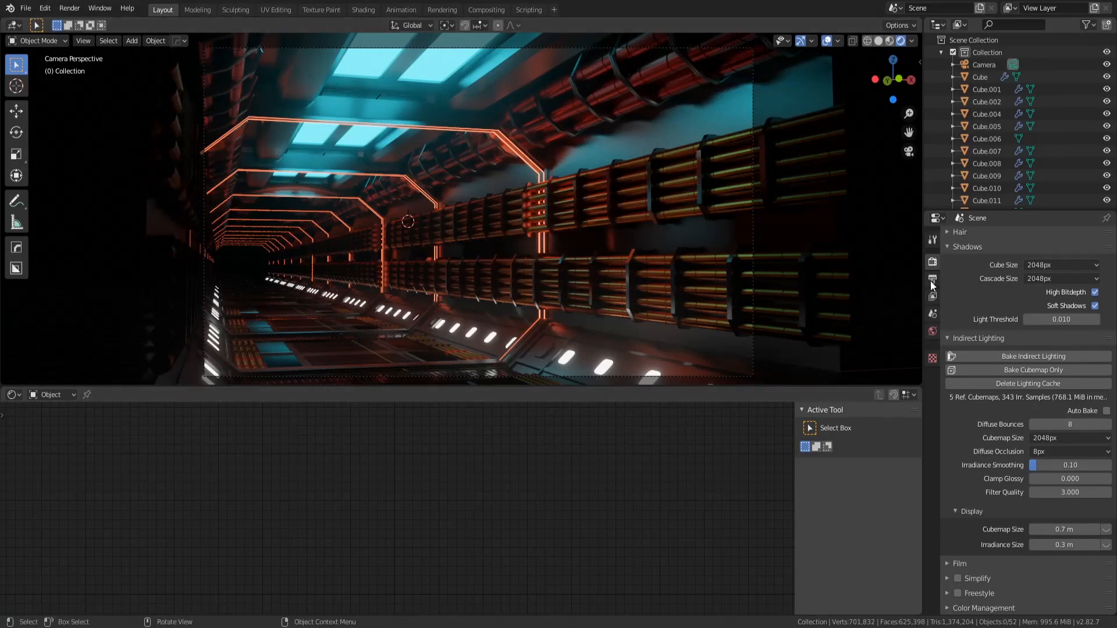
Step: Switch the render engine to Cycles and set its rendering device to GPU Compute
{"action": "scroll", "coordinate": [1030, 343], "scroll_direction": "up", "scroll_amount": 10}
{"action": "scroll", "coordinate": [1030, 351], "scroll_direction": "up", "scroll_amount": 10}
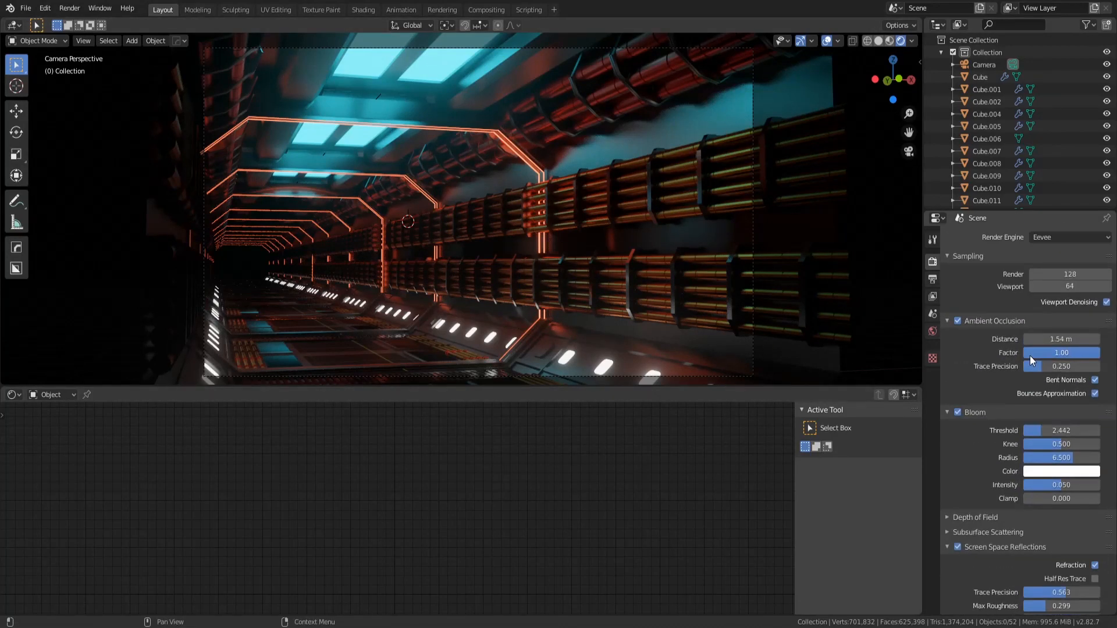
{"action": "left_click", "coordinate": [1075, 238]}
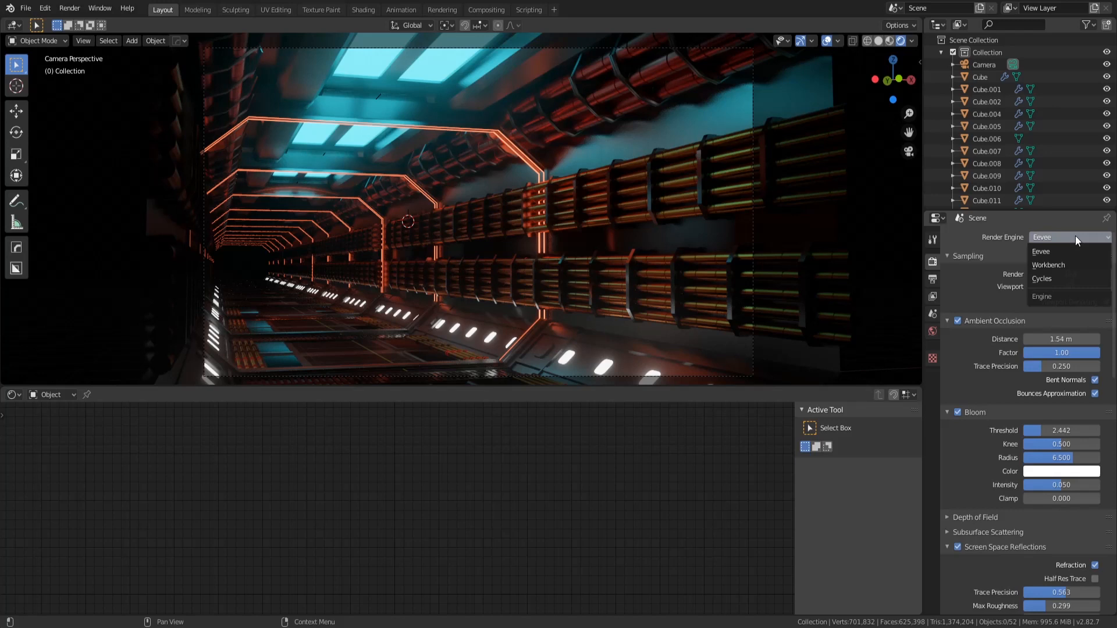
{"action": "left_click", "coordinate": [1064, 278]}
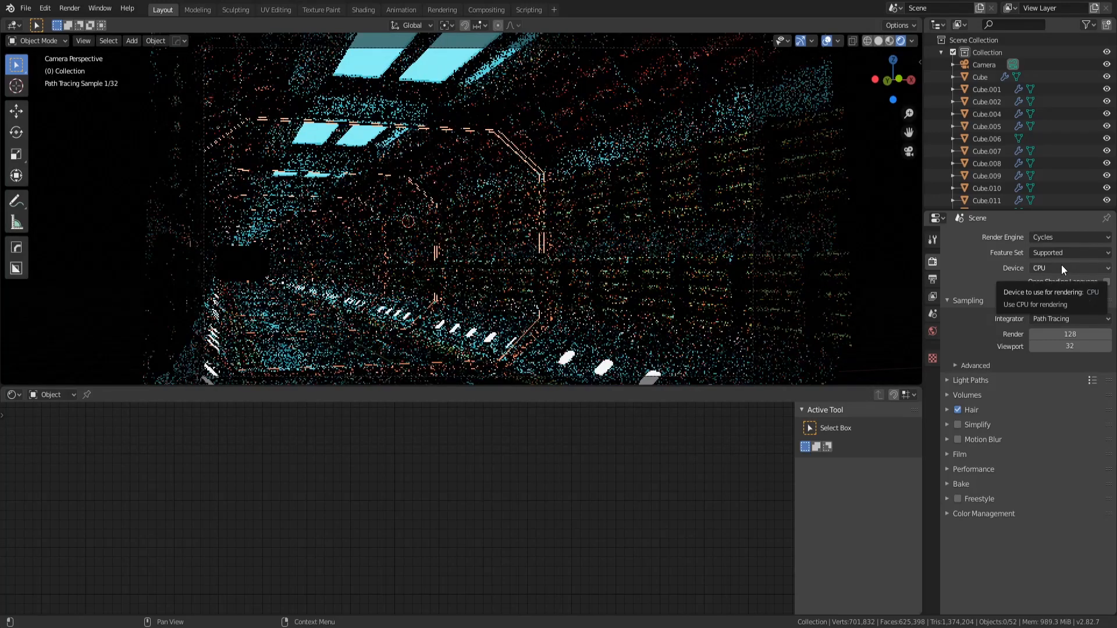
{"action": "left_click", "coordinate": [1061, 267]}
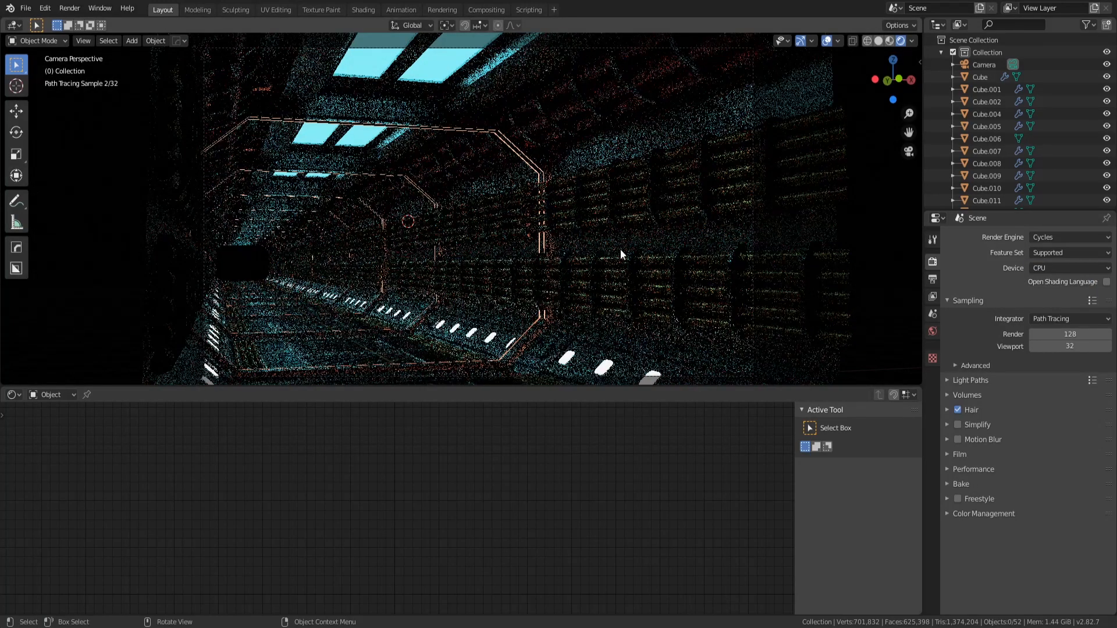
{"action": "left_click", "coordinate": [1082, 267]}
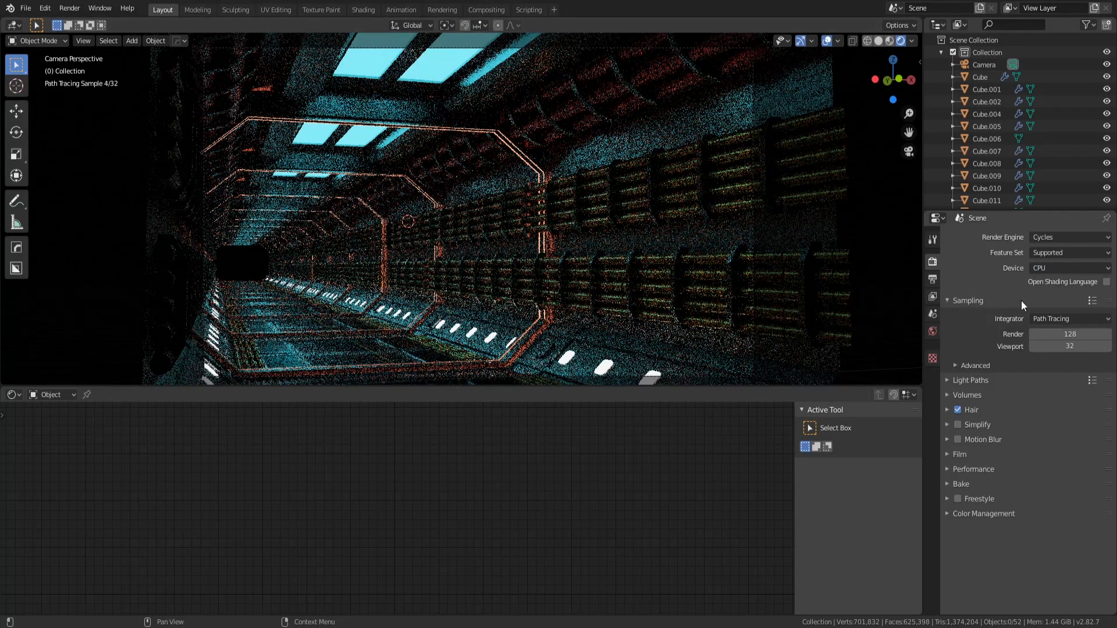
{"action": "left_click", "coordinate": [1065, 268]}
{"action": "left_click", "coordinate": [1062, 292]}
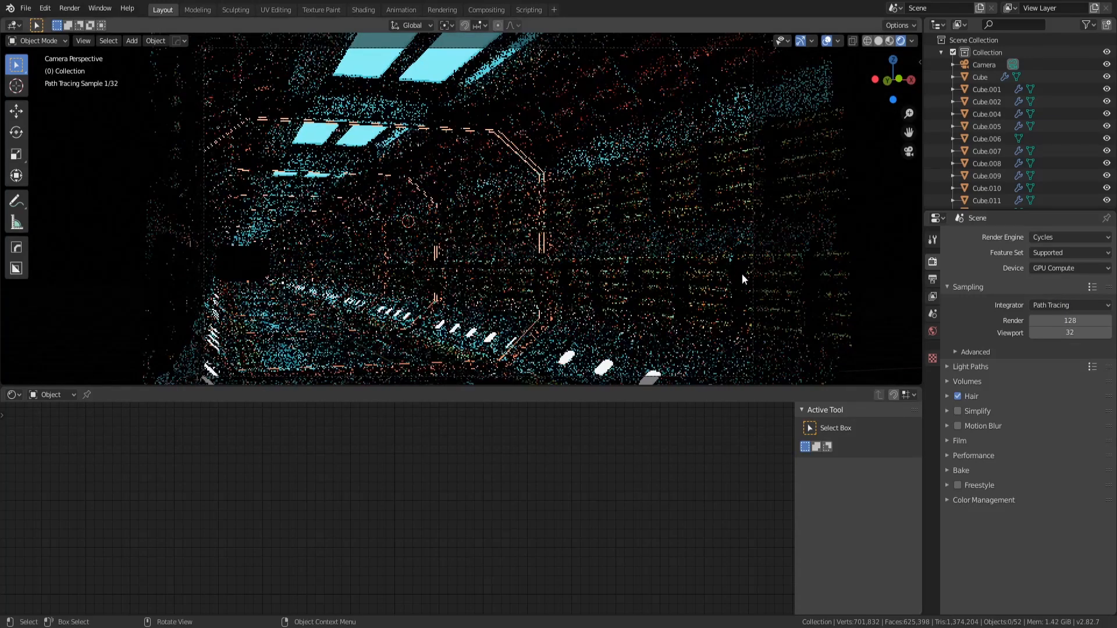
Step: Set the render engine back to Eevee and examine the rendered corridor around the camera view
{"action": "left_click", "coordinate": [1070, 238]}
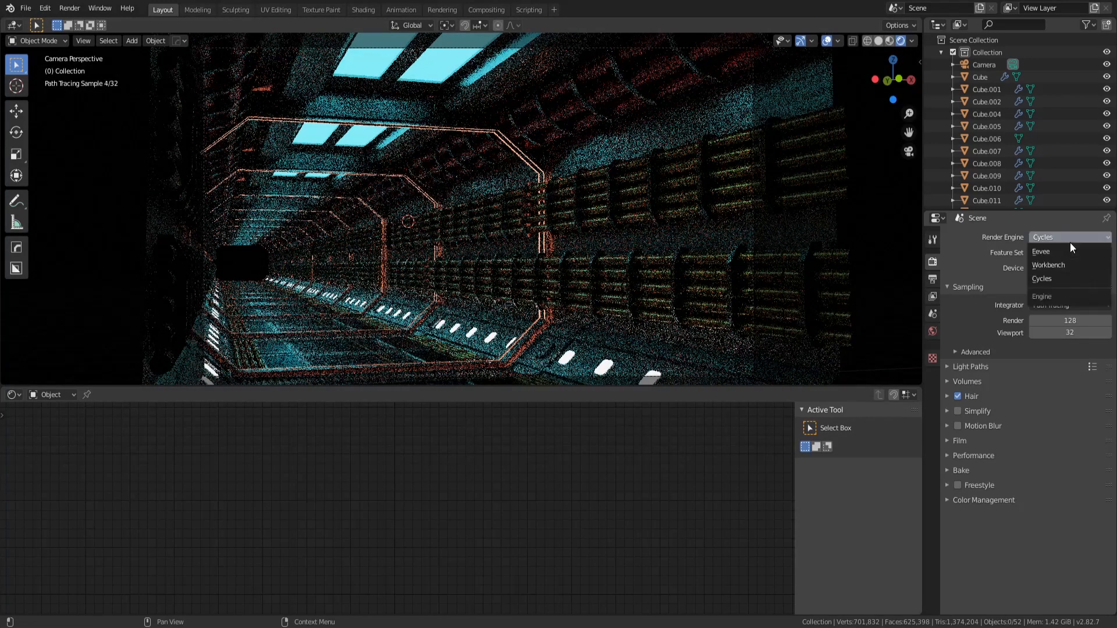
{"action": "left_click", "coordinate": [1059, 253]}
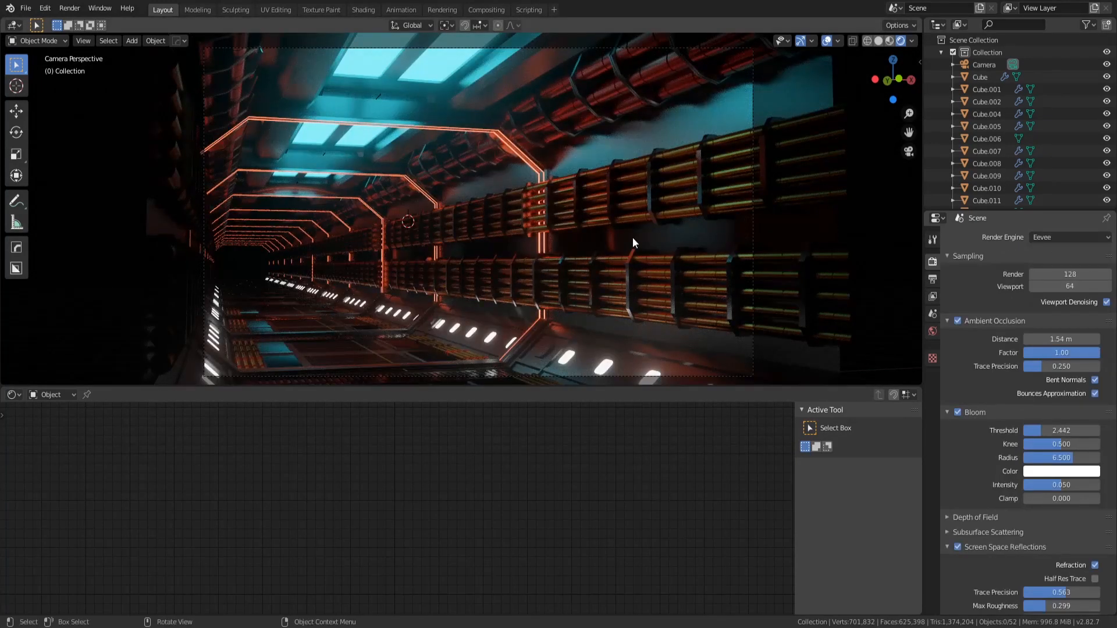
{"action": "scroll", "coordinate": [627, 239], "scroll_direction": "down", "scroll_amount": 1}
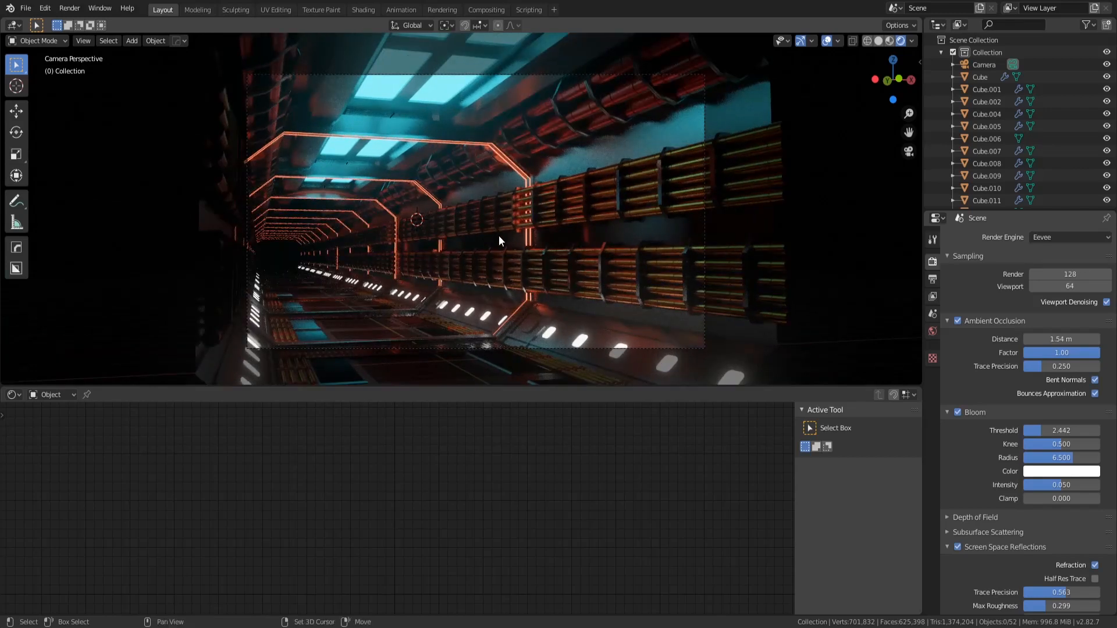
{"action": "middle_click_drag", "start_coordinate": [498, 235], "coordinate": [519, 235], "text": "shift"}
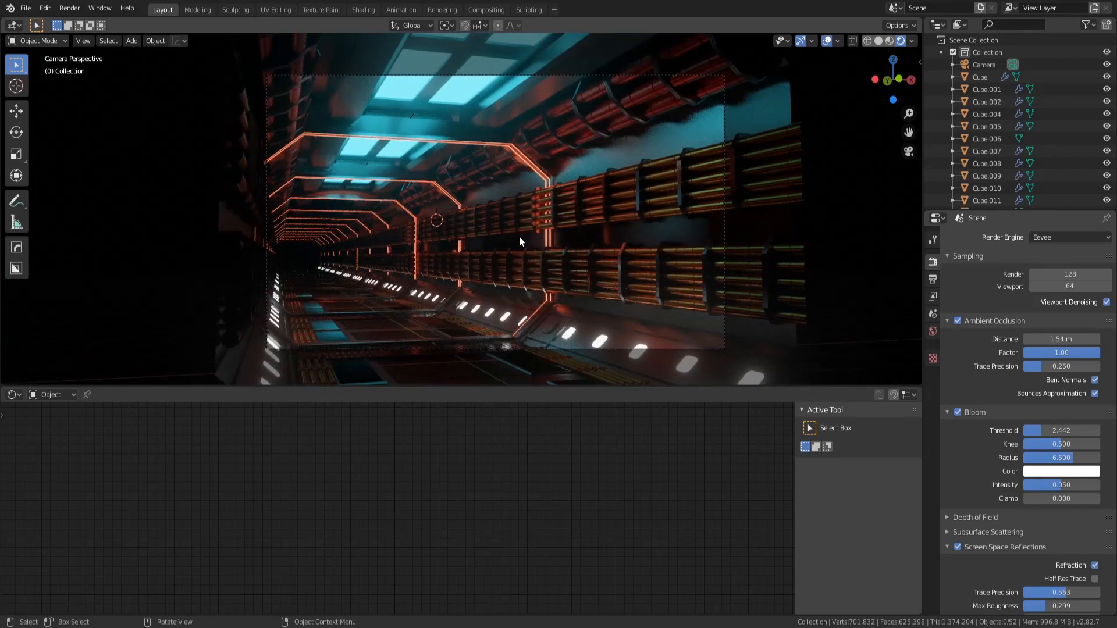
{"action": "scroll", "coordinate": [518, 236], "scroll_direction": "up", "scroll_amount": 1}
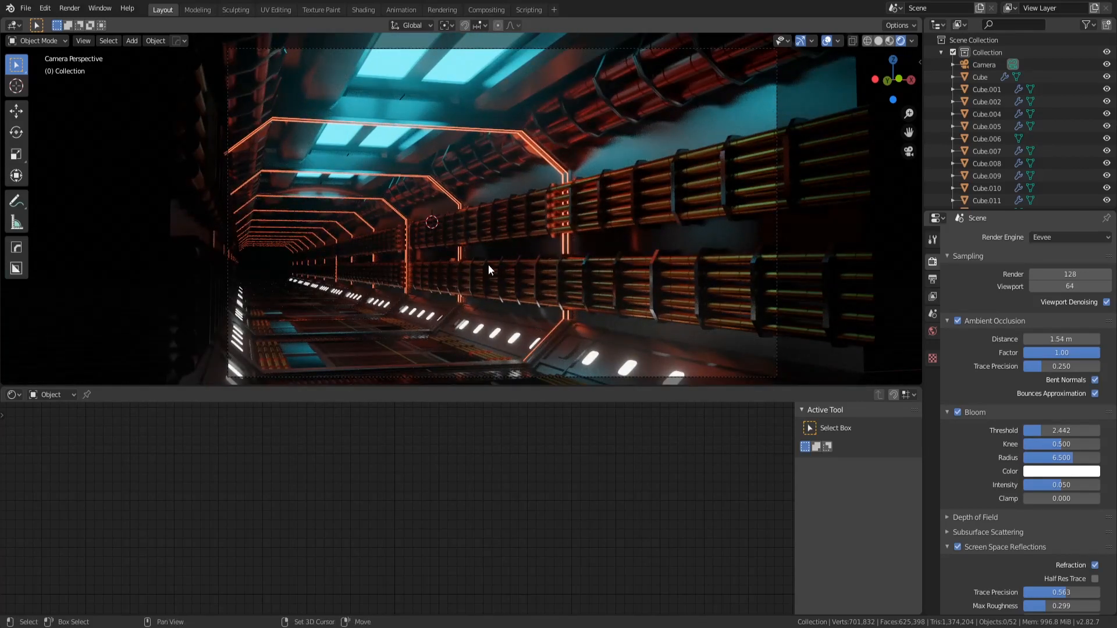
{"action": "middle_click_drag", "start_coordinate": [487, 264], "coordinate": [473, 242]}
{"action": "key", "text": "KP_0"}
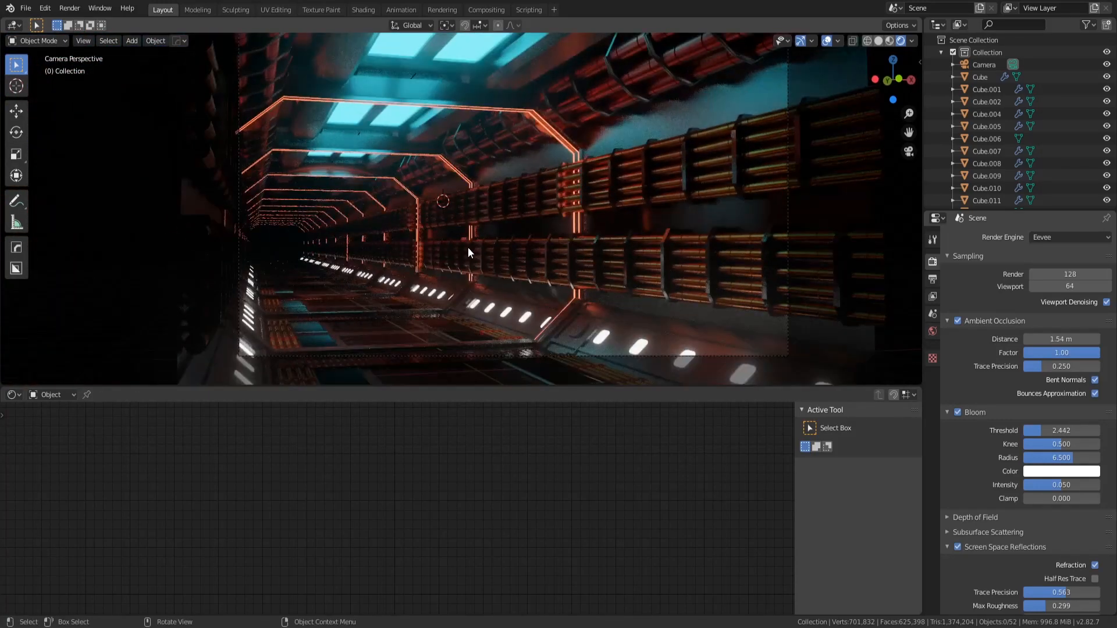
Step: Select the wall pipes, examine them from several angles inside and in front of the corridor, and clear the selection
{"action": "middle_click_drag", "start_coordinate": [510, 214], "coordinate": [425, 266], "text": "shift"}
{"action": "scroll", "coordinate": [417, 246], "scroll_direction": "up", "scroll_amount": 4}
{"action": "scroll", "coordinate": [428, 256], "scroll_direction": "down", "scroll_amount": 5}
{"action": "left_click", "coordinate": [535, 218]}
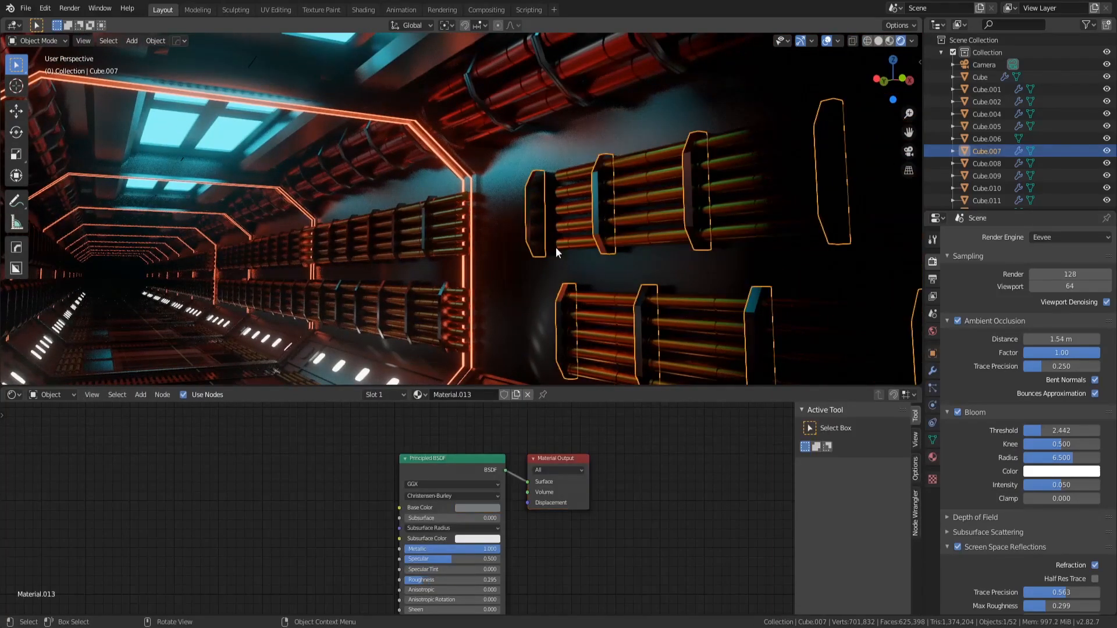
{"action": "left_click", "coordinate": [559, 209]}
{"action": "key", "text": "KP_Decimal"}
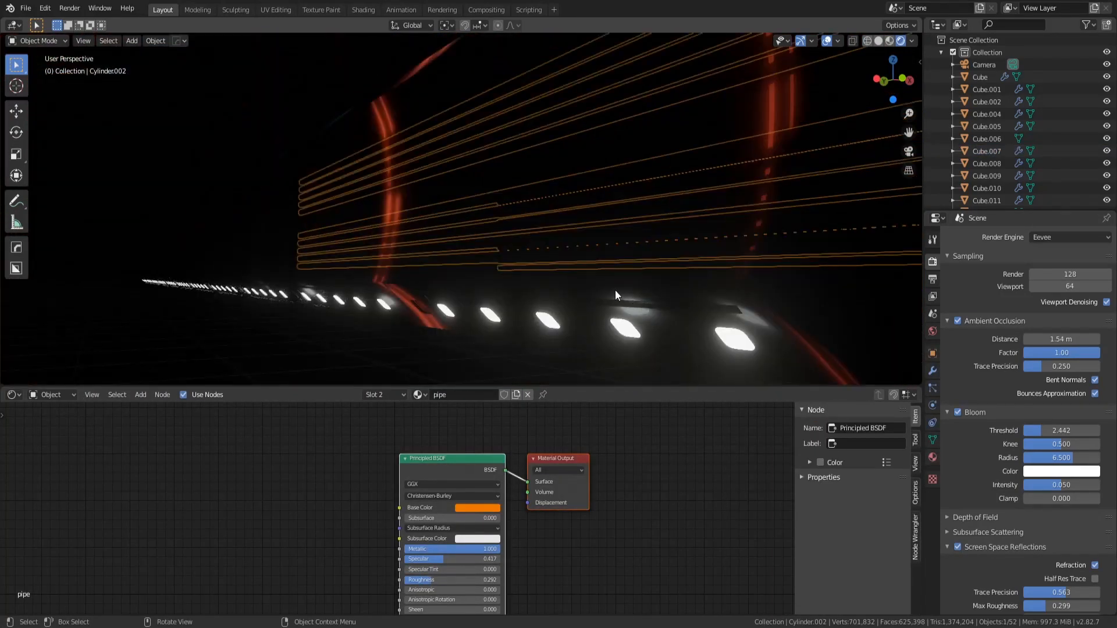
{"action": "middle_click_drag", "start_coordinate": [615, 290], "coordinate": [597, 295]}
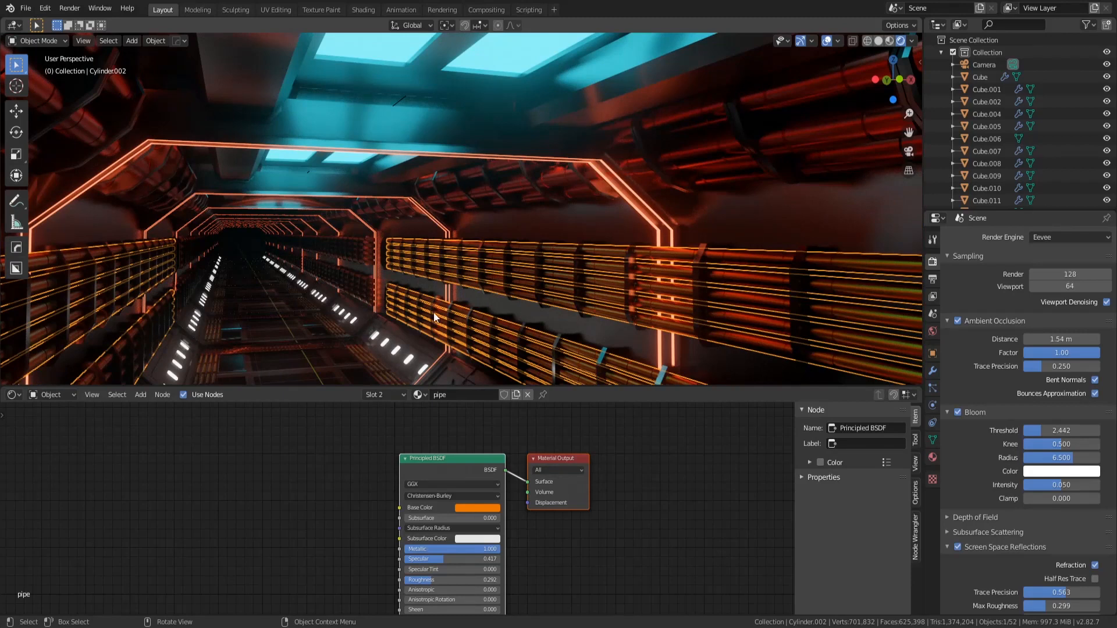
{"action": "middle_click_drag", "start_coordinate": [434, 312], "coordinate": [420, 256]}
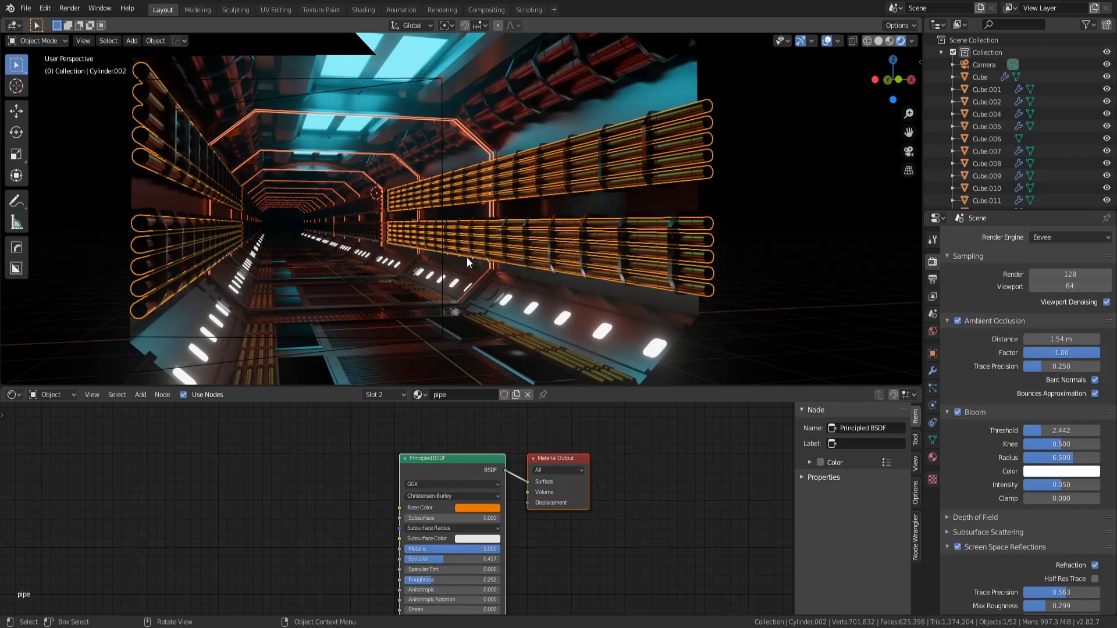
{"action": "middle_click_drag", "start_coordinate": [467, 257], "coordinate": [504, 260]}
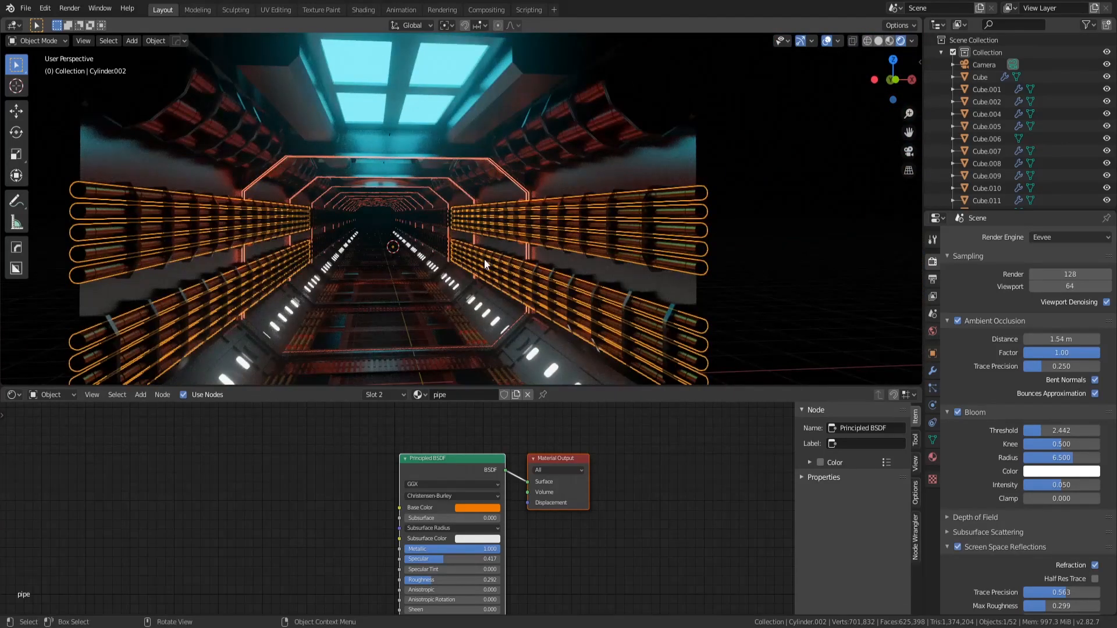
{"action": "key", "text": "alt+a"}
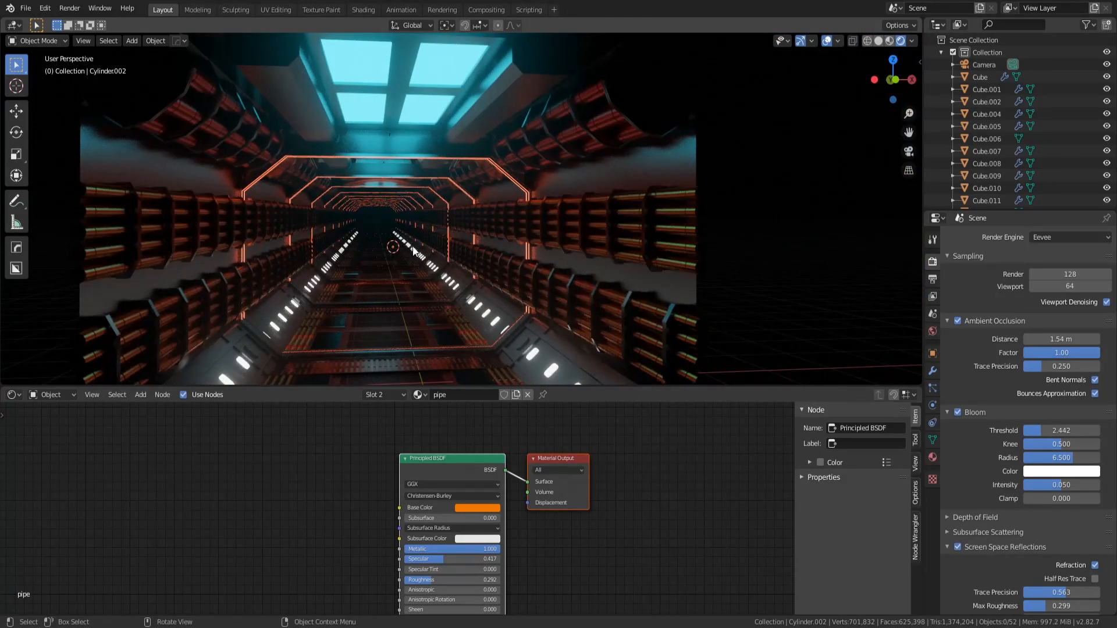
Step: Select the rectangular side panels of the corridor floor and switch the viewport to solid shading
{"action": "middle_click_drag", "start_coordinate": [409, 247], "coordinate": [409, 246], "text": "shift"}
{"action": "mouse_move", "coordinate": [406, 326]}
{"action": "middle_mouse_down", "text": "shift"}
{"action": "mouse_move", "coordinate": [406, 291]}
{"action": "mouse_move", "coordinate": [399, 318]}
{"action": "middle_mouse_up", "text": "shift"}
{"action": "scroll", "coordinate": [398, 321], "scroll_direction": "up", "scroll_amount": 4}
{"action": "left_click", "coordinate": [402, 341]}
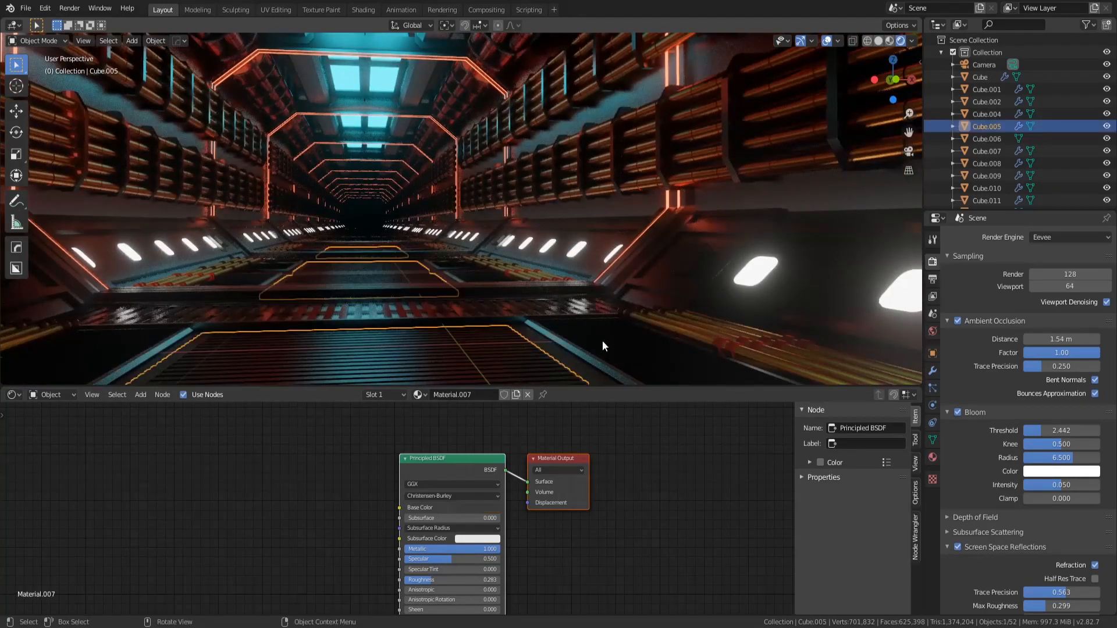
{"action": "left_click", "coordinate": [221, 312]}
{"action": "left_click", "coordinate": [879, 40]}
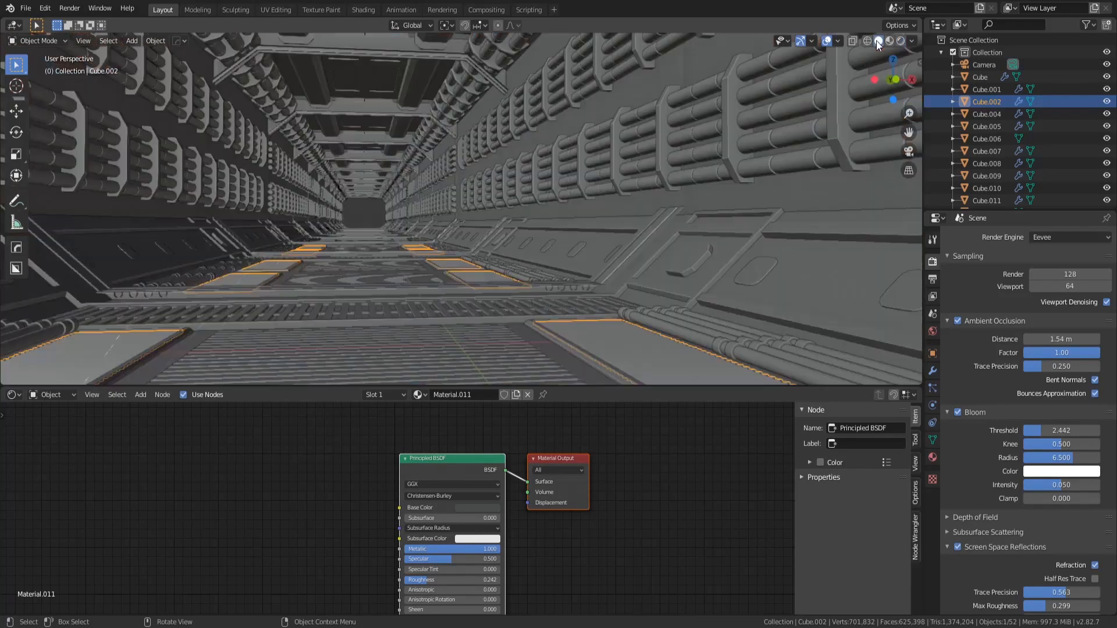
Step: Examine the corridor's modelled floor, walls and pipes in solid shading, from outside the open end and from inside
{"action": "key", "text": "KP_Divide"}
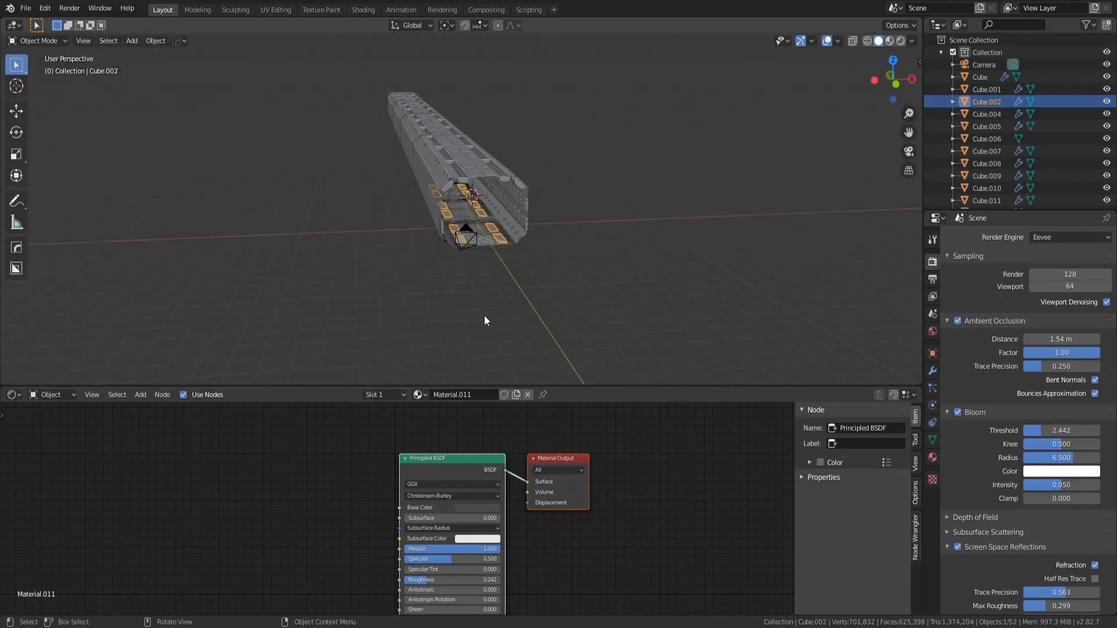
{"action": "key", "text": "KP_Divide"}
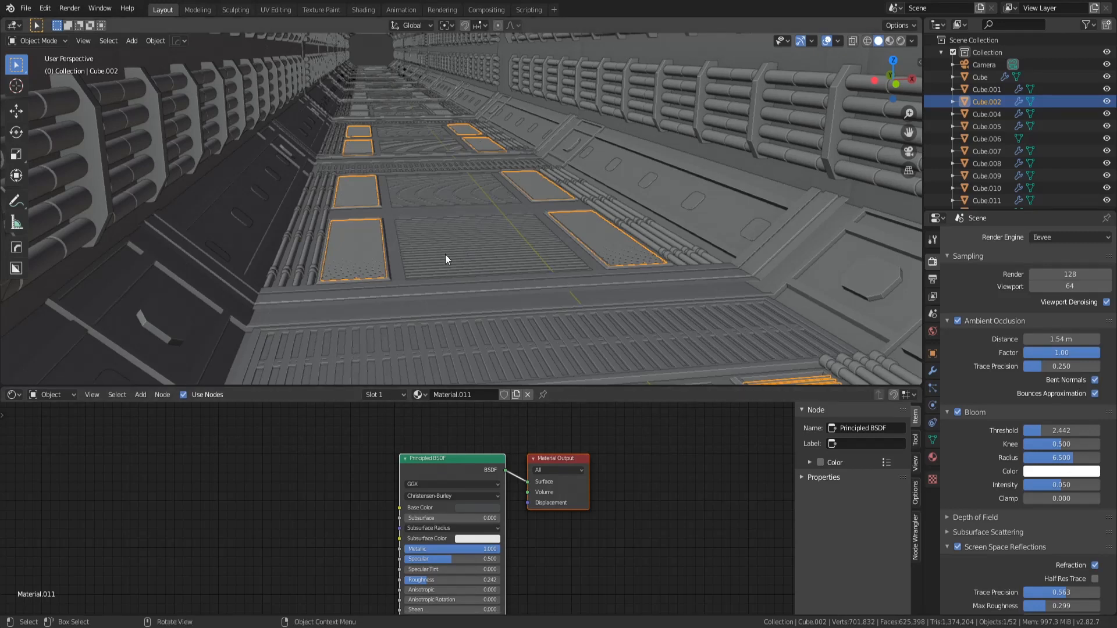
{"action": "middle_click_drag", "start_coordinate": [690, 290], "coordinate": [678, 287]}
{"action": "scroll", "coordinate": [561, 285], "scroll_direction": "down", "scroll_amount": 8}
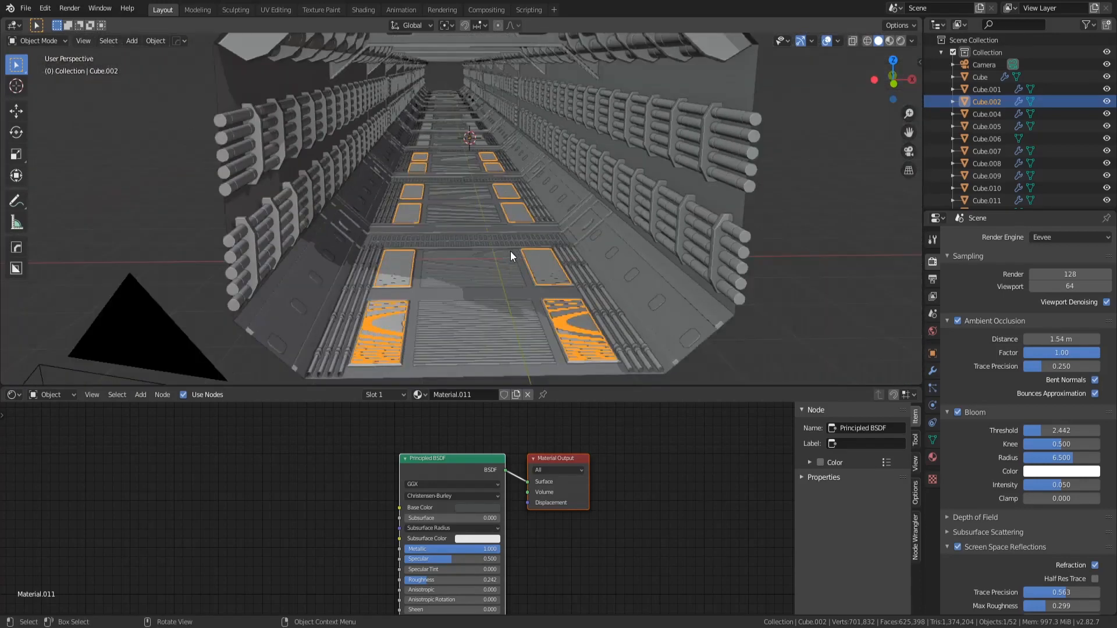
{"action": "mouse_move", "coordinate": [511, 252]}
{"action": "middle_mouse_down"}
{"action": "mouse_move", "coordinate": [501, 250]}
{"action": "mouse_move", "coordinate": [513, 242]}
{"action": "middle_mouse_up"}
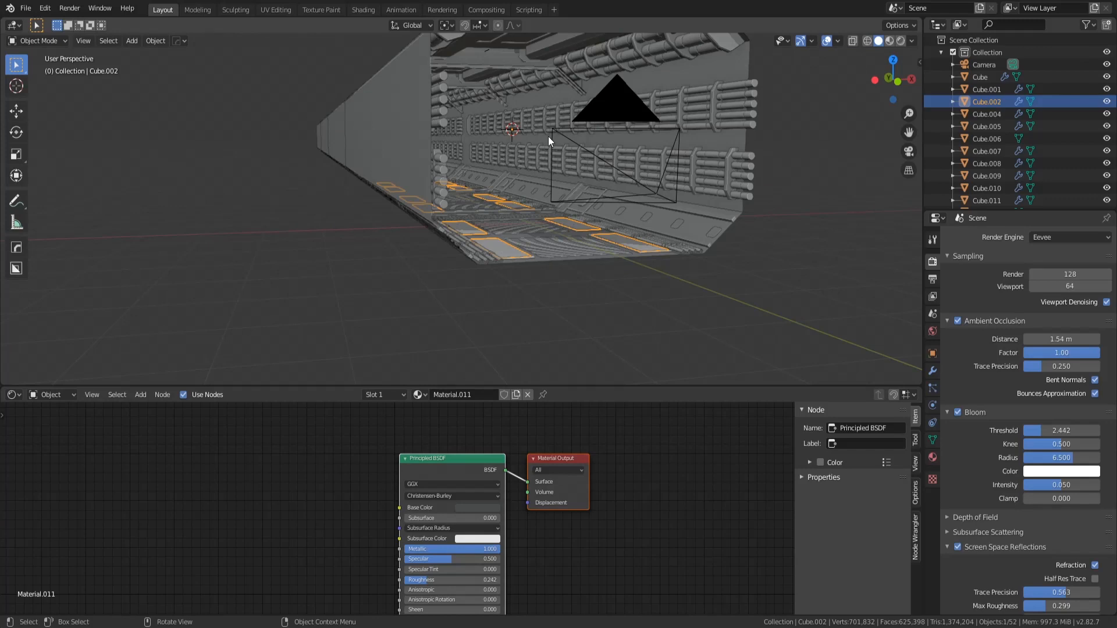
{"action": "middle_click_drag", "start_coordinate": [525, 162], "coordinate": [517, 168]}
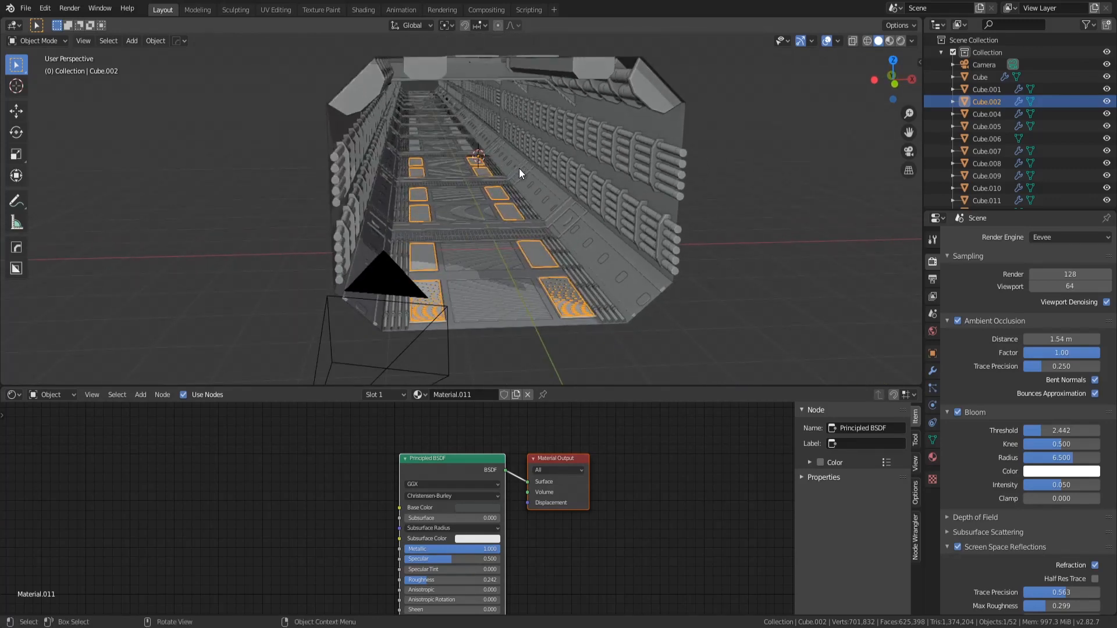
{"action": "scroll", "coordinate": [536, 199], "scroll_direction": "up", "scroll_amount": 4}
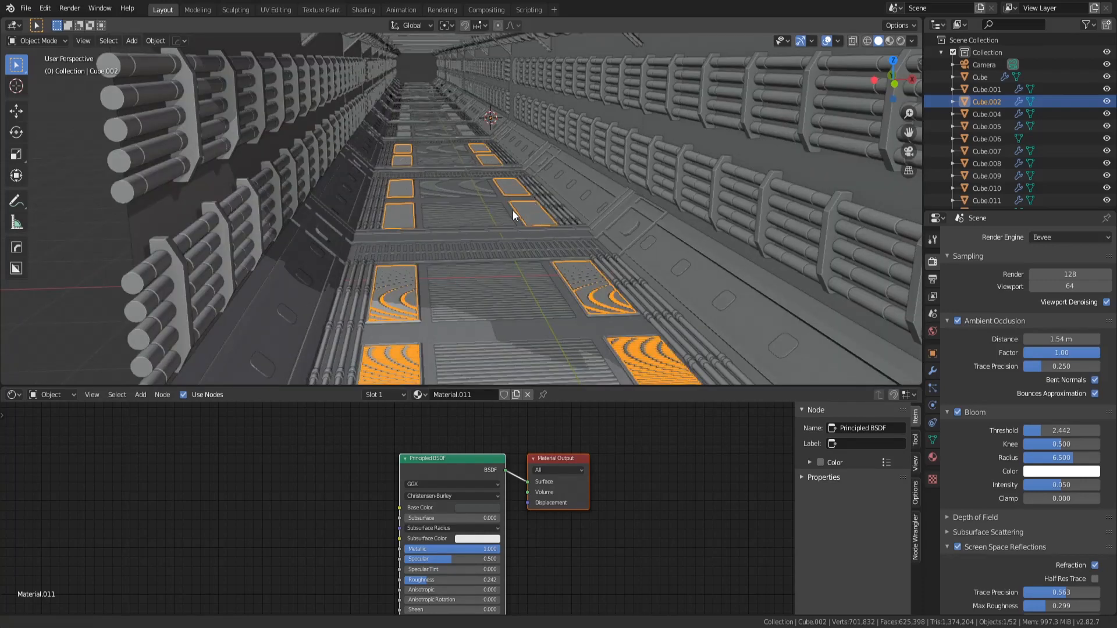
{"action": "middle_click_drag", "start_coordinate": [512, 211], "coordinate": [462, 205]}
{"action": "middle_click_drag", "start_coordinate": [497, 167], "coordinate": [451, 222]}
{"action": "middle_click_drag", "start_coordinate": [525, 127], "coordinate": [455, 225]}
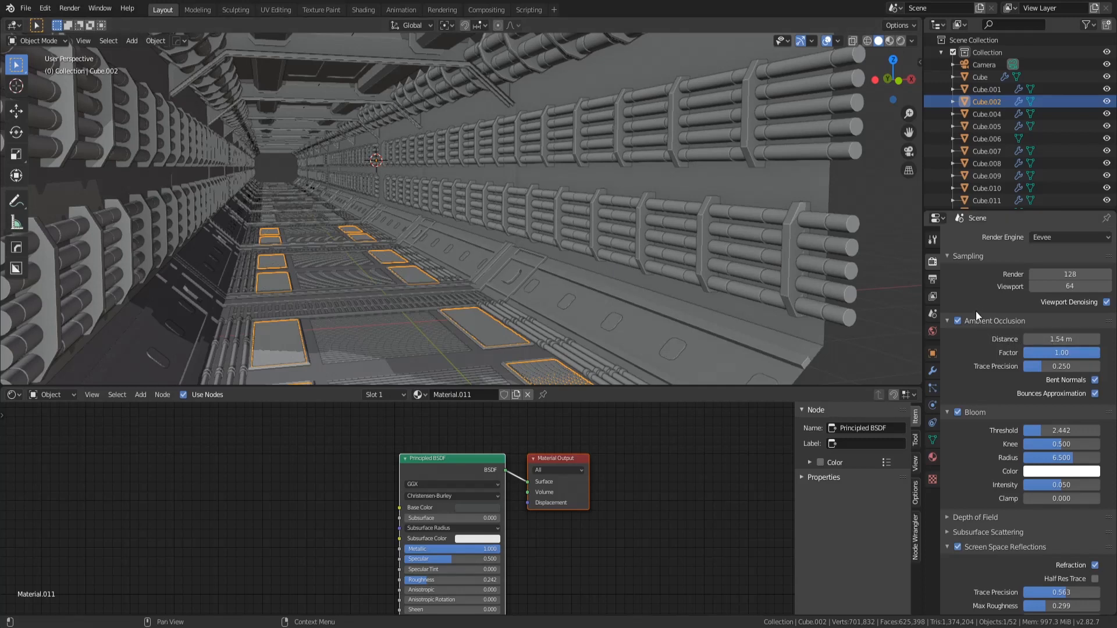
Step: Review the scene's Eevee settings from ambient occlusion and bloom down to screen space reflections and volumetrics
{"action": "scroll", "coordinate": [969, 492], "scroll_direction": "down", "scroll_amount": 2}
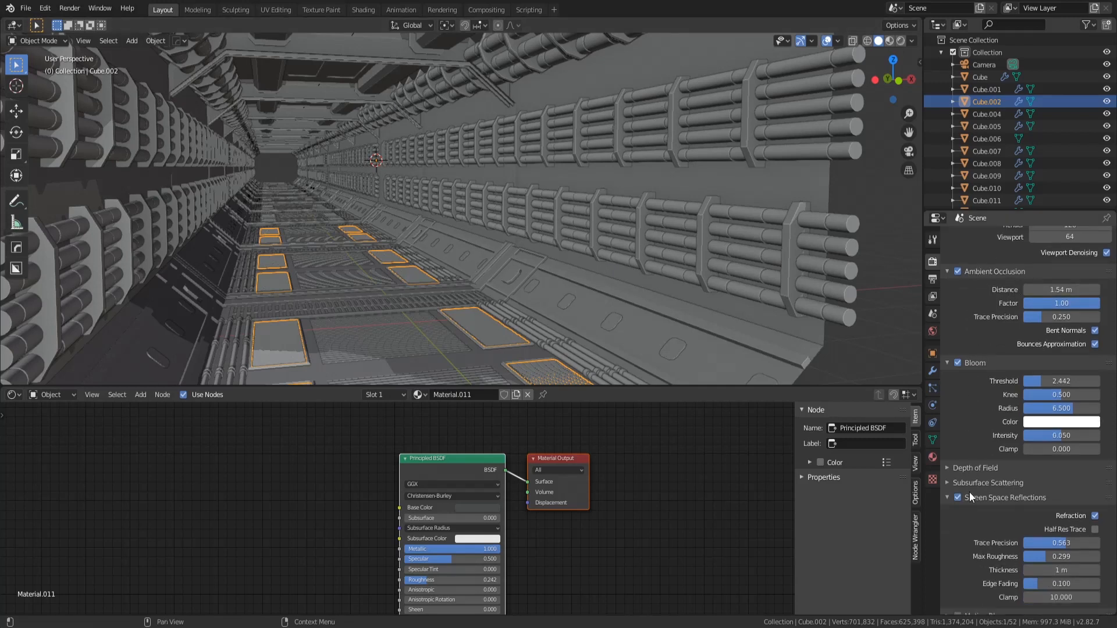
{"action": "scroll", "coordinate": [972, 550], "scroll_direction": "down", "scroll_amount": 8}
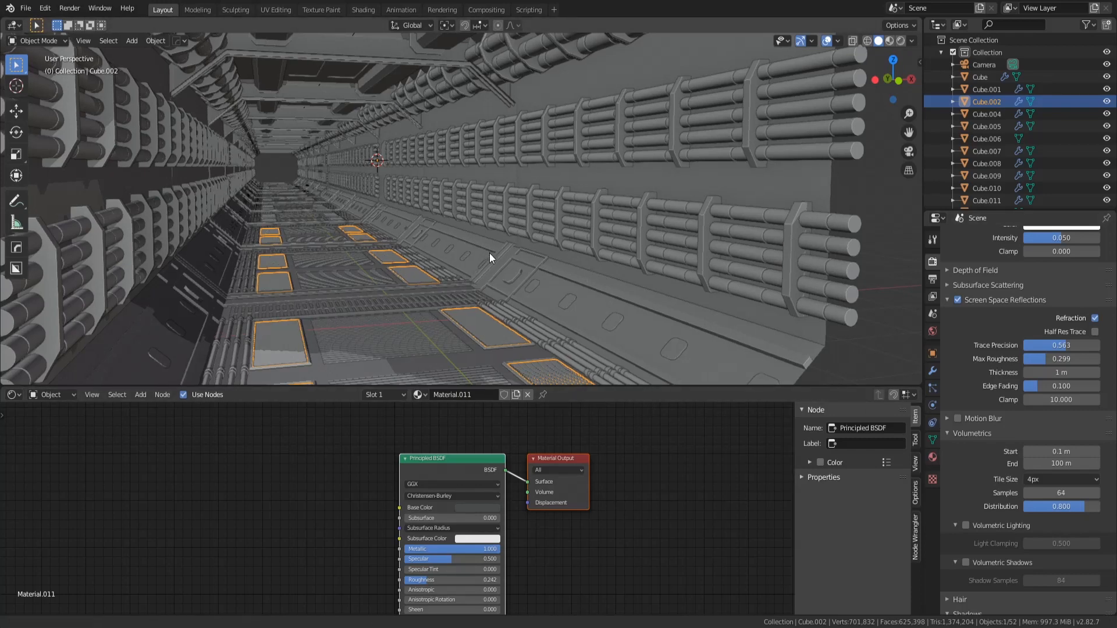
{"action": "middle_click_drag", "start_coordinate": [490, 253], "coordinate": [476, 176]}
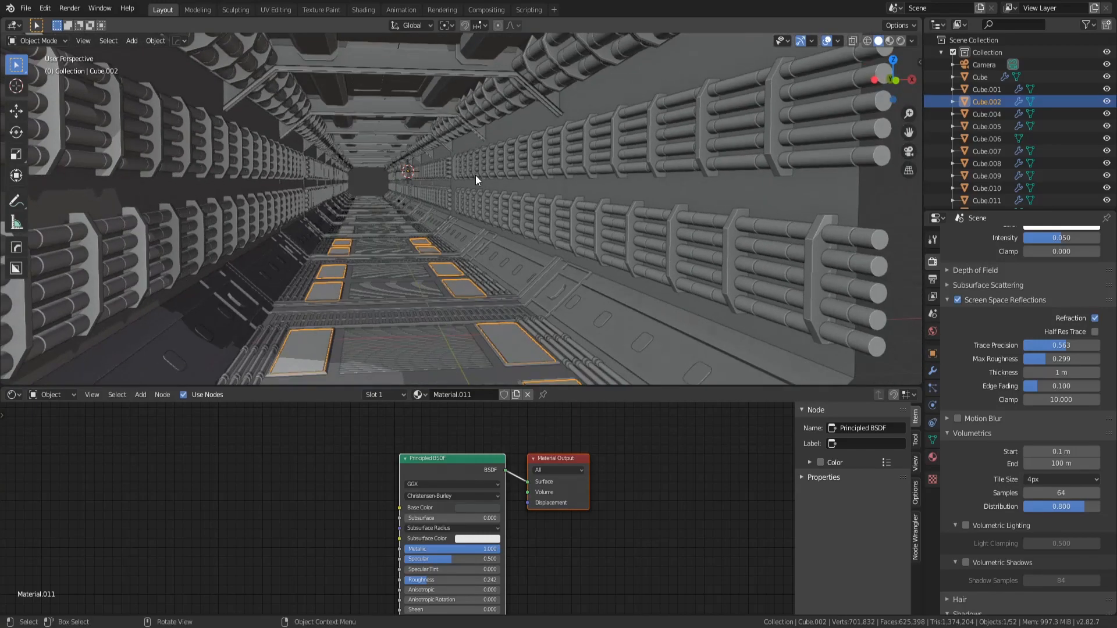
Step: Switch the viewport to Material Preview and check the corridor shell's ceiling light faces in Edit Mode
{"action": "left_click", "coordinate": [891, 41]}
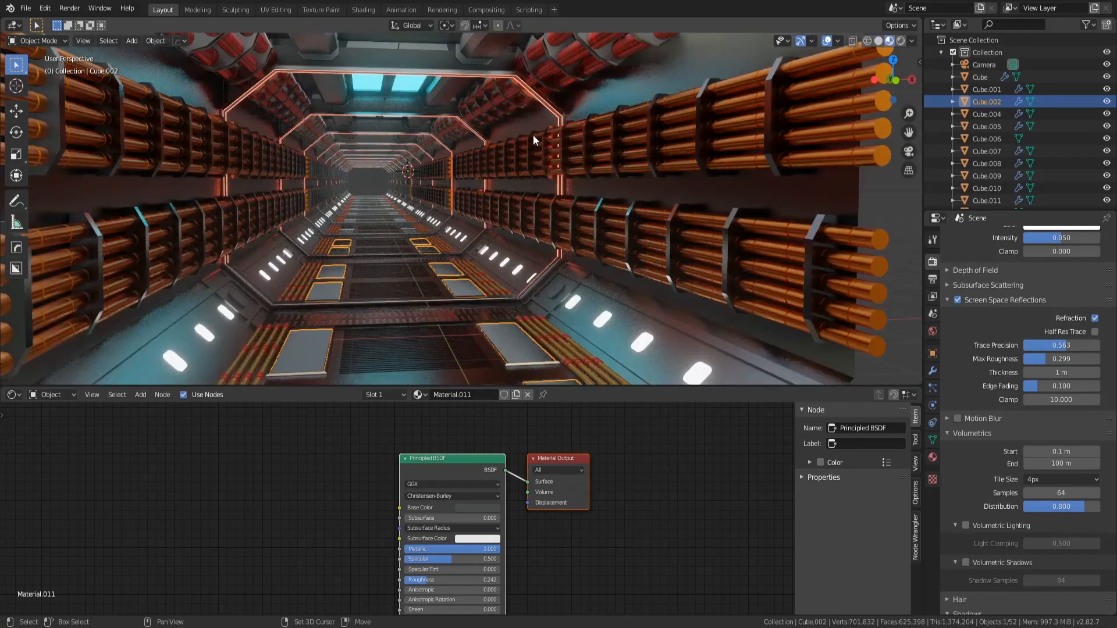
{"action": "mouse_move", "coordinate": [533, 134]}
{"action": "middle_mouse_down"}
{"action": "mouse_move", "coordinate": [539, 173]}
{"action": "mouse_move", "coordinate": [504, 152]}
{"action": "mouse_move", "coordinate": [499, 126]}
{"action": "mouse_move", "coordinate": [483, 192]}
{"action": "mouse_move", "coordinate": [438, 148]}
{"action": "middle_mouse_up"}
{"action": "left_click", "coordinate": [415, 76]}
{"action": "key", "text": "Tab"}
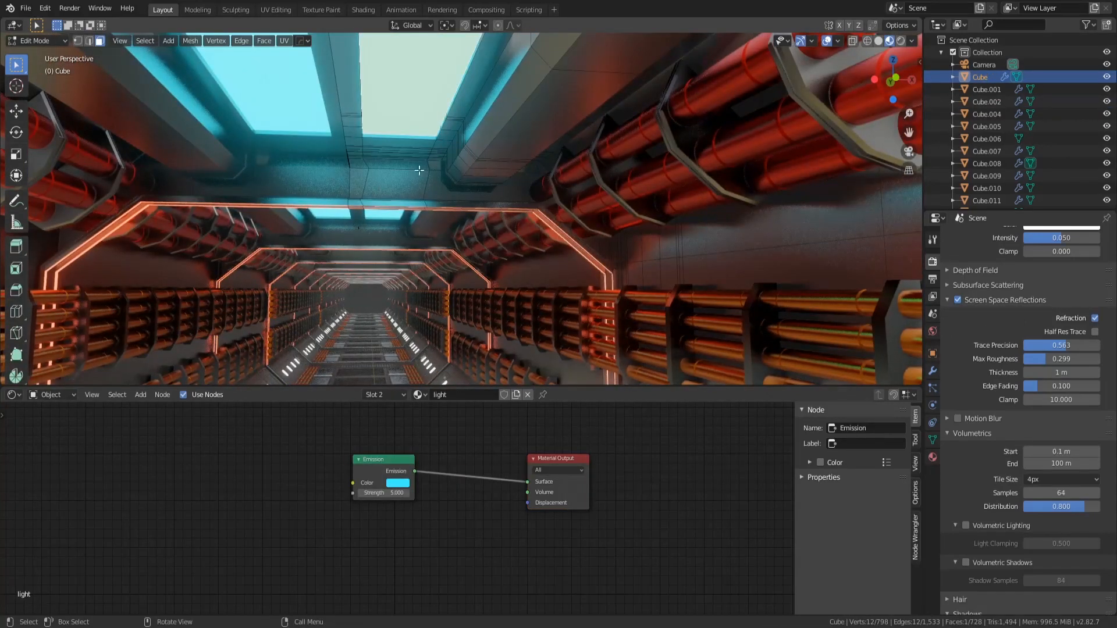
{"action": "key", "text": "Tab"}
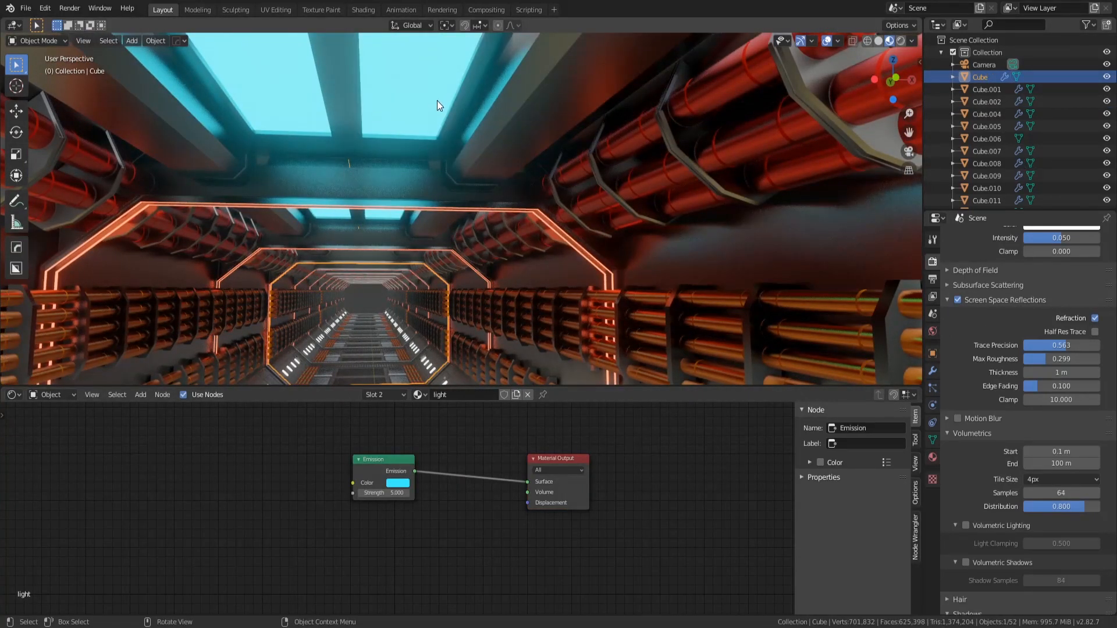
{"action": "key", "text": "Tab"}
{"action": "key", "text": "Tab"}
Step: Inspect the emission materials of the small lower wall lights and the corridor shell by selecting each in turn
{"action": "middle_click_drag", "start_coordinate": [440, 97], "coordinate": [469, 236]}
{"action": "left_click", "coordinate": [634, 293]}
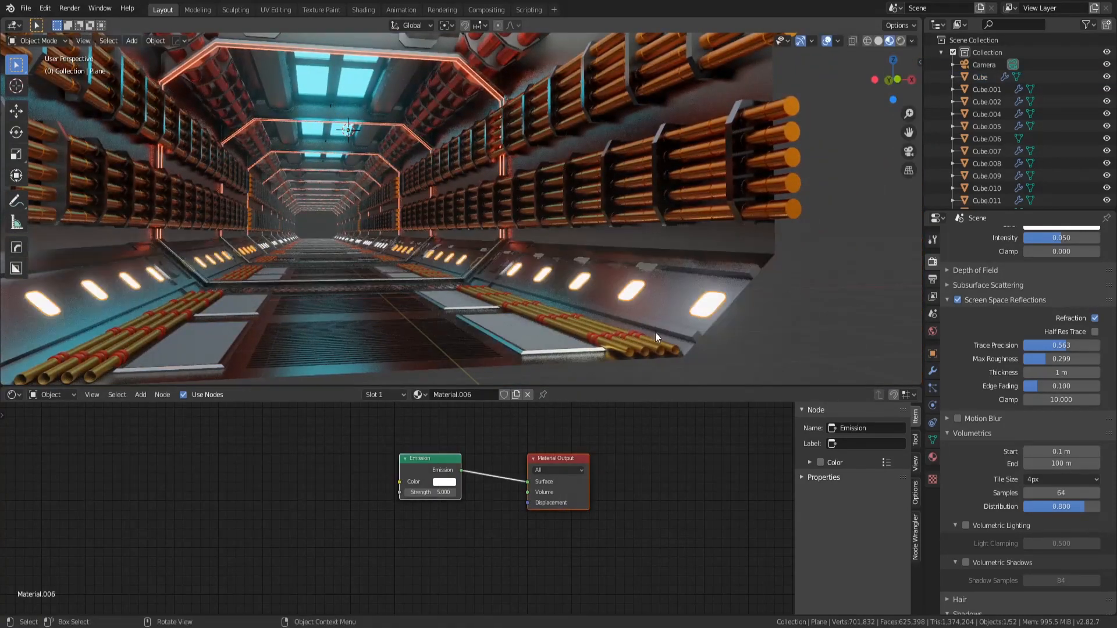
{"action": "left_click", "coordinate": [677, 317]}
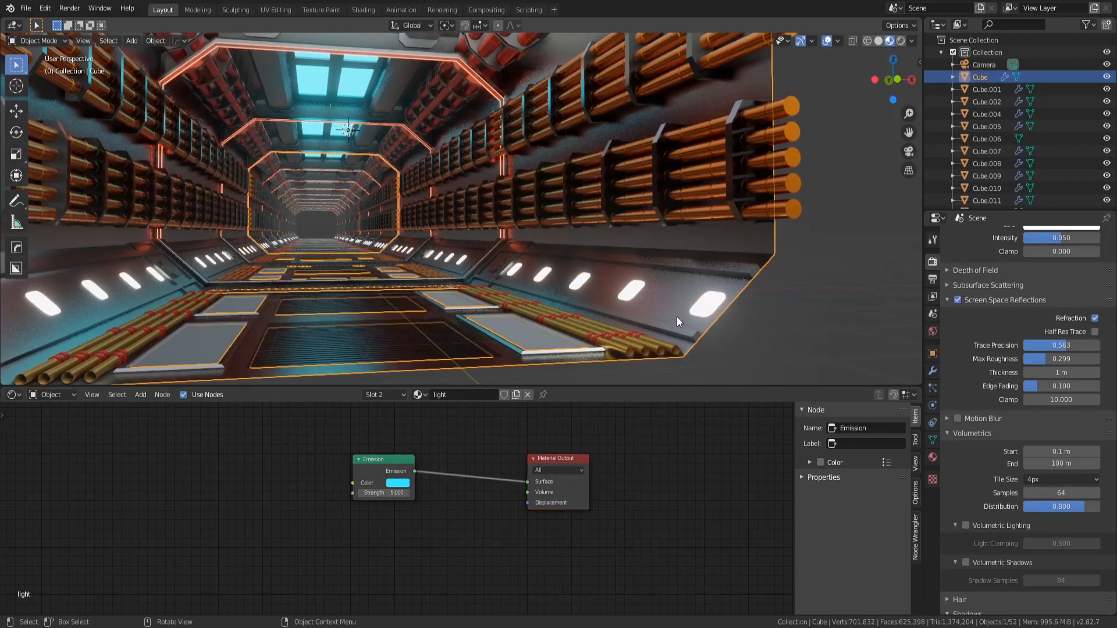
Step: Select the red pipes under the ceiling and inspect their Principled BSDF material and the neighbouring wall light strips
{"action": "middle_click_drag", "start_coordinate": [651, 84], "coordinate": [682, 172]}
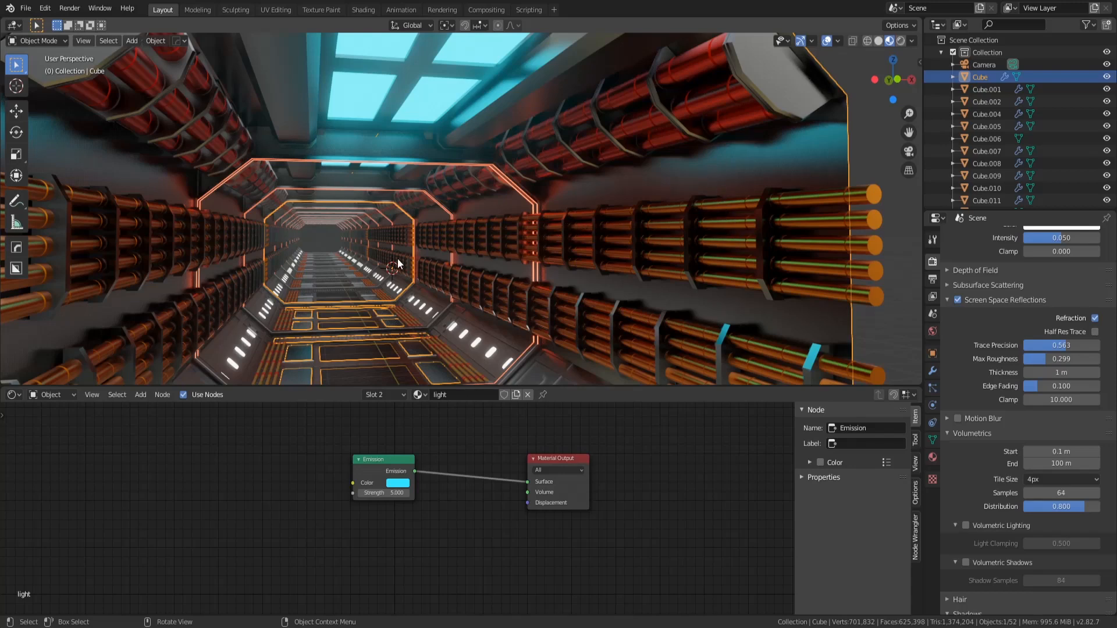
{"action": "left_click", "coordinate": [681, 67]}
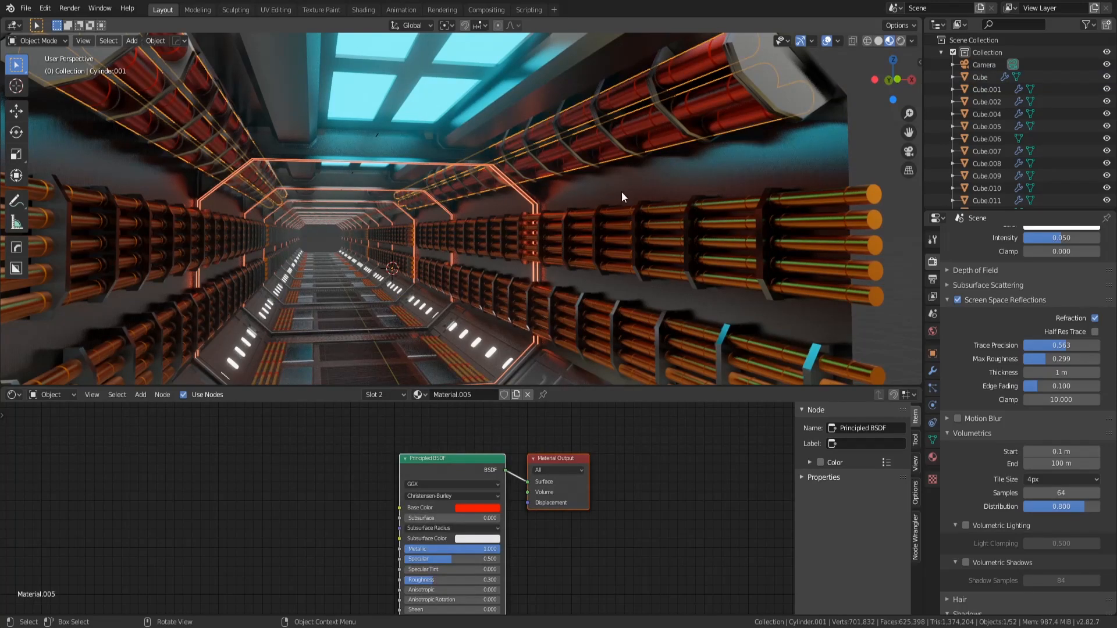
{"action": "middle_click_drag", "start_coordinate": [403, 316], "coordinate": [591, 228]}
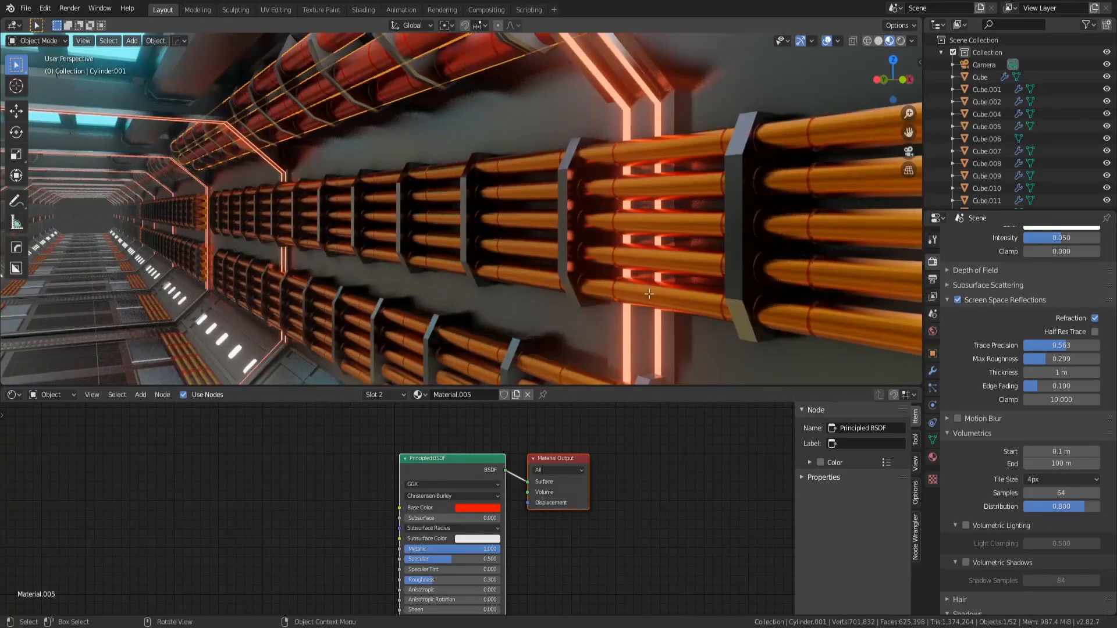
{"action": "key", "text": "Tab"}
{"action": "key", "text": "Tab"}
{"action": "scroll", "coordinate": [658, 329], "scroll_direction": "down", "scroll_amount": 3}
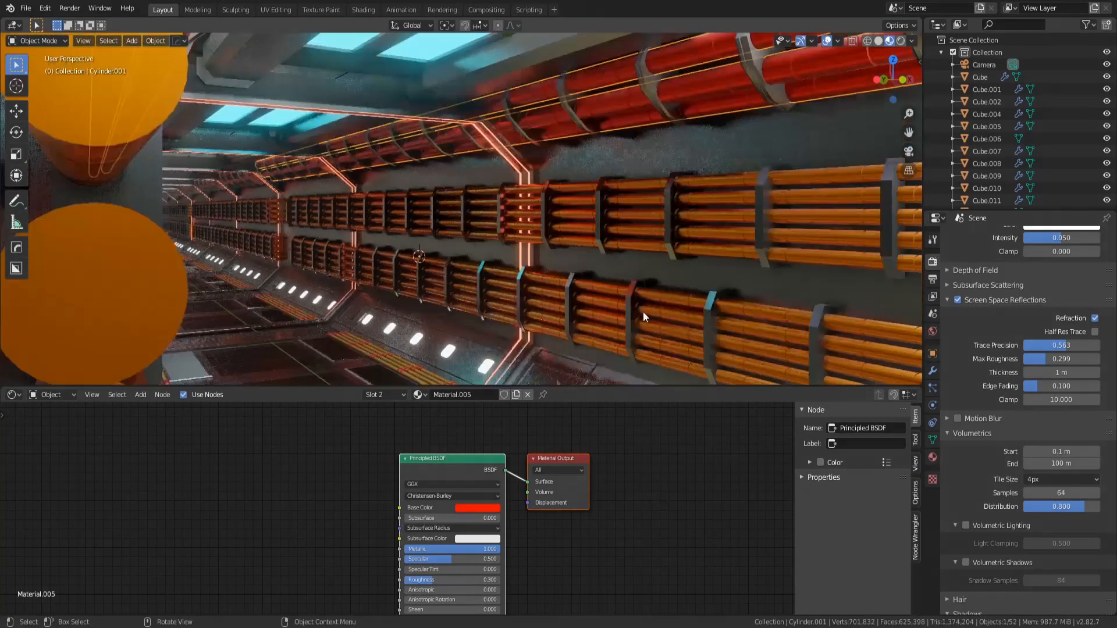
Step: Examine the lit corridor's pipes, floor and light strips from the open end and from inside
{"action": "middle_click_drag", "start_coordinate": [643, 312], "coordinate": [511, 268]}
{"action": "scroll", "coordinate": [448, 256], "scroll_direction": "down", "scroll_amount": 3}
{"action": "scroll", "coordinate": [413, 256], "scroll_direction": "up", "scroll_amount": 5}
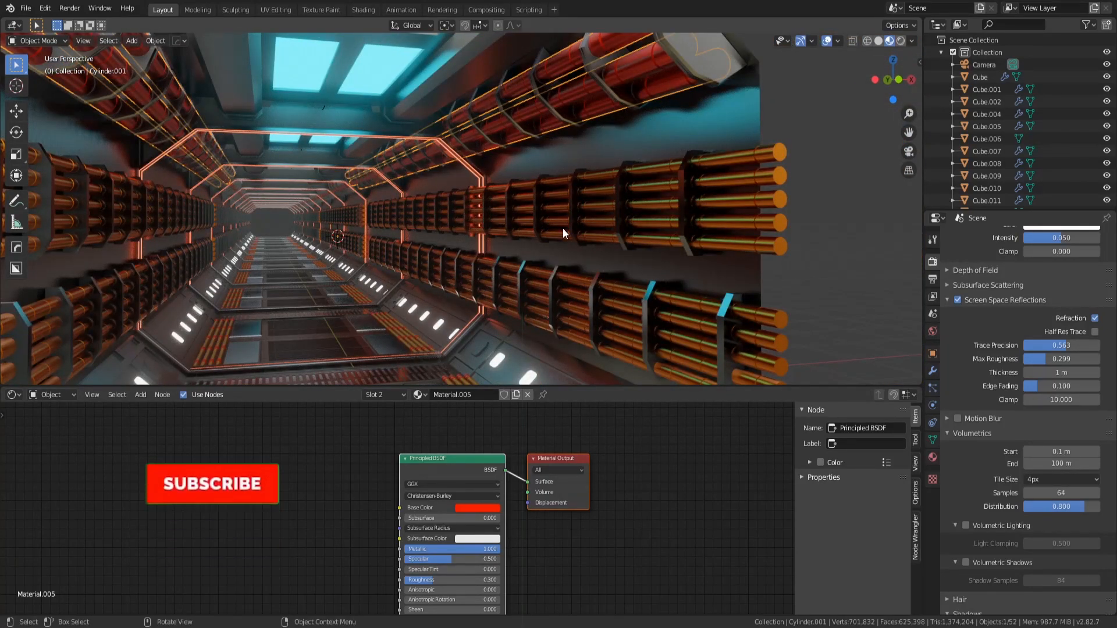
{"action": "scroll", "coordinate": [495, 279], "scroll_direction": "down", "scroll_amount": 3}
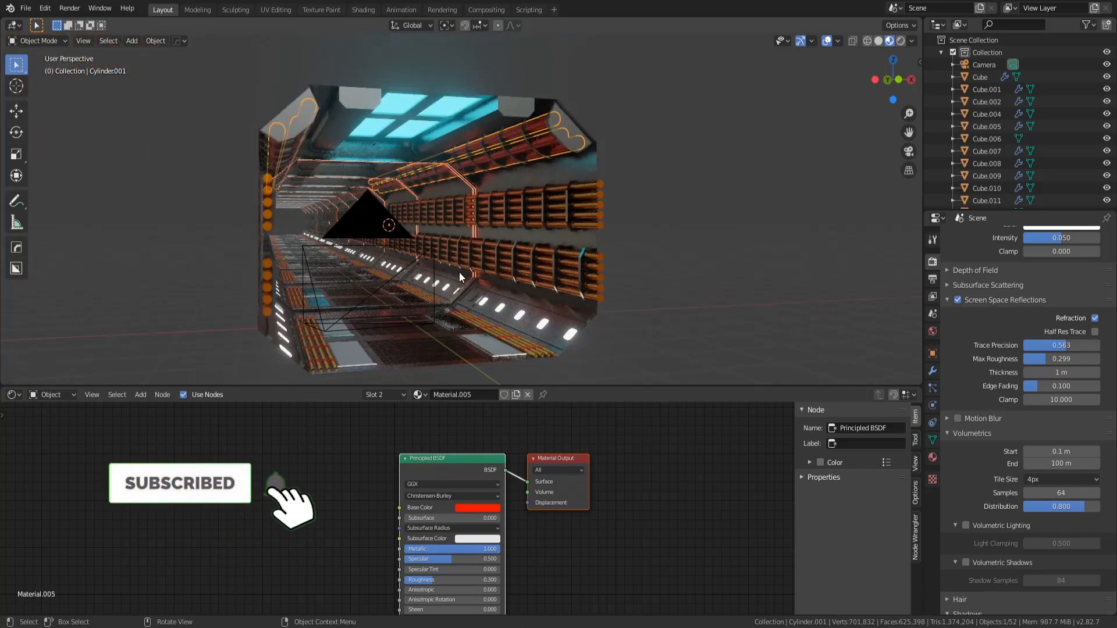
{"action": "middle_click_drag", "start_coordinate": [478, 266], "coordinate": [443, 298]}
{"action": "scroll", "coordinate": [444, 294], "scroll_direction": "up", "scroll_amount": 3}
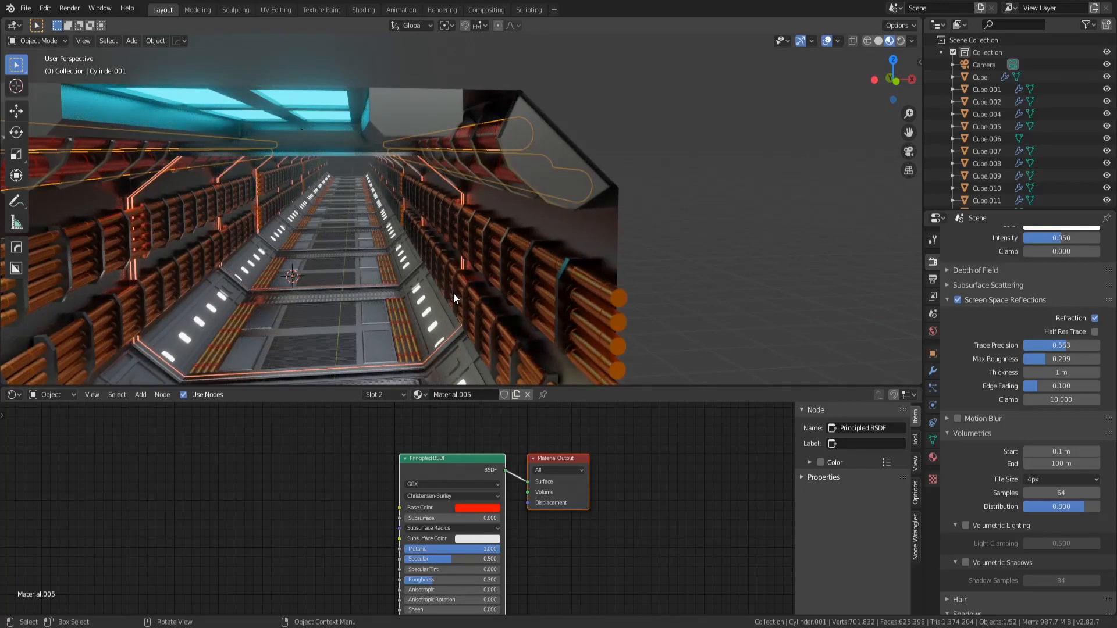
{"action": "middle_click_drag", "start_coordinate": [335, 236], "coordinate": [413, 242]}
{"action": "key", "text": "Tab"}
{"action": "key", "text": "Tab"}
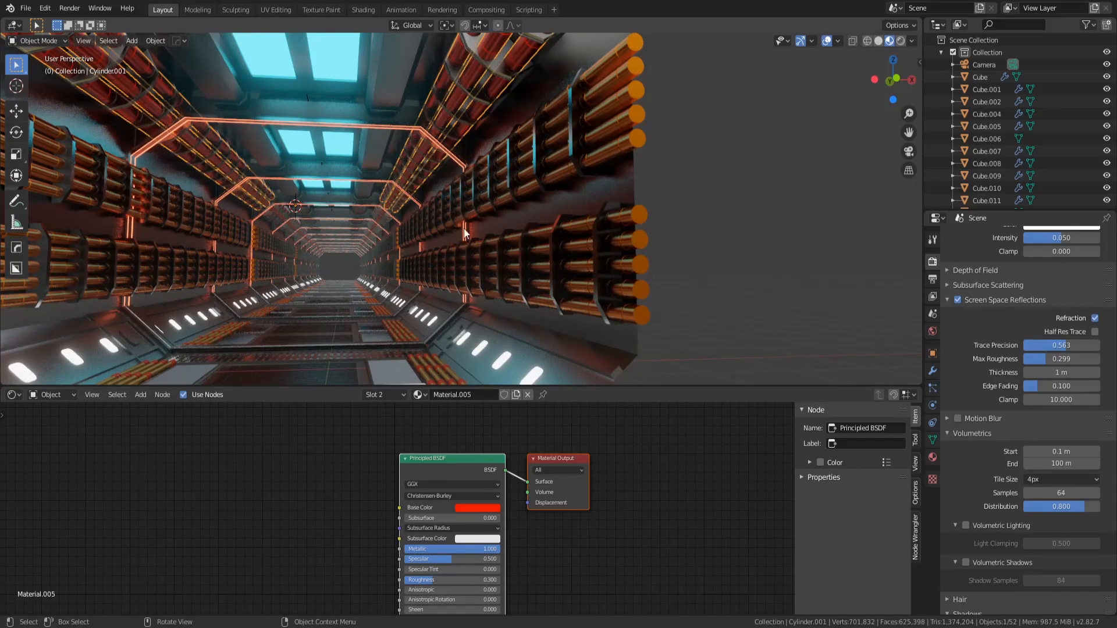
Step: Select the corridor shell and set the emission strength of its cyan ceiling light material to 0
{"action": "left_click", "coordinate": [400, 73]}
{"action": "scroll", "coordinate": [1054, 293], "scroll_direction": "up", "scroll_amount": 5}
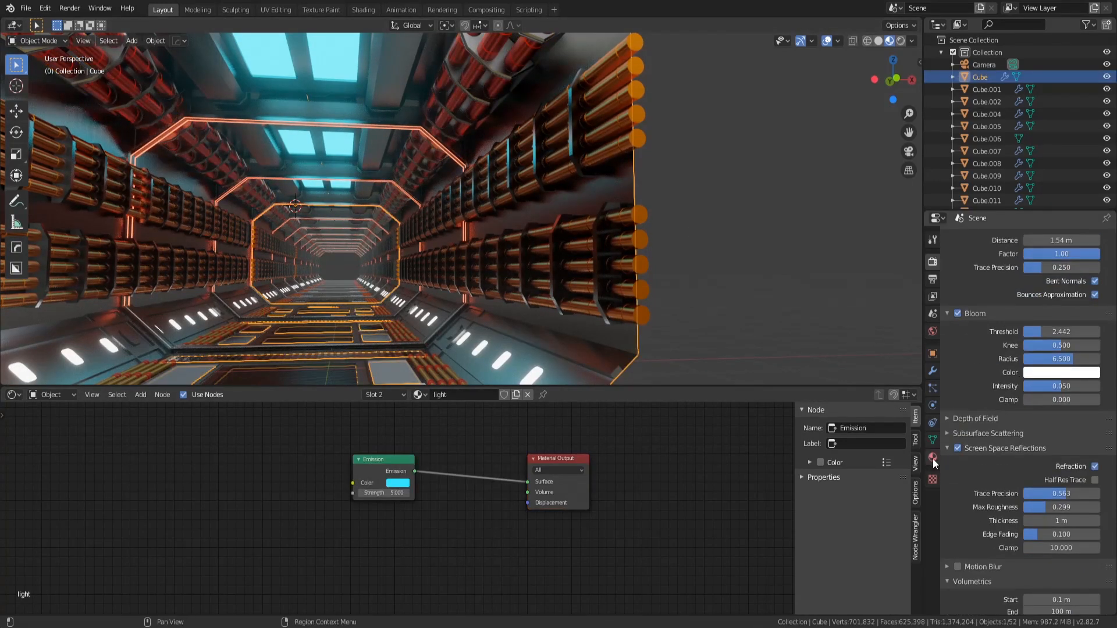
{"action": "left_click", "coordinate": [401, 494]}
{"action": "type", "text": "5.0"}
{"action": "key", "text": "Return"}
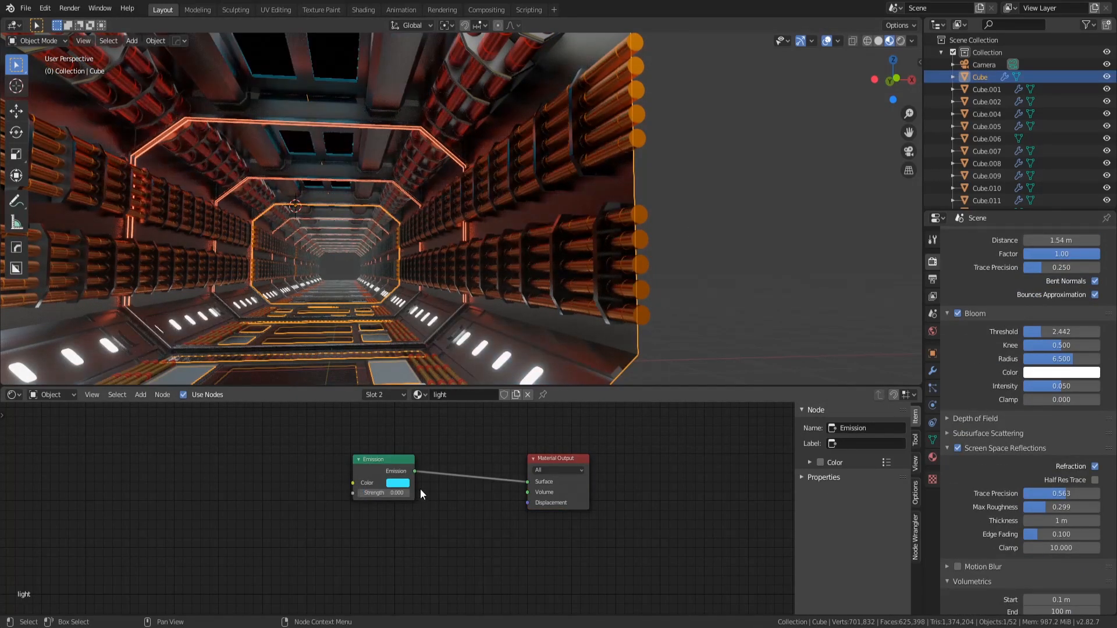
Step: Select the small white lower wall lights and set their emission strength to 0
{"action": "left_click", "coordinate": [484, 334]}
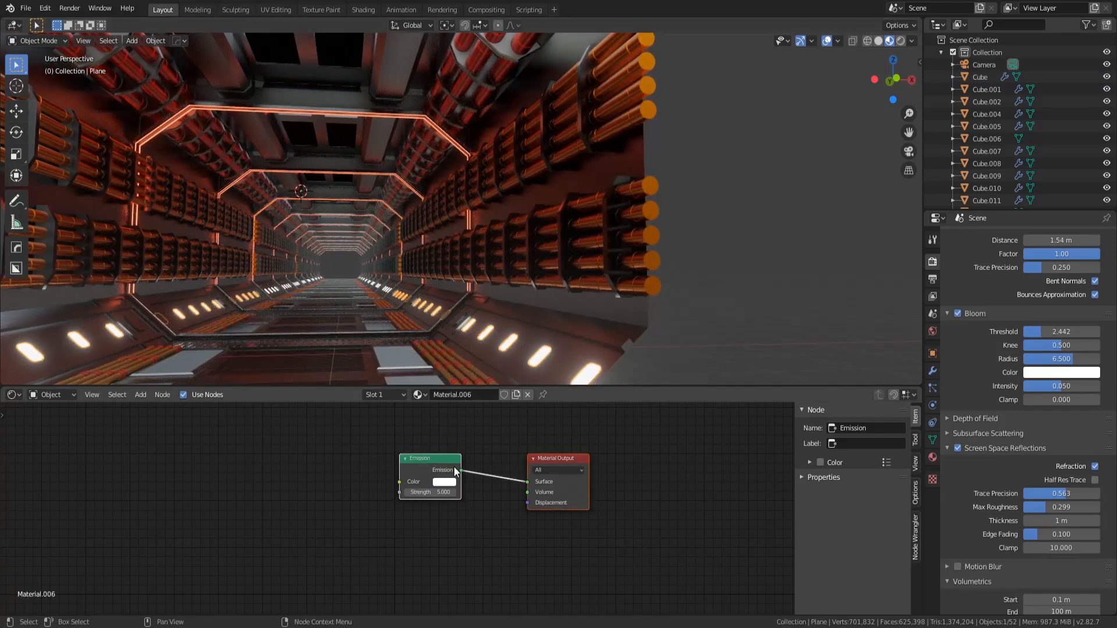
{"action": "left_click", "coordinate": [436, 492]}
{"action": "type", "text": "0"}
{"action": "key", "text": "Return"}
Step: Pick the orange light strip material on the corridor shell in Edit Mode and set its emission strength to 0
{"action": "middle_click_drag", "start_coordinate": [550, 379], "coordinate": [407, 308]}
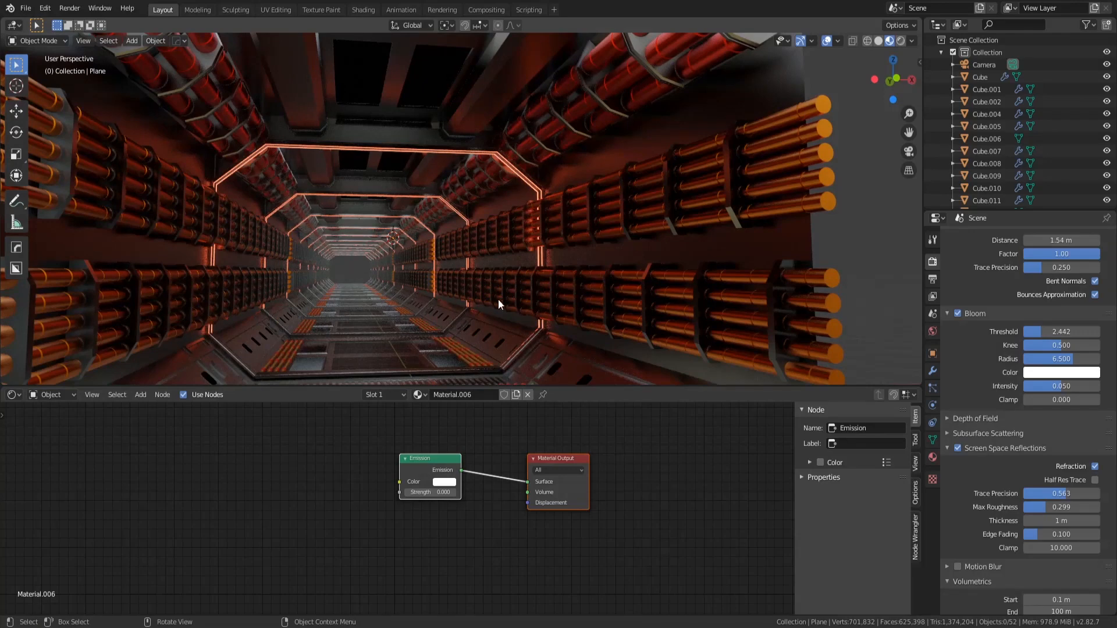
{"action": "middle_click_drag", "start_coordinate": [498, 299], "coordinate": [621, 259]}
{"action": "key", "text": "Tab"}
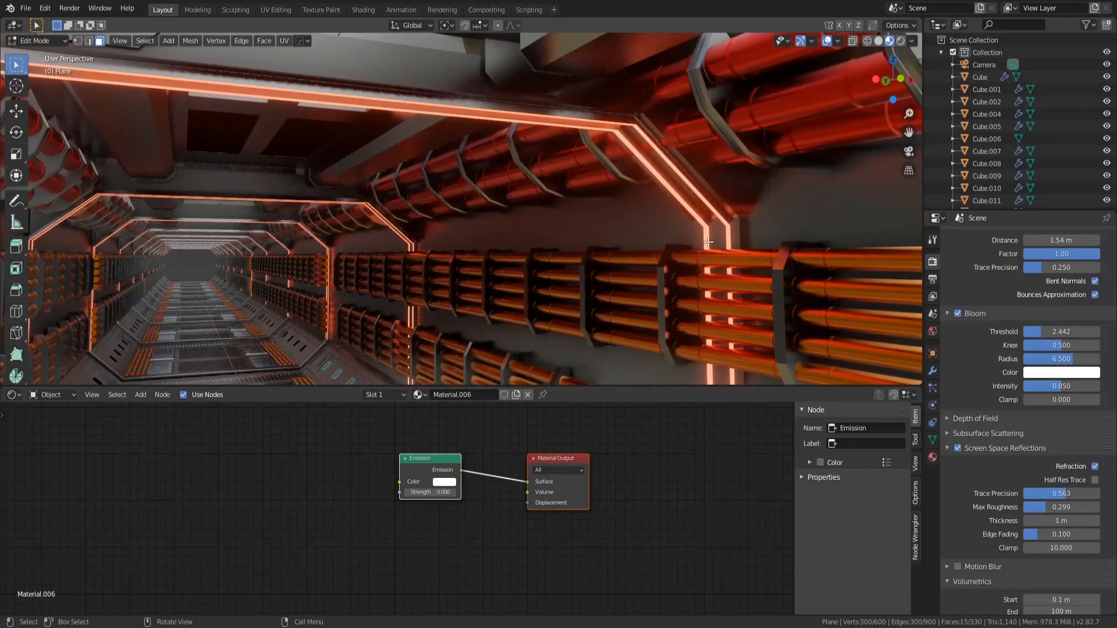
{"action": "key", "text": "Tab"}
{"action": "left_click", "coordinate": [707, 234]}
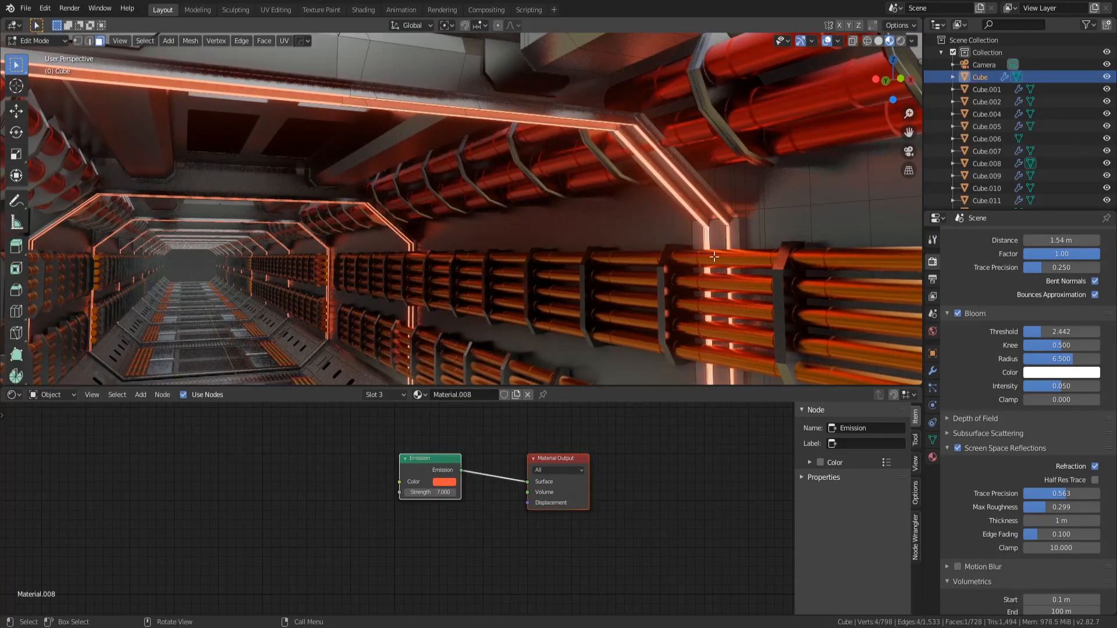
{"action": "key", "text": "Tab"}
{"action": "double_click", "coordinate": [450, 493]}
{"action": "type", "text": "0"}
{"action": "key", "text": "Return"}
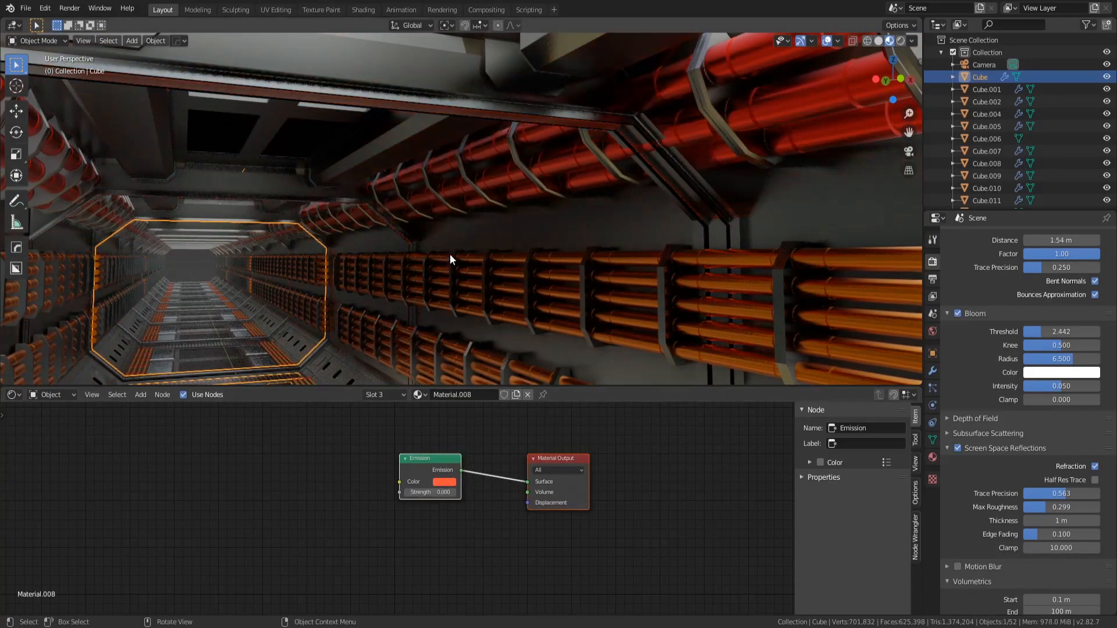
Step: Examine the corridor without its emissive lights, from outside the open end and from inside
{"action": "middle_click_drag", "start_coordinate": [449, 253], "coordinate": [442, 246]}
{"action": "scroll", "coordinate": [442, 248], "scroll_direction": "down", "scroll_amount": 4}
{"action": "left_click", "coordinate": [620, 215]}
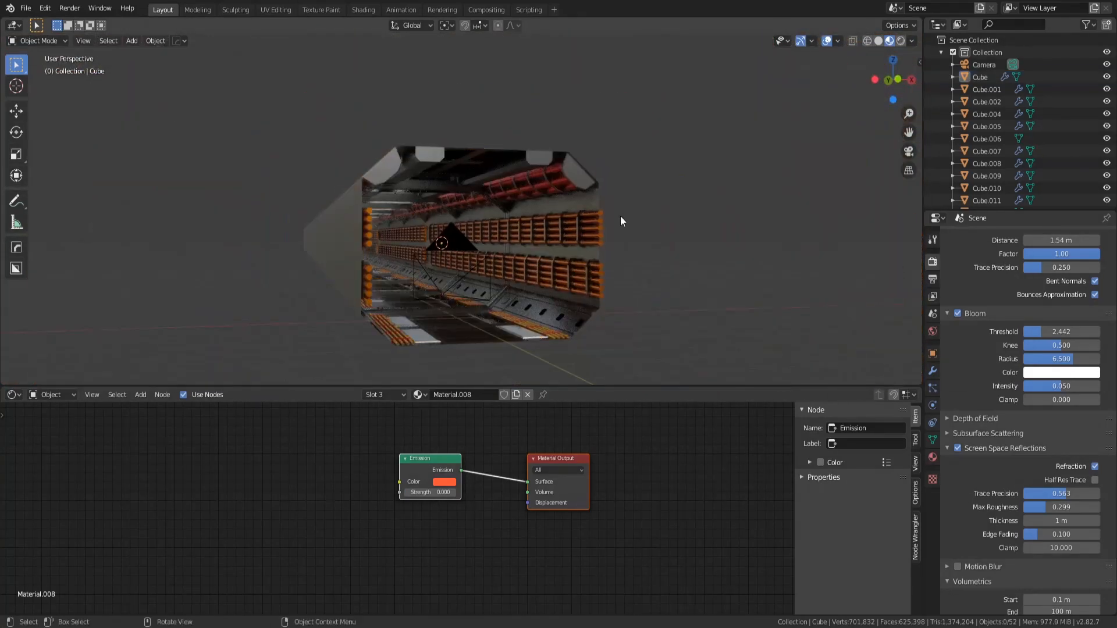
{"action": "middle_click_drag", "start_coordinate": [566, 260], "coordinate": [538, 261]}
{"action": "scroll", "coordinate": [419, 265], "scroll_direction": "up", "scroll_amount": 5}
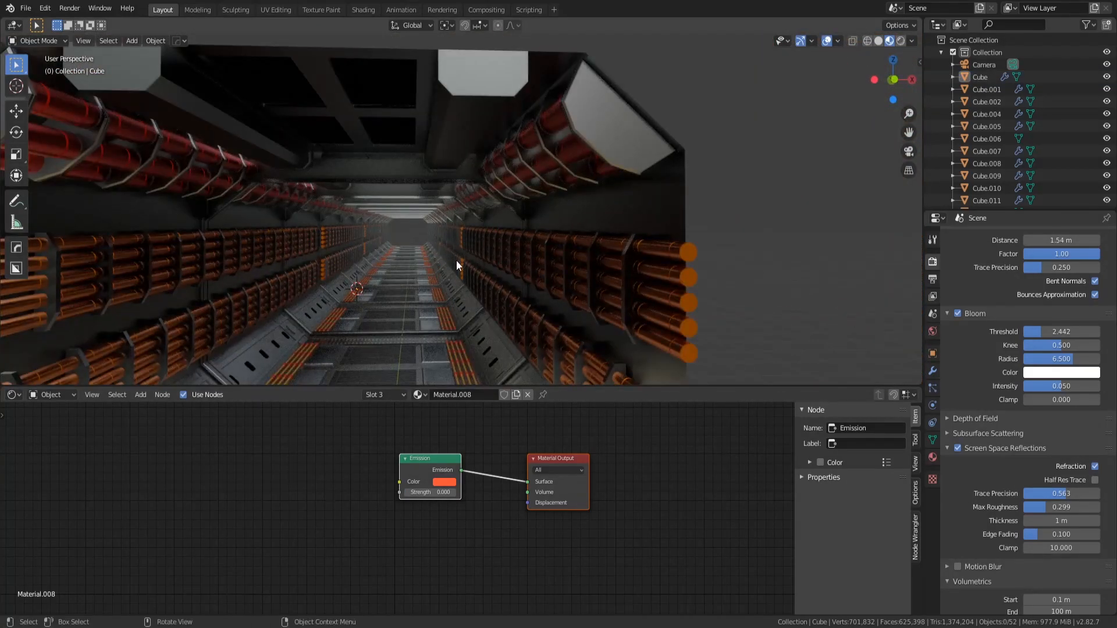
{"action": "middle_click_drag", "start_coordinate": [428, 473], "coordinate": [395, 483]}
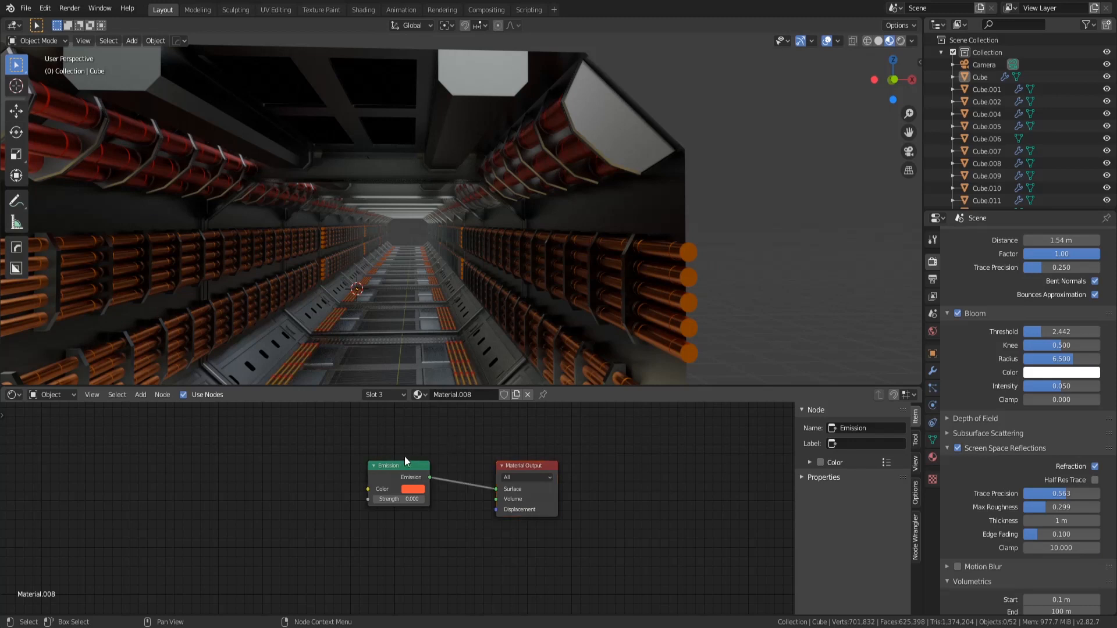
{"action": "mouse_move", "coordinate": [398, 463]}
{"action": "left_mouse_down"}
{"action": "mouse_move", "coordinate": [371, 461]}
{"action": "mouse_move", "coordinate": [405, 453]}
{"action": "left_mouse_up"}
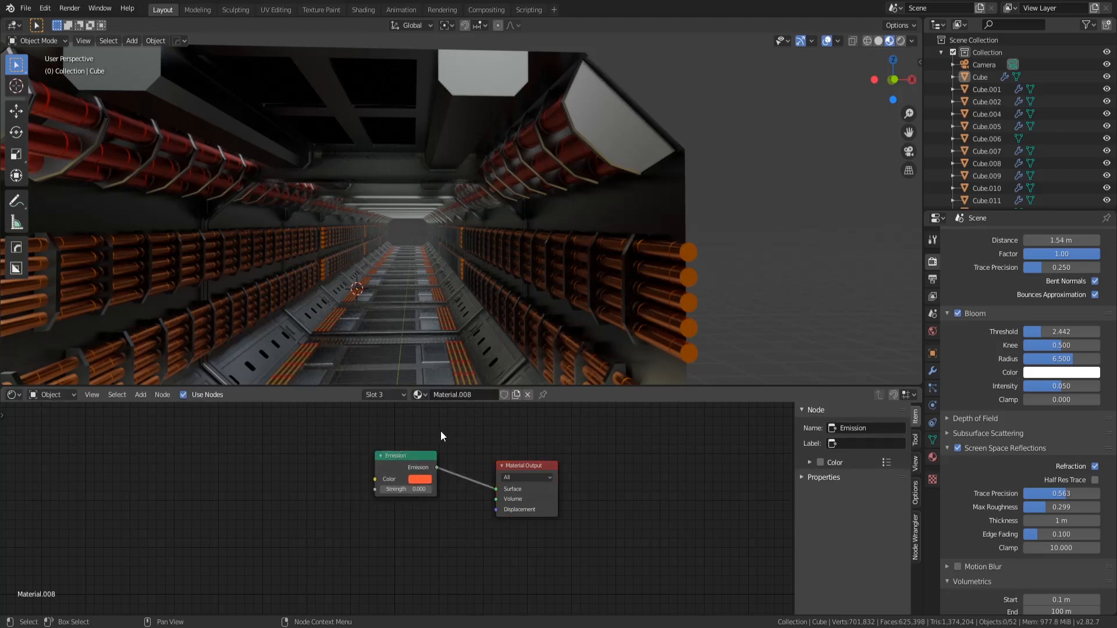
{"action": "middle_click_drag", "start_coordinate": [512, 251], "coordinate": [481, 307]}
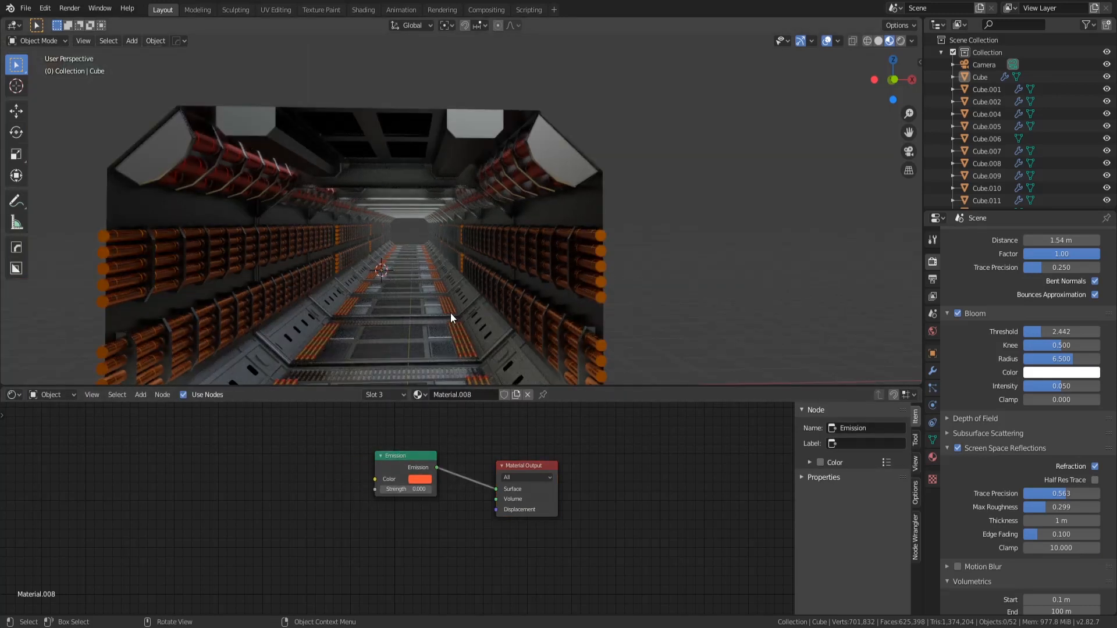
{"action": "middle_click_drag", "start_coordinate": [452, 337], "coordinate": [429, 274]}
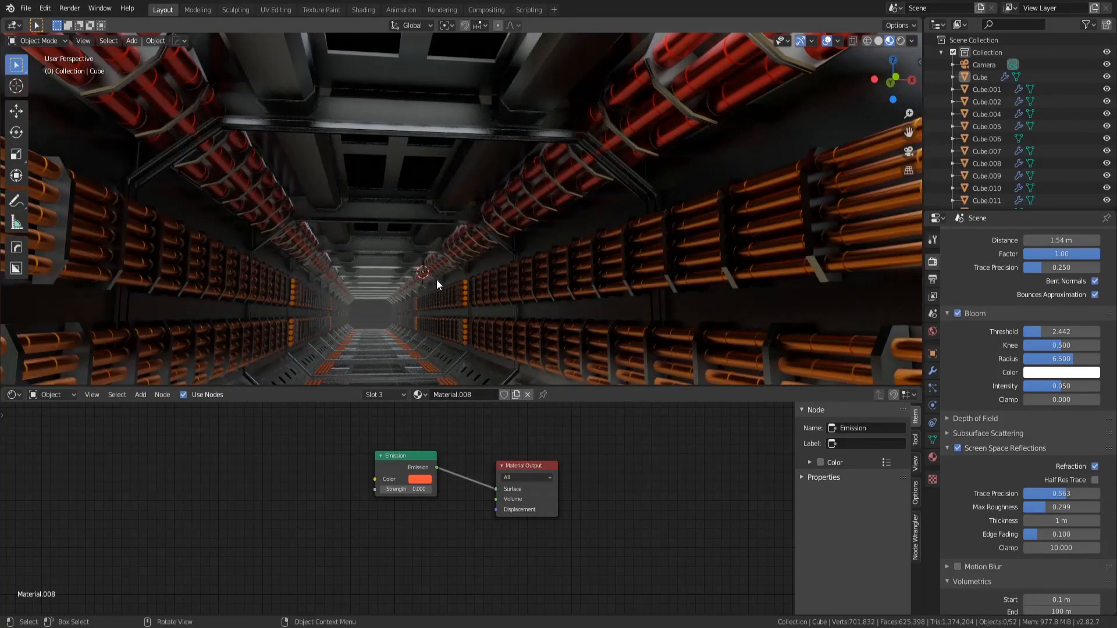
Step: Add an area light to the corridor from the top view
{"action": "key", "text": "KP_7"}
{"action": "key", "text": "shift+a"}
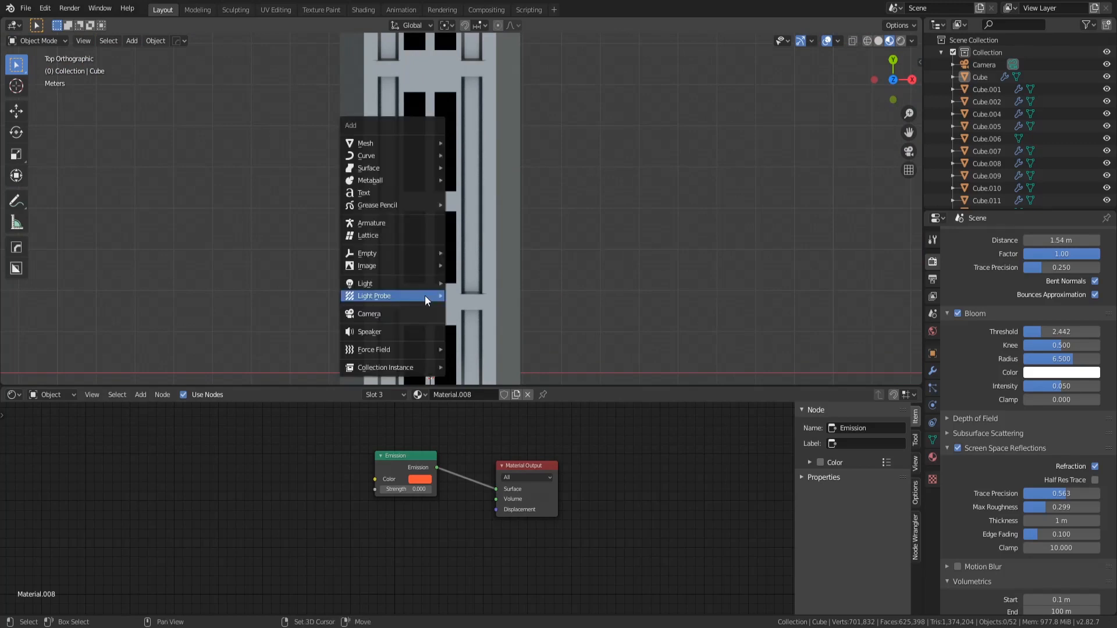
{"action": "mouse_move", "coordinate": [424, 295]}
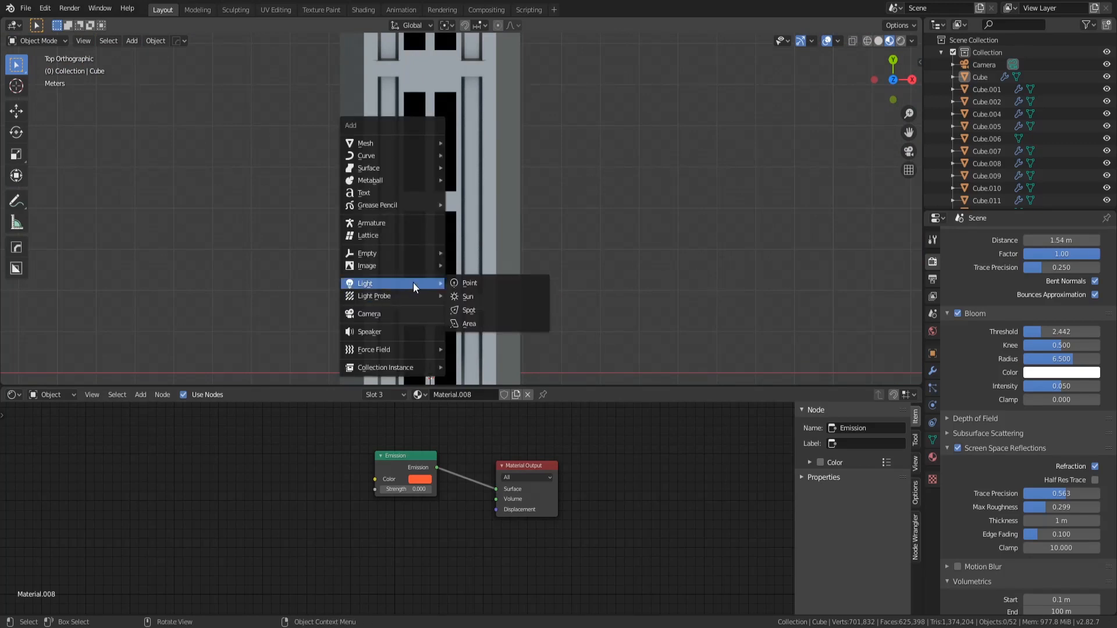
{"action": "left_click", "coordinate": [469, 323]}
{"action": "scroll", "coordinate": [463, 268], "scroll_direction": "down", "scroll_amount": 5}
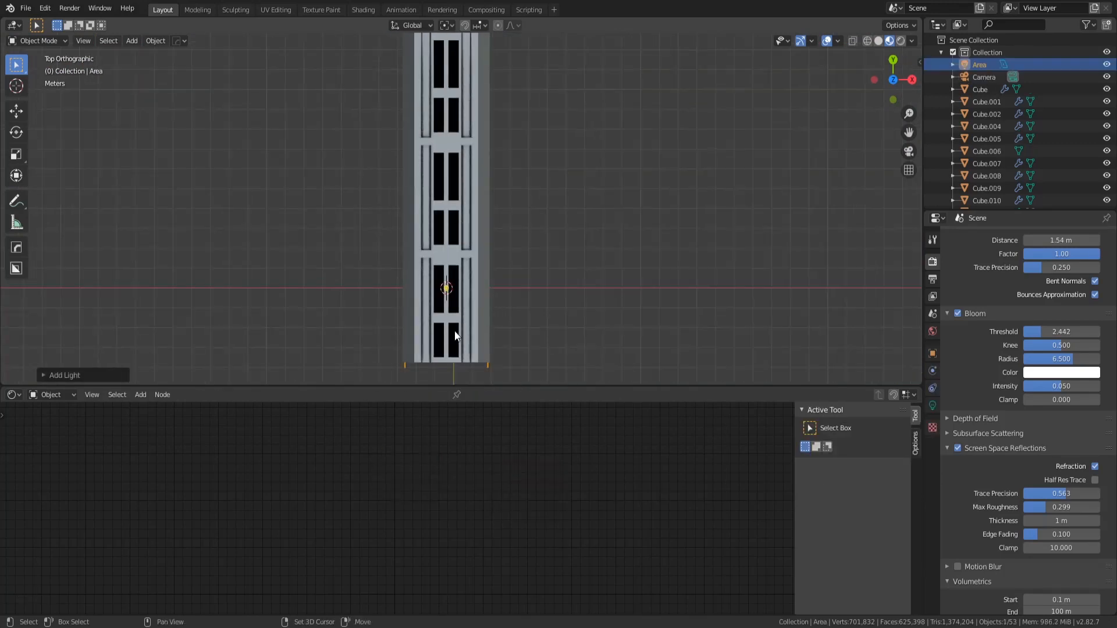
Step: Switch the viewport to solid shading and raise the area light along the Z axis to just below the ceiling
{"action": "scroll", "coordinate": [463, 269], "scroll_direction": "up", "scroll_amount": 3}
{"action": "key", "text": "z"}
{"action": "left_click", "coordinate": [380, 267]}
{"action": "scroll", "coordinate": [454, 286], "scroll_direction": "up", "scroll_amount": 5}
{"action": "mouse_move", "coordinate": [478, 317]}
{"action": "middle_mouse_down", "text": "shift"}
{"action": "mouse_move", "coordinate": [483, 176]}
{"action": "mouse_move", "coordinate": [451, 247]}
{"action": "mouse_move", "coordinate": [444, 123]}
{"action": "mouse_move", "coordinate": [475, 182]}
{"action": "middle_mouse_up", "text": "shift"}
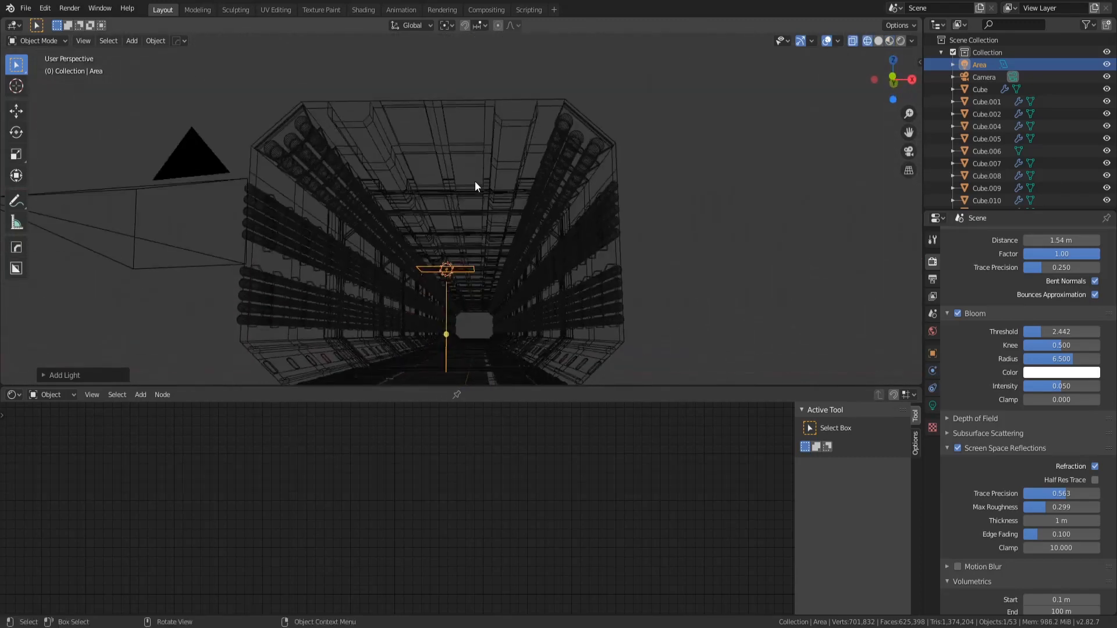
{"action": "key", "text": "z"}
{"action": "left_click", "coordinate": [549, 175]}
{"action": "scroll", "coordinate": [491, 275], "scroll_direction": "up", "scroll_amount": 4}
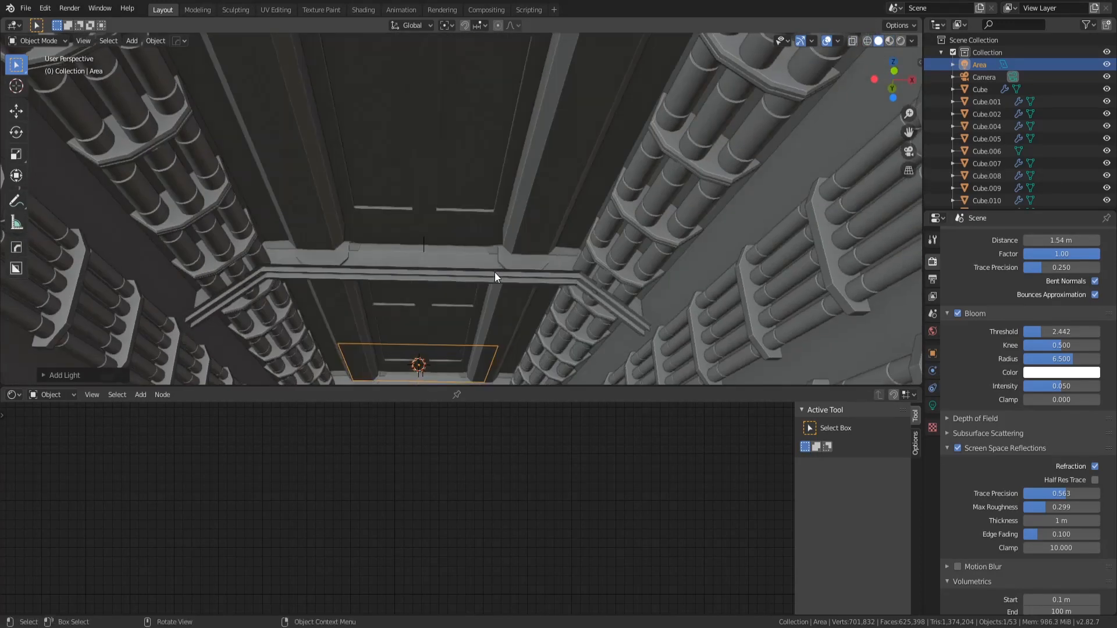
{"action": "key", "text": "g"}
{"action": "key", "text": "z"}
{"action": "left_click", "coordinate": [521, 97]}
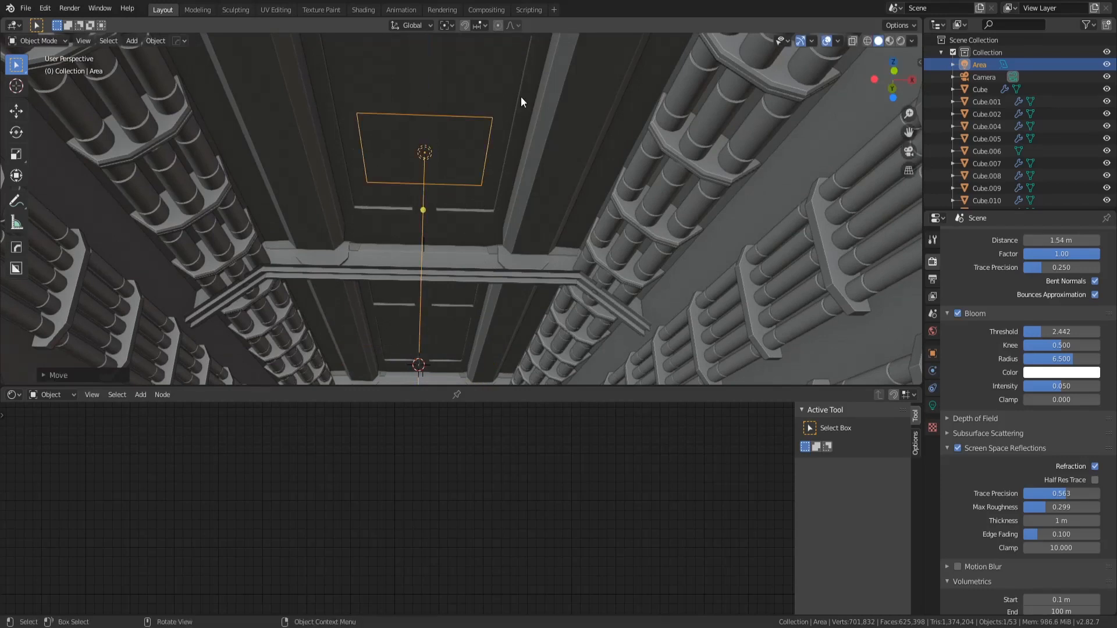
Step: Scale the area light to about 1.5 times along X and stretch it far along Y in the wireframe top view
{"action": "key", "text": "s"}
{"action": "key", "text": "x"}
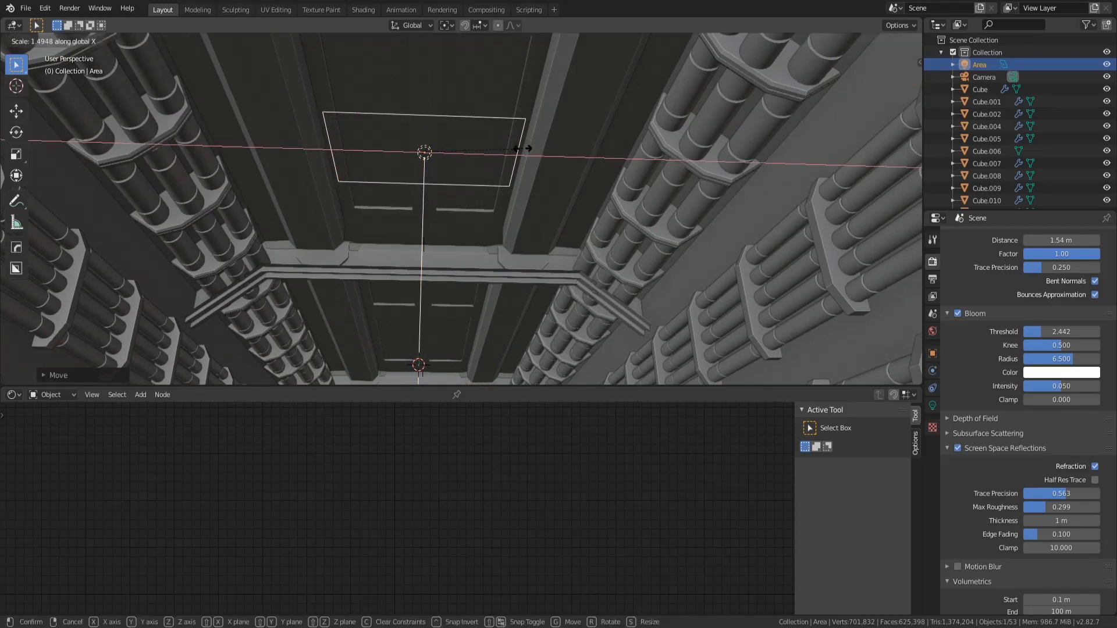
{"action": "left_click", "coordinate": [523, 149]}
{"action": "key", "text": "KP_7"}
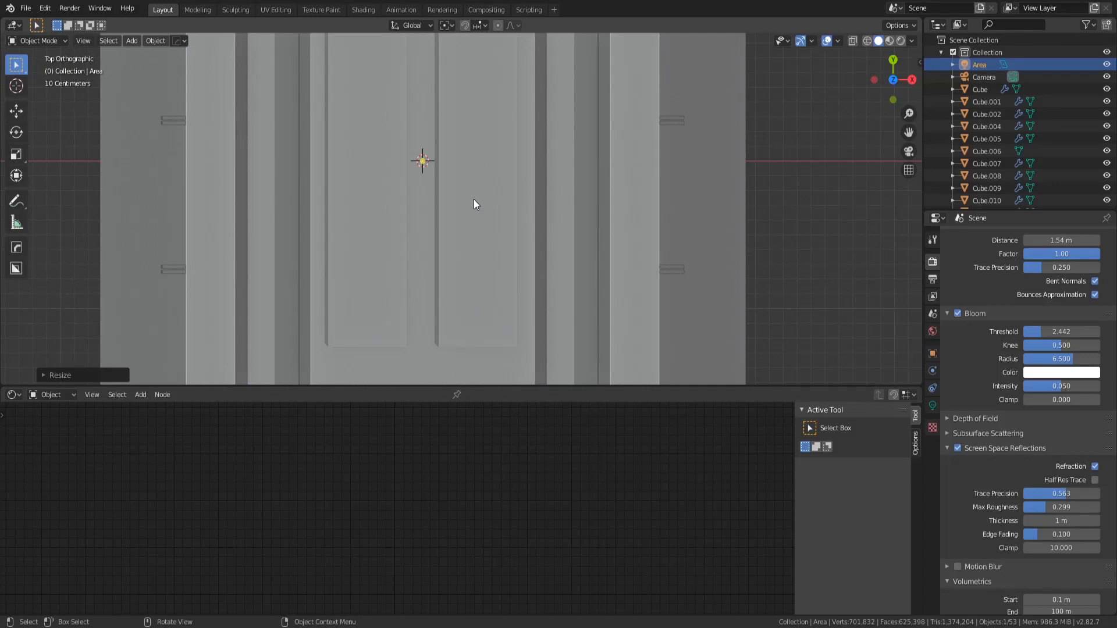
{"action": "key", "text": "shift+z"}
{"action": "scroll", "coordinate": [366, 197], "scroll_direction": "down", "scroll_amount": 3}
{"action": "scroll", "coordinate": [442, 310], "scroll_direction": "down", "scroll_amount": 10}
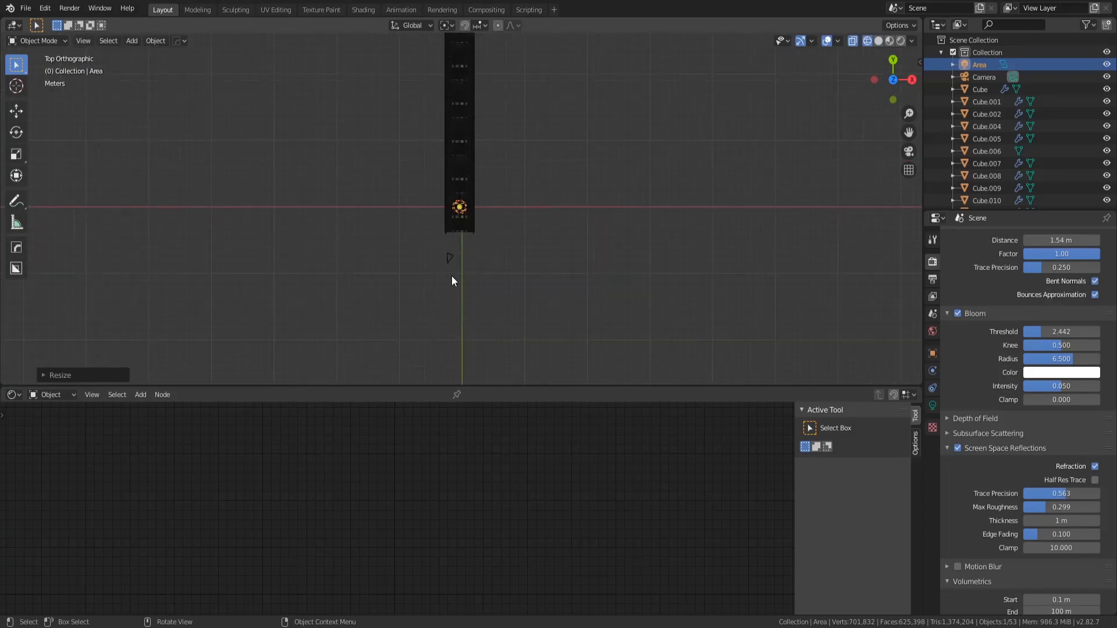
{"action": "key", "text": "s"}
{"action": "key", "text": "y"}
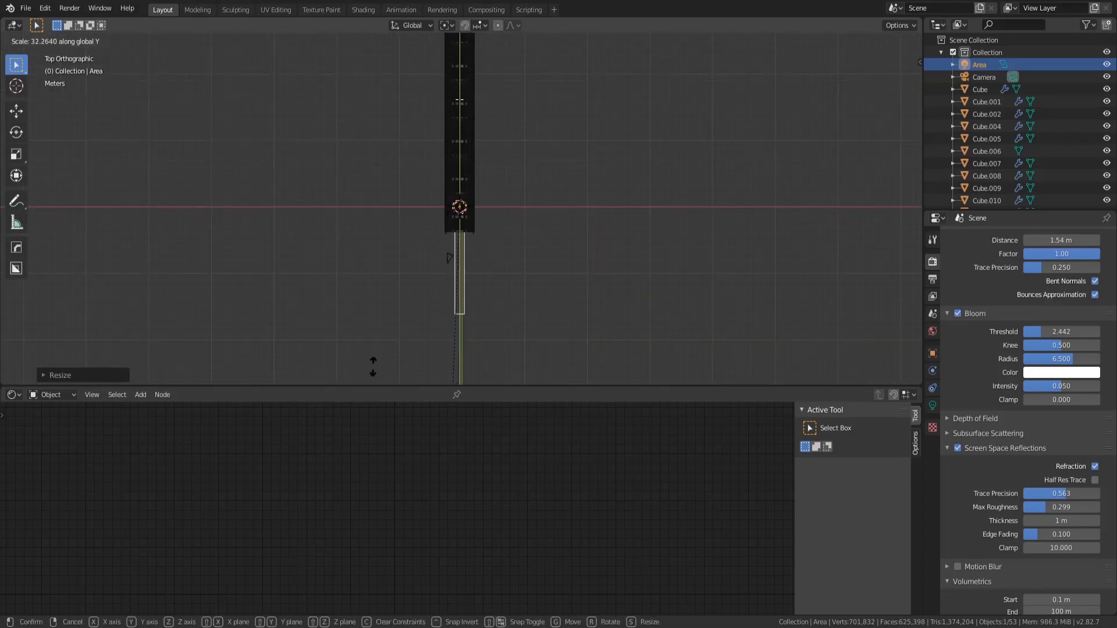
{"action": "left_click", "coordinate": [354, 35]}
Step: Move the area light along Y, in two passes from the top view, towards the middle of the corridor's length
{"action": "key", "text": "g"}
{"action": "key", "text": "y"}
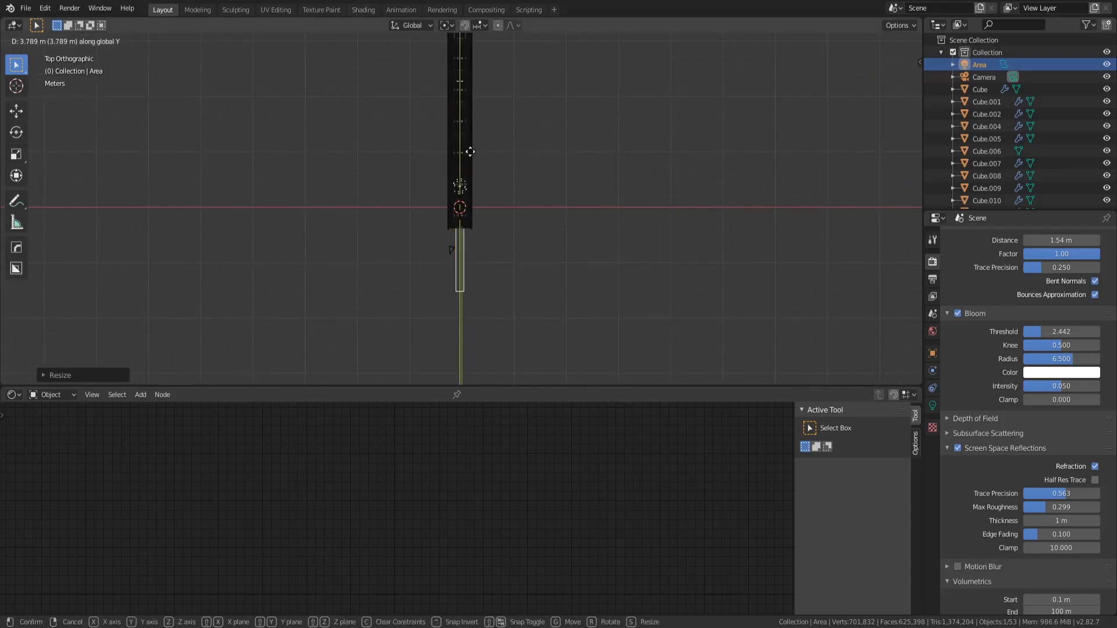
{"action": "left_click", "coordinate": [488, 91]}
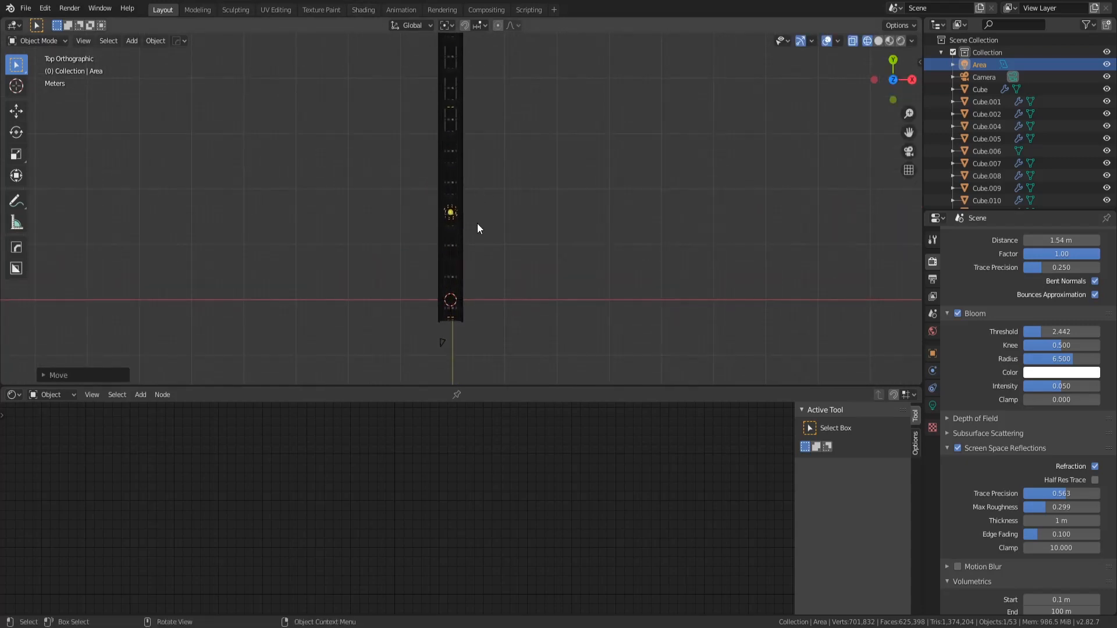
{"action": "middle_click_drag", "start_coordinate": [477, 227], "coordinate": [413, 250]}
{"action": "key", "text": "KP_7"}
{"action": "scroll", "coordinate": [434, 198], "scroll_direction": "down", "scroll_amount": 5}
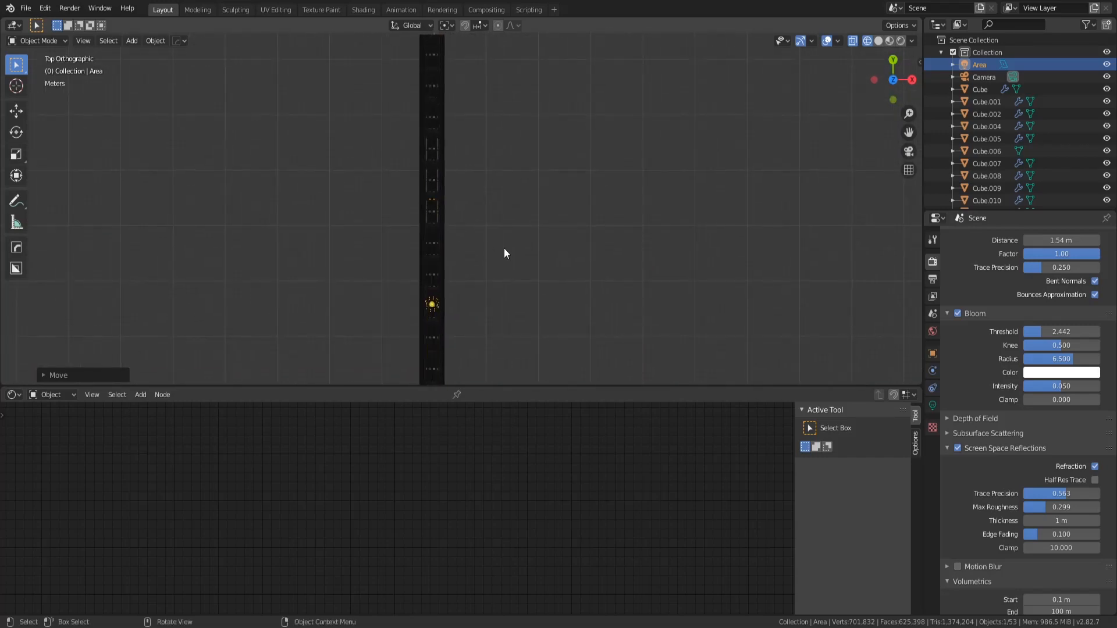
{"action": "key", "text": "g"}
{"action": "key", "text": "y"}
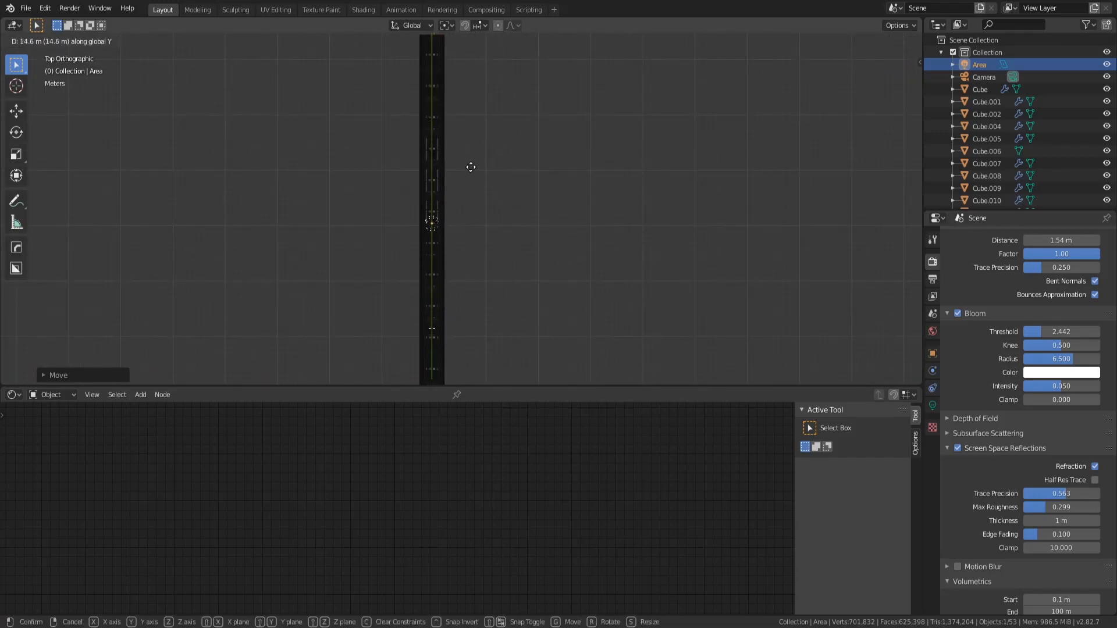
{"action": "left_click", "coordinate": [469, 179]}
Step: Scale the area light to about 1.8 times along Y to span the corridor, and show the interior in rendered shading
{"action": "scroll", "coordinate": [469, 183], "scroll_direction": "down", "scroll_amount": 4}
{"action": "key", "text": "s"}
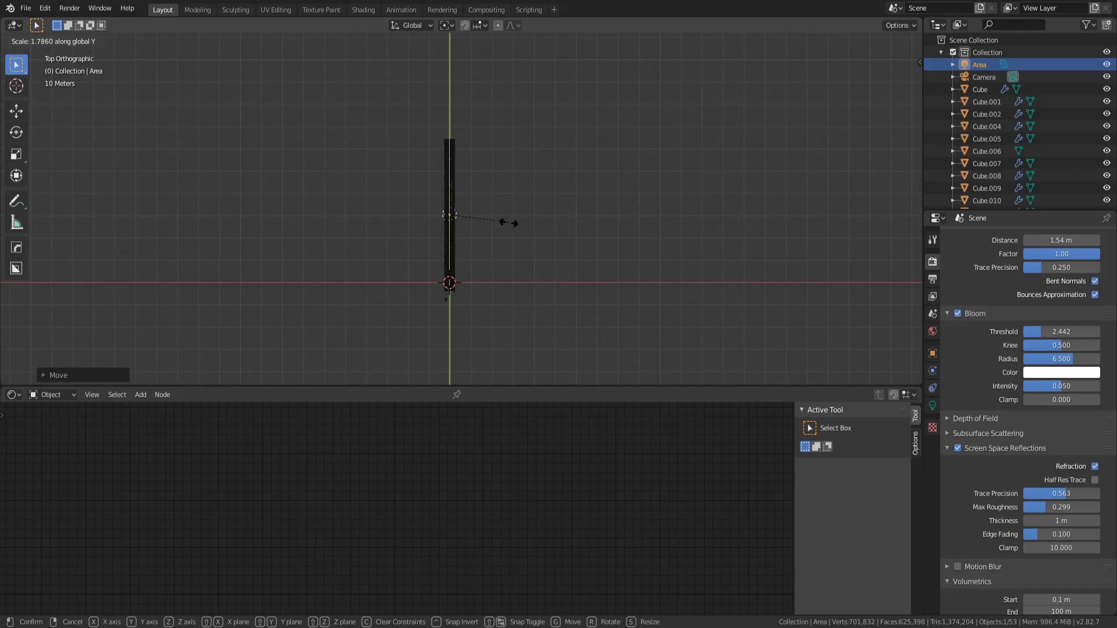
{"action": "left_click", "coordinate": [506, 226]}
{"action": "middle_click_drag", "start_coordinate": [466, 267], "coordinate": [437, 212]}
{"action": "scroll", "coordinate": [451, 198], "scroll_direction": "up", "scroll_amount": 5}
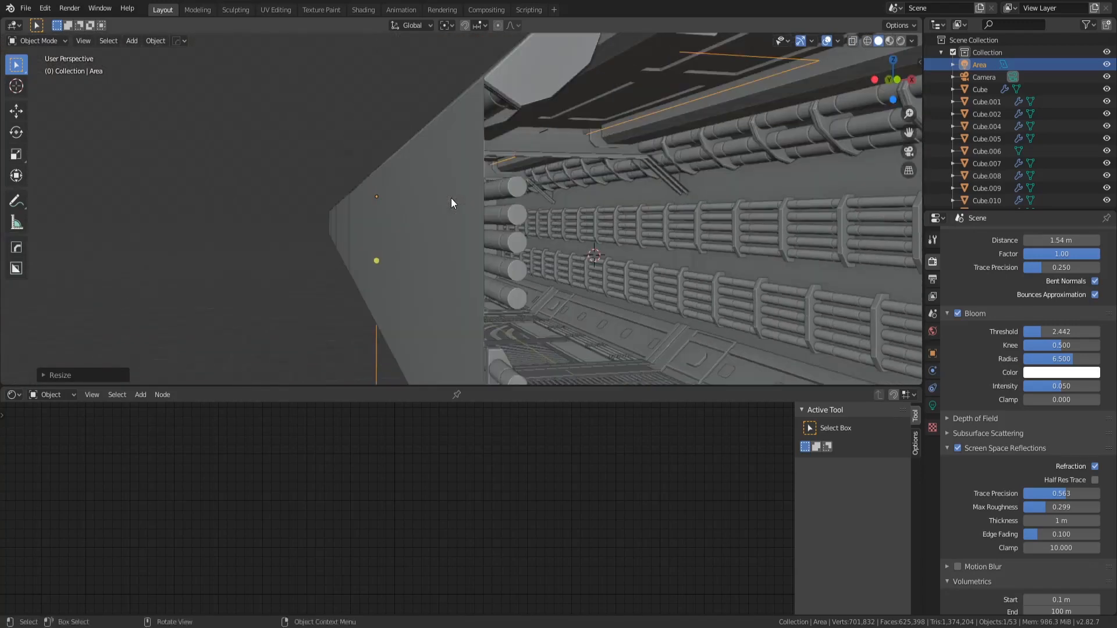
{"action": "left_click", "coordinate": [900, 41]}
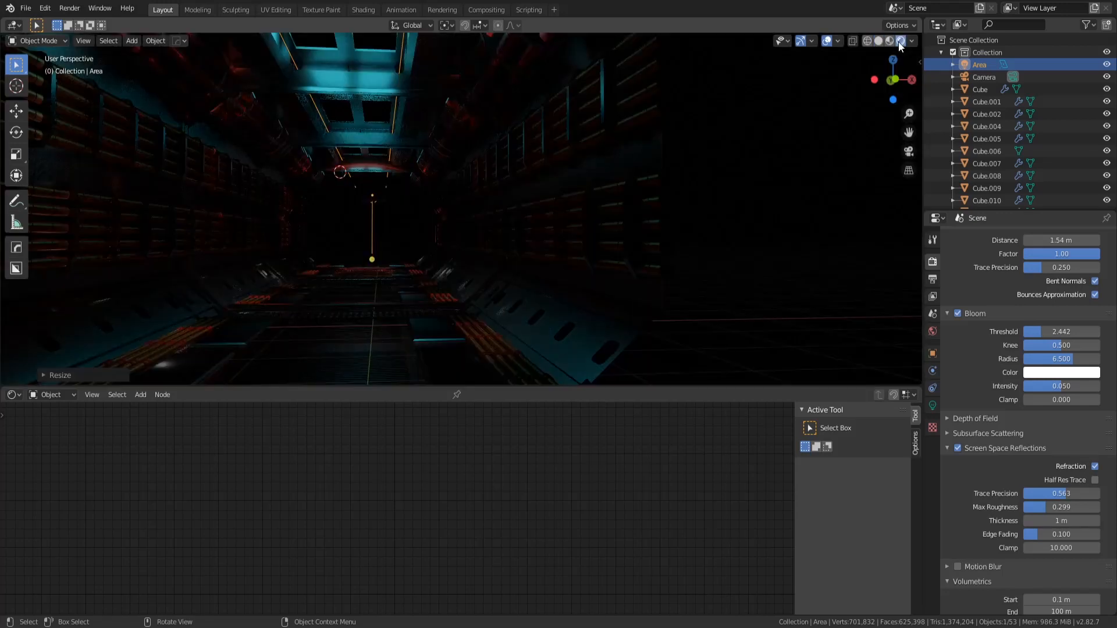
{"action": "key", "text": "g"}
{"action": "key", "text": "z"}
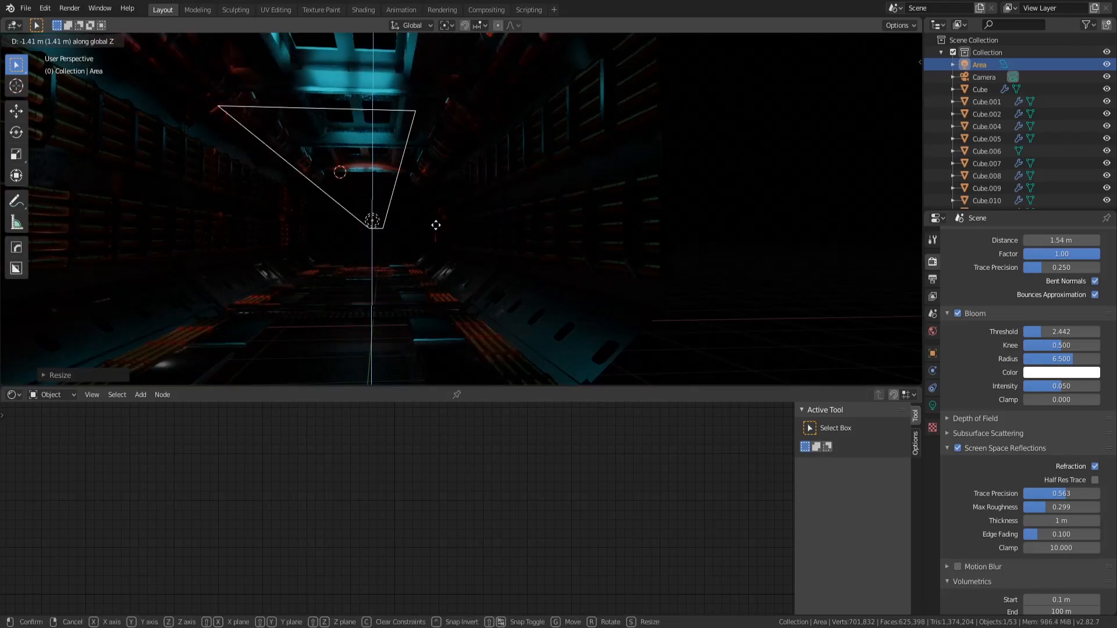
{"action": "right_click", "coordinate": [436, 232]}
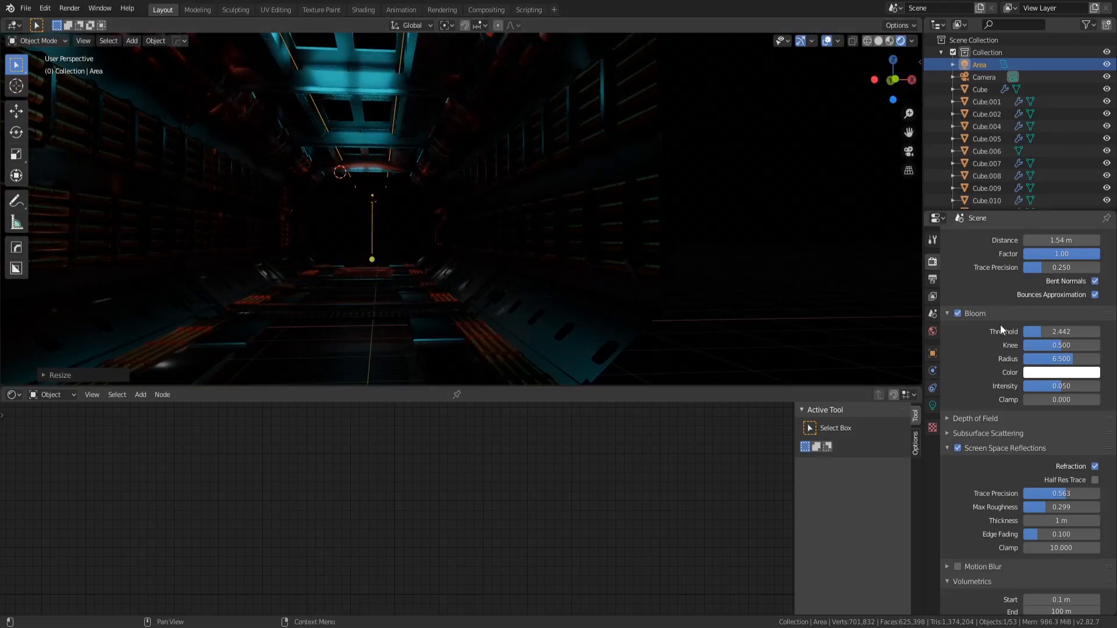
Step: Delete the scene's baked lighting cache from the Indirect Lighting settings
{"action": "scroll", "coordinate": [1011, 359], "scroll_direction": "up", "scroll_amount": 4}
{"action": "scroll", "coordinate": [1014, 359], "scroll_direction": "down", "scroll_amount": 7}
{"action": "scroll", "coordinate": [1034, 459], "scroll_direction": "down", "scroll_amount": 10}
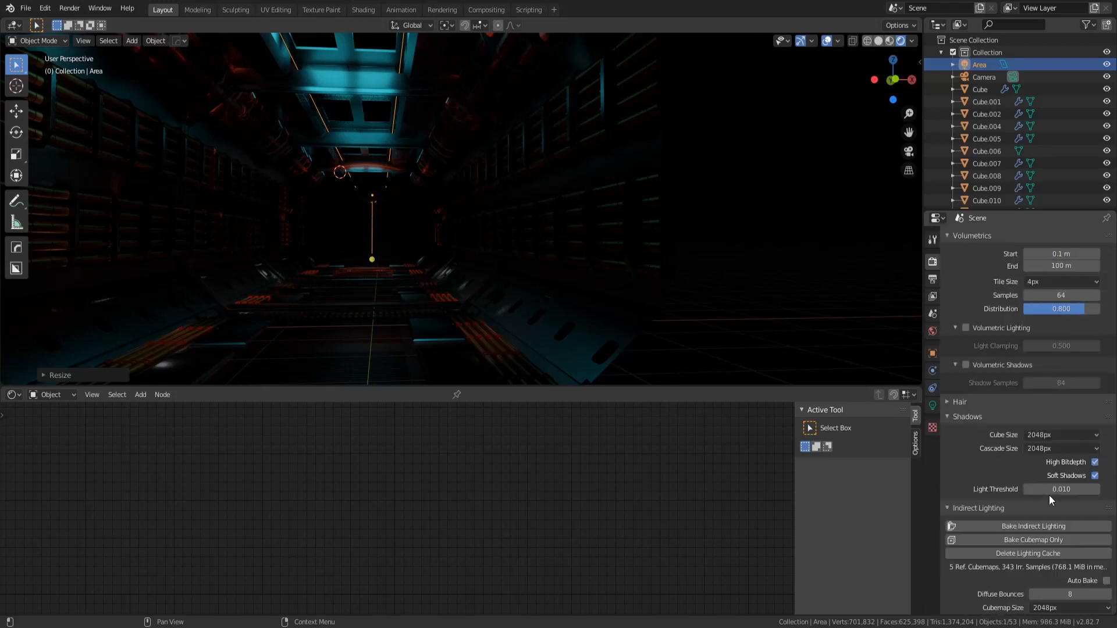
{"action": "left_click", "coordinate": [1052, 554]}
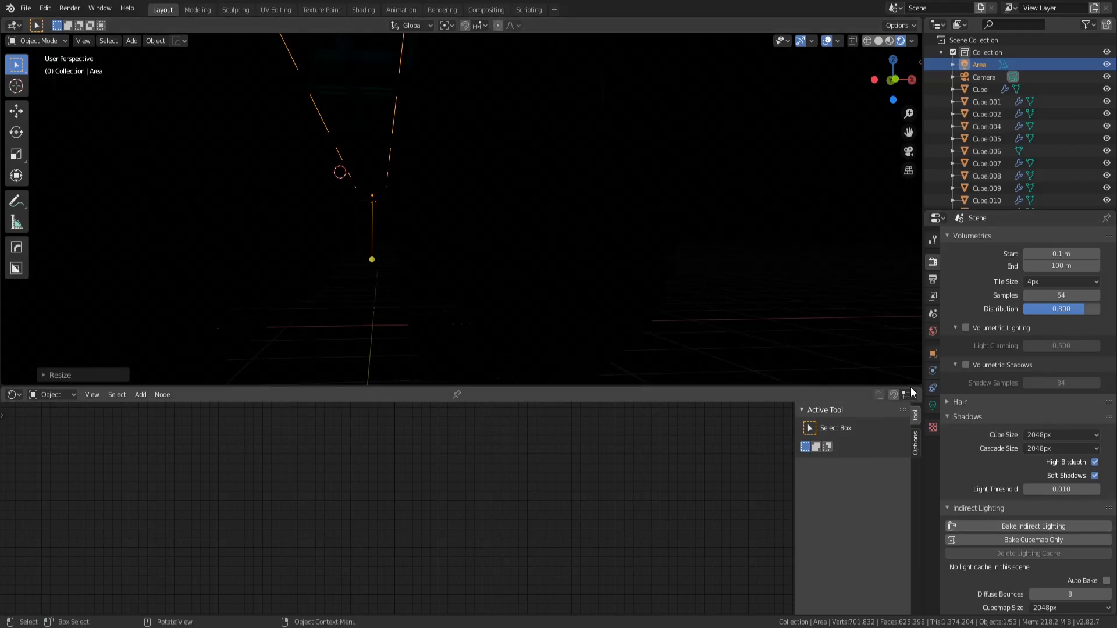
Step: Try the area light's power at 500 W and at 1000 W
{"action": "left_click", "coordinate": [932, 405]}
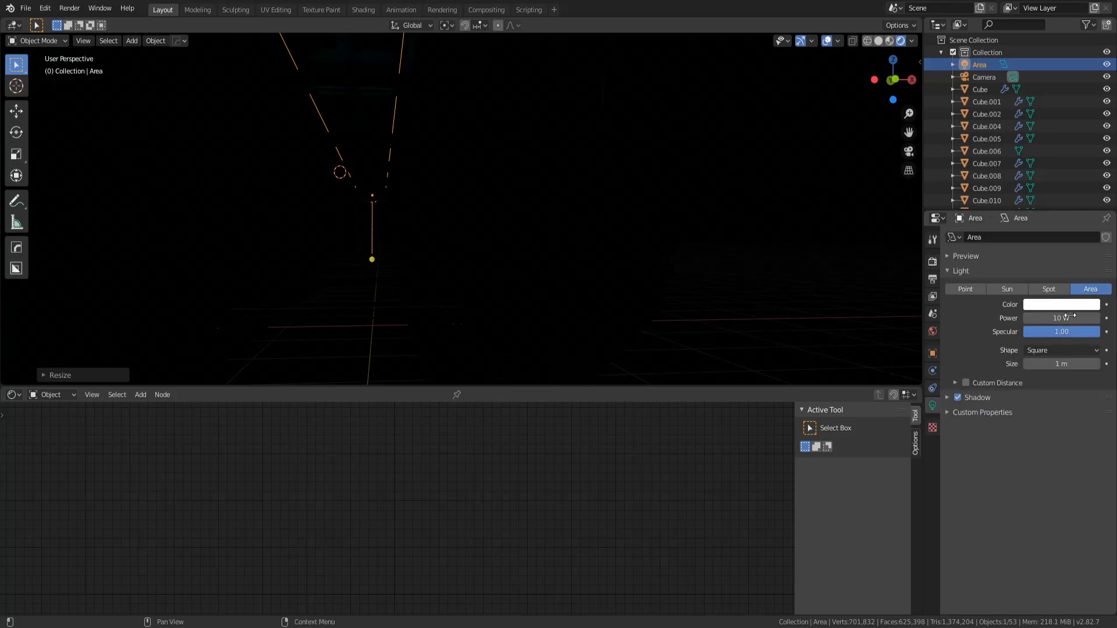
{"action": "left_click", "coordinate": [1070, 315]}
{"action": "type", "text": "500"}
{"action": "key", "text": "Return"}
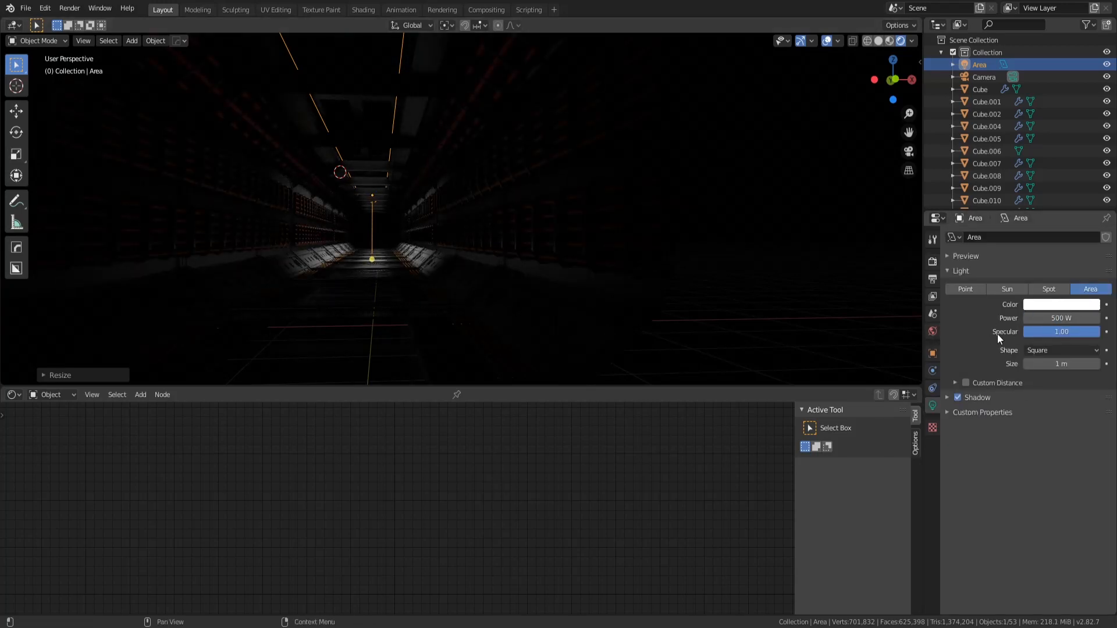
{"action": "left_click", "coordinate": [1058, 318]}
{"action": "type", "text": "1000"}
{"action": "key", "text": "Return"}
Step: Try stronger area light powers of 2000 W and 2500 W
{"action": "left_click", "coordinate": [1067, 320]}
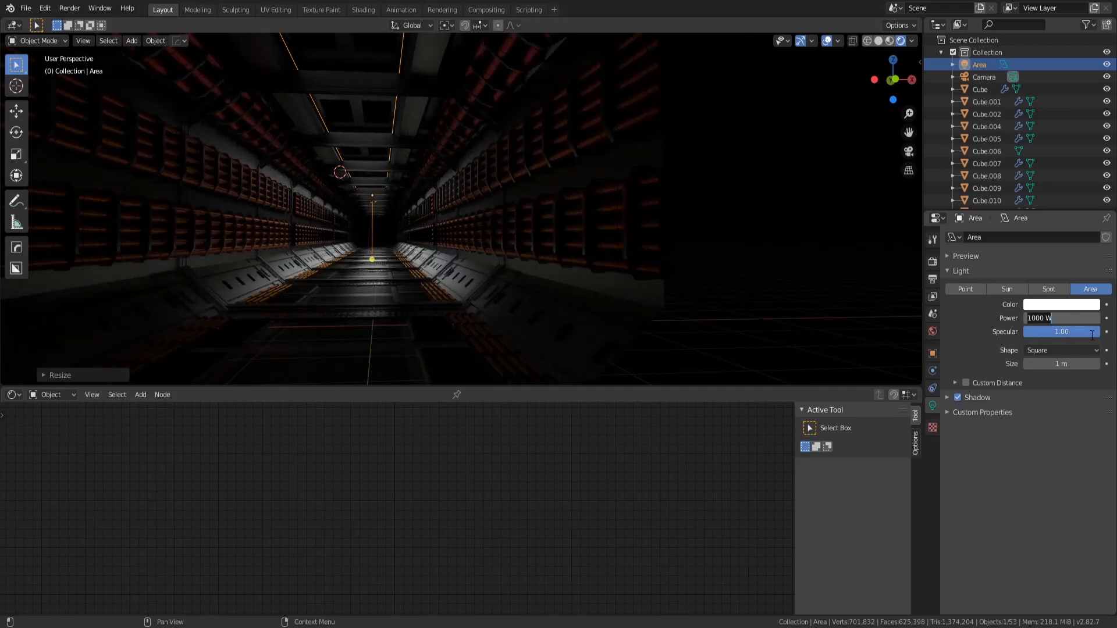
{"action": "type", "text": "2000"}
{"action": "key", "text": "Return"}
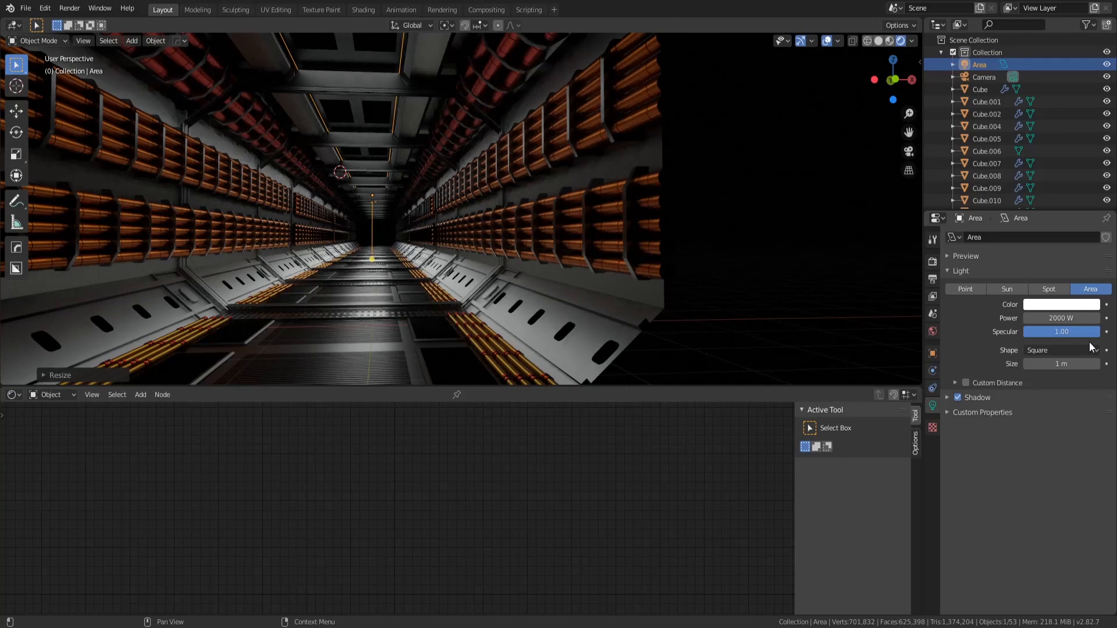
{"action": "left_click", "coordinate": [1077, 321]}
{"action": "type", "text": "2500"}
{"action": "key", "text": "Return"}
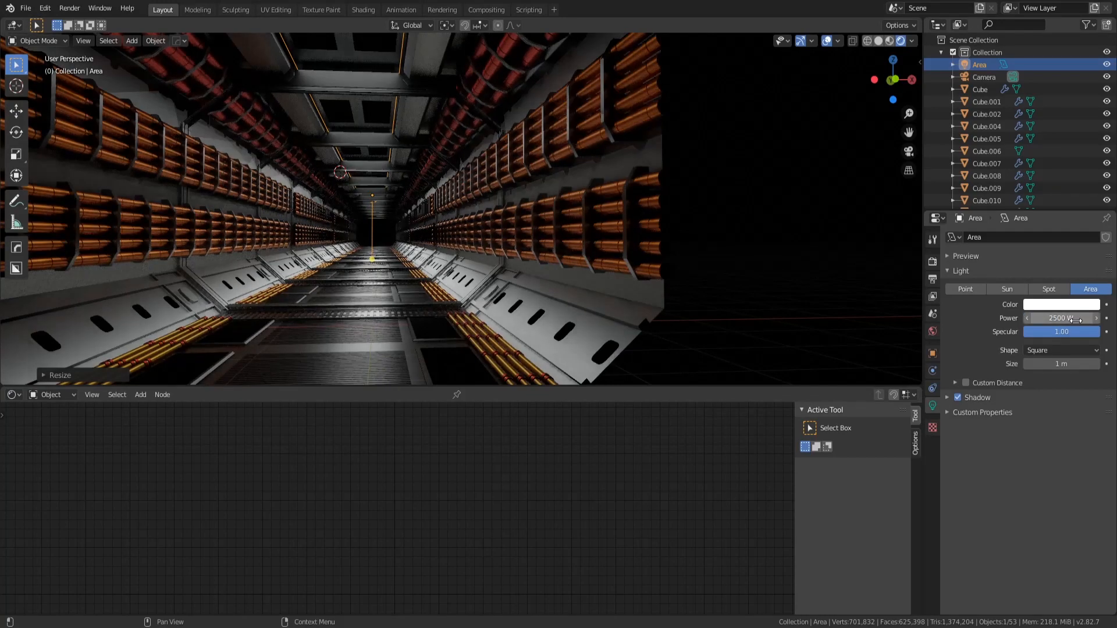
Step: Adjust the area light's height along Z near the corridor ceiling
{"action": "middle_click_drag", "start_coordinate": [470, 189], "coordinate": [457, 204]}
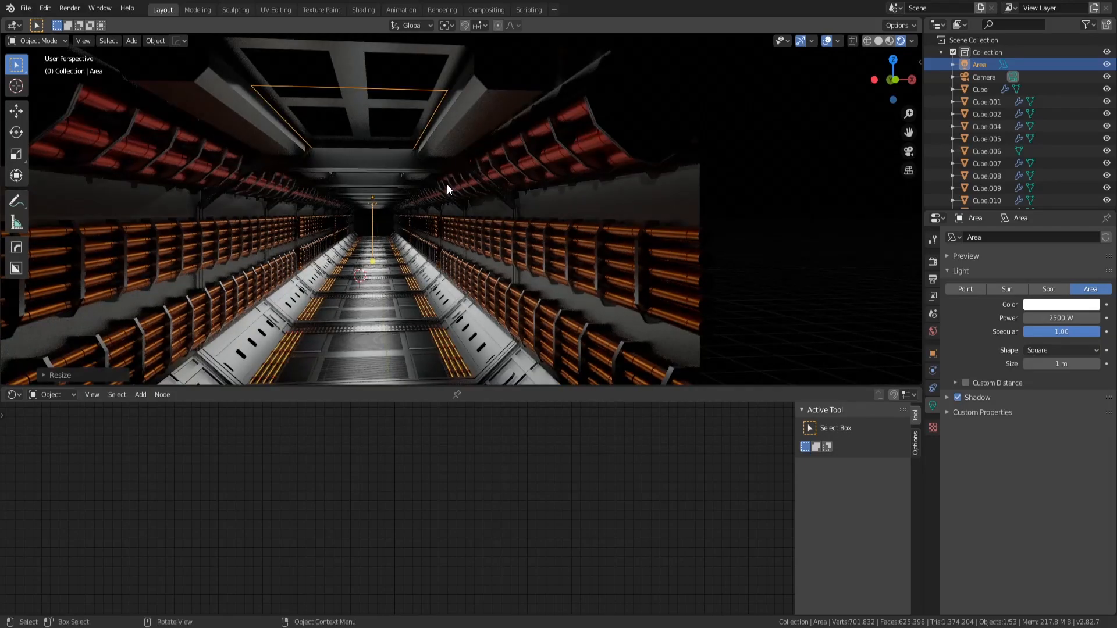
{"action": "key", "text": "g"}
{"action": "key", "text": "z"}
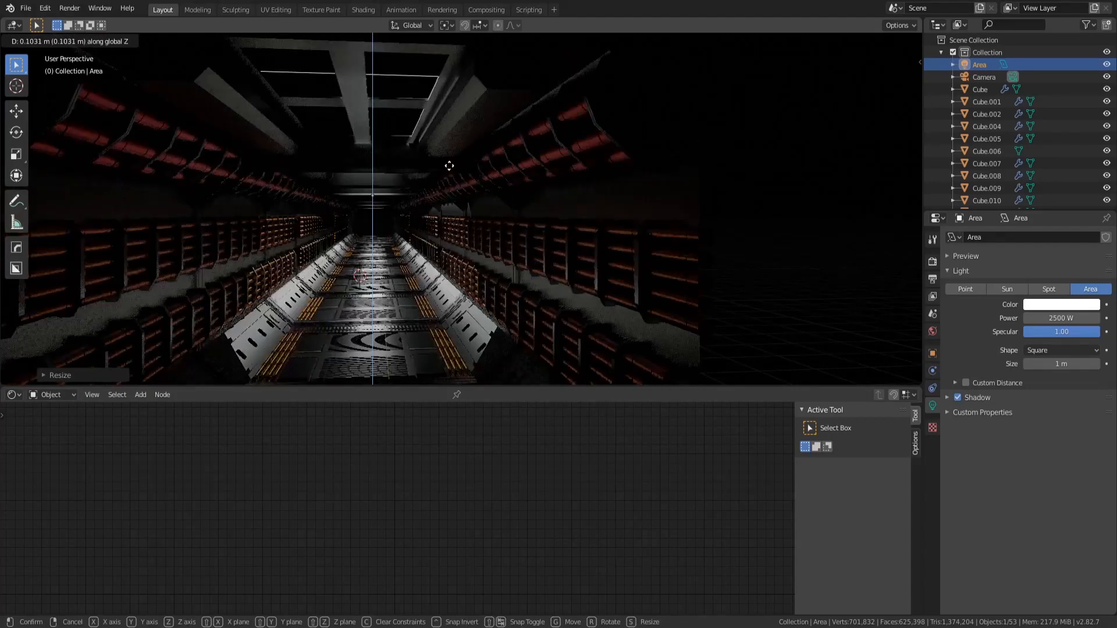
{"action": "left_click", "coordinate": [493, 217]}
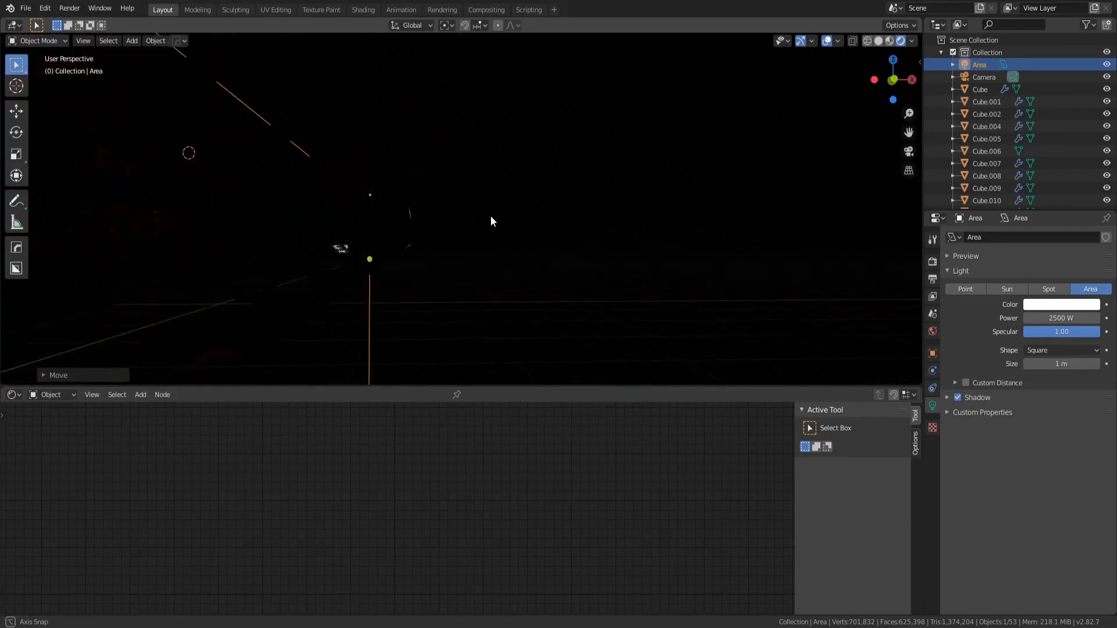
Step: Lower the area light along Z by about 0.2 m beneath the ceiling, judging the height from inside the corridor
{"action": "middle_click_drag", "start_coordinate": [436, 293], "coordinate": [432, 292]}
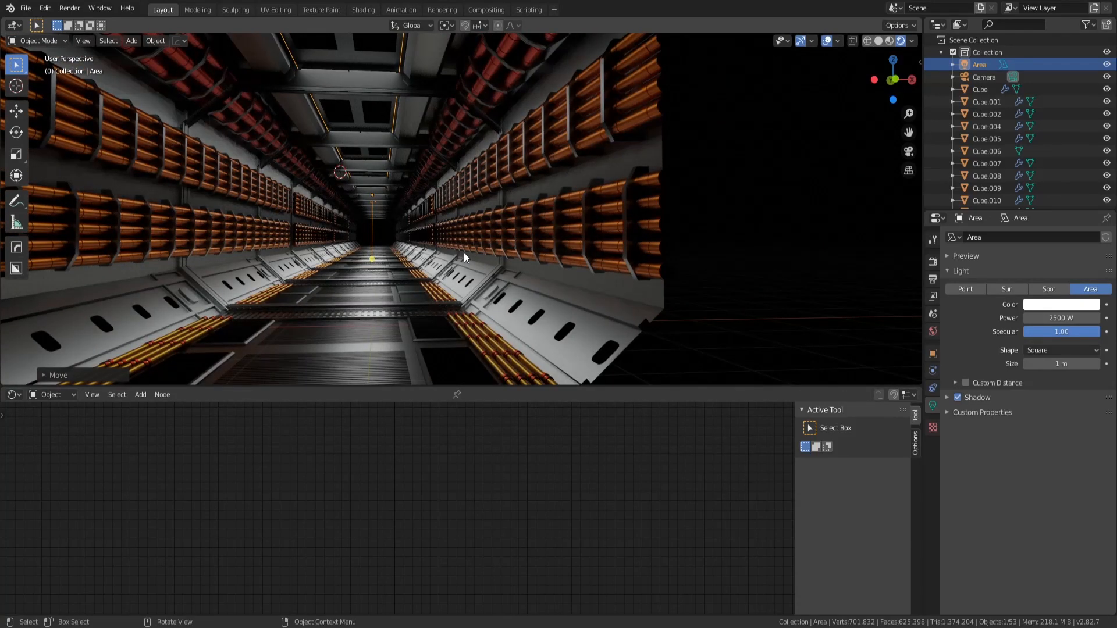
{"action": "middle_click_drag", "start_coordinate": [445, 217], "coordinate": [446, 225]}
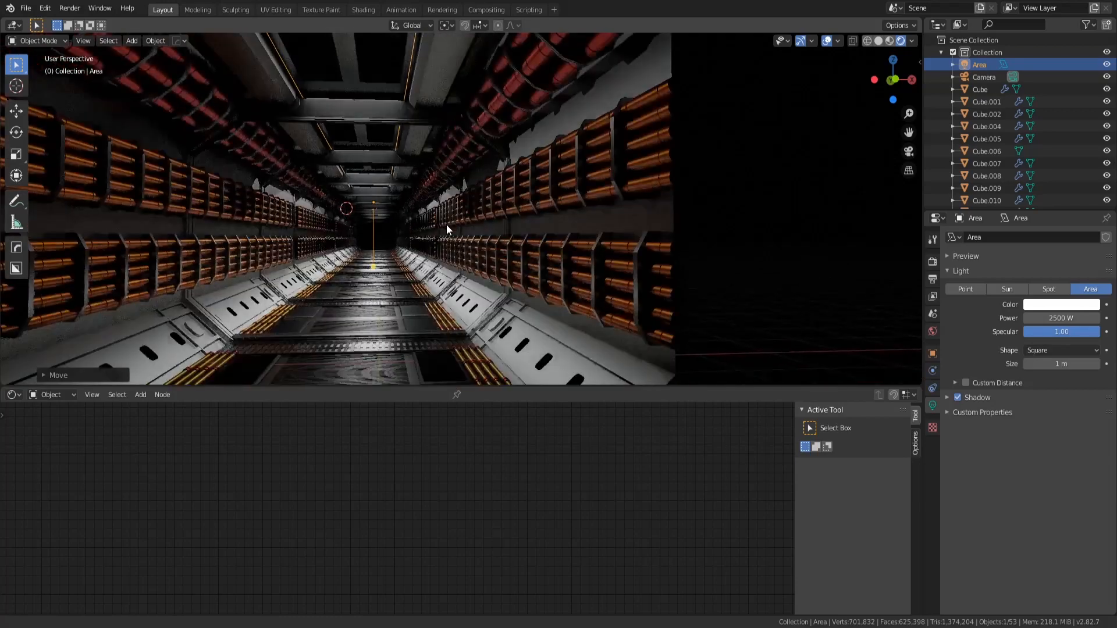
{"action": "key", "text": "g"}
{"action": "key", "text": "z"}
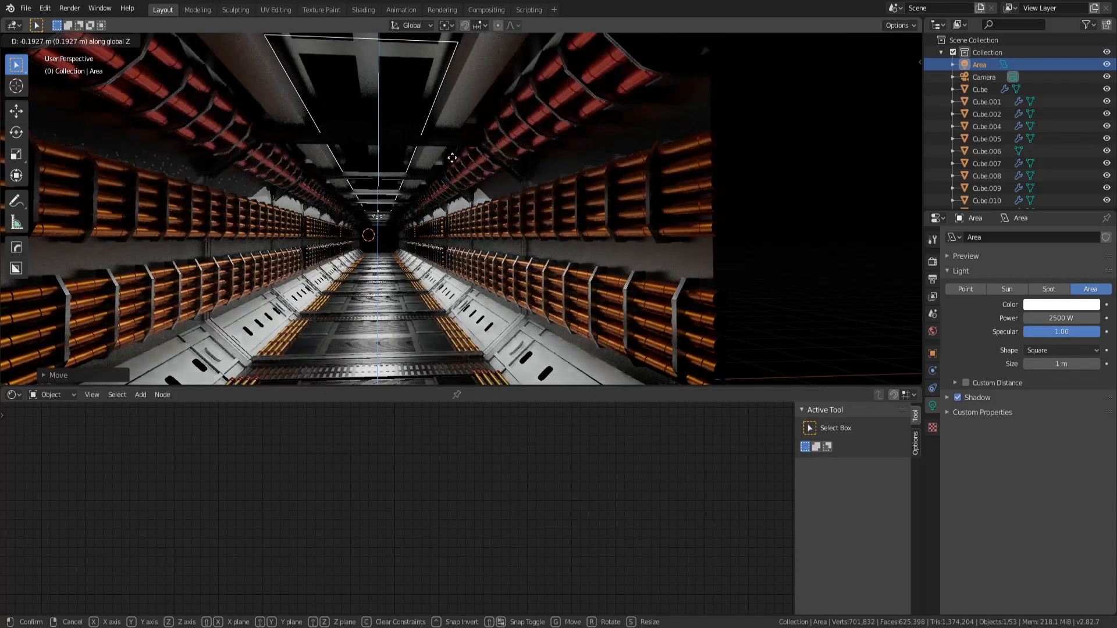
{"action": "left_click", "coordinate": [452, 154]}
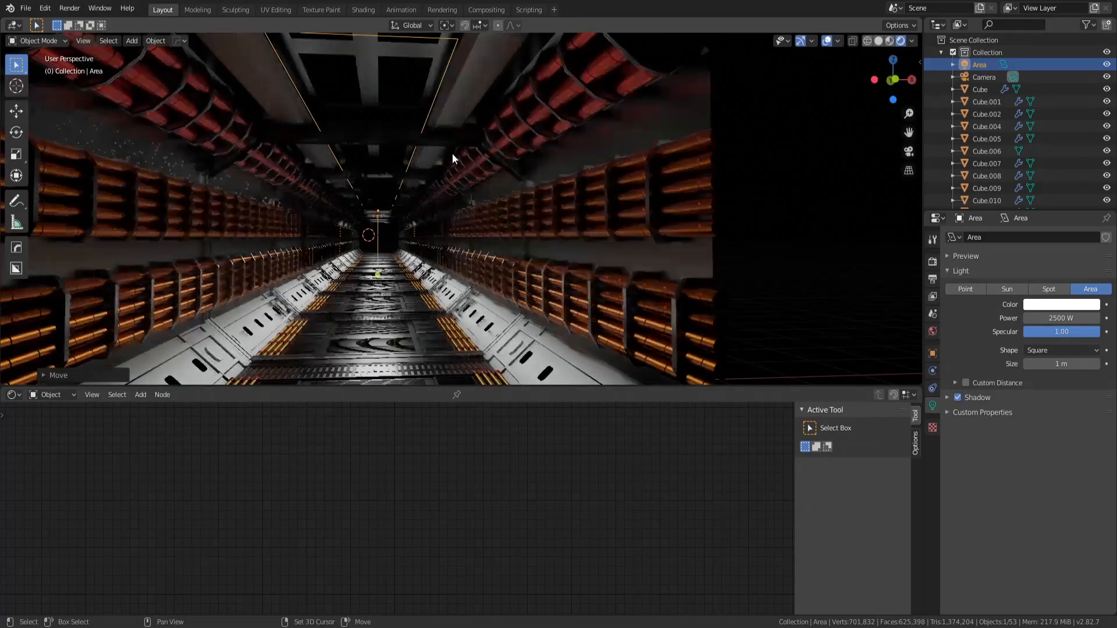
Step: Try the area light's power at 2000 W and 1500 W, and settle on 1800 W
{"action": "left_click", "coordinate": [1035, 319]}
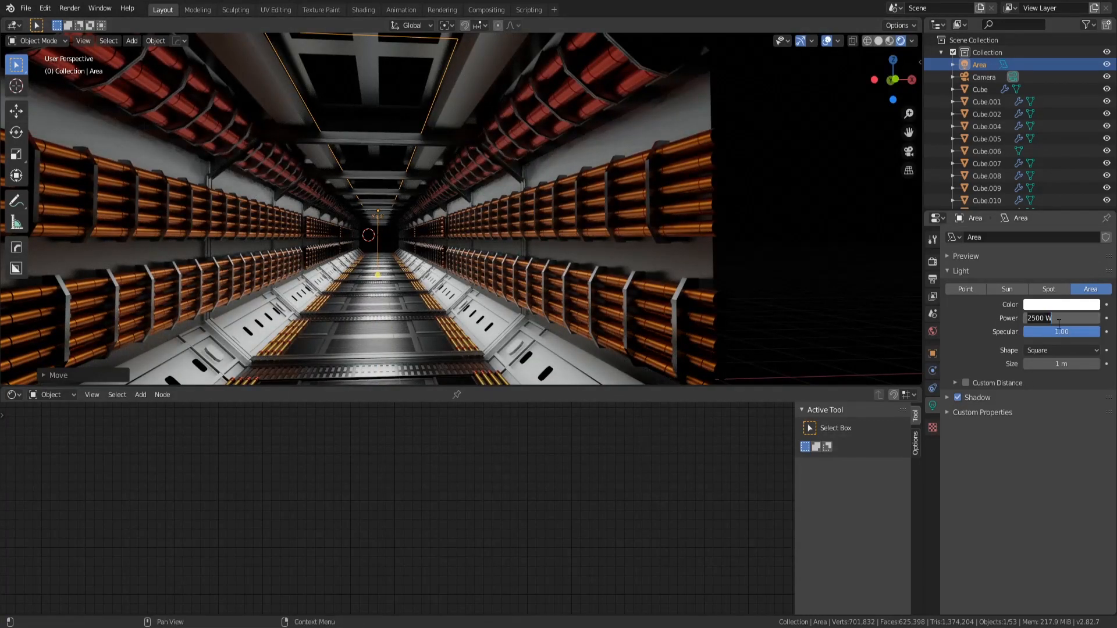
{"action": "type", "text": "2000"}
{"action": "key", "text": "Return"}
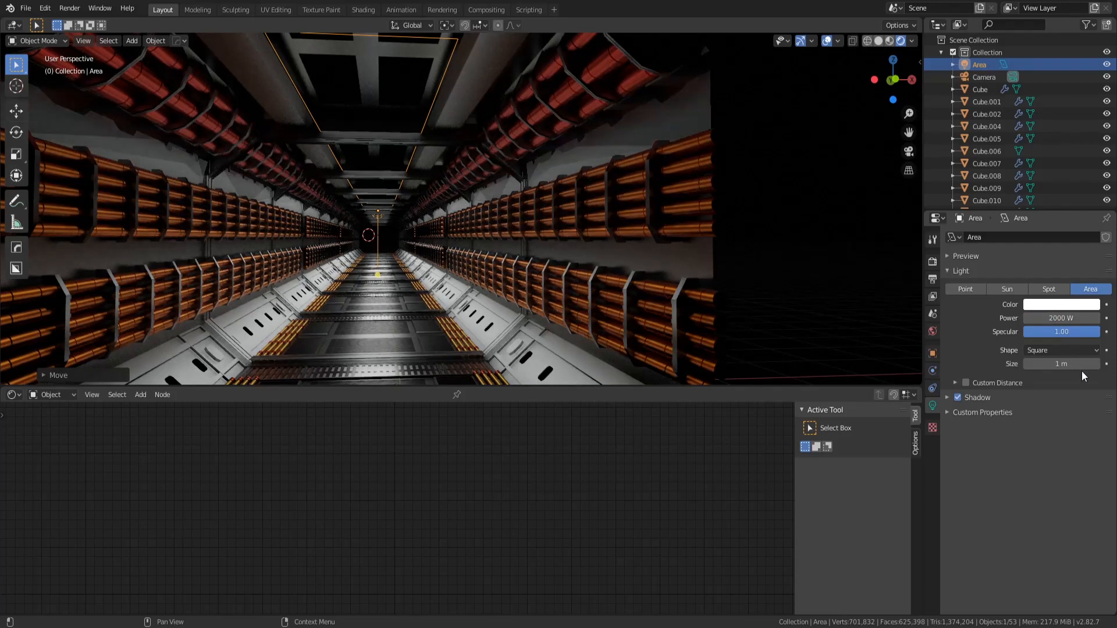
{"action": "left_click", "coordinate": [1074, 318]}
{"action": "type", "text": "1500"}
{"action": "key", "text": "Return"}
{"action": "left_click", "coordinate": [1073, 318]}
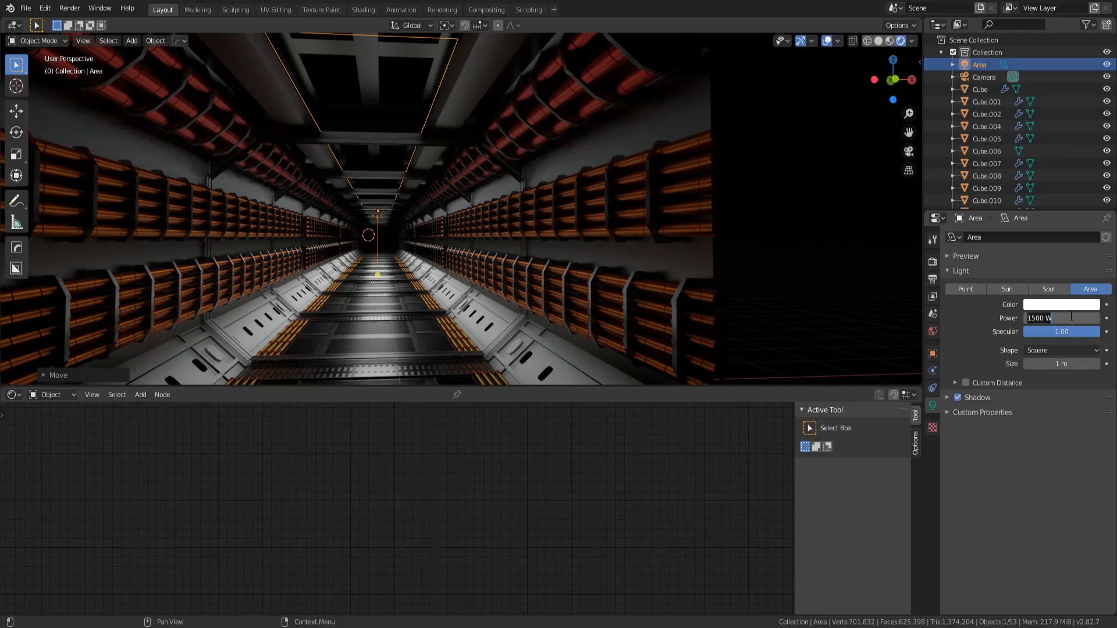
{"action": "type", "text": "1"}
{"action": "key", "text": "Return"}
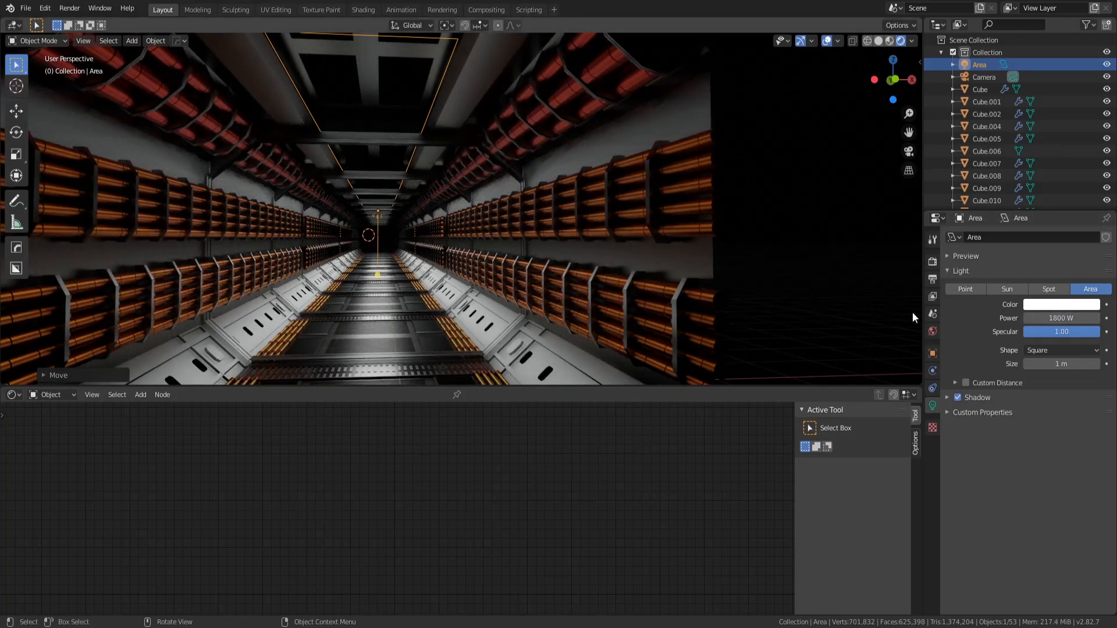
Step: Inspect the lit corridor from outside and inside, and turn off Screen Space Reflections for comparison
{"action": "scroll", "coordinate": [756, 275], "scroll_direction": "down", "scroll_amount": 4}
{"action": "mouse_move", "coordinate": [569, 280]}
{"action": "middle_mouse_down"}
{"action": "mouse_move", "coordinate": [554, 278]}
{"action": "mouse_move", "coordinate": [567, 280]}
{"action": "middle_mouse_up"}
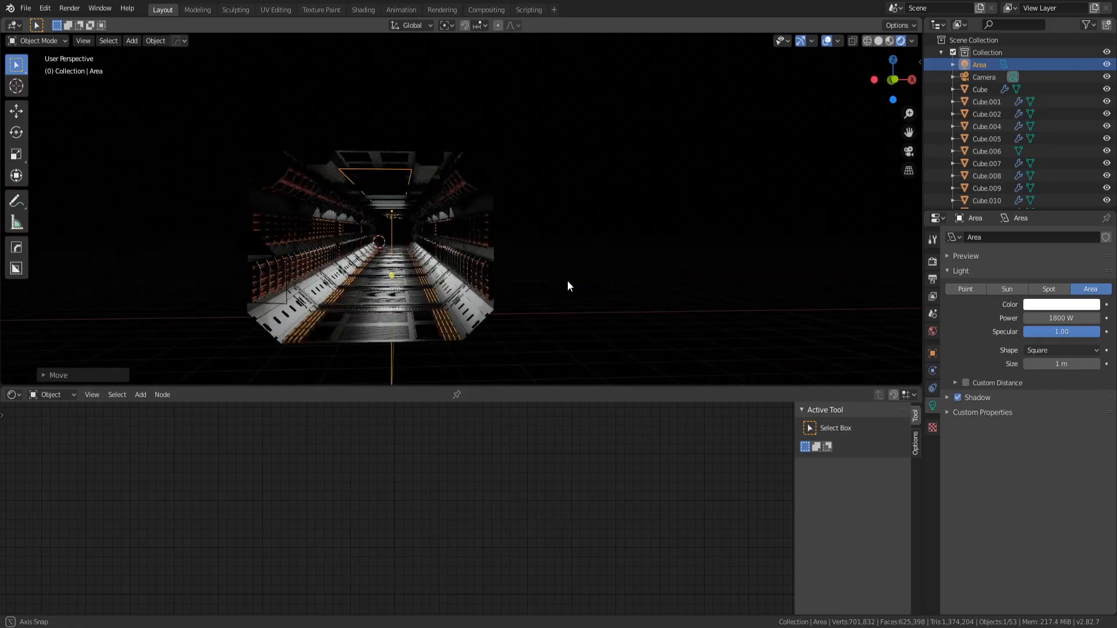
{"action": "scroll", "coordinate": [323, 254], "scroll_direction": "up", "scroll_amount": 10}
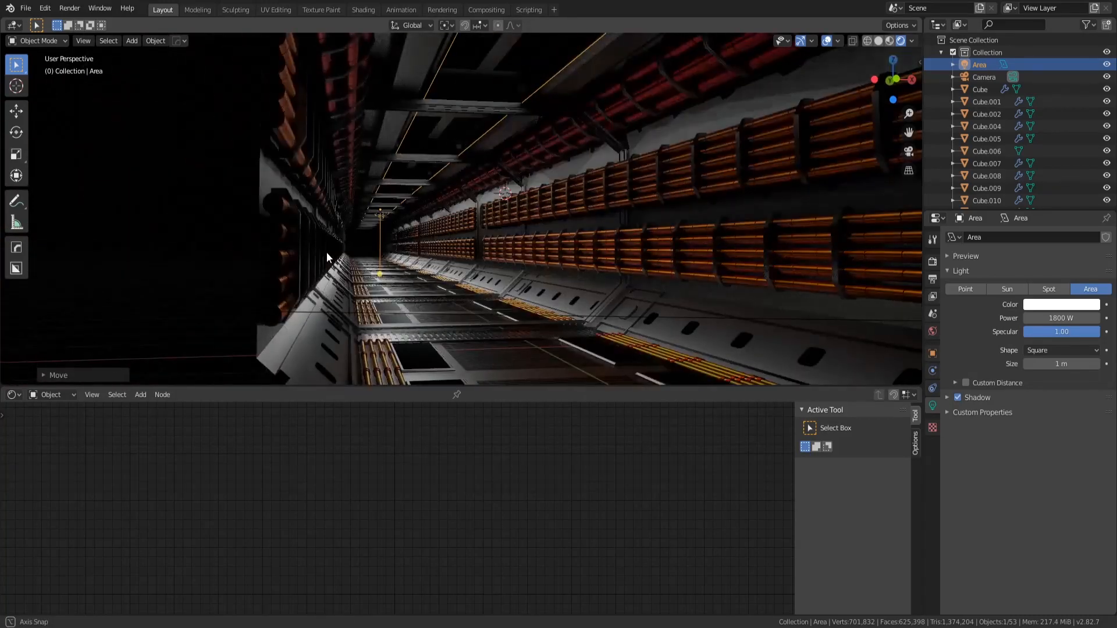
{"action": "middle_click_drag", "start_coordinate": [326, 258], "coordinate": [613, 252]}
{"action": "left_click", "coordinate": [932, 261]}
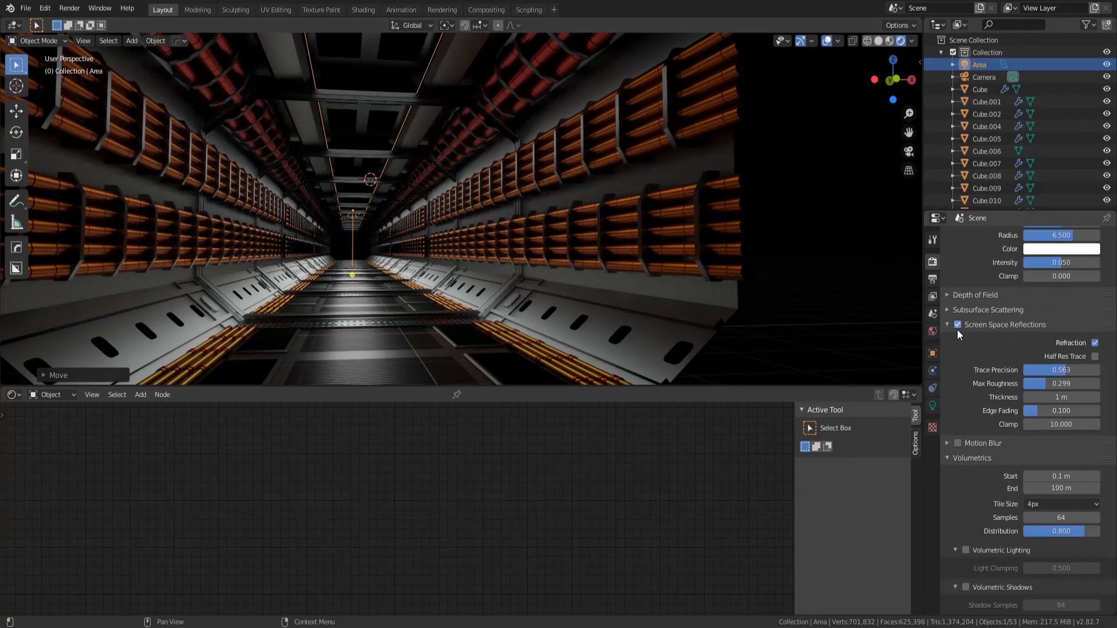
{"action": "left_click", "coordinate": [958, 325]}
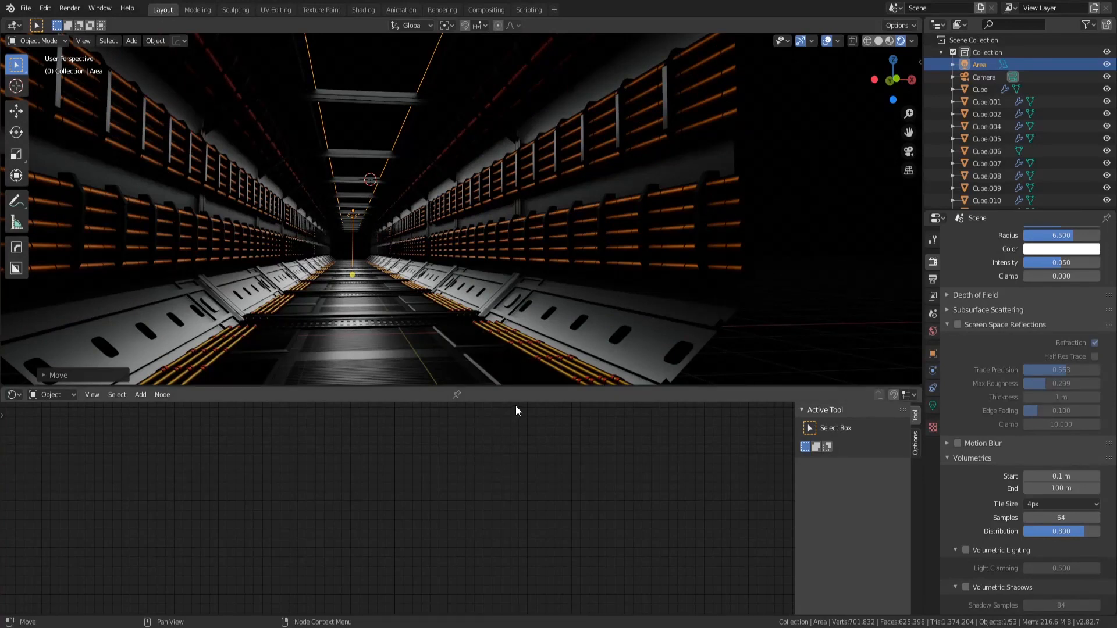
Step: Check the corridor without reflections and turn Screen Space Reflections back on
{"action": "middle_click_drag", "start_coordinate": [519, 231], "coordinate": [528, 236], "text": "shift"}
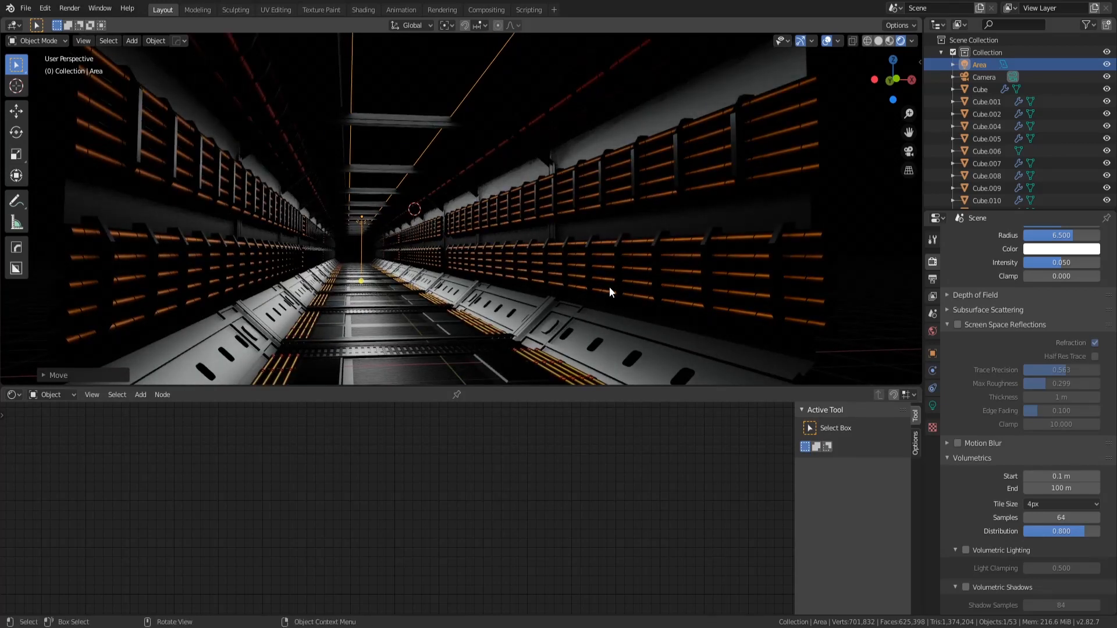
{"action": "scroll", "coordinate": [619, 278], "scroll_direction": "down", "scroll_amount": 3}
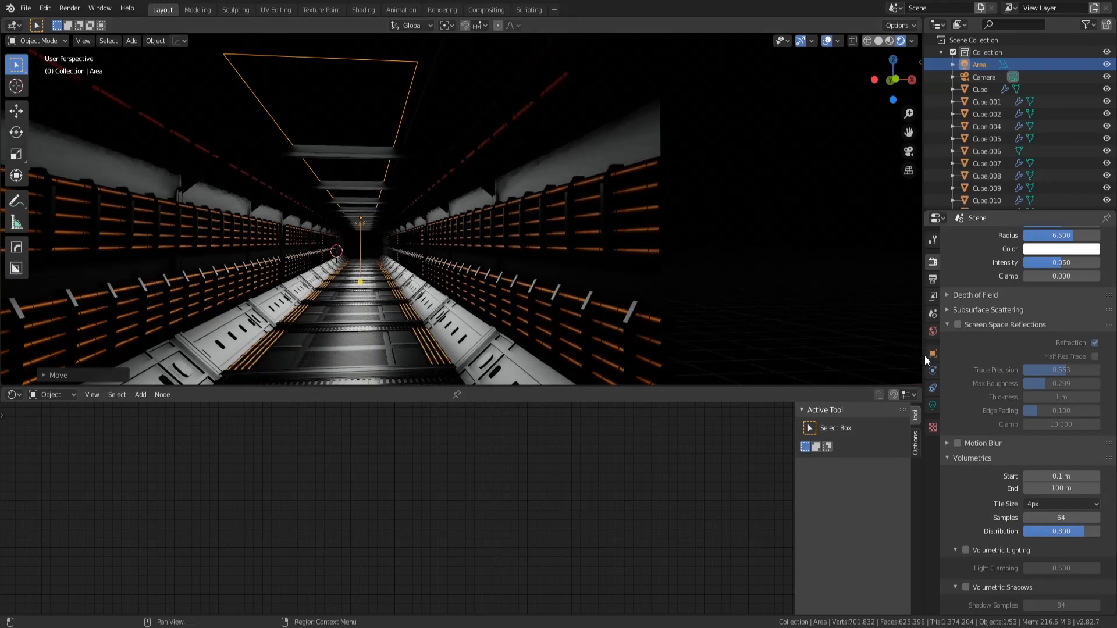
{"action": "left_click", "coordinate": [962, 326]}
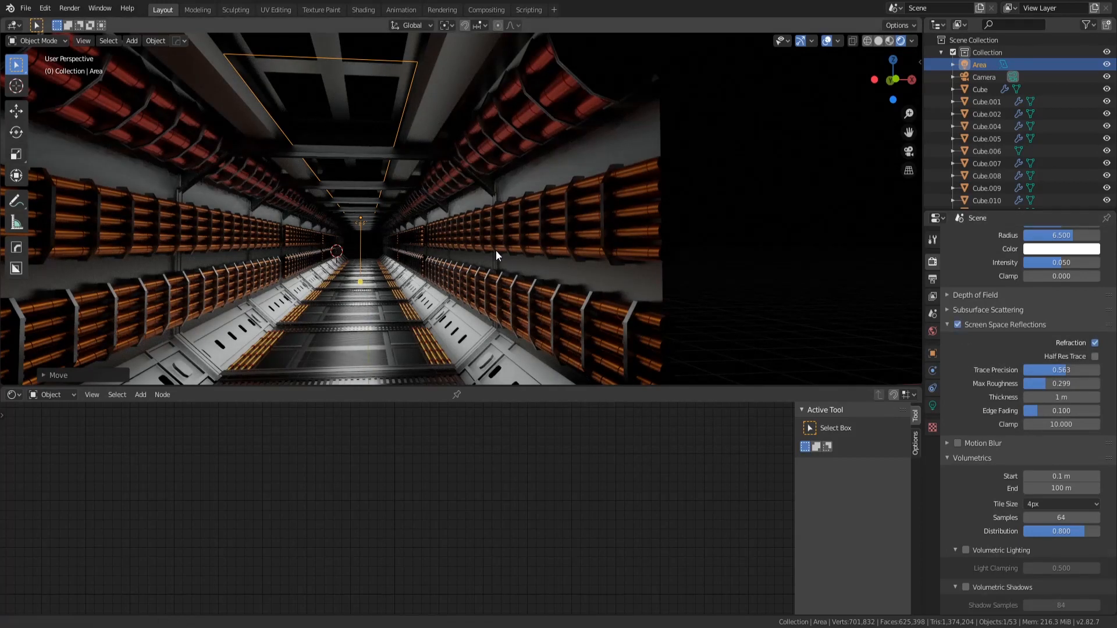
{"action": "middle_click_drag", "start_coordinate": [495, 250], "coordinate": [512, 253], "text": "shift"}
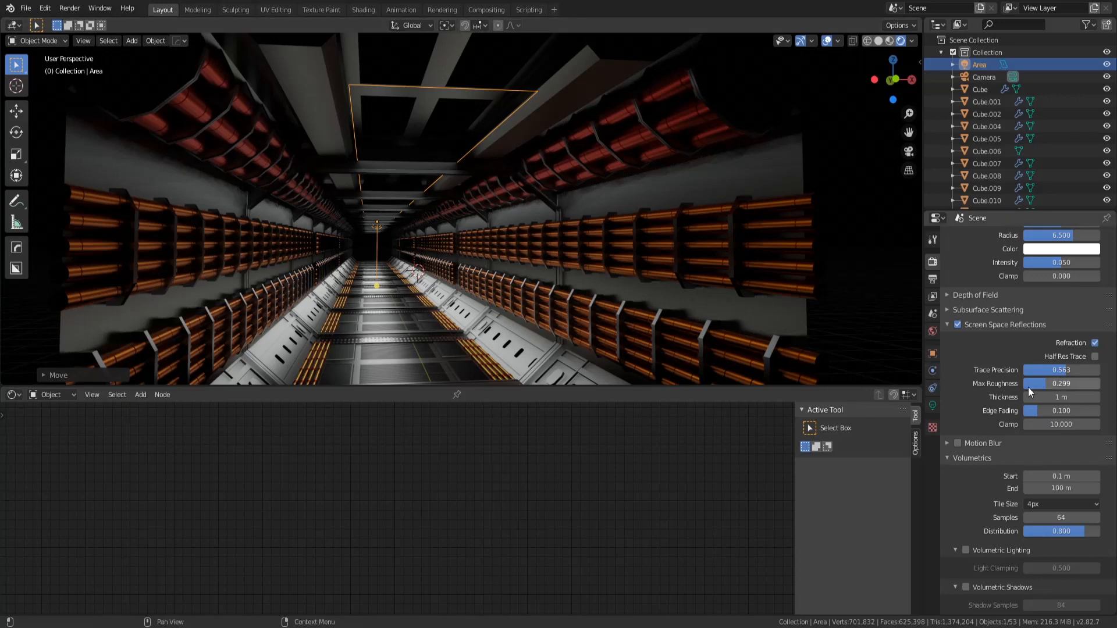
Step: Try a Screen Space Reflections thickness of 2 m, and set it back to 1 m
{"action": "scroll", "coordinate": [705, 297], "scroll_direction": "up", "scroll_amount": 2}
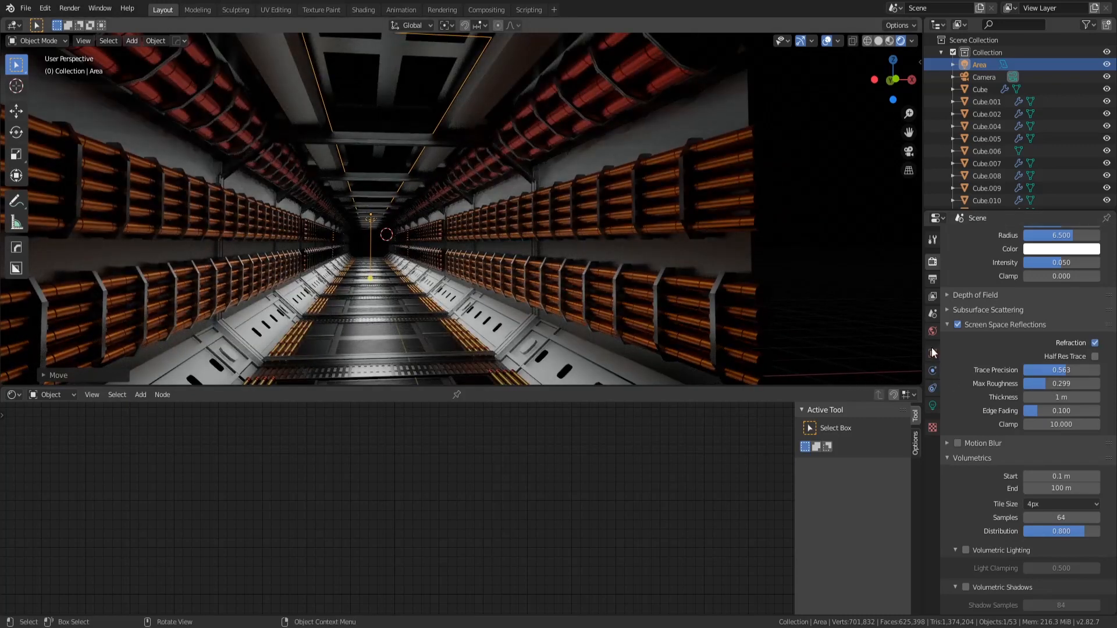
{"action": "left_click", "coordinate": [1044, 398]}
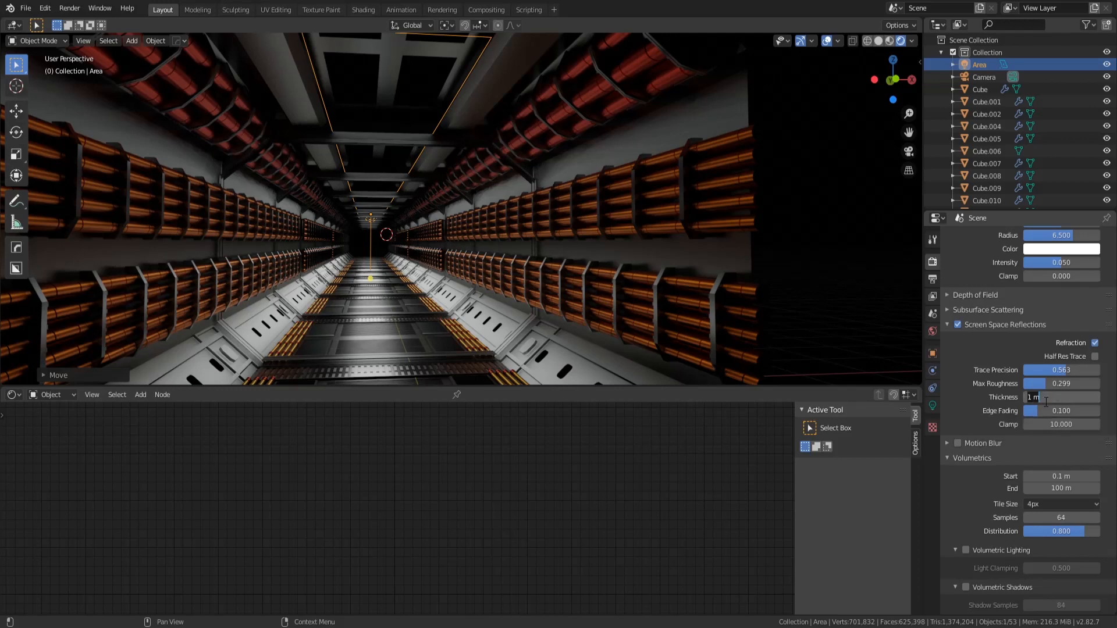
{"action": "key", "text": "Return"}
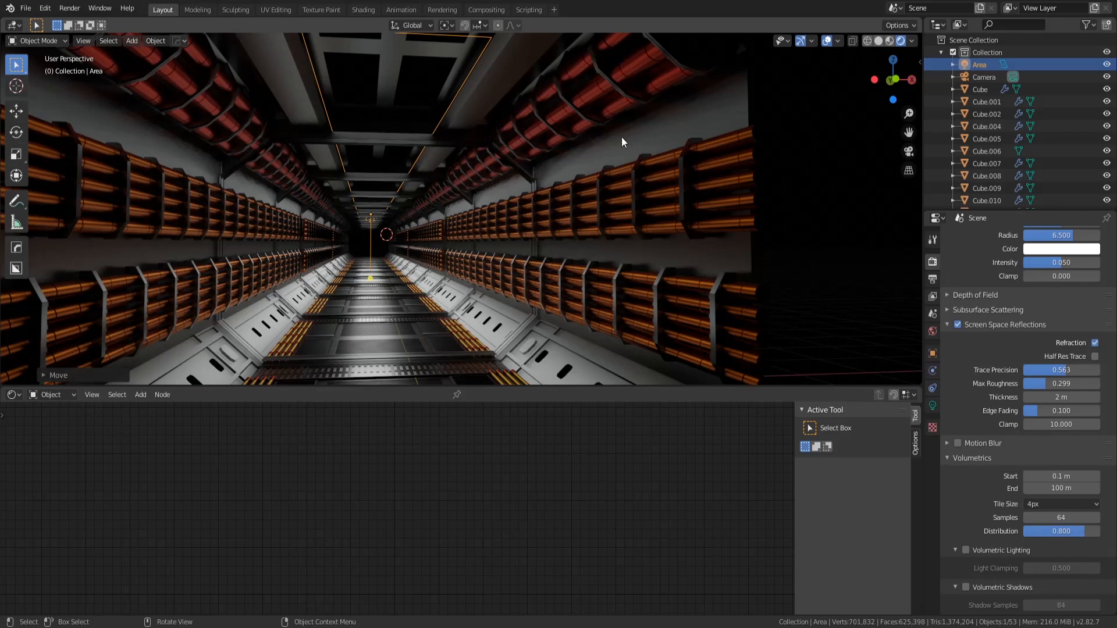
{"action": "left_click", "coordinate": [1053, 398]}
{"action": "type", "text": "1"}
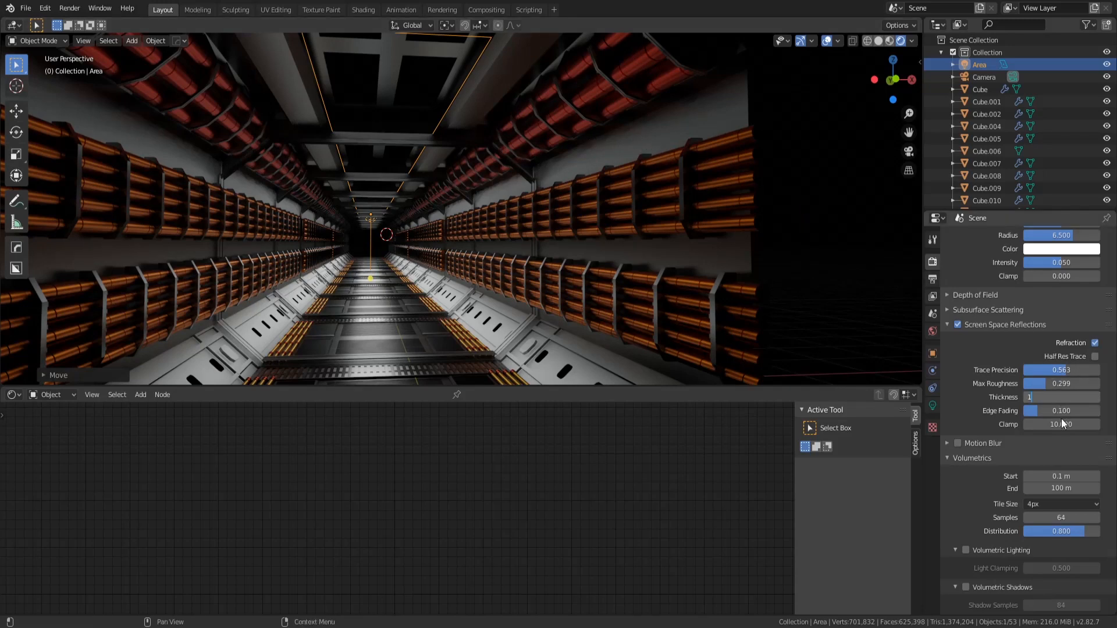
{"action": "key", "text": "Return"}
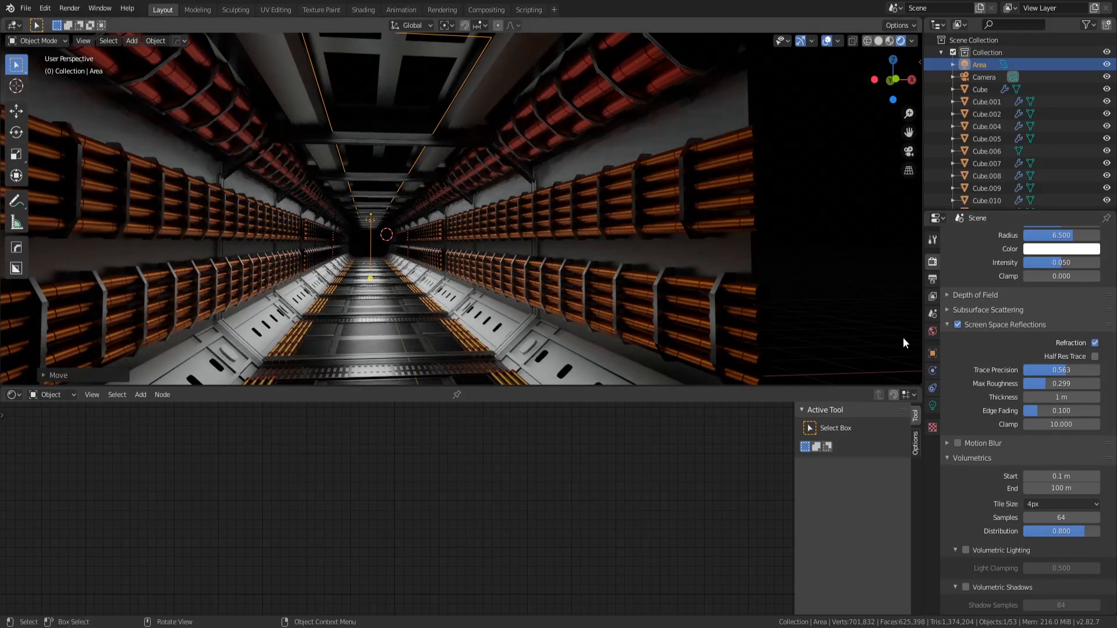
Step: Check the emission materials of the slot lights along the floor and of the corridor frame
{"action": "mouse_move", "coordinate": [455, 299]}
{"action": "middle_mouse_down", "text": "shift"}
{"action": "mouse_move", "coordinate": [436, 274]}
{"action": "mouse_move", "coordinate": [437, 290]}
{"action": "middle_mouse_up", "text": "shift"}
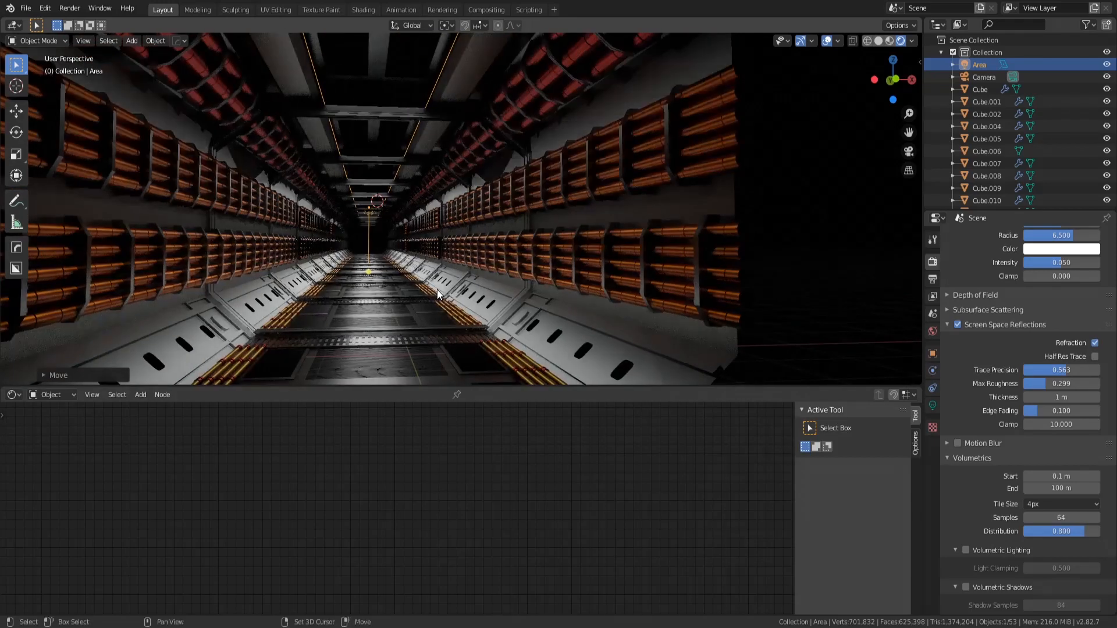
{"action": "left_click", "coordinate": [595, 349]}
{"action": "left_click", "coordinate": [753, 277]}
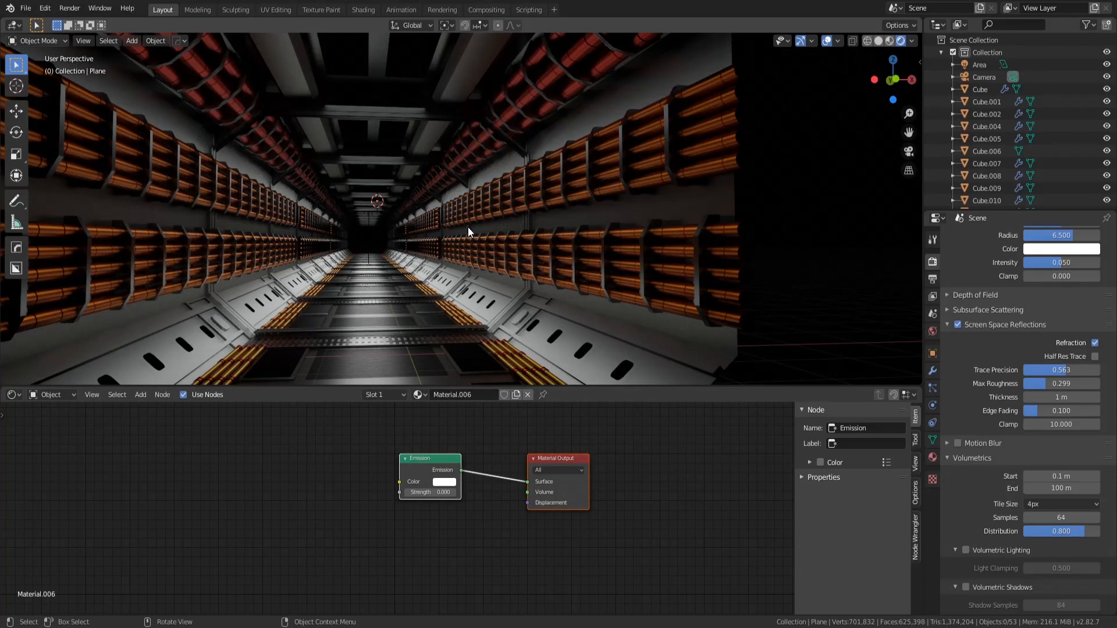
{"action": "left_click", "coordinate": [400, 132]}
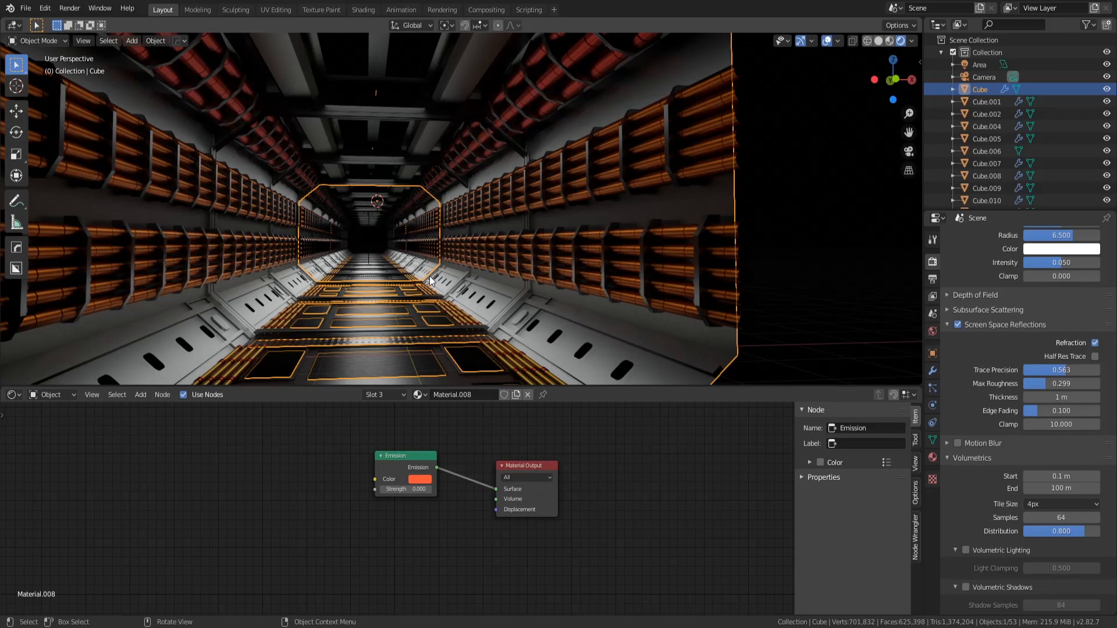
Step: Add a point light inside the corridor and lower it along Z by about 0.16 m
{"action": "key", "text": "shift+a"}
{"action": "mouse_move", "coordinate": [429, 276]}
{"action": "left_click", "coordinate": [483, 278]}
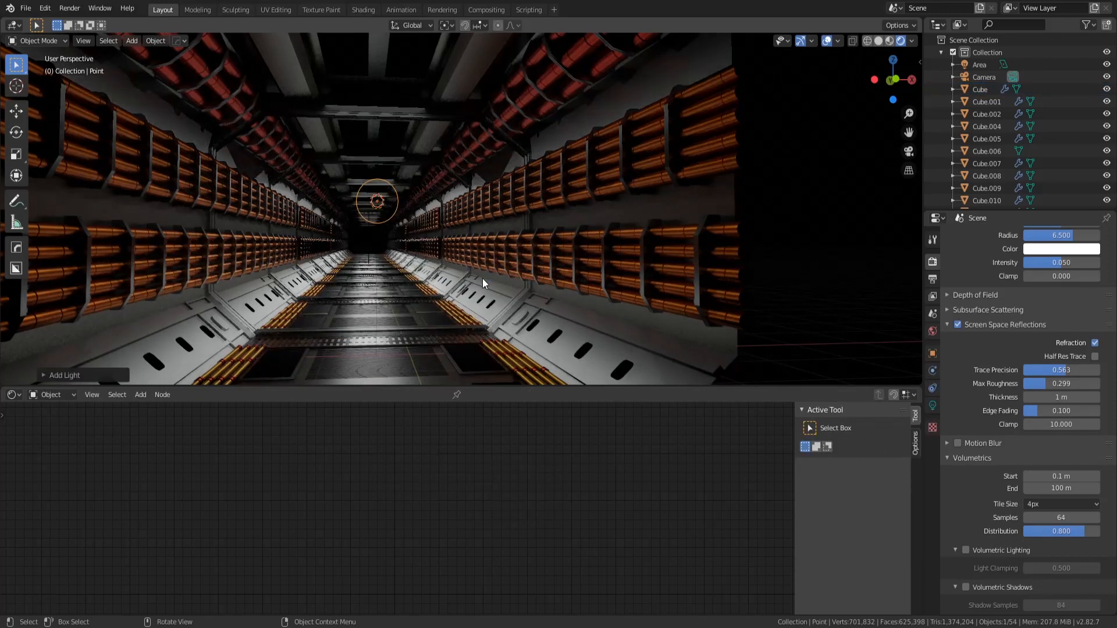
{"action": "key", "text": "g"}
{"action": "key", "text": "z"}
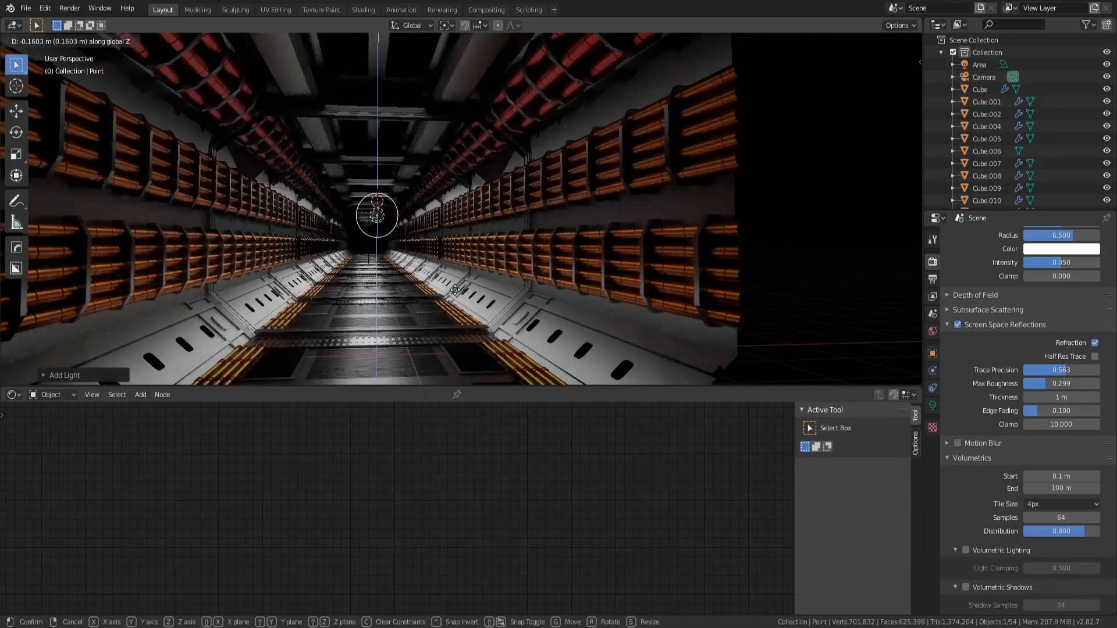
{"action": "left_click", "coordinate": [455, 290]}
Step: Shift the point light along Y toward the viewer, and correct its position partway back down the corridor
{"action": "key", "text": "g"}
{"action": "key", "text": "y"}
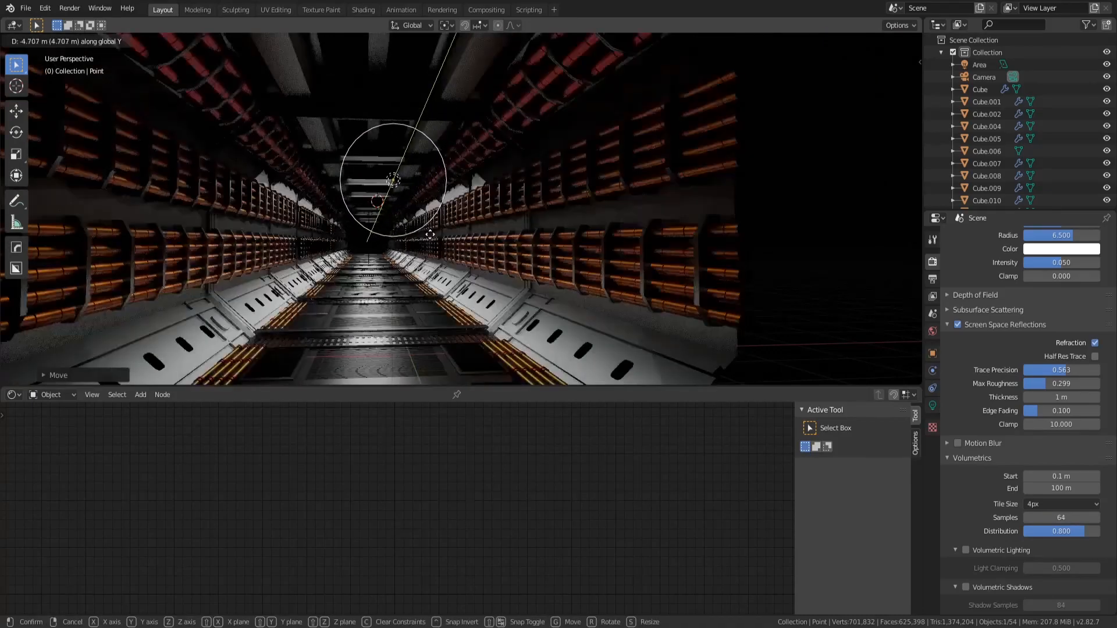
{"action": "left_click", "coordinate": [429, 213]}
{"action": "key", "text": "g"}
{"action": "key", "text": "y"}
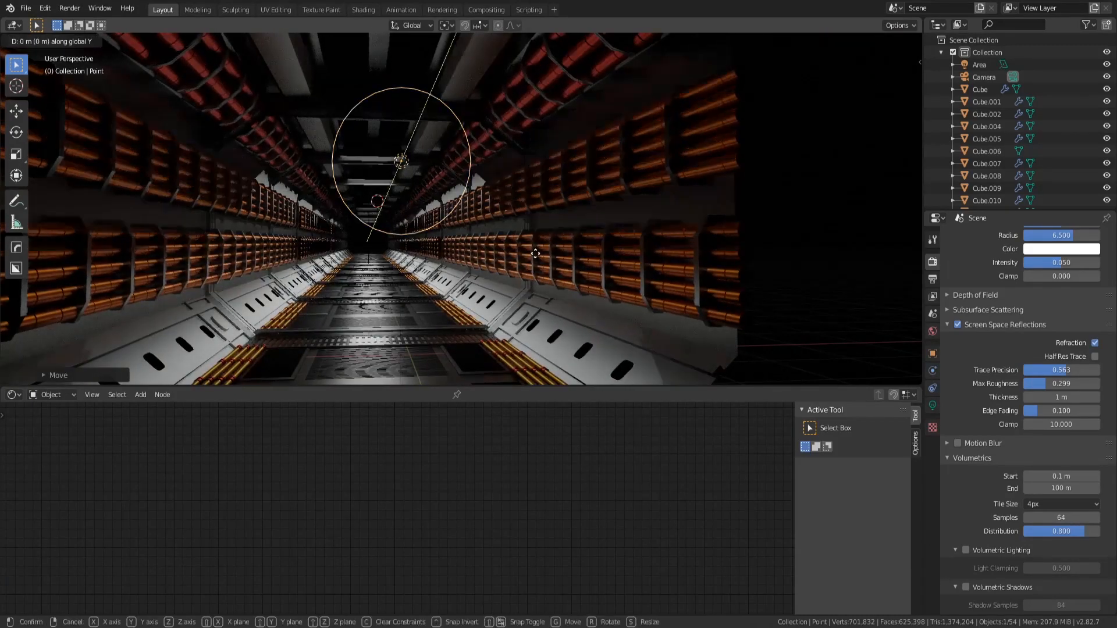
{"action": "left_click", "coordinate": [531, 309]}
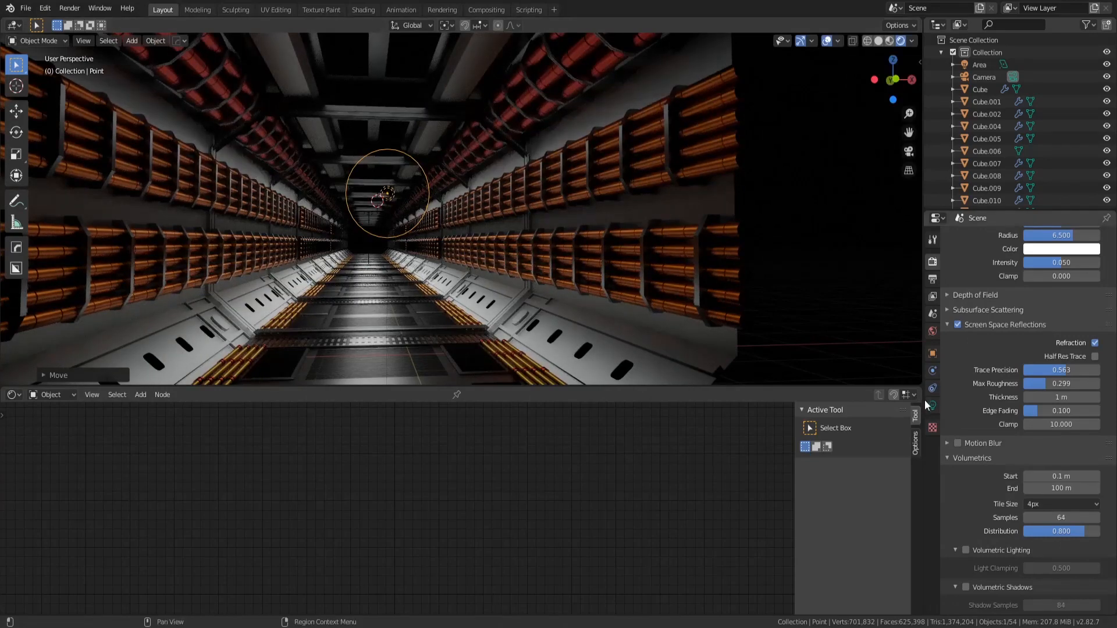
Step: Set the point light's power to 500 W
{"action": "left_click", "coordinate": [932, 405]}
{"action": "left_click", "coordinate": [1068, 320]}
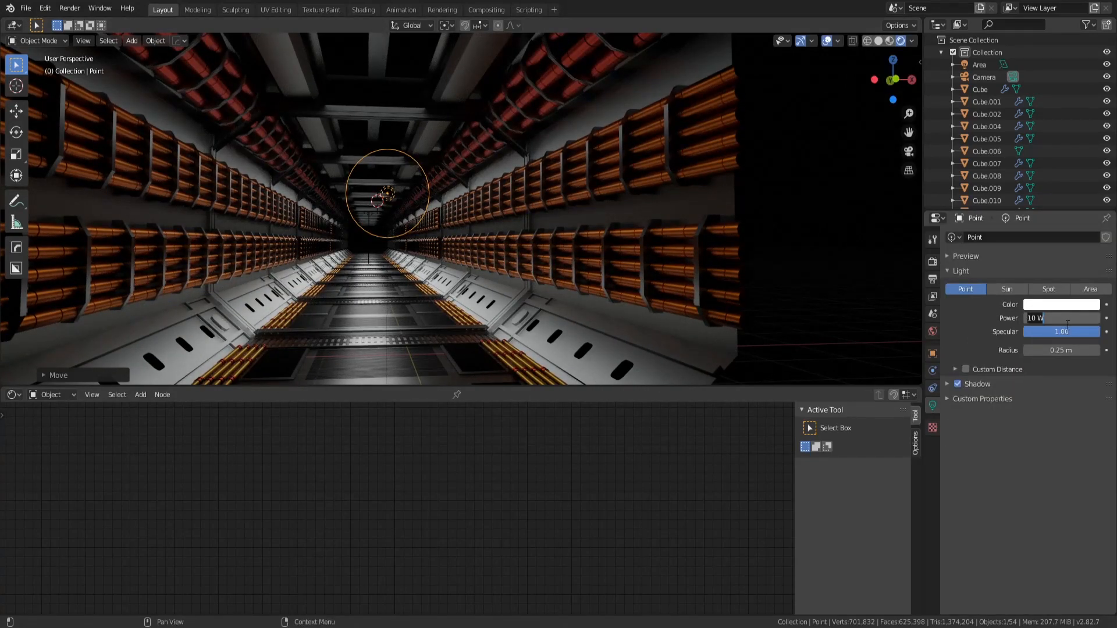
{"action": "type", "text": "500"}
{"action": "key", "text": "Return"}
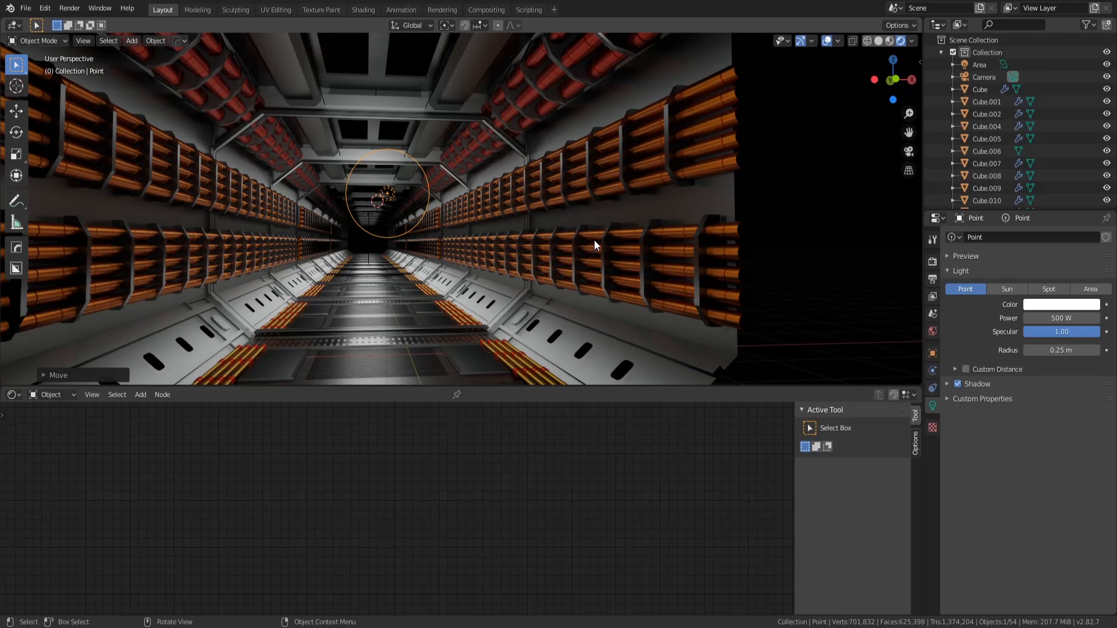
Step: Lower the point light by about 0.05 m along Z and tint it pale cyan with hue 0.520 and saturation 0.215
{"action": "key", "text": "g"}
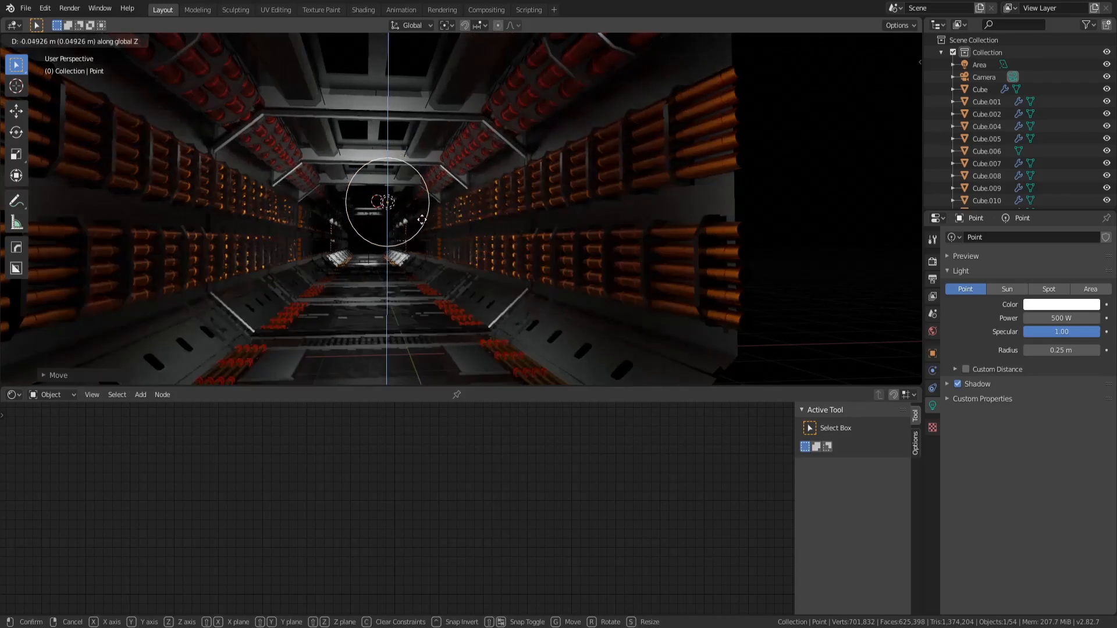
{"action": "key", "text": "z"}
{"action": "left_click", "coordinate": [419, 222]}
{"action": "left_click", "coordinate": [1068, 306]}
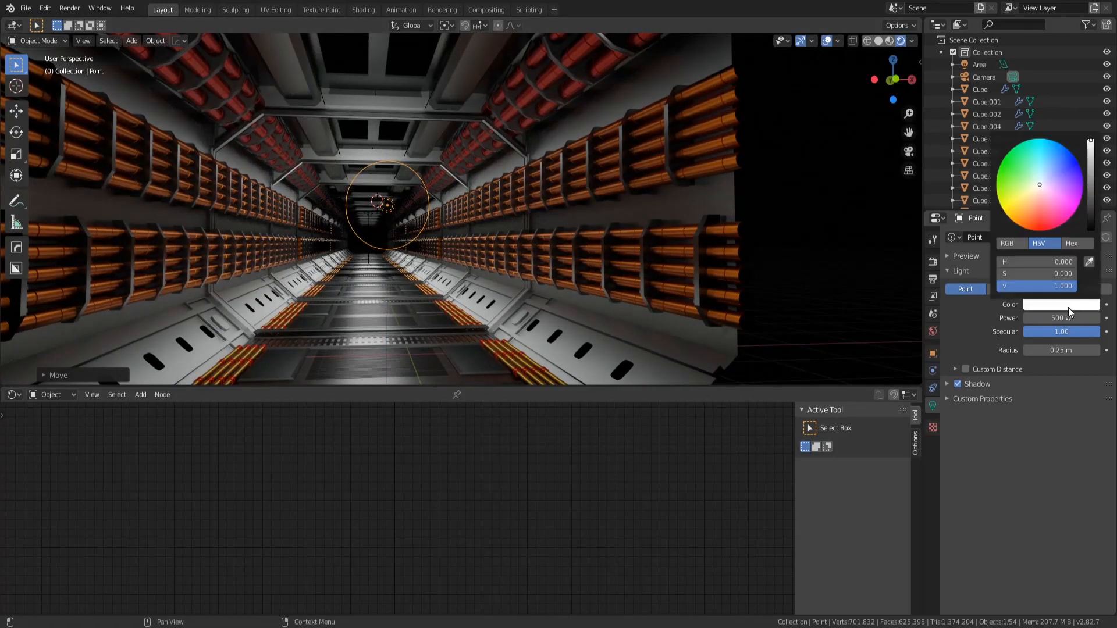
{"action": "left_click_drag", "start_coordinate": [1041, 184], "coordinate": [1041, 175]}
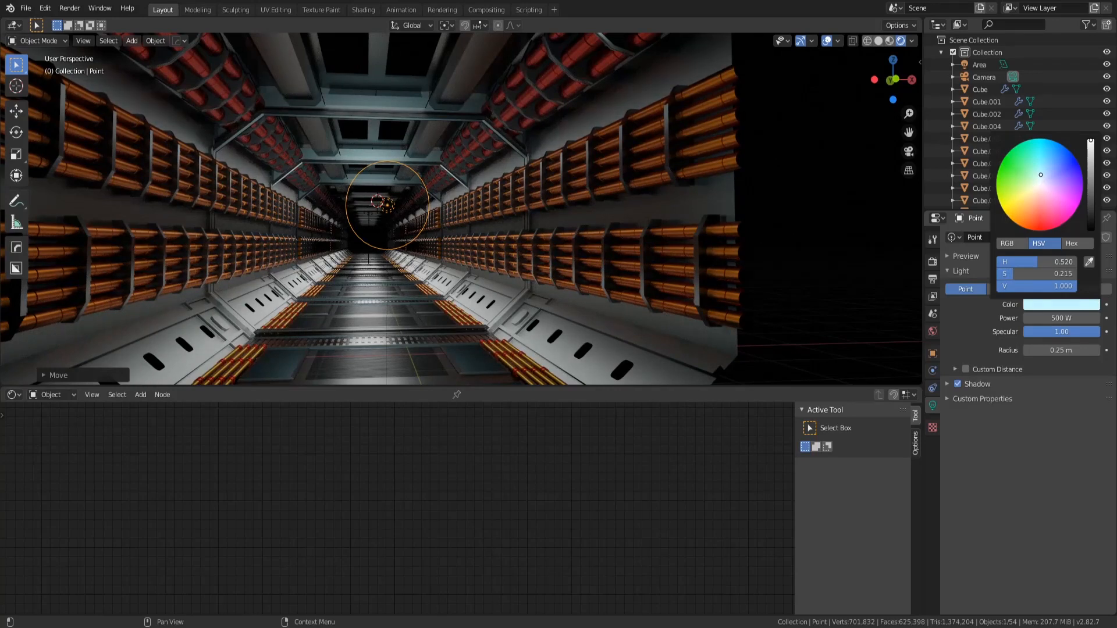
Step: Move the cyan point light along Y closer to the viewer
{"action": "key", "text": "g"}
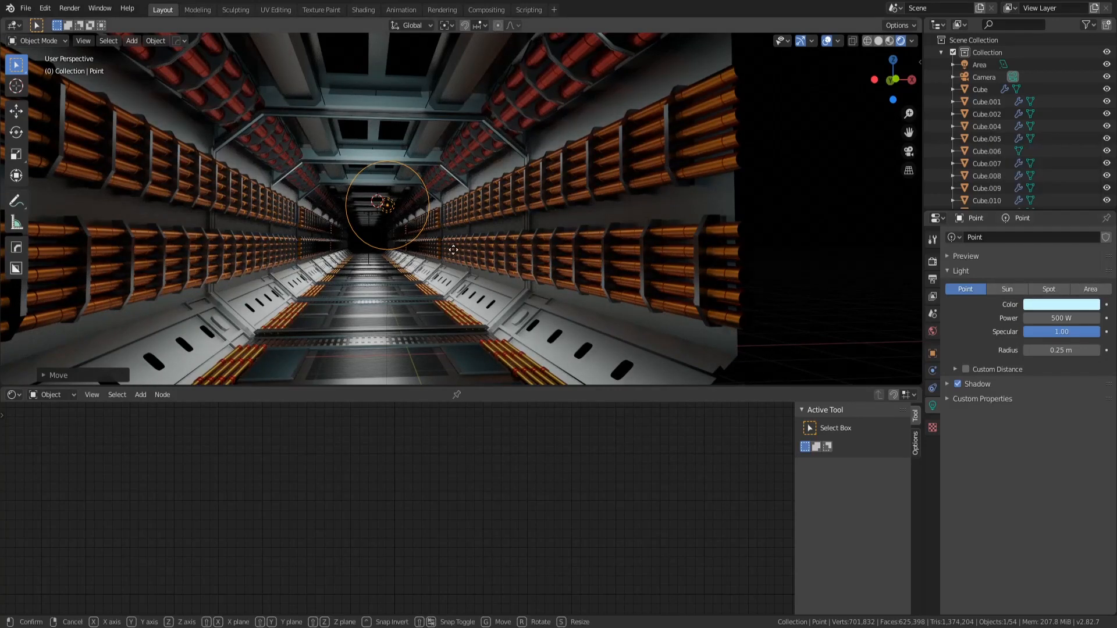
{"action": "key", "text": "y"}
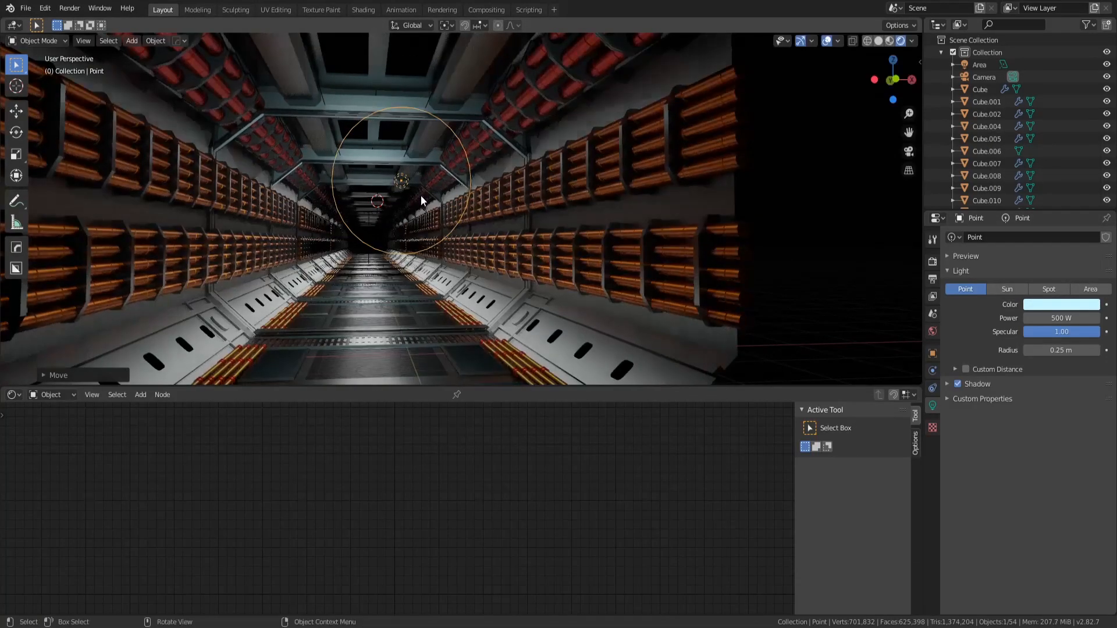
{"action": "left_click", "coordinate": [556, 294]}
Step: Try the point light's power at 1000 W, and settle on 800 W
{"action": "left_click", "coordinate": [1064, 320]}
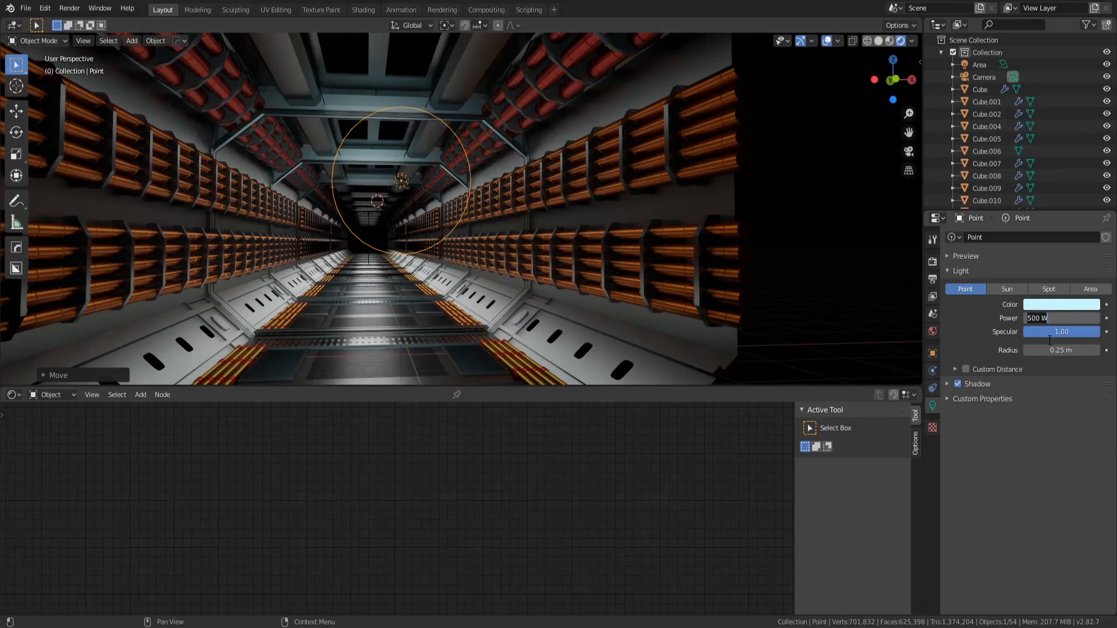
{"action": "type", "text": "1000"}
{"action": "key", "text": "Return"}
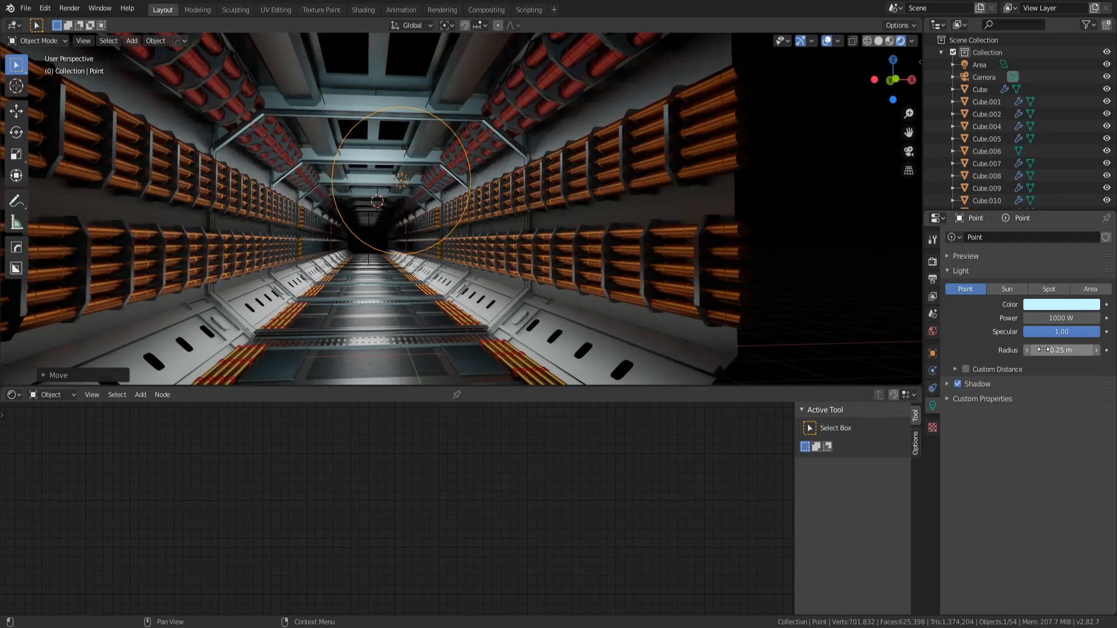
{"action": "left_click", "coordinate": [1073, 318]}
{"action": "type", "text": "800"}
{"action": "key", "text": "Return"}
{"action": "left_click", "coordinate": [1070, 319]}
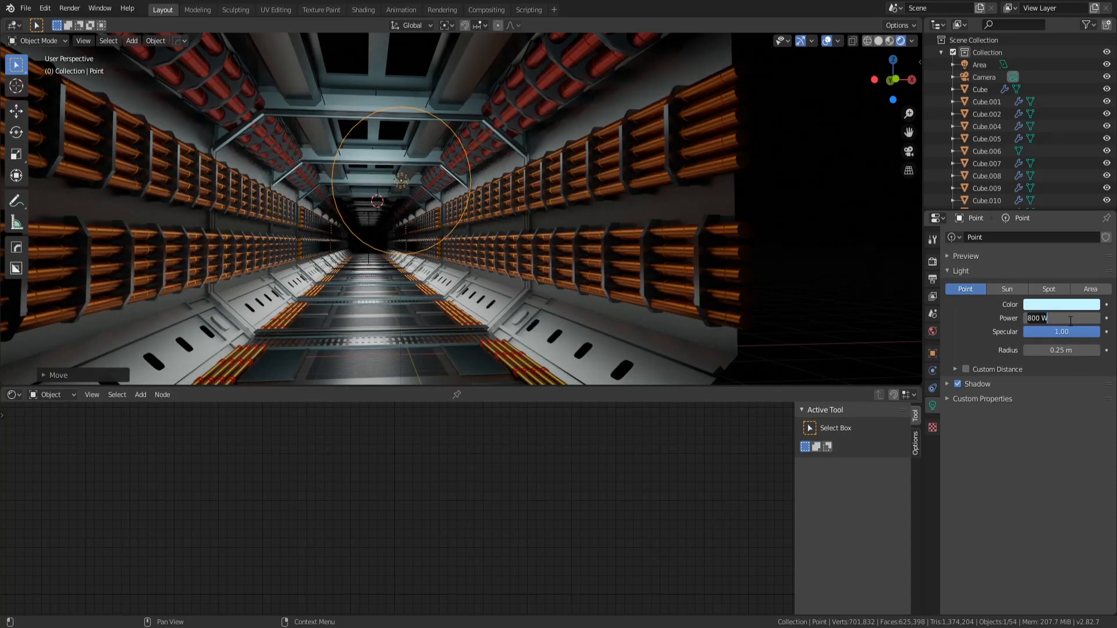
{"action": "key", "text": "Return"}
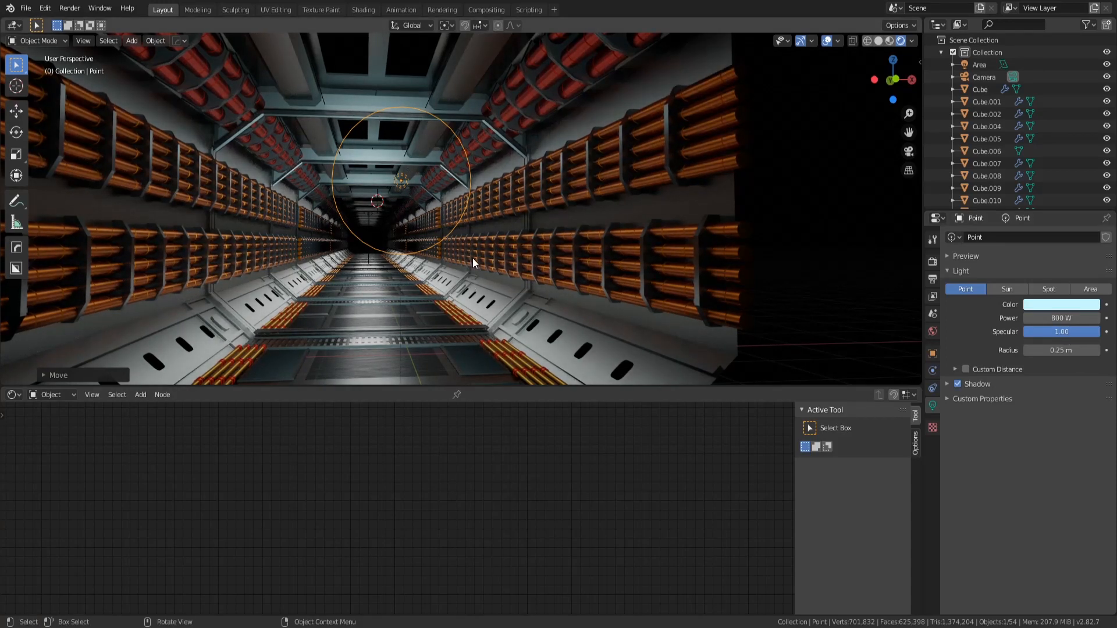
Step: Fine-tune the point light's height along Z and move it along Y a little deeper into the corridor
{"action": "key", "text": "g"}
{"action": "key", "text": "z"}
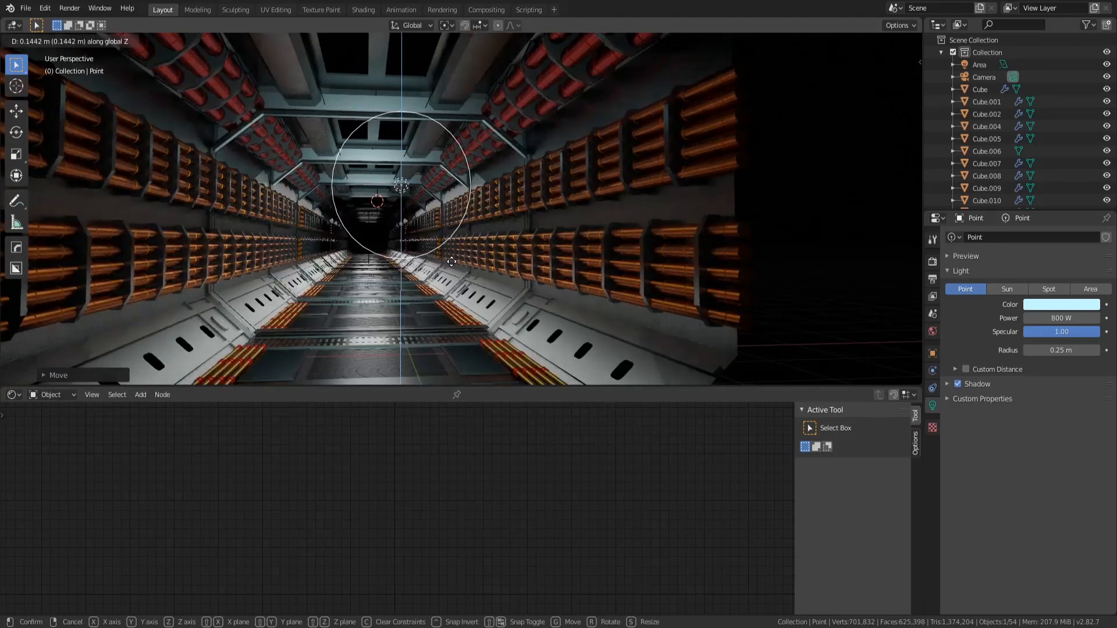
{"action": "left_click", "coordinate": [453, 266]}
{"action": "key", "text": "g"}
{"action": "key", "text": "y"}
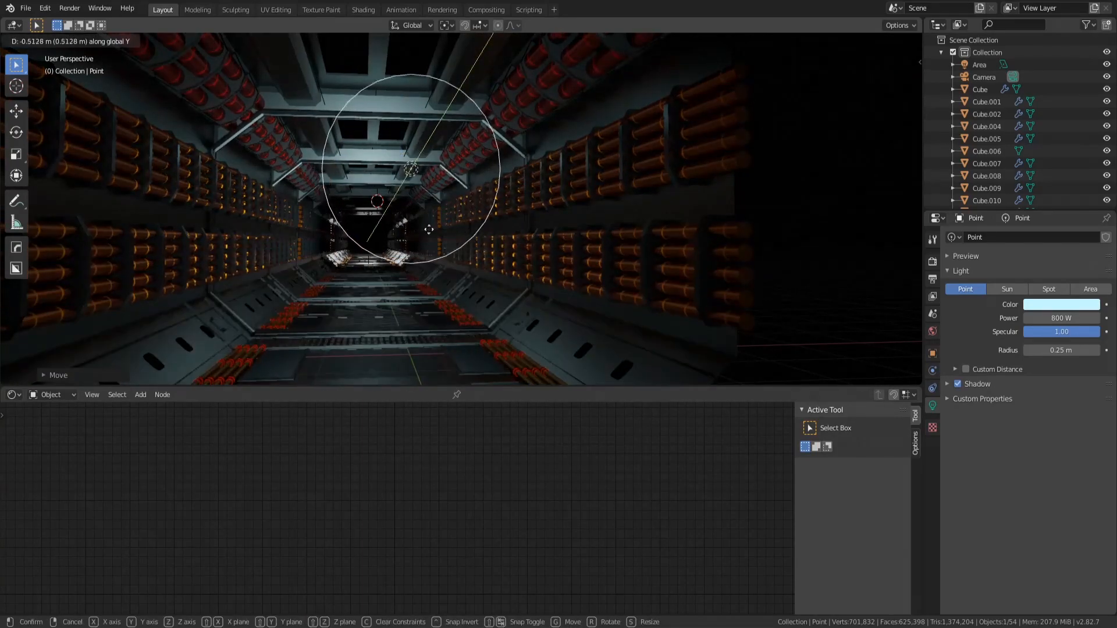
{"action": "left_click", "coordinate": [435, 270]}
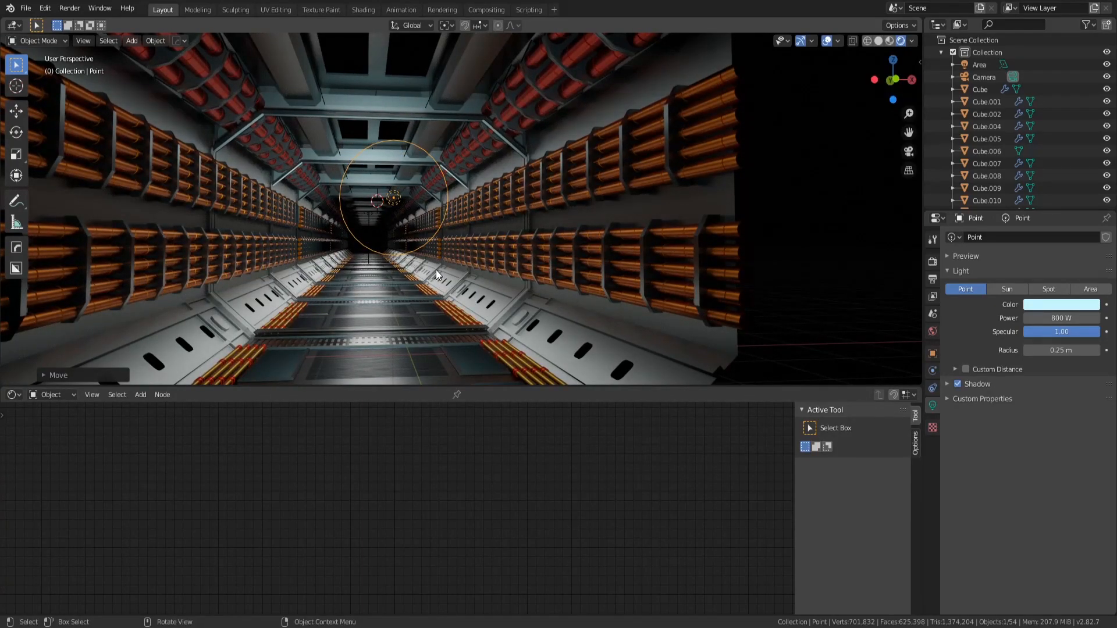
Step: Set the emission strength of the corridor frame's orange Material.008 to 7
{"action": "left_click", "coordinate": [405, 65]}
{"action": "left_click", "coordinate": [415, 489]}
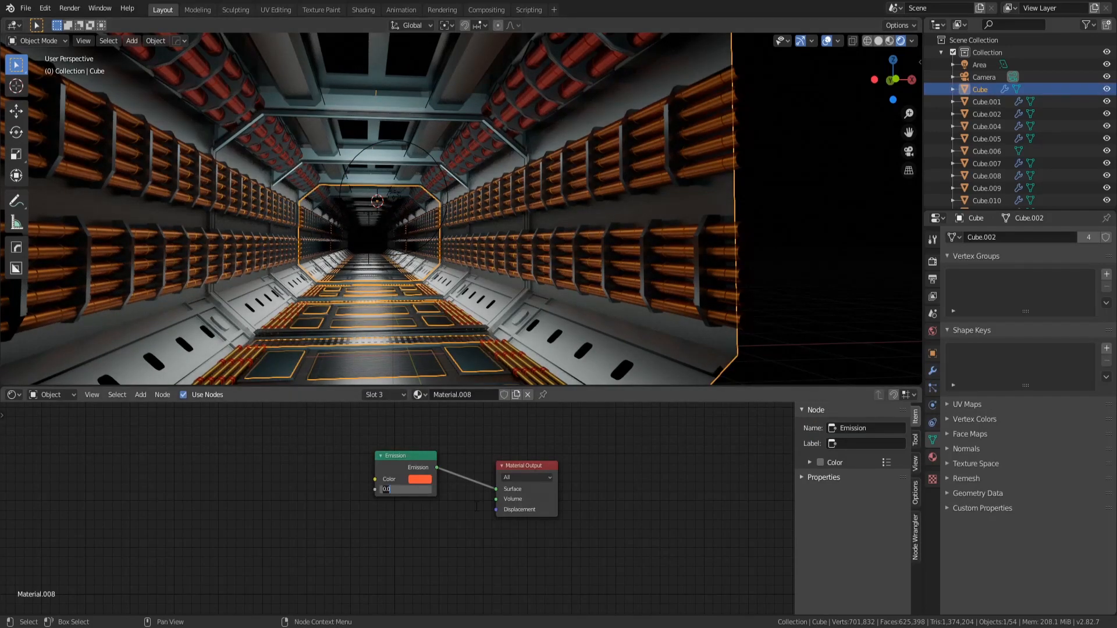
{"action": "type", "text": "7"}
{"action": "key", "text": "Return"}
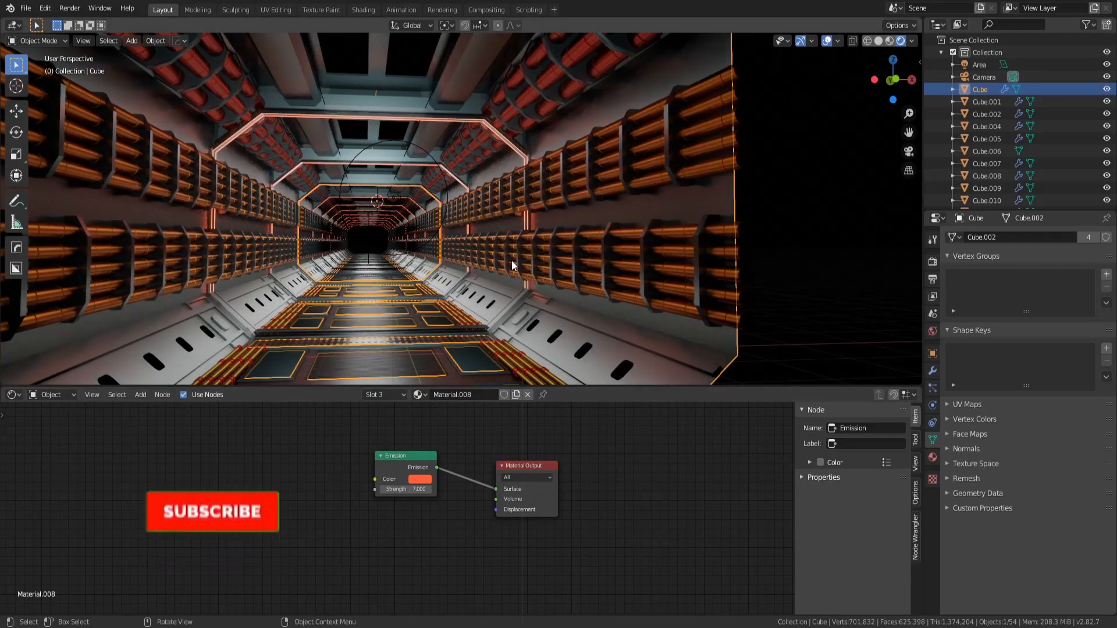
Step: Try an emission strength of 5 on the slot lights along the floor, and settle on 8
{"action": "left_click", "coordinate": [578, 117]}
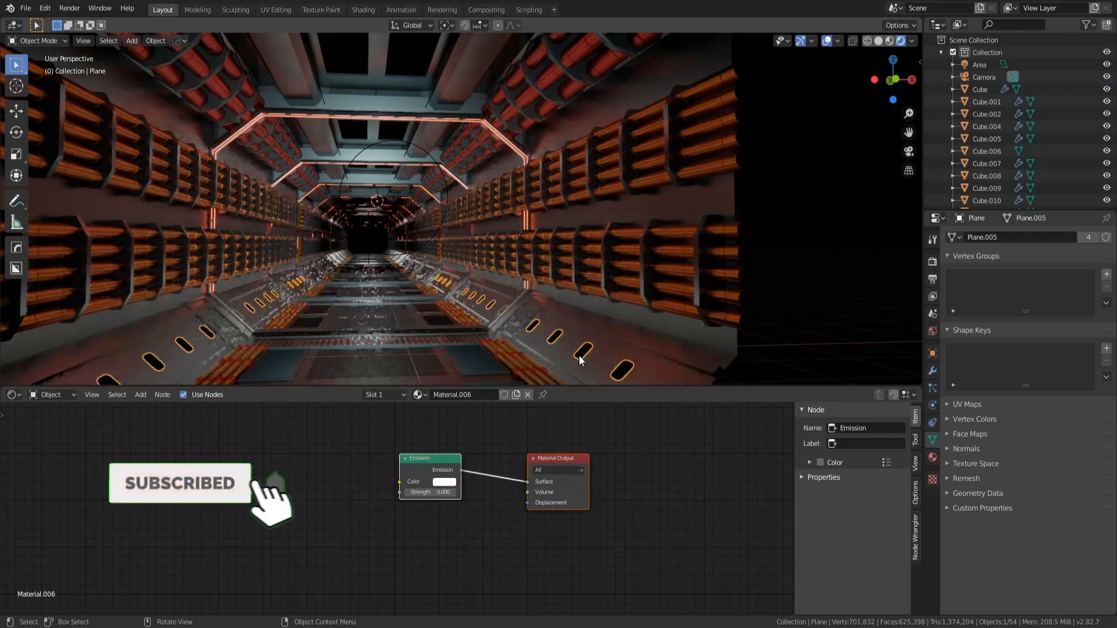
{"action": "left_click", "coordinate": [428, 492]}
{"action": "type", "text": "5"}
{"action": "key", "text": "Return"}
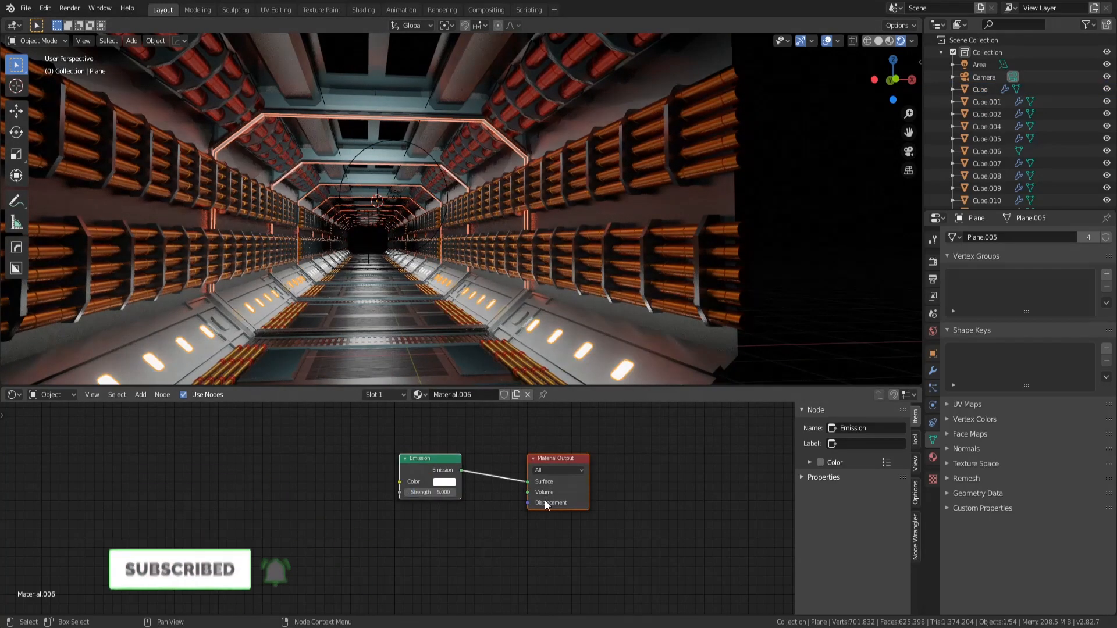
{"action": "left_click", "coordinate": [428, 492]}
{"action": "type", "text": "8"}
{"action": "key", "text": "Return"}
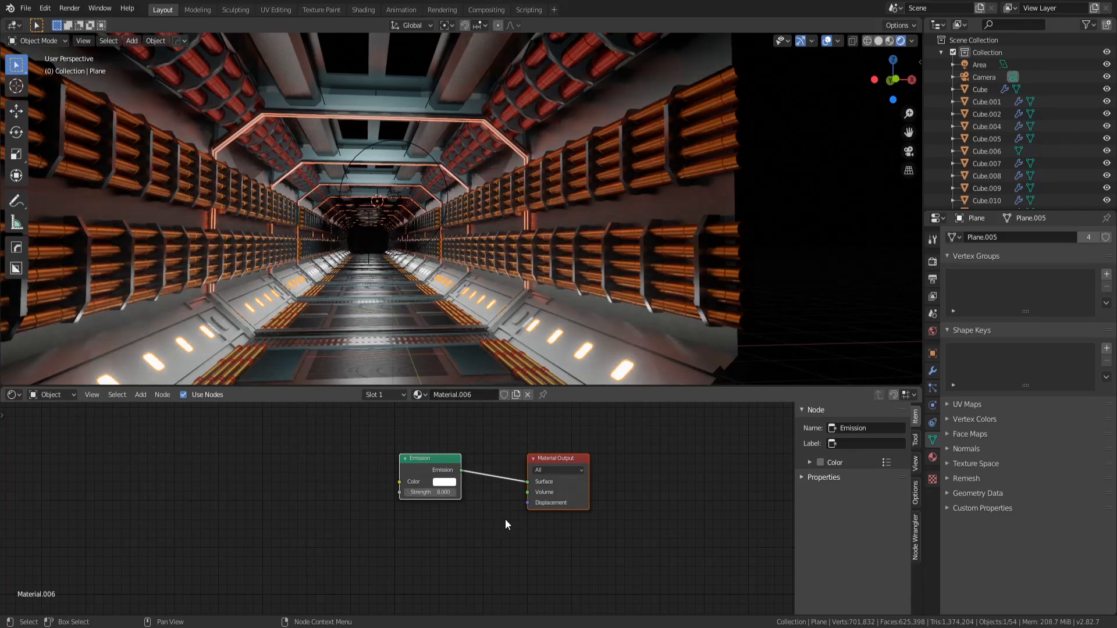
Step: Set the emission strength of the cyan "light" material on the ceiling panels to 5
{"action": "left_click", "coordinate": [406, 55]}
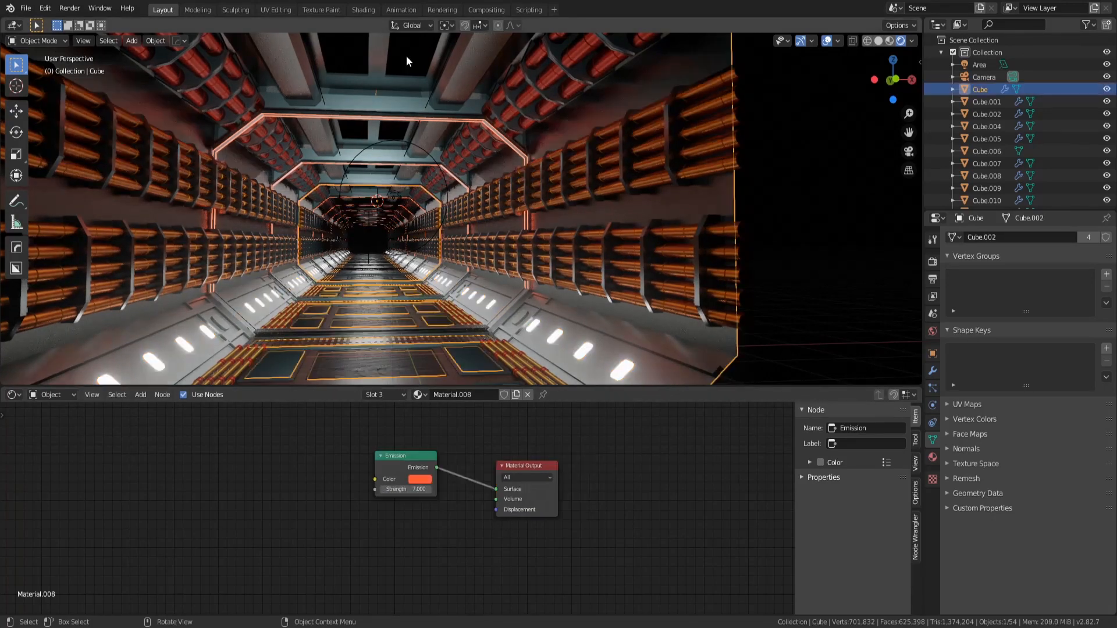
{"action": "left_click", "coordinate": [932, 457]}
{"action": "left_click", "coordinate": [987, 255]}
{"action": "left_click", "coordinate": [384, 493]}
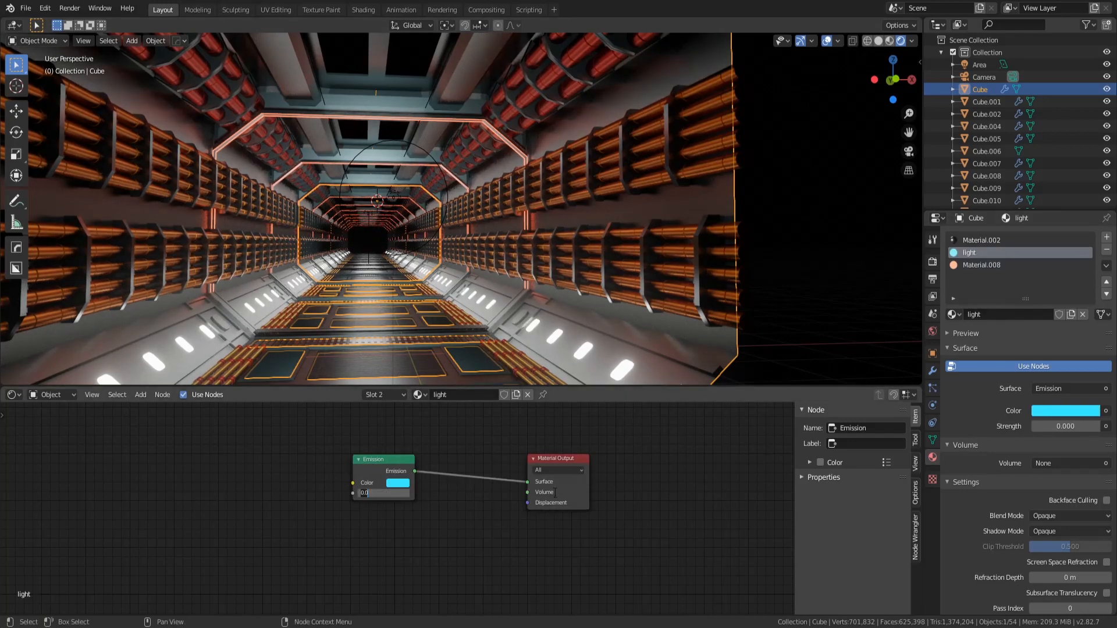
{"action": "type", "text": "5"}
{"action": "key", "text": "Return"}
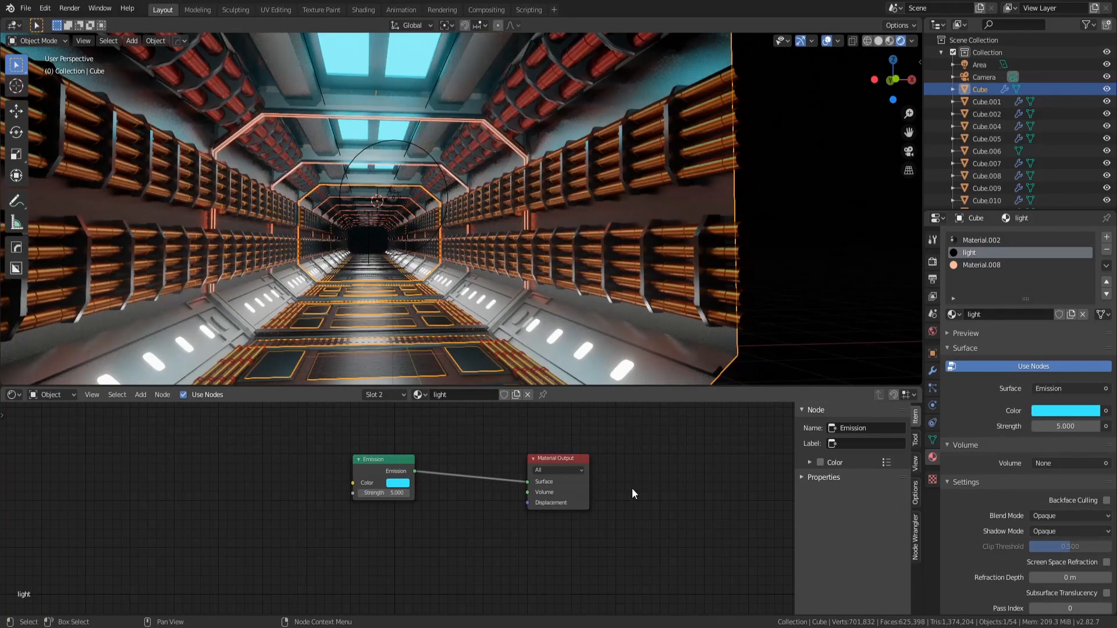
Step: Toggle Bloom off and on in the render settings to compare, and raise its threshold to 3.636
{"action": "left_click", "coordinate": [932, 262]}
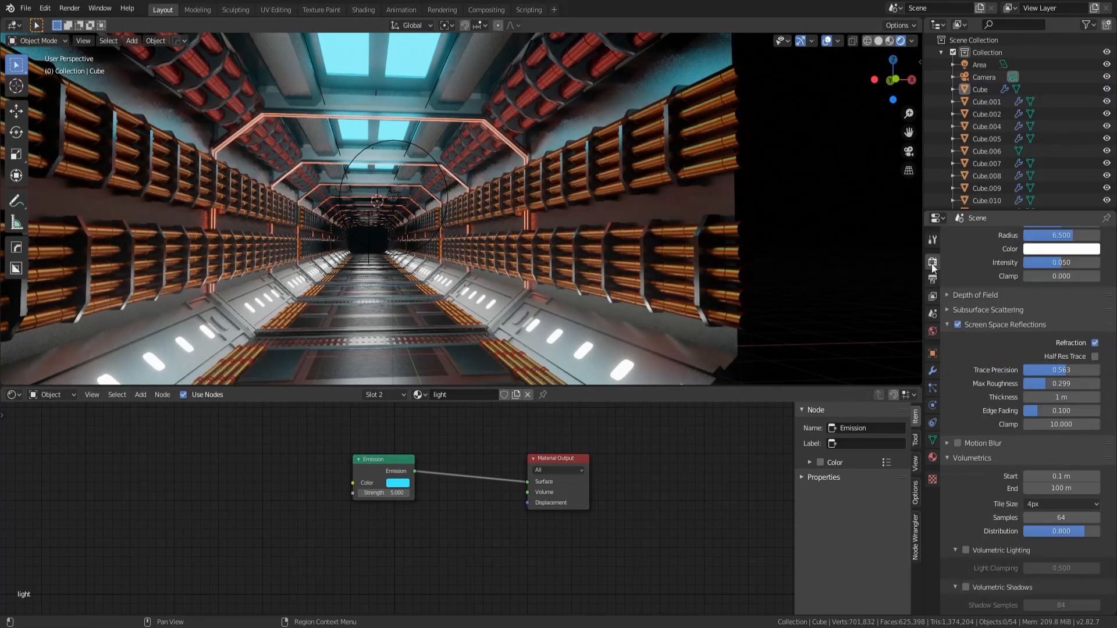
{"action": "scroll", "coordinate": [961, 351], "scroll_direction": "up", "scroll_amount": 4}
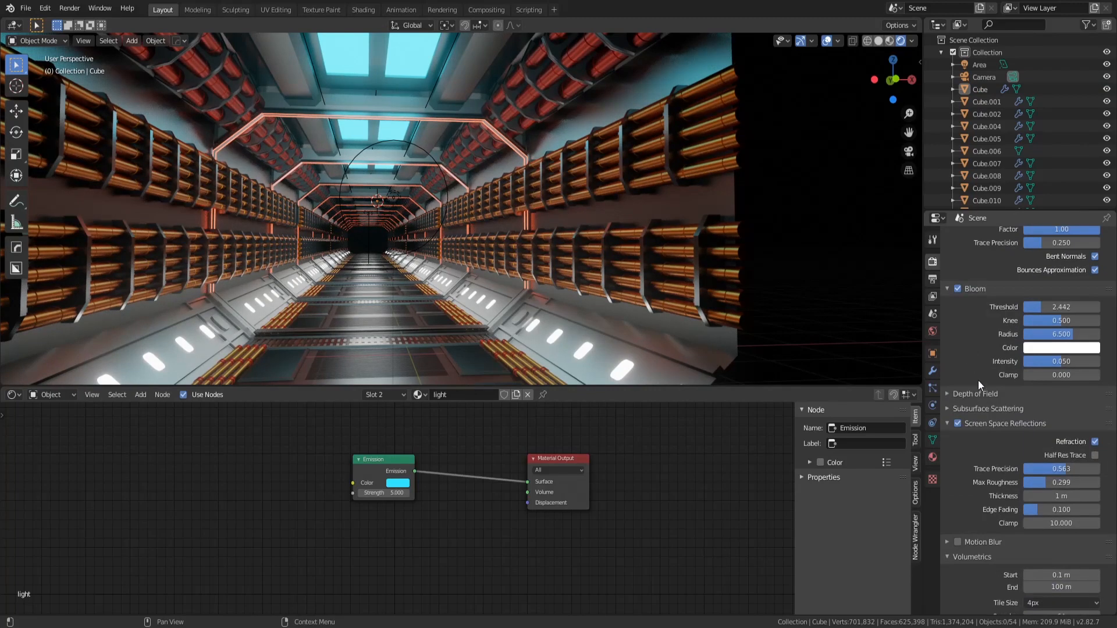
{"action": "left_click", "coordinate": [959, 290]}
{"action": "left_click", "coordinate": [959, 290]}
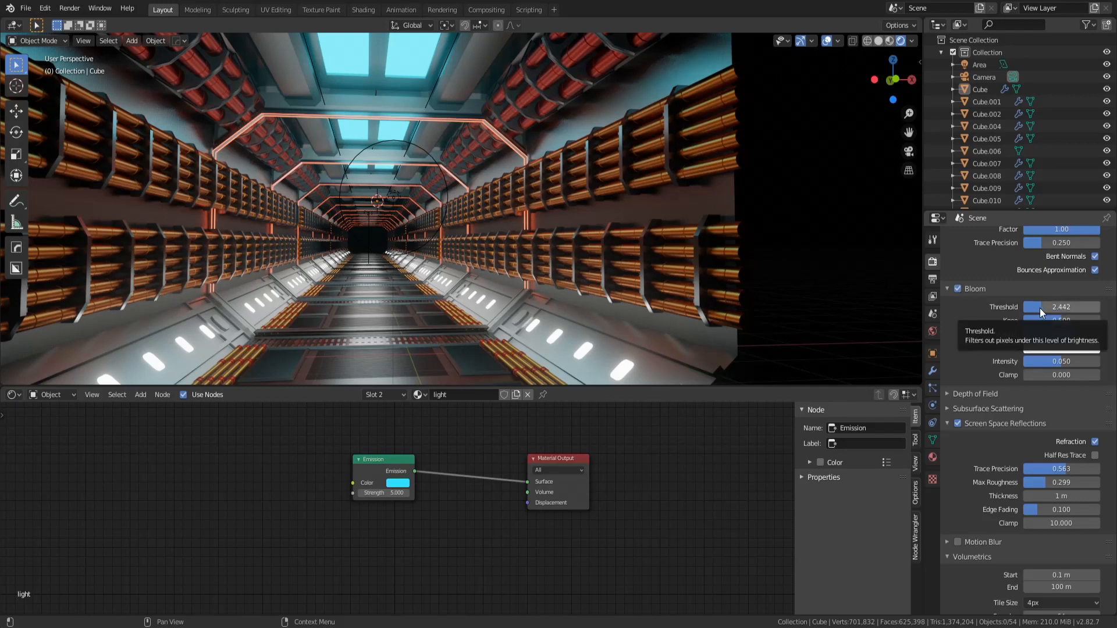
{"action": "mouse_move", "coordinate": [1039, 308]}
{"action": "left_mouse_down"}
{"action": "mouse_move", "coordinate": [1082, 309]}
{"action": "mouse_move", "coordinate": [1050, 306]}
{"action": "left_mouse_up"}
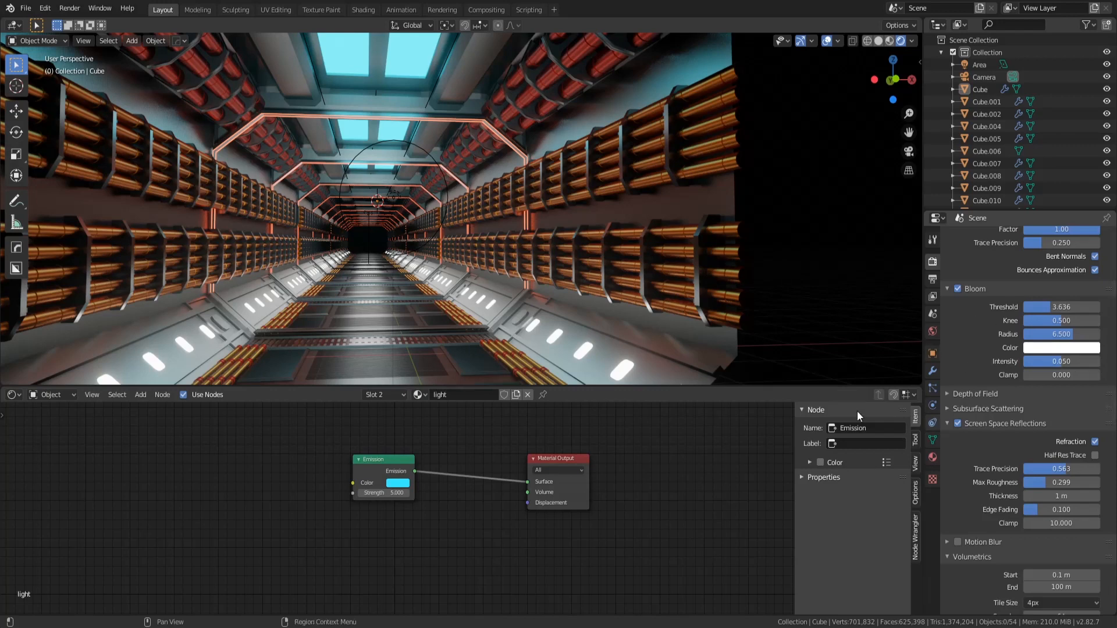
Step: Compare the corridor with Screen Space Reflections off and on, and collapse the Volumetrics settings
{"action": "left_click", "coordinate": [961, 421]}
{"action": "left_click", "coordinate": [961, 421]}
{"action": "scroll", "coordinate": [980, 567], "scroll_direction": "down", "scroll_amount": 3}
{"action": "left_click", "coordinate": [961, 486]}
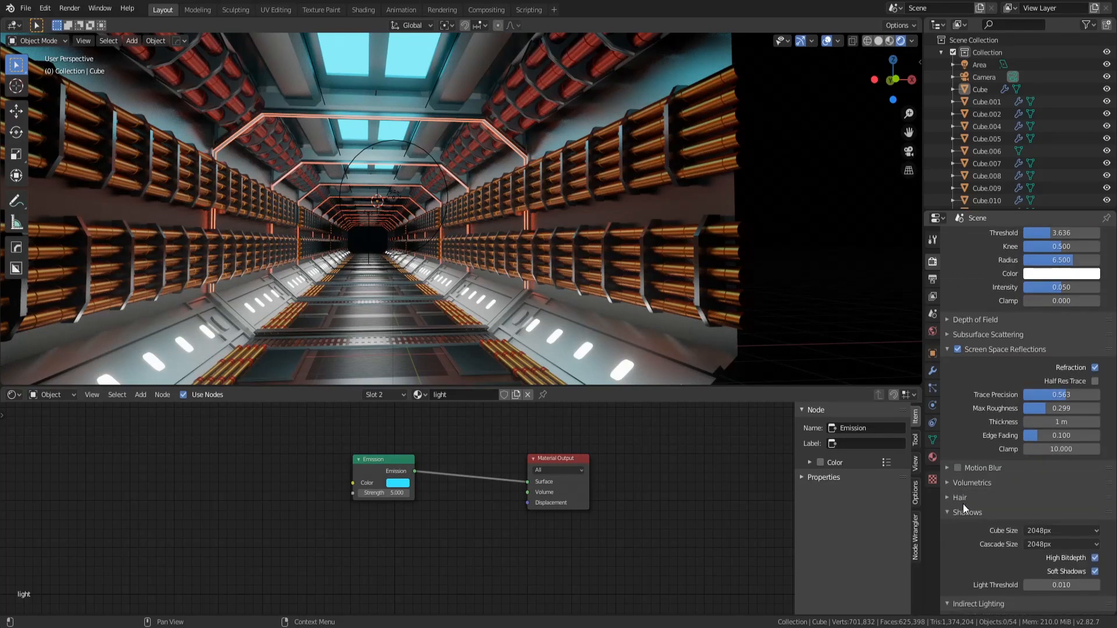
Step: Review the shadow Cube Size and Cascade Size options, keeping the cube size at 2048px
{"action": "scroll", "coordinate": [965, 540], "scroll_direction": "down", "scroll_amount": 2}
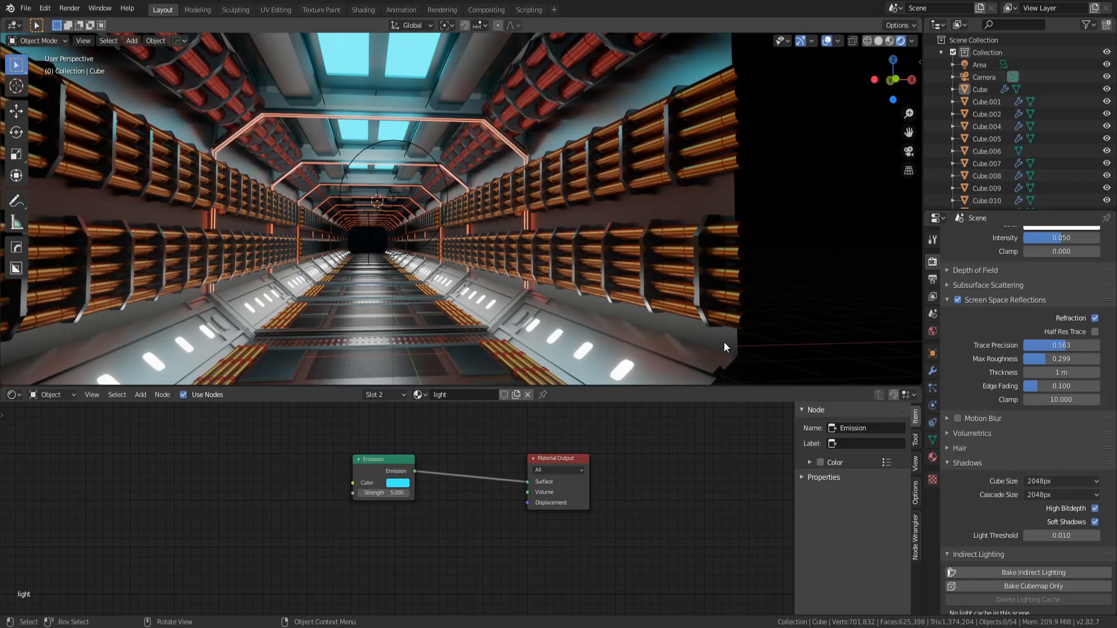
{"action": "left_click", "coordinate": [1054, 486]}
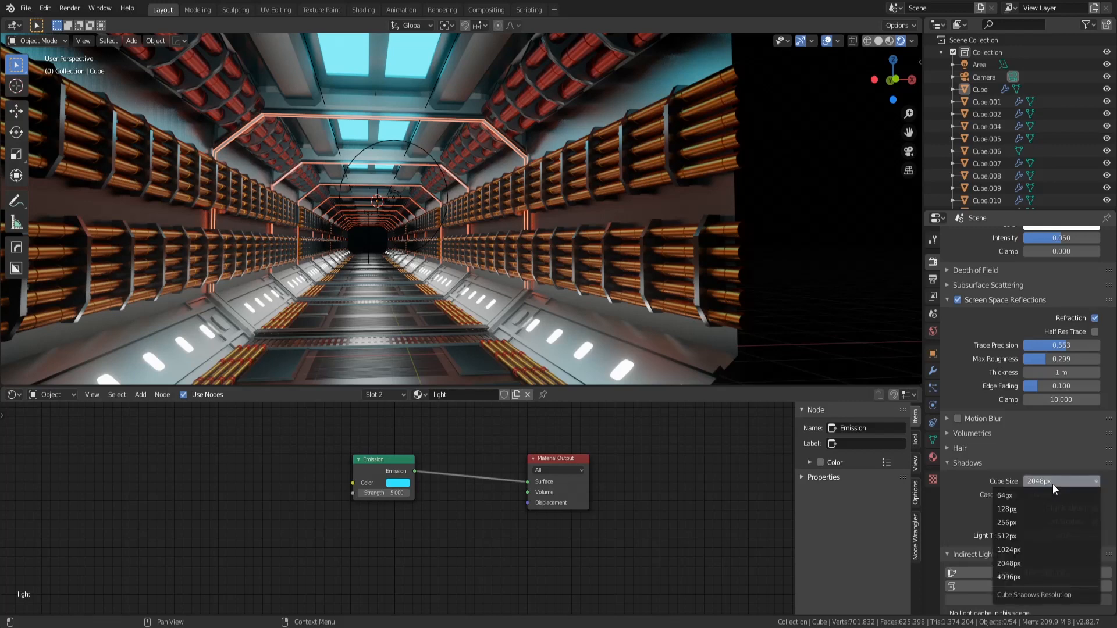
{"action": "left_click", "coordinate": [1033, 562]}
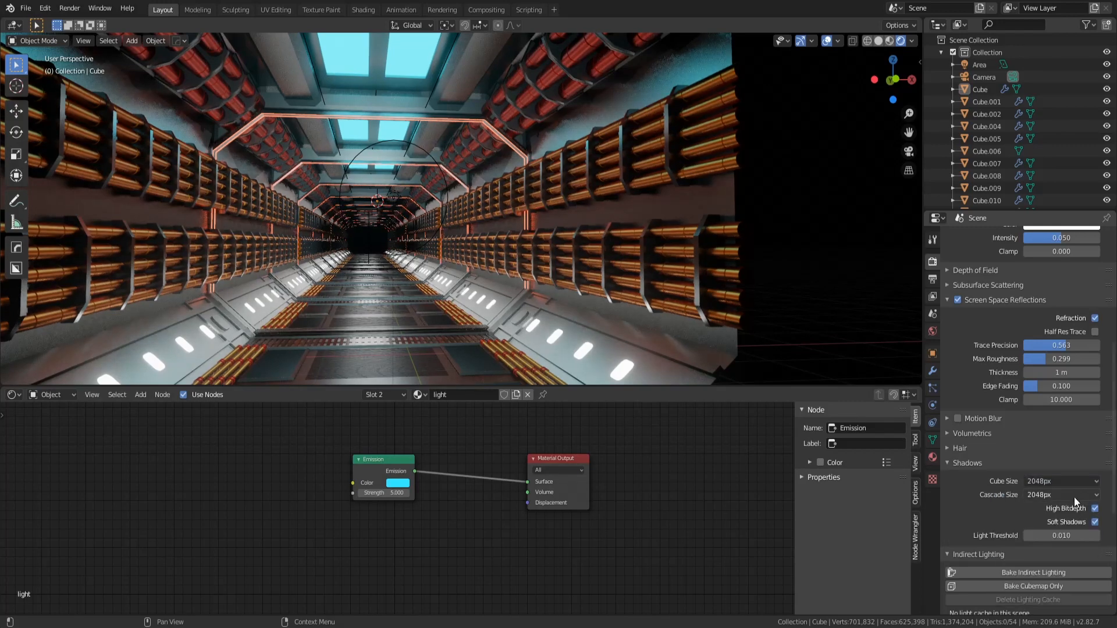
{"action": "left_click", "coordinate": [1059, 493]}
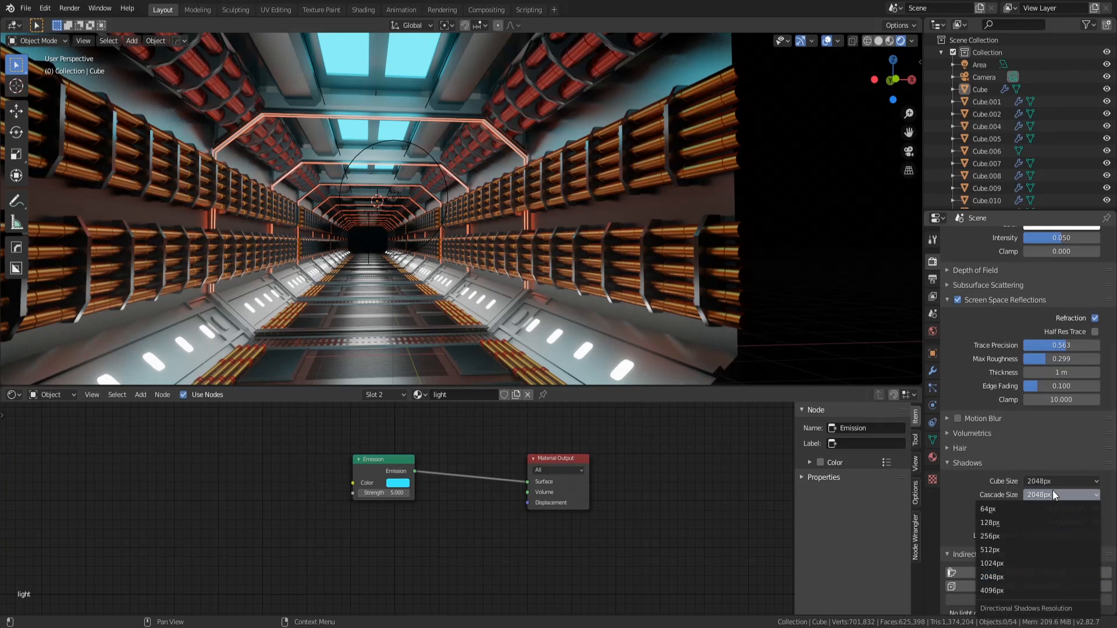
{"action": "left_click", "coordinate": [1052, 491]}
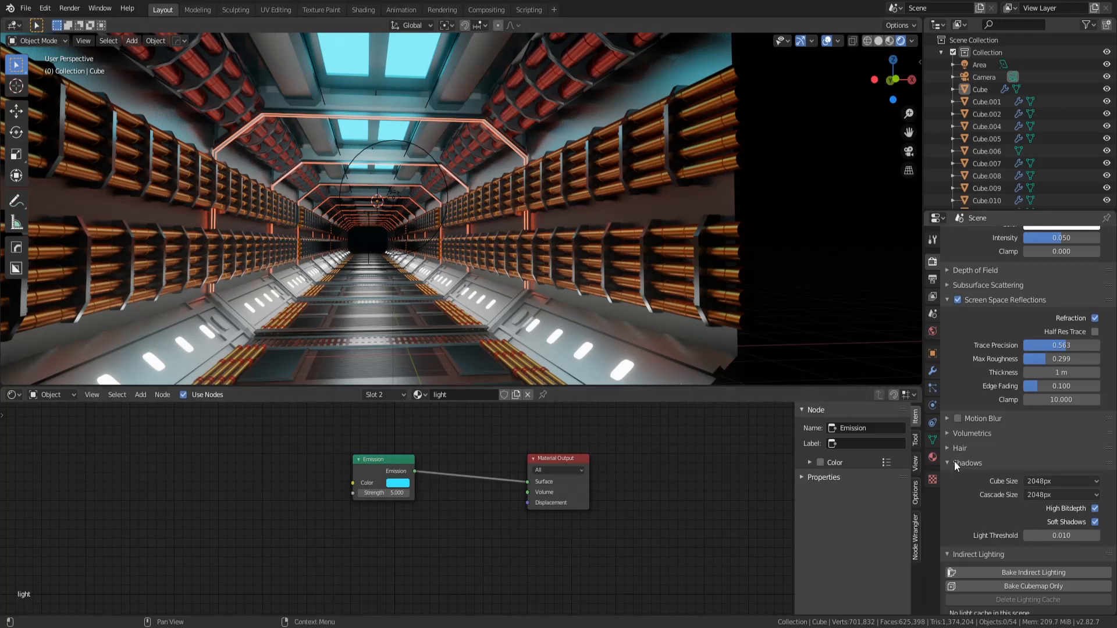
Step: Examine the Indirect Lighting settings and the Diffuse Occlusion size options, keeping 8px
{"action": "scroll", "coordinate": [977, 510], "scroll_direction": "down", "scroll_amount": 2}
{"action": "scroll", "coordinate": [983, 581], "scroll_direction": "down", "scroll_amount": 3}
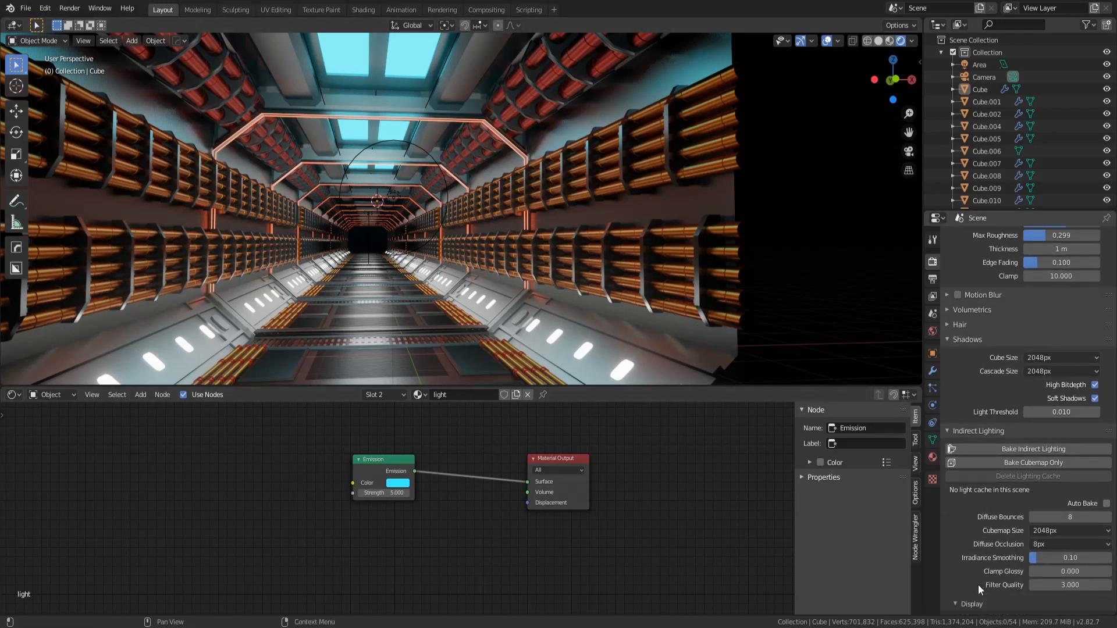
{"action": "scroll", "coordinate": [968, 582], "scroll_direction": "down", "scroll_amount": 2}
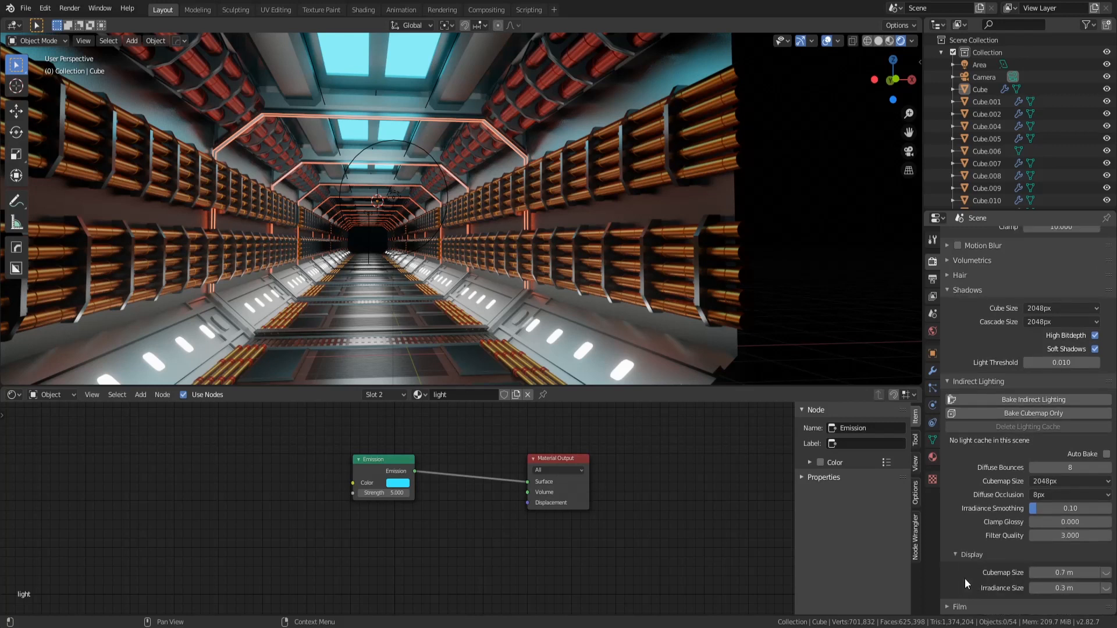
{"action": "left_click", "coordinate": [1046, 496]}
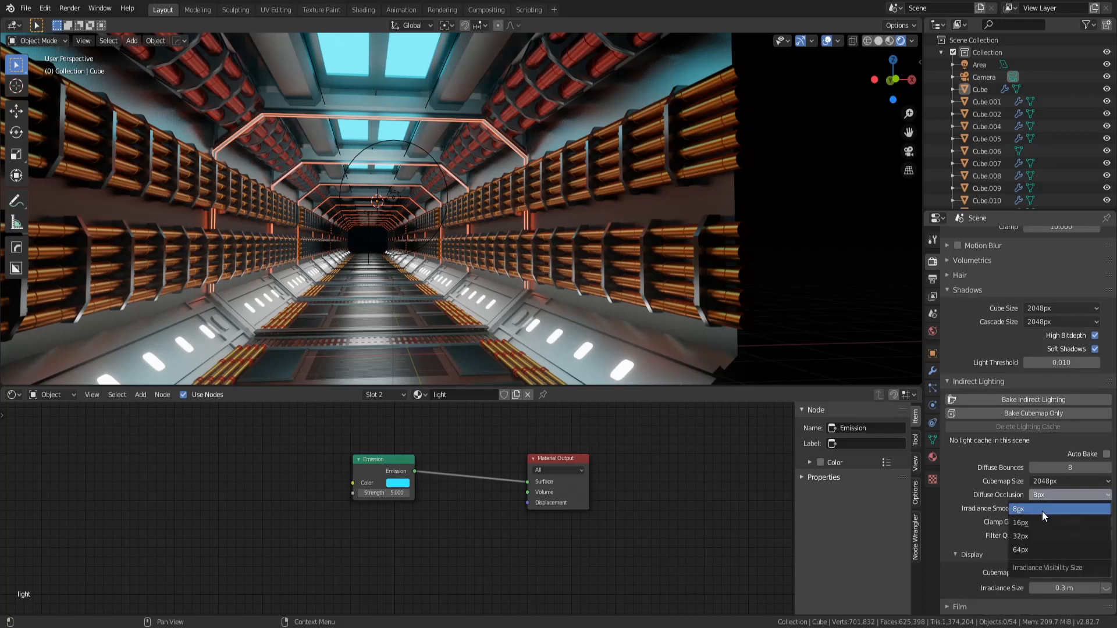
{"action": "left_click", "coordinate": [1042, 511]}
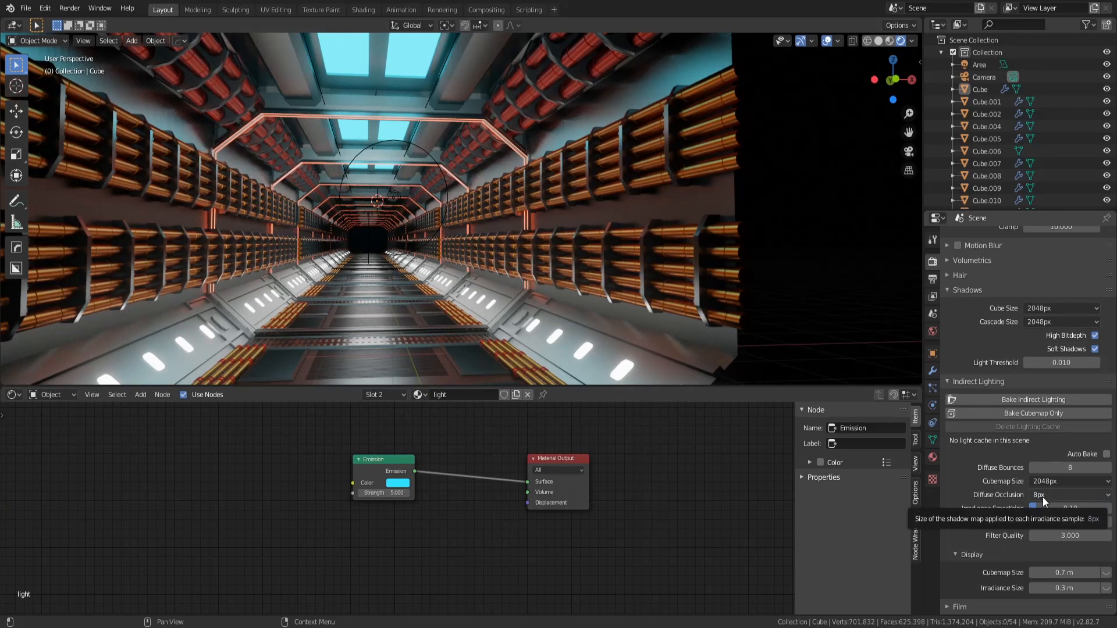
{"action": "left_click", "coordinate": [1042, 496]}
{"action": "left_click", "coordinate": [1041, 509]}
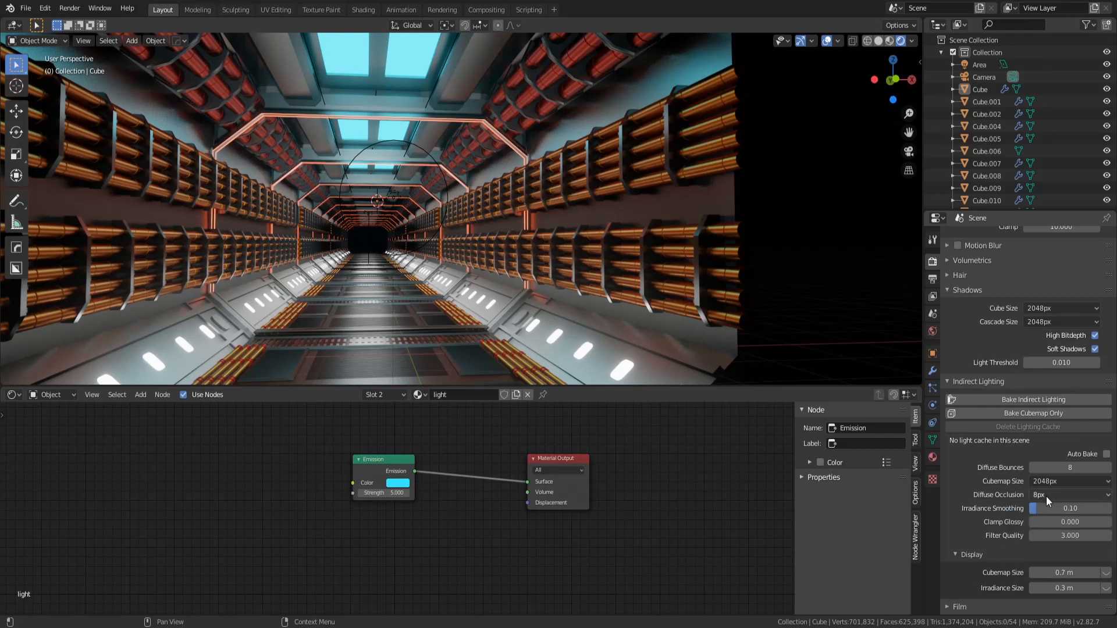
{"action": "left_click", "coordinate": [1046, 497]}
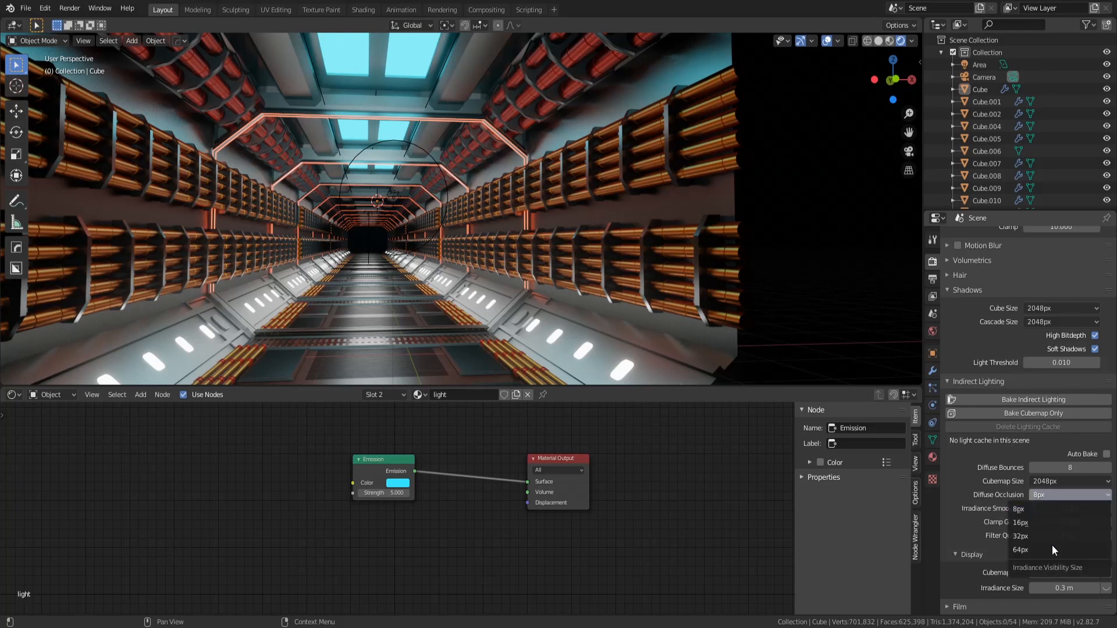
{"action": "left_click", "coordinate": [1009, 493]}
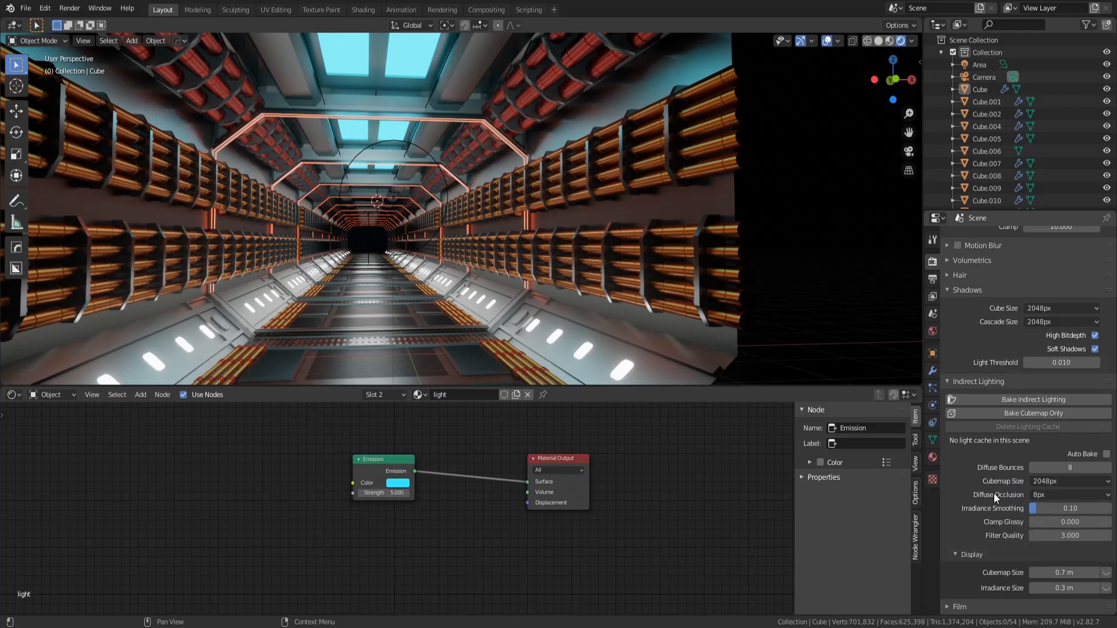
{"action": "left_click", "coordinate": [1062, 494]}
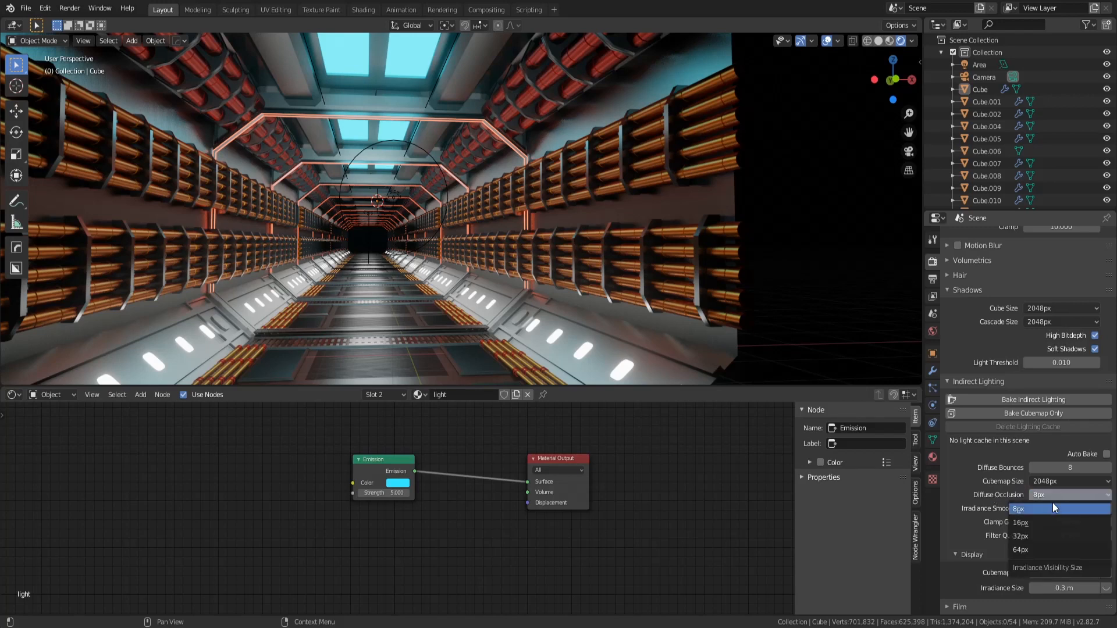
{"action": "left_click", "coordinate": [1053, 508]}
Step: Try a Diffuse Occlusion size of 64px for the indirect lighting, and return it to 8px
{"action": "left_click", "coordinate": [1059, 496]}
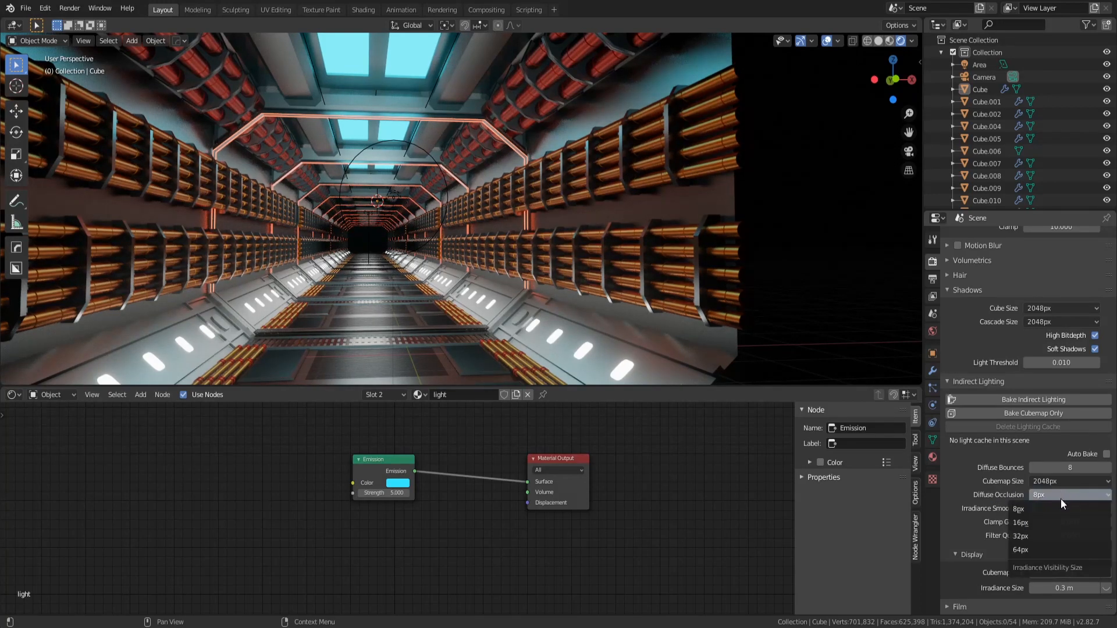
{"action": "left_click", "coordinate": [1051, 549]}
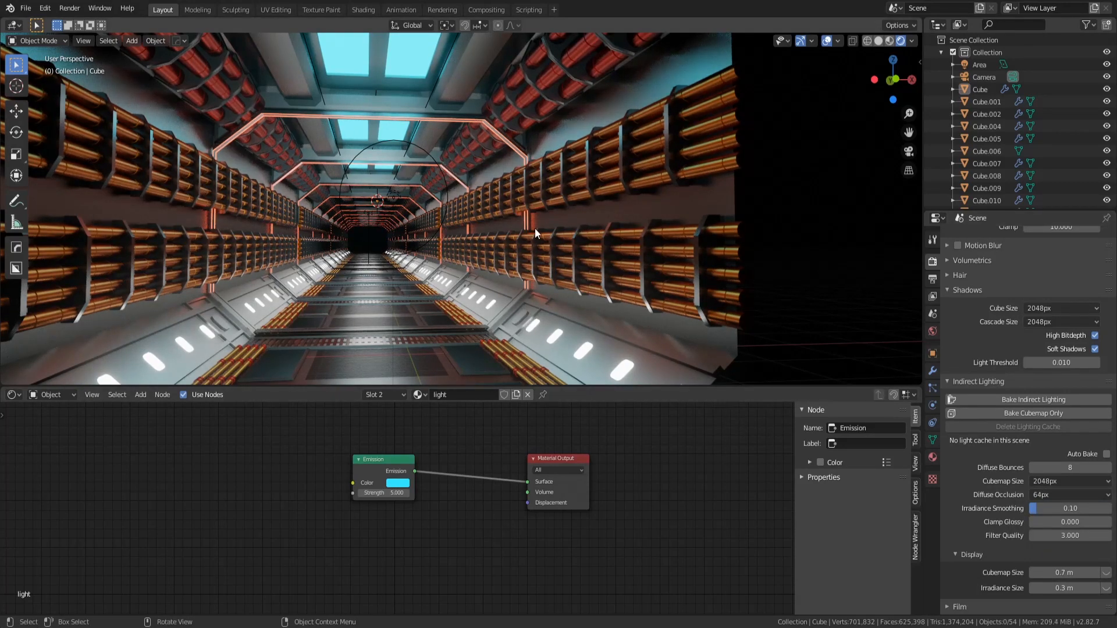
{"action": "left_click", "coordinate": [1073, 496]}
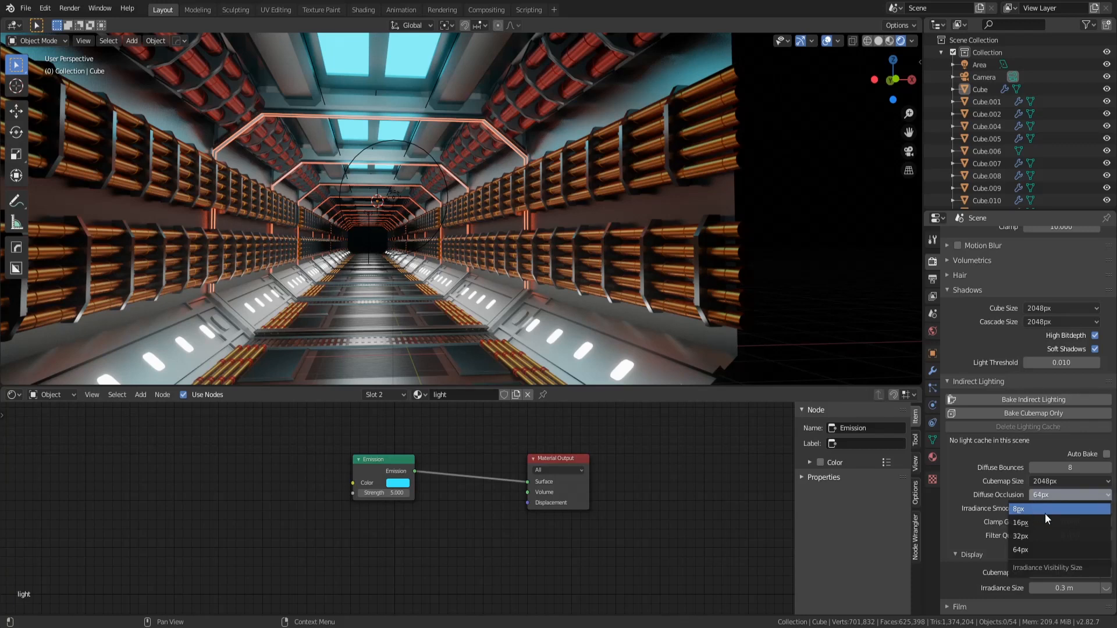
{"action": "left_click", "coordinate": [1045, 512]}
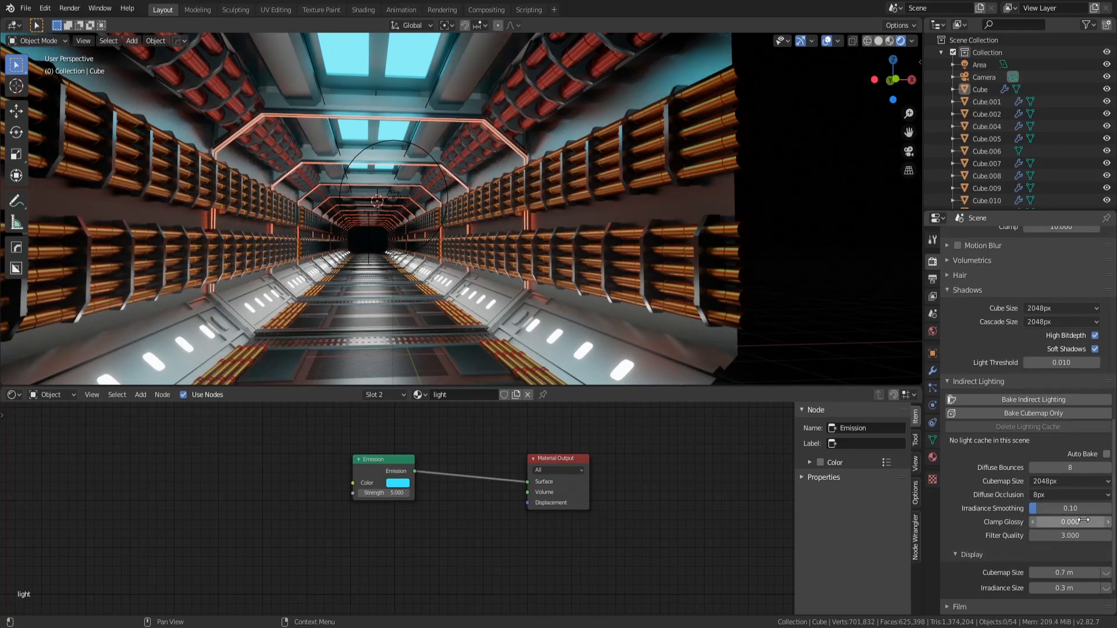
Step: Review the indirect lighting Cubemap Size options, keeping 2048px, and check the corridor's look
{"action": "left_click", "coordinate": [1076, 482]}
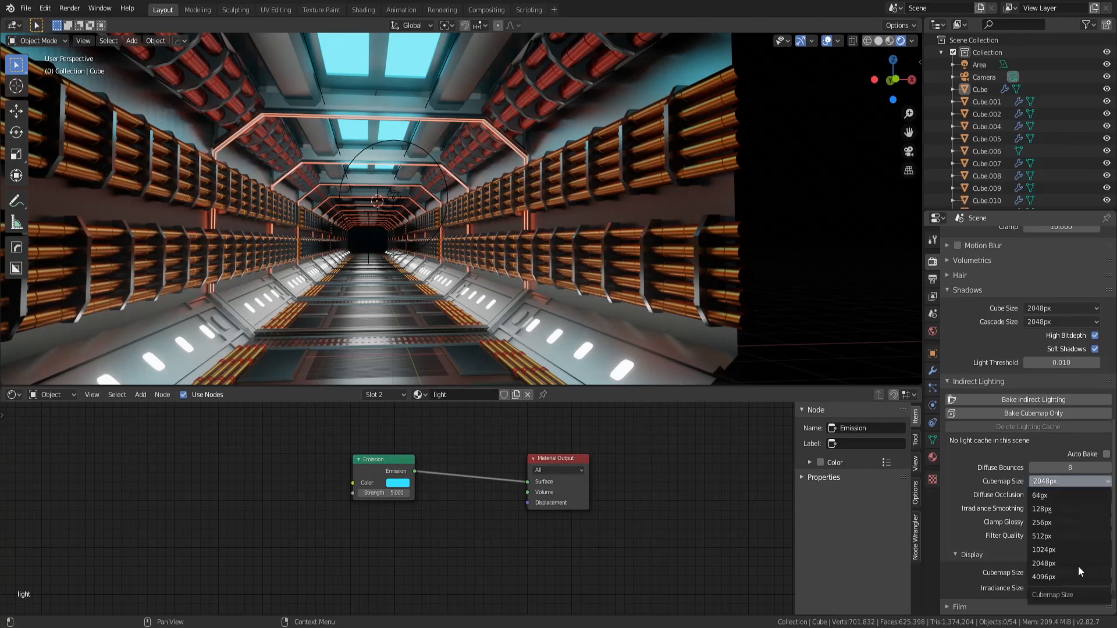
{"action": "left_click", "coordinate": [1077, 563]}
{"action": "left_click", "coordinate": [1080, 481]}
{"action": "left_click", "coordinate": [1080, 561]}
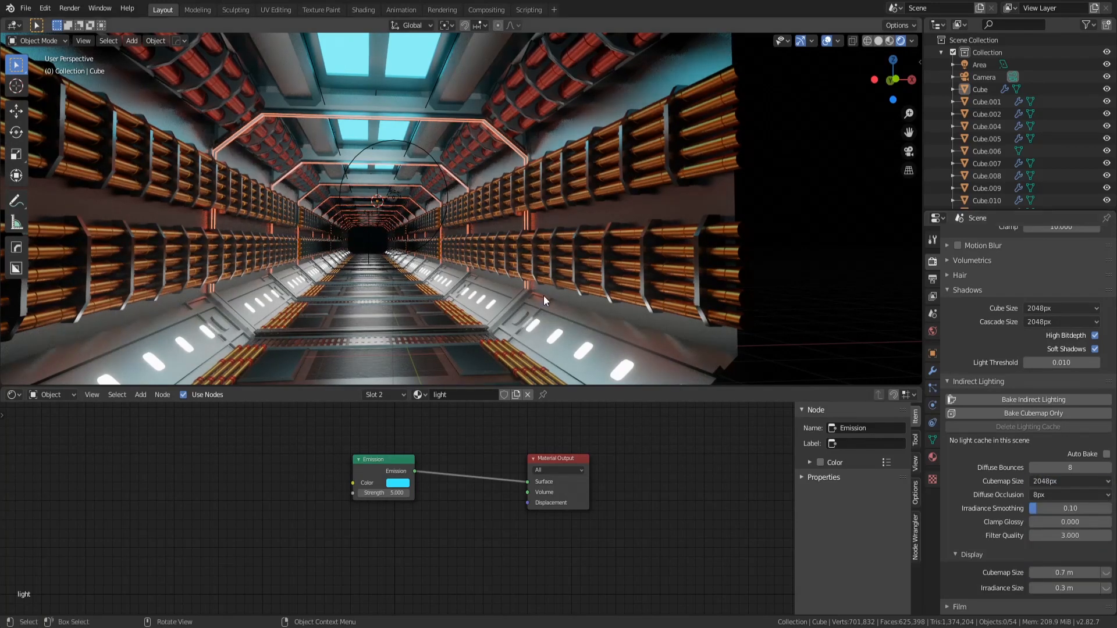
{"action": "middle_click_drag", "start_coordinate": [507, 267], "coordinate": [453, 229]}
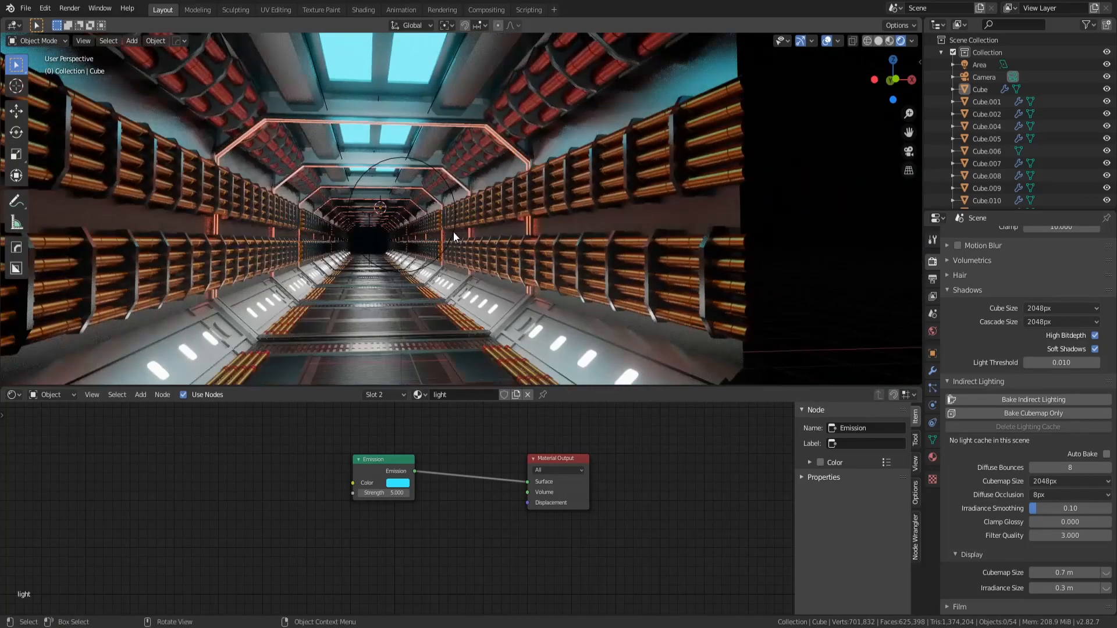
Step: Try 30 diffuse bounces for the indirect lighting, and return the value to 8
{"action": "left_click", "coordinate": [1069, 467]}
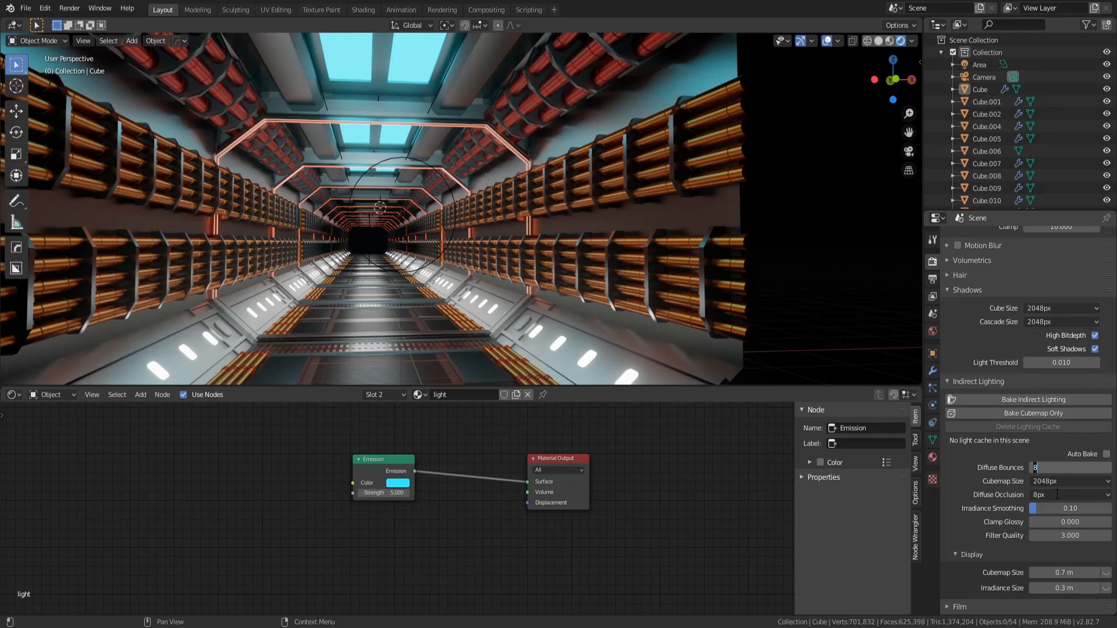
{"action": "type", "text": "2"}
{"action": "type", "text": "0"}
{"action": "type", "text": "30"}
{"action": "key", "text": "Return"}
{"action": "left_click", "coordinate": [1066, 470]}
{"action": "type", "text": "8"}
{"action": "key", "text": "Return"}
{"action": "scroll", "coordinate": [968, 551], "scroll_direction": "down", "scroll_amount": 2}
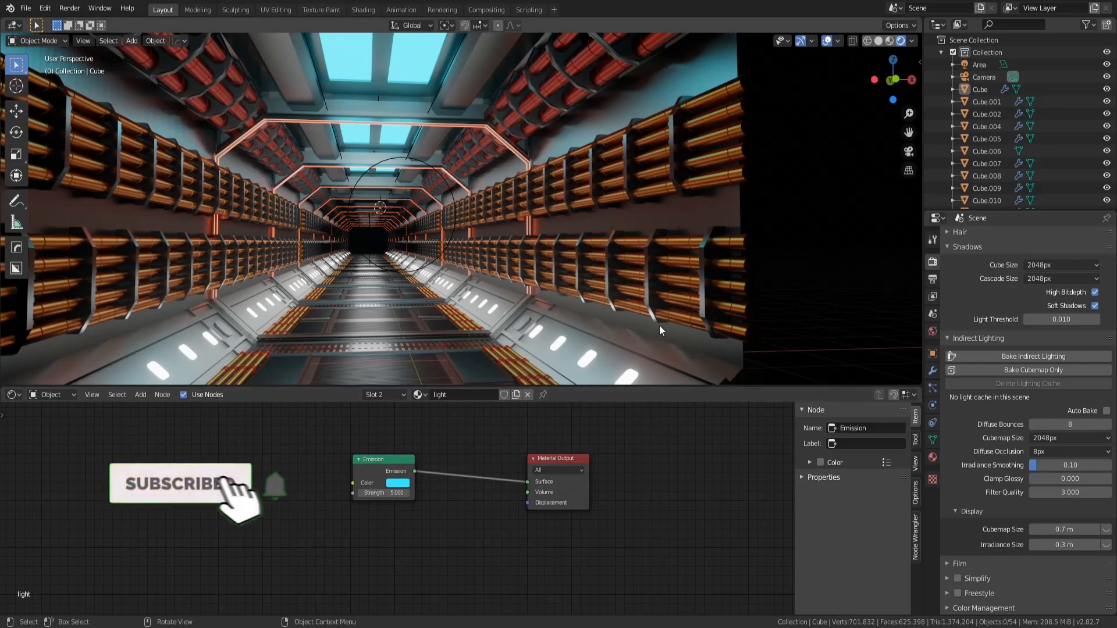
Step: In a solid-shaded top view, add an Irradiance Volume light probe at the corridor's near end and scale it up about 2.4 times
{"action": "key", "text": "KP_7"}
{"action": "key", "text": "z"}
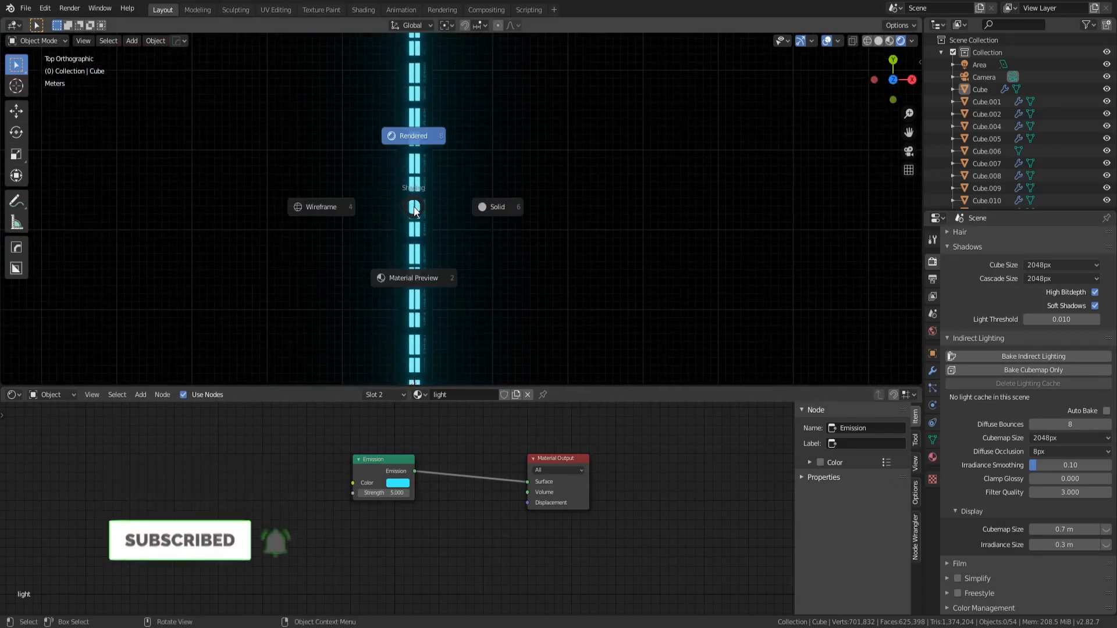
{"action": "left_click", "coordinate": [485, 201]}
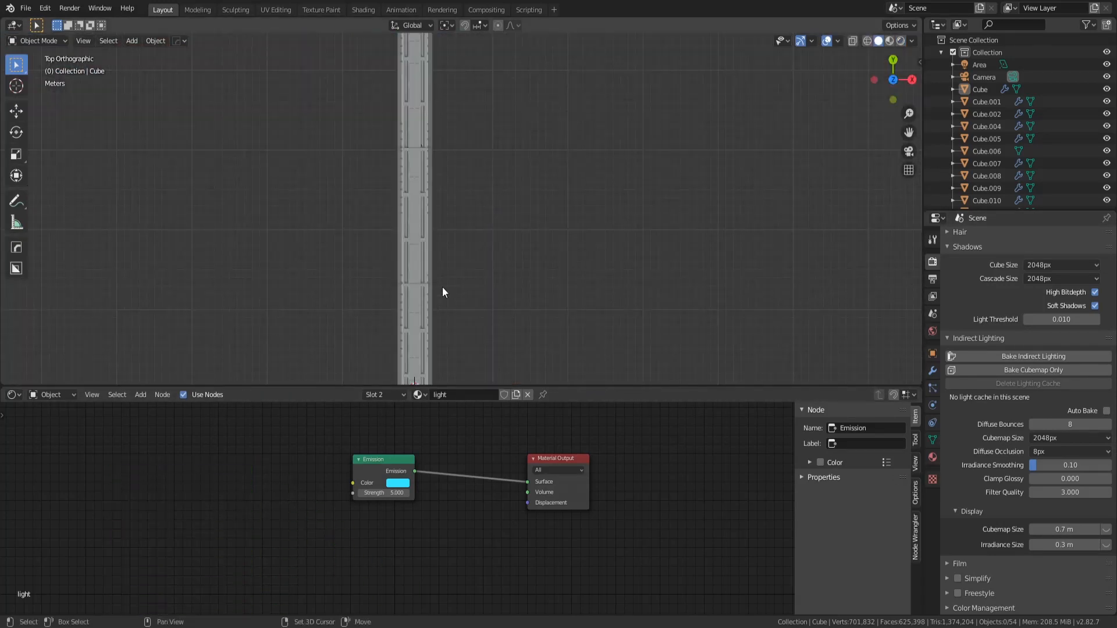
{"action": "left_click", "coordinate": [396, 285]}
{"action": "middle_click_drag", "start_coordinate": [464, 299], "coordinate": [498, 235], "text": "shift"}
{"action": "key", "text": "shift+a"}
{"action": "mouse_move", "coordinate": [475, 246]}
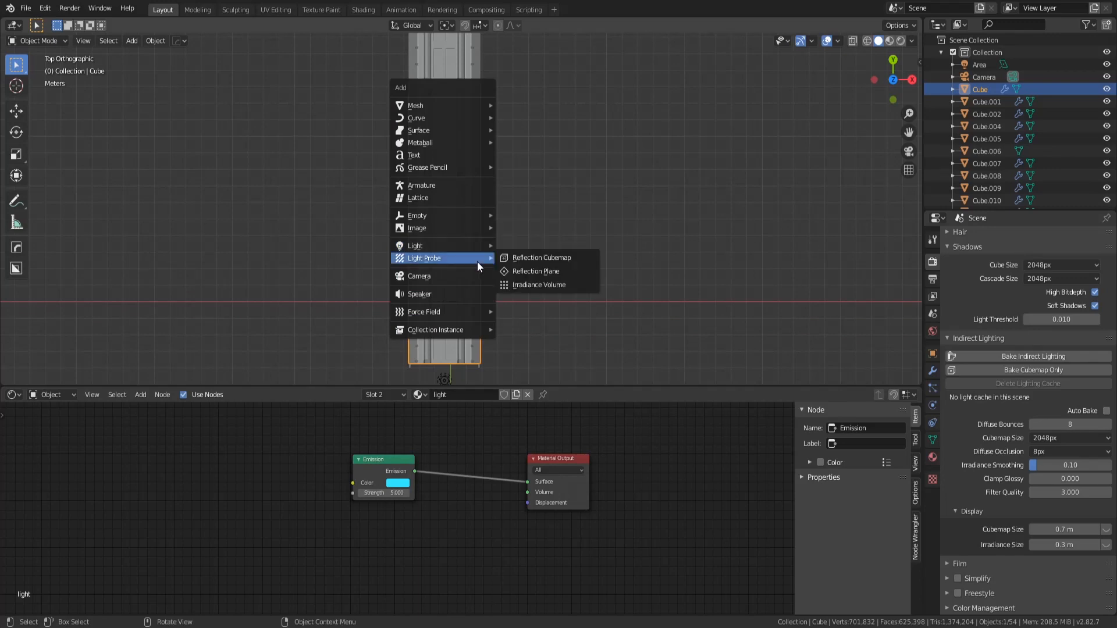
{"action": "left_click", "coordinate": [546, 285]}
{"action": "key", "text": "s"}
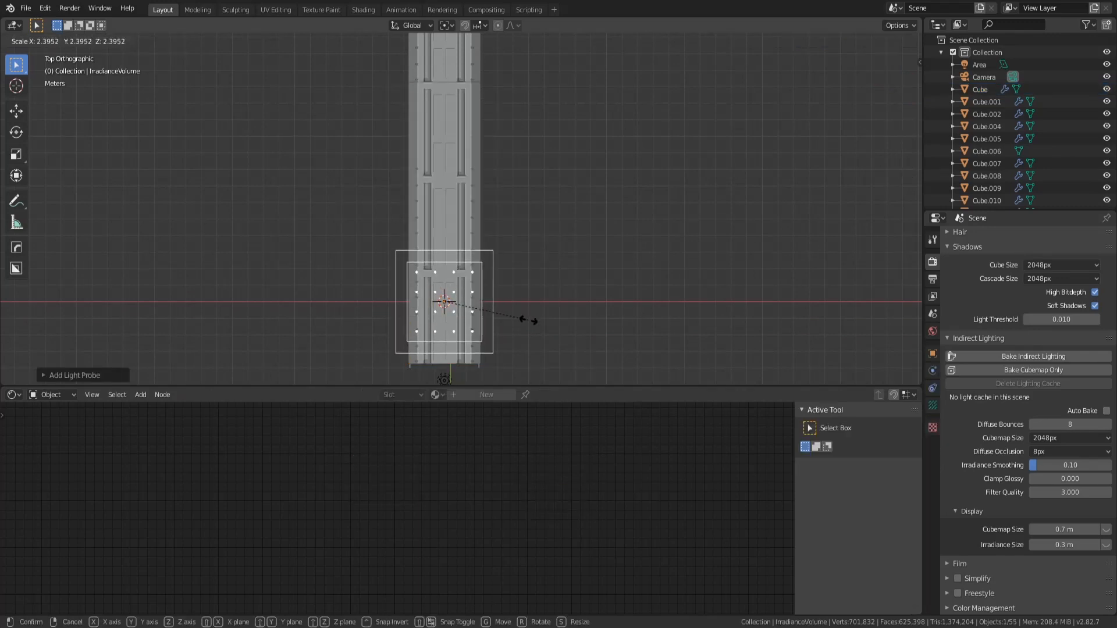
{"action": "left_click", "coordinate": [525, 320]}
Step: In the front view, scale the irradiance volume down along Z to the corridor's floor and ceiling, and inspect its fit inside
{"action": "key", "text": "KP_1"}
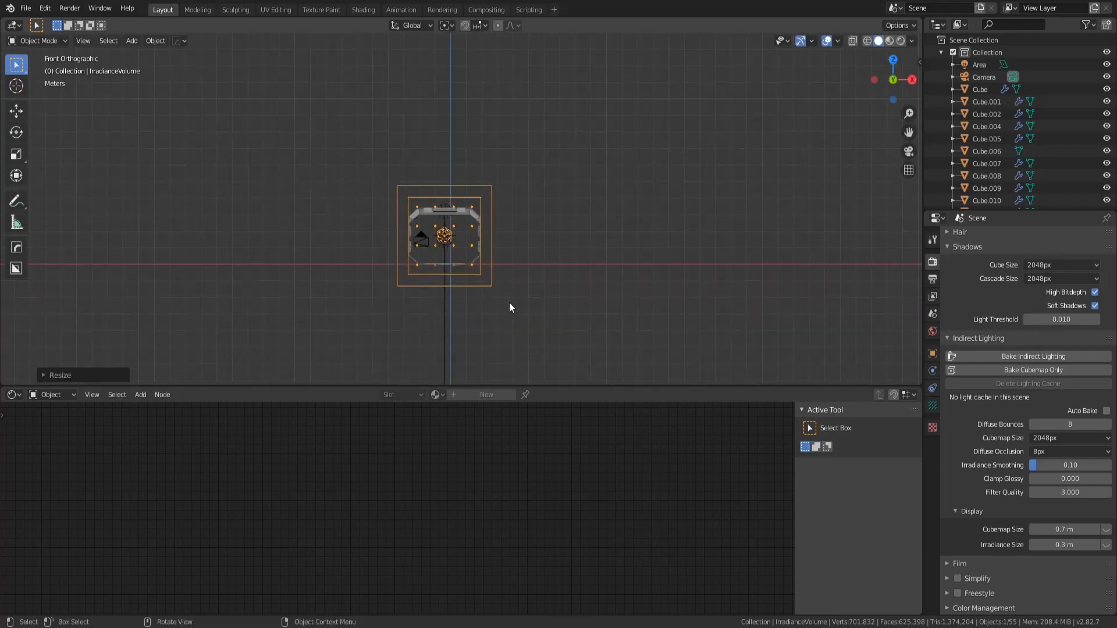
{"action": "scroll", "coordinate": [483, 281], "scroll_direction": "up", "scroll_amount": 3}
{"action": "scroll", "coordinate": [503, 259], "scroll_direction": "up", "scroll_amount": 2}
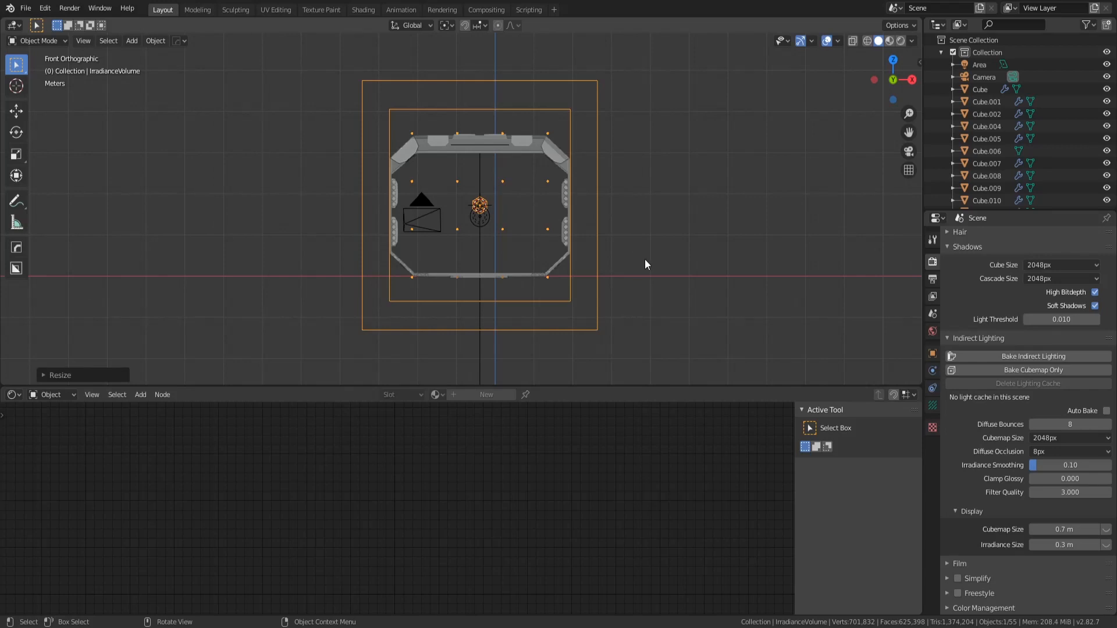
{"action": "scroll", "coordinate": [648, 265], "scroll_direction": "up", "scroll_amount": 3}
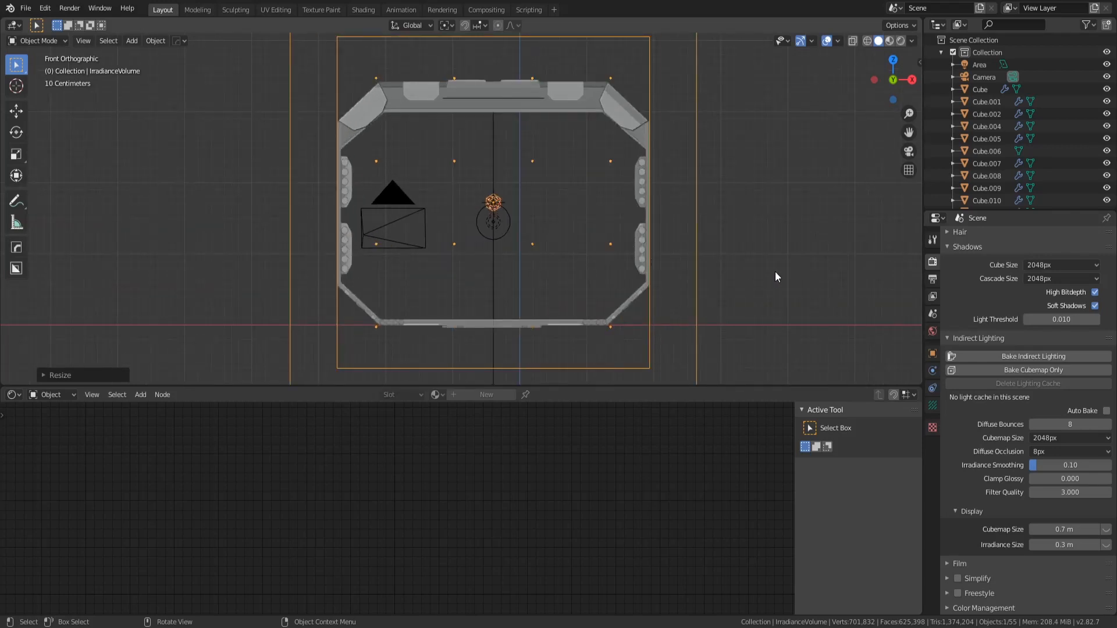
{"action": "key", "text": "s"}
{"action": "key", "text": "z"}
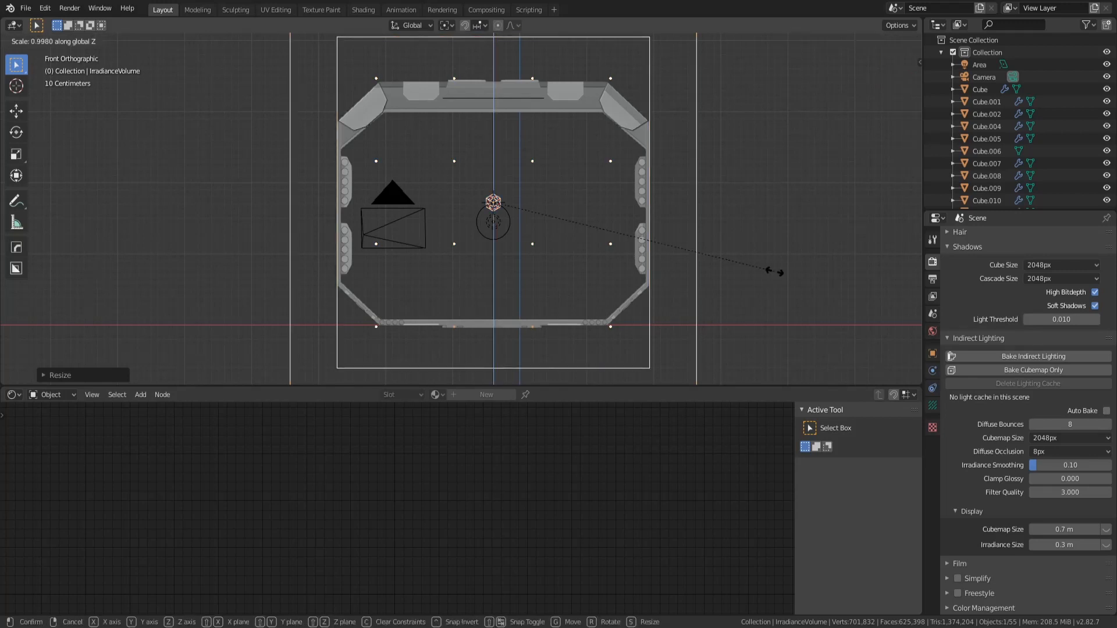
{"action": "left_click", "coordinate": [700, 246]}
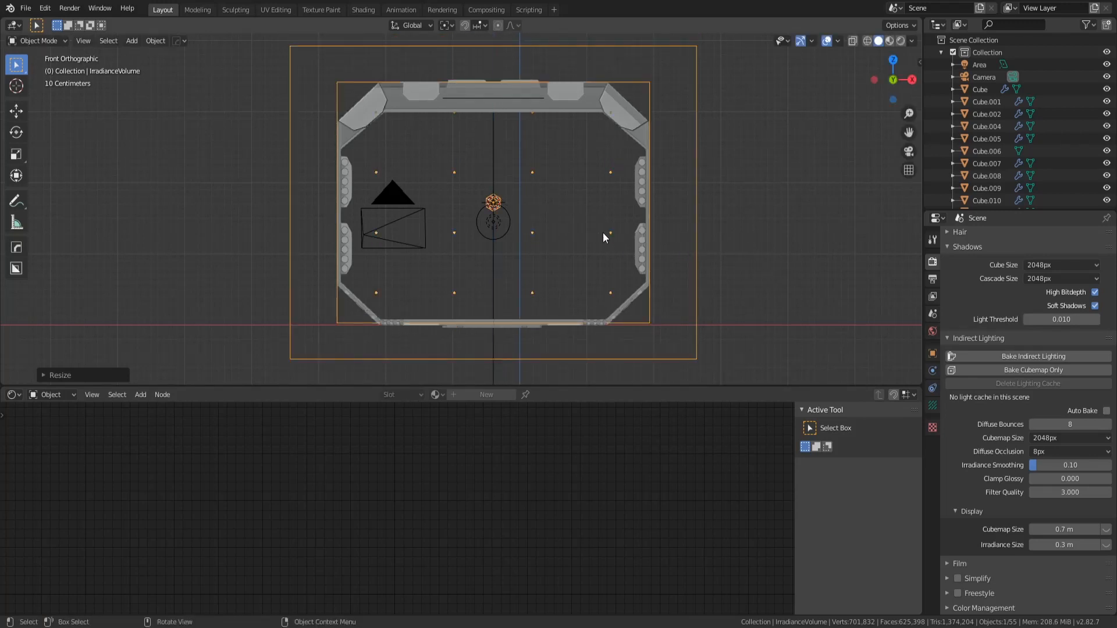
{"action": "middle_click_drag", "start_coordinate": [519, 249], "coordinate": [532, 250]}
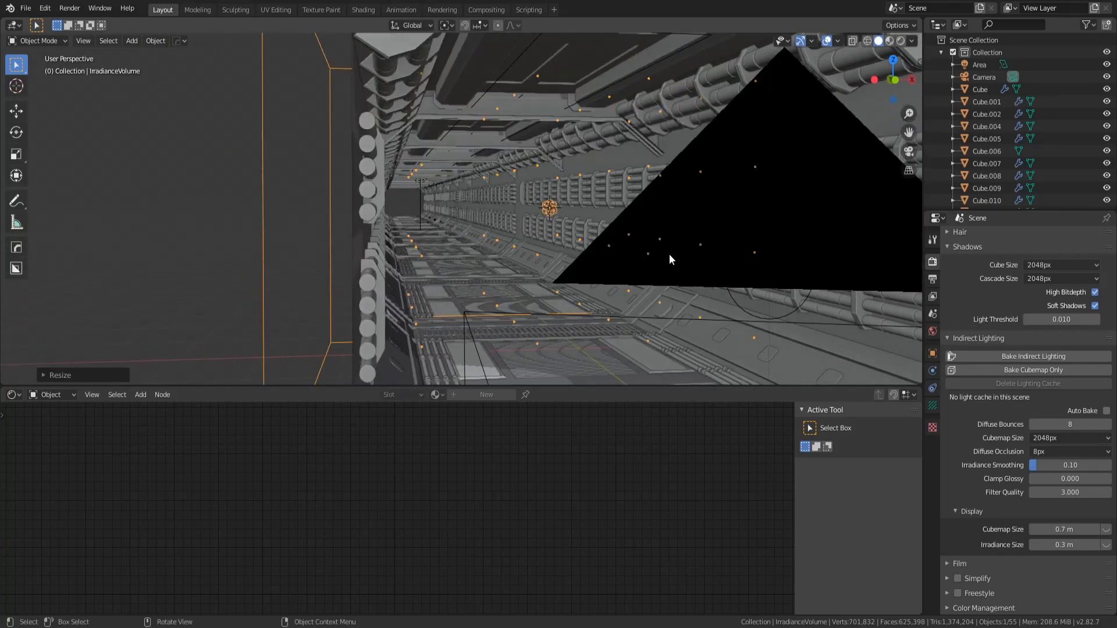
{"action": "middle_click_drag", "start_coordinate": [670, 255], "coordinate": [572, 251]}
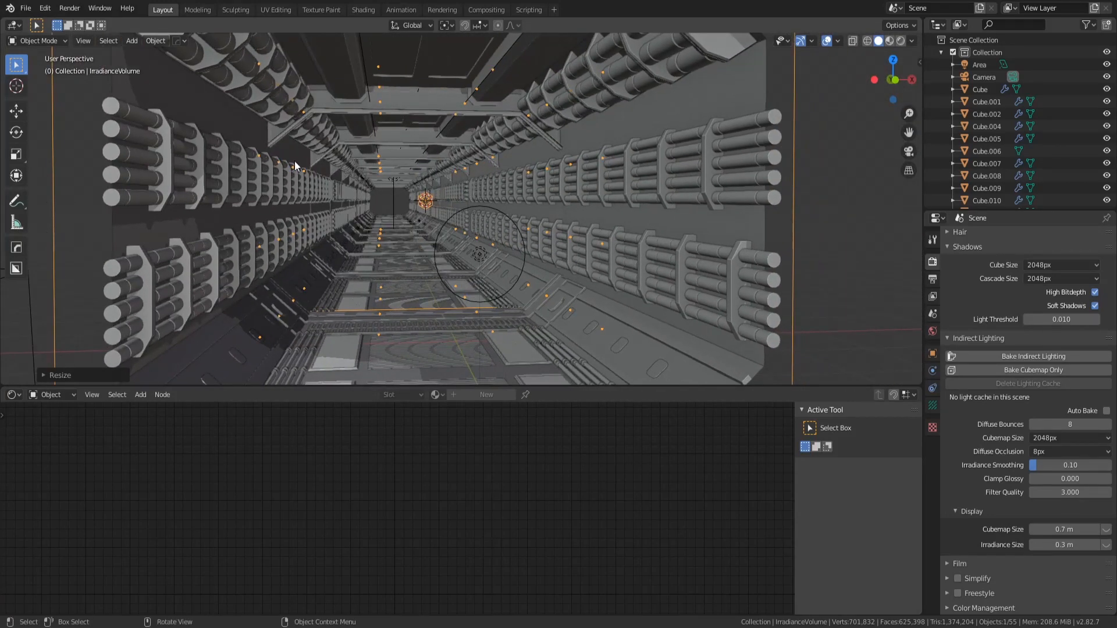
Step: Try enlarging the irradiance volume uniformly so that it extends far beyond the corridor's walls
{"action": "key", "text": "KP_1"}
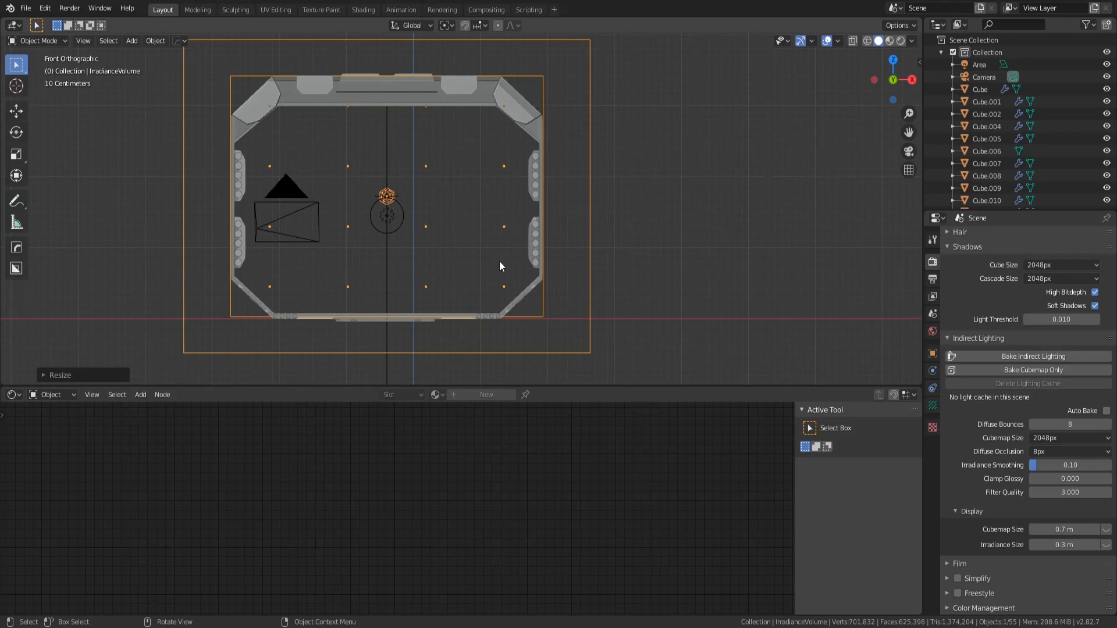
{"action": "key", "text": "s"}
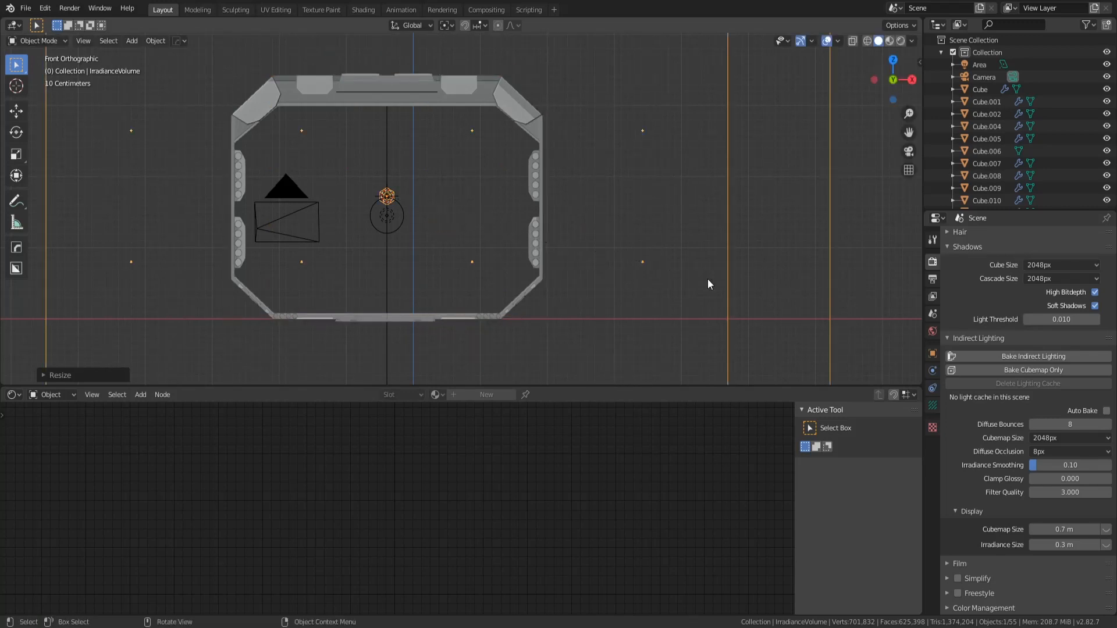
{"action": "scroll", "coordinate": [708, 278], "scroll_direction": "down", "scroll_amount": 4}
{"action": "left_click", "coordinate": [717, 287]}
{"action": "key", "text": "s"}
{"action": "right_click", "coordinate": [516, 231]}
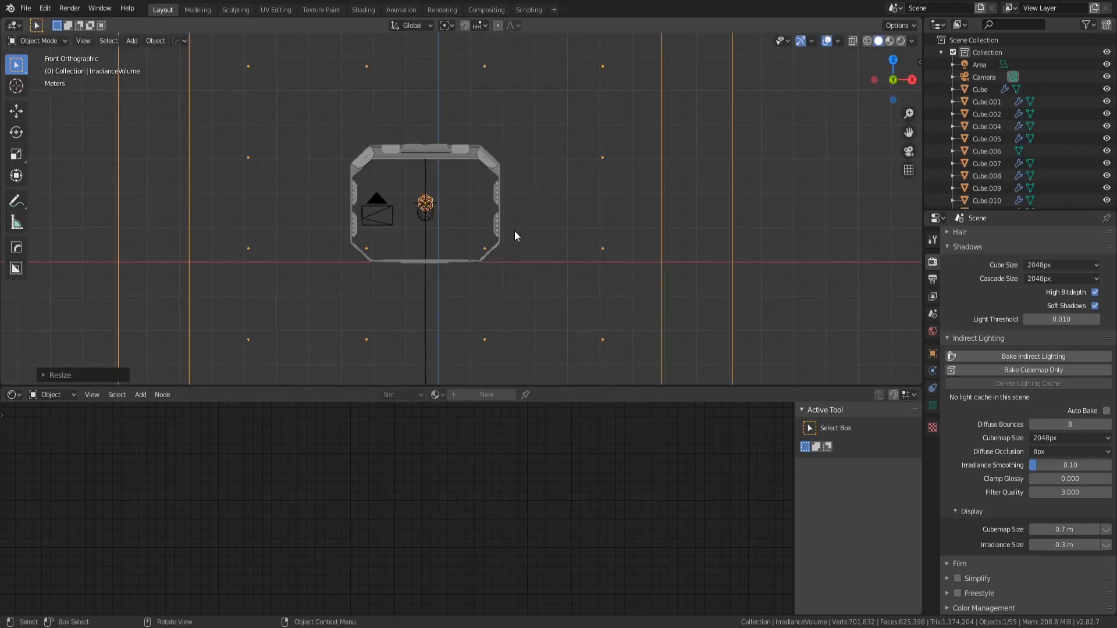
{"action": "scroll", "coordinate": [509, 238], "scroll_direction": "up", "scroll_amount": 2}
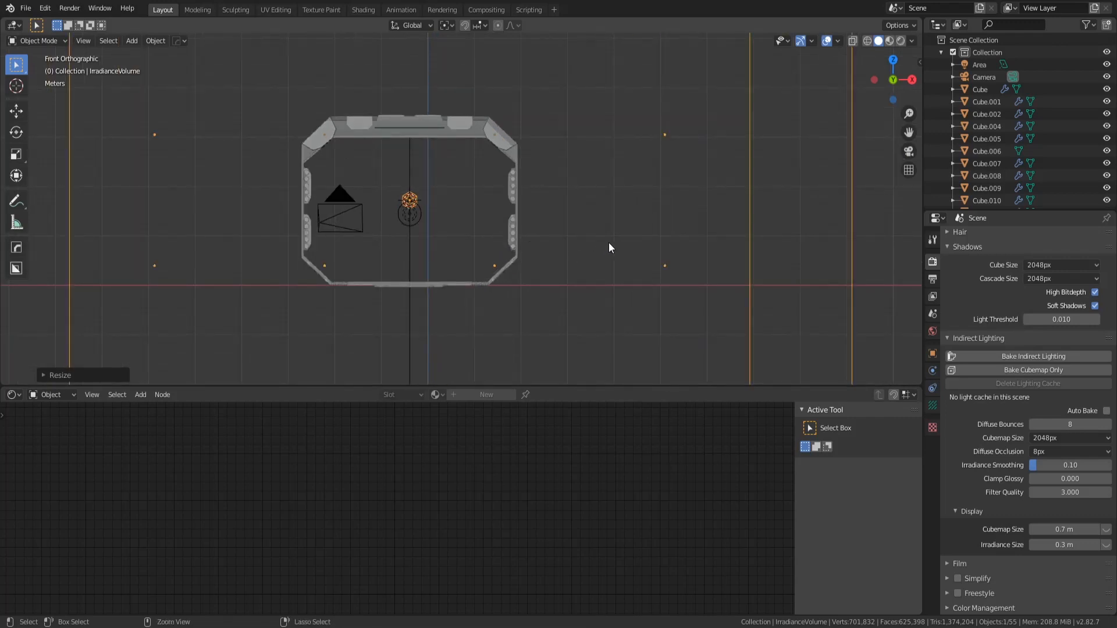
Step: Undo the enlargement and the preceding Z scaling of the irradiance volume
{"action": "key", "text": "ctrl+z"}
{"action": "key", "text": "ctrl+z"}
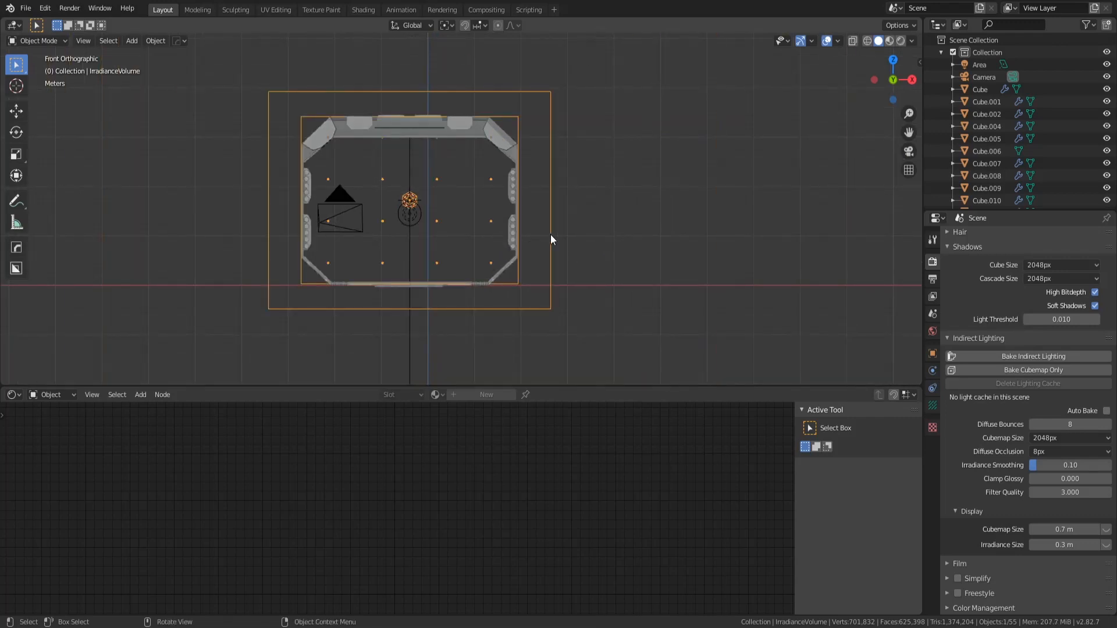
{"action": "key", "text": "ctrl+z"}
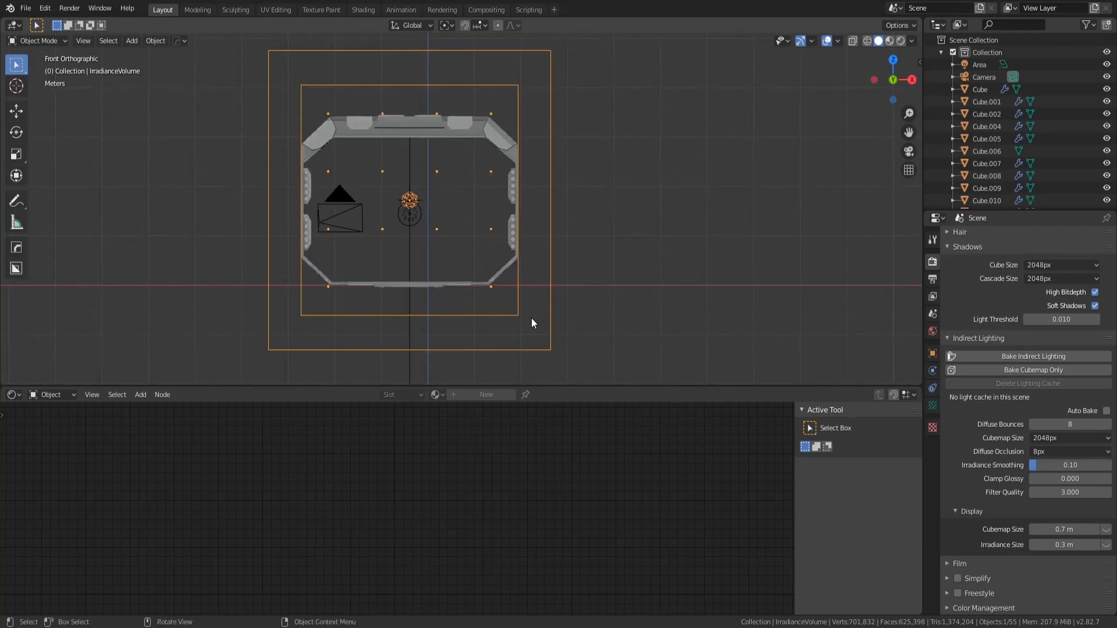
Step: Scale the irradiance volume down along Z so its inner bounds match the corridor's floor and ceiling
{"action": "scroll", "coordinate": [553, 301], "scroll_direction": "up", "scroll_amount": 1}
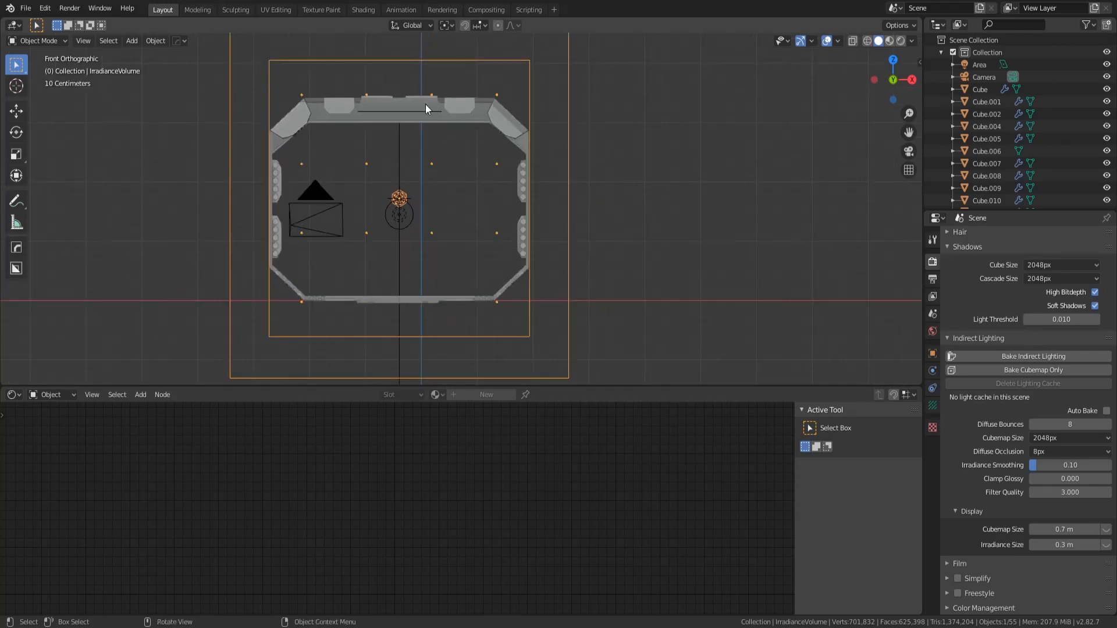
{"action": "key", "text": "s"}
{"action": "key", "text": "z"}
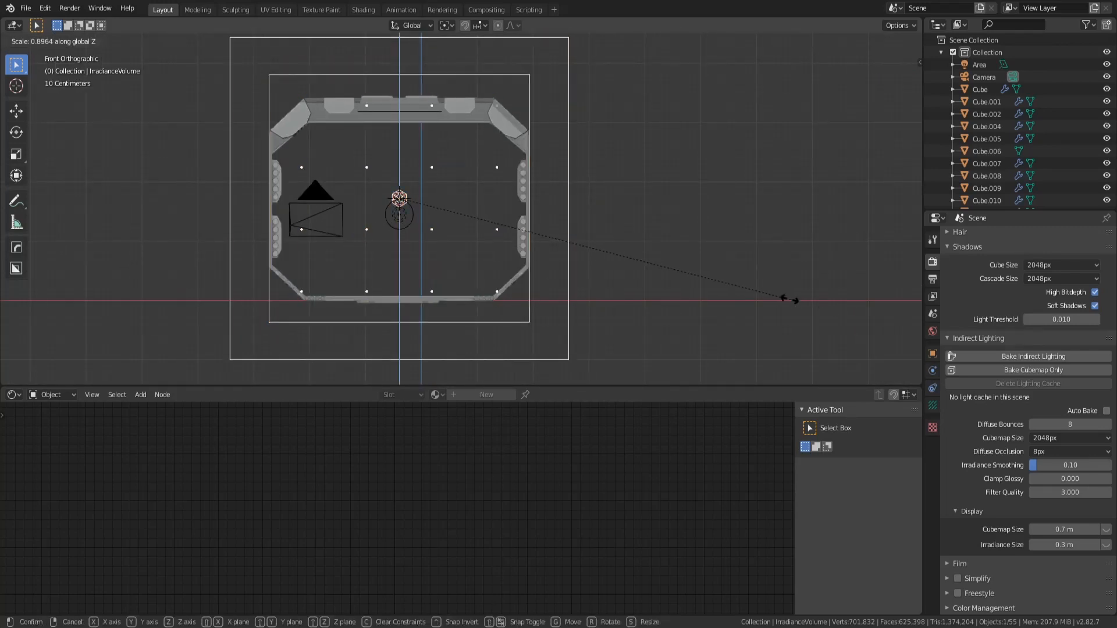
{"action": "left_click", "coordinate": [711, 284]}
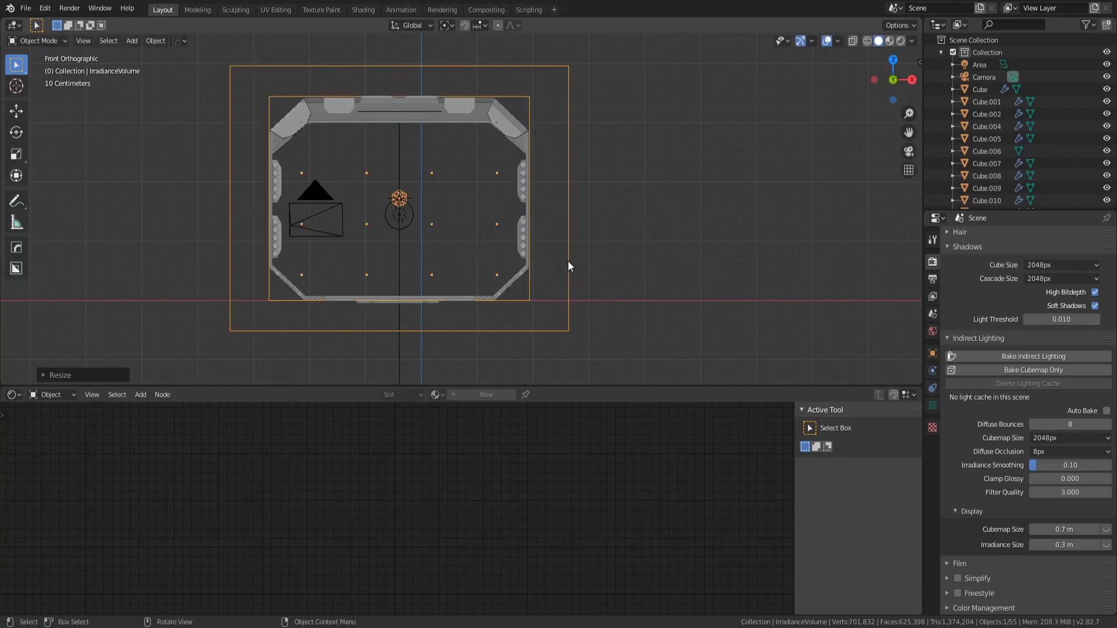
Step: From the top view, duplicate the irradiance volume and place a copy directly beyond the first one along Y
{"action": "key", "text": "KP_7"}
{"action": "scroll", "coordinate": [541, 267], "scroll_direction": "down", "scroll_amount": 5}
{"action": "middle_click_drag", "start_coordinate": [487, 331], "coordinate": [483, 246], "text": "shift"}
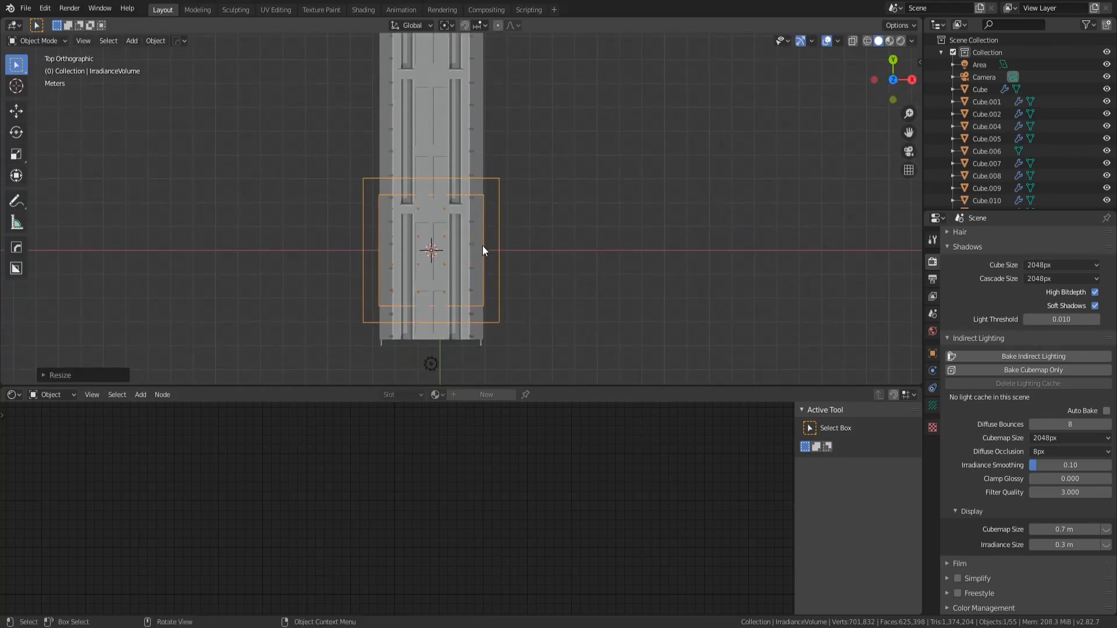
{"action": "key", "text": "shift+d"}
{"action": "key", "text": "y"}
{"action": "left_click", "coordinate": [484, 103]}
{"action": "key", "text": "shift+d"}
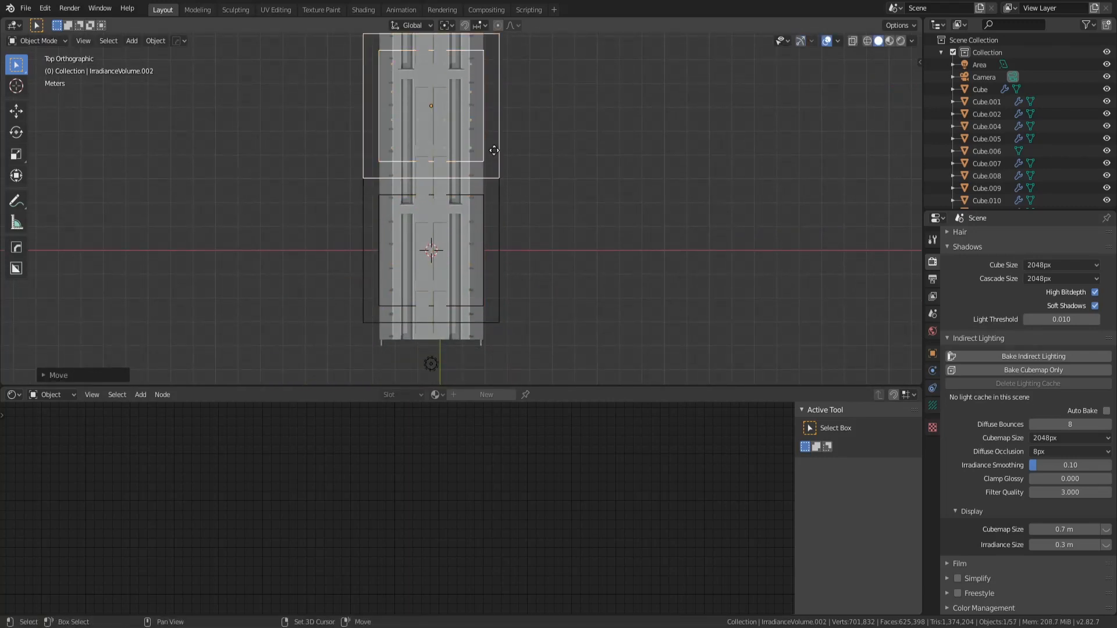
{"action": "key", "text": "y"}
{"action": "left_click", "coordinate": [498, 327]}
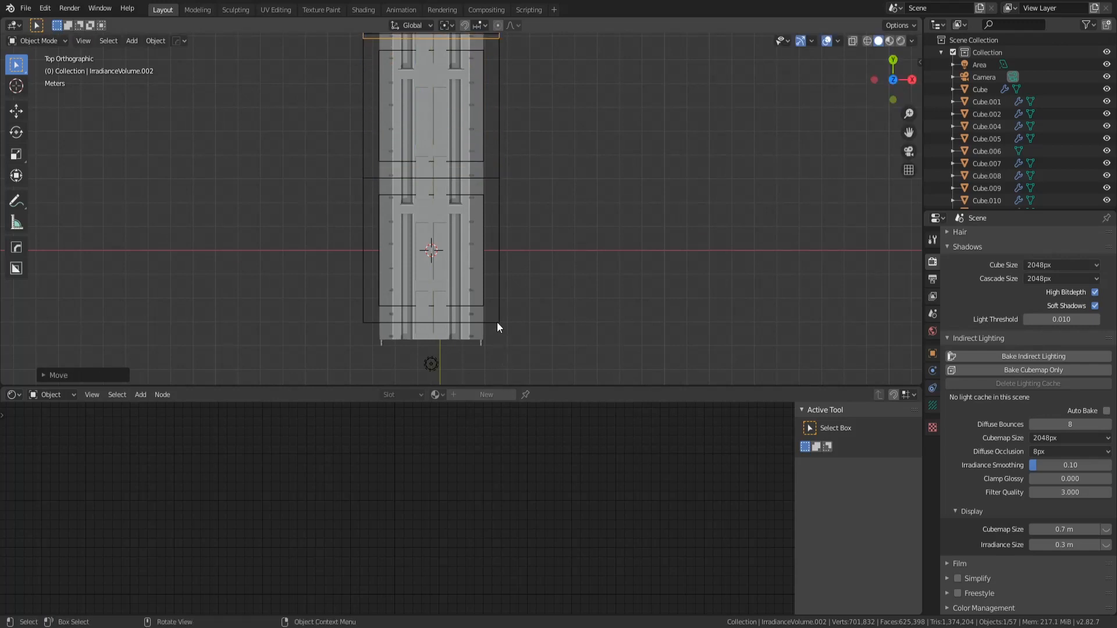
Step: Delete the extra irradiance volumes, keeping a single one at the corridor's near end
{"action": "scroll", "coordinate": [497, 327], "scroll_direction": "down", "scroll_amount": 4}
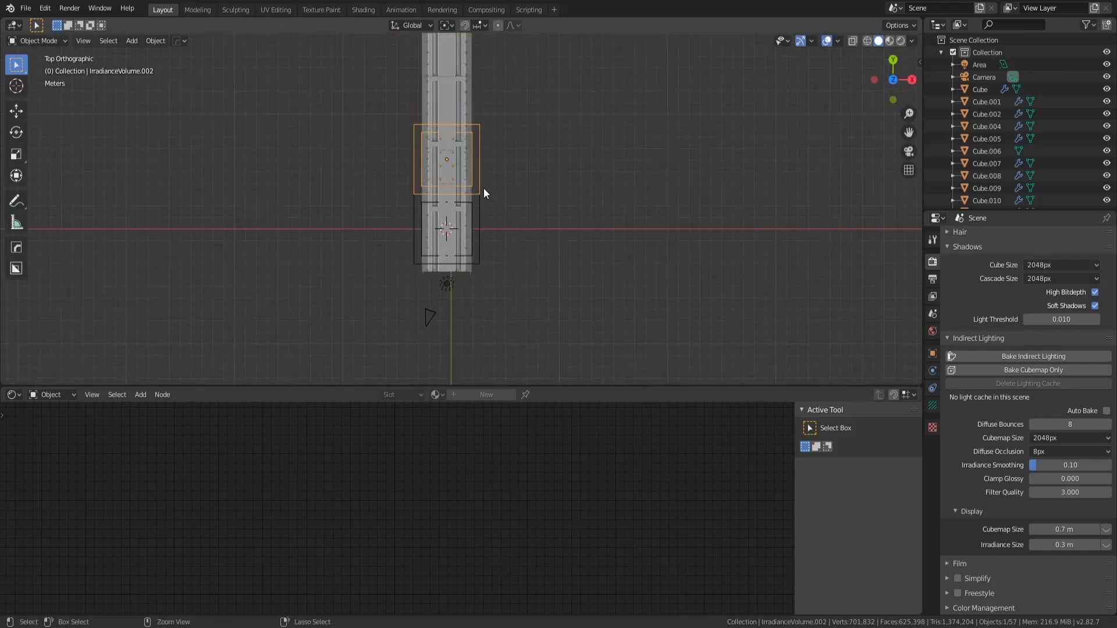
{"action": "left_click", "coordinate": [480, 205]}
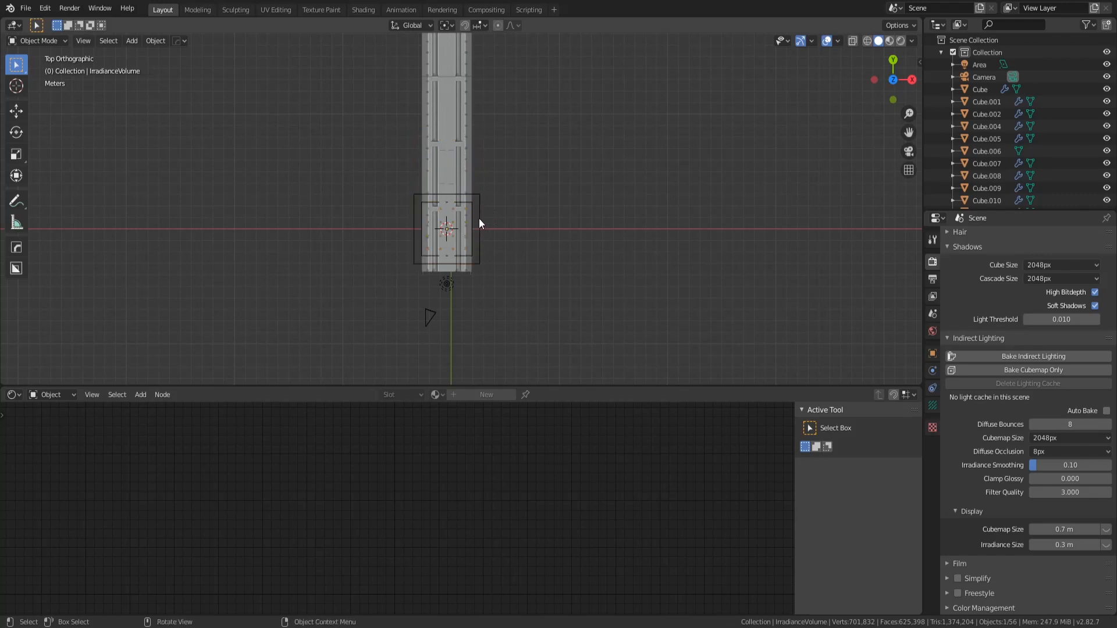
{"action": "left_click", "coordinate": [477, 220]}
{"action": "left_click", "coordinate": [483, 240]}
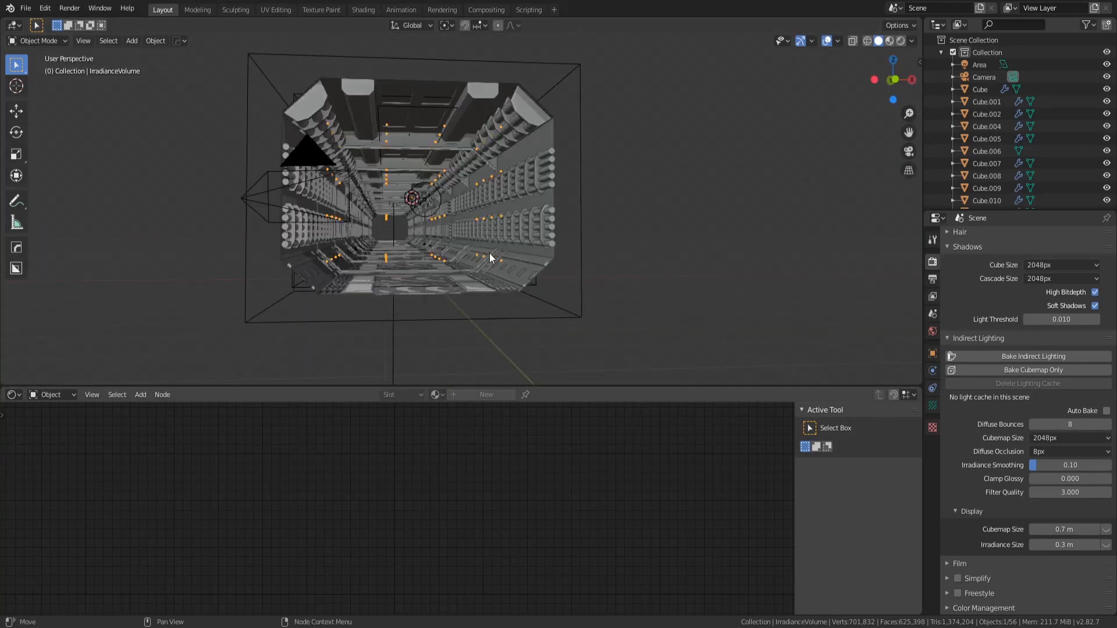
{"action": "key", "text": "Delete"}
{"action": "left_click", "coordinate": [567, 303]}
Step: In the top view, scale the remaining irradiance volume about 3.6 times along Y and move it about 4 m down the corridor
{"action": "key", "text": "KP_7"}
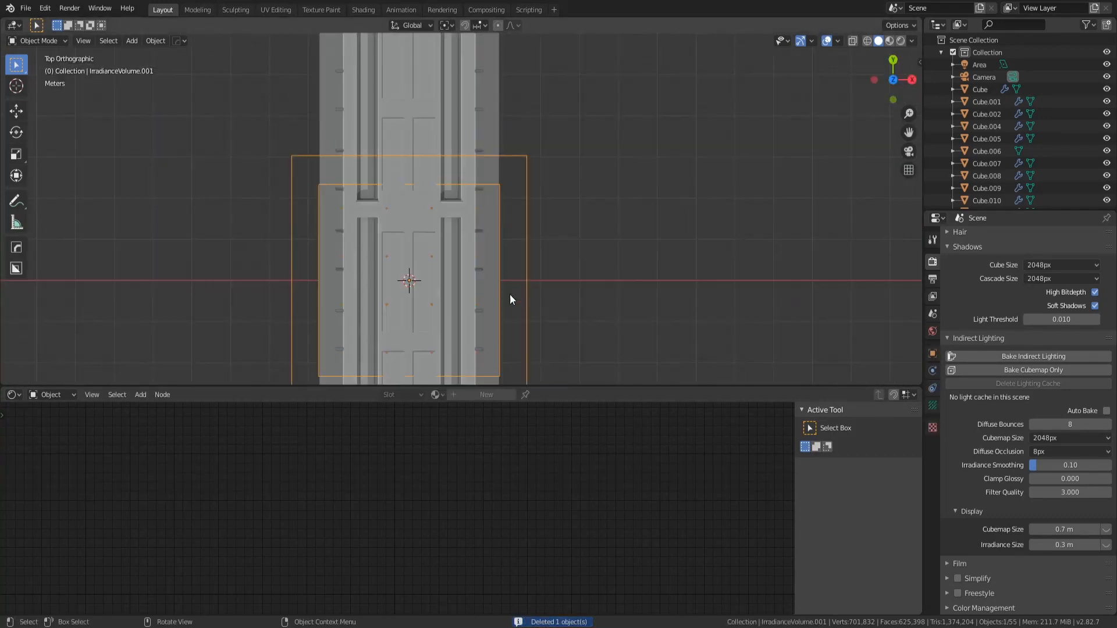
{"action": "scroll", "coordinate": [509, 295], "scroll_direction": "down", "scroll_amount": 3}
{"action": "middle_click_drag", "start_coordinate": [473, 282], "coordinate": [471, 239], "text": "shift"}
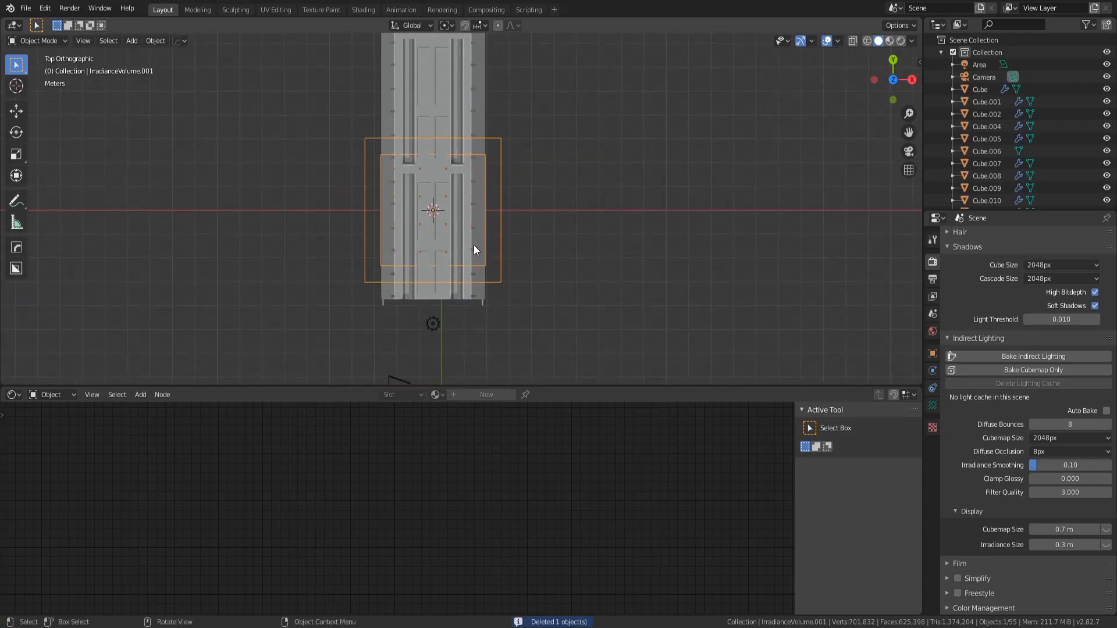
{"action": "key", "text": "s"}
{"action": "key", "text": "y"}
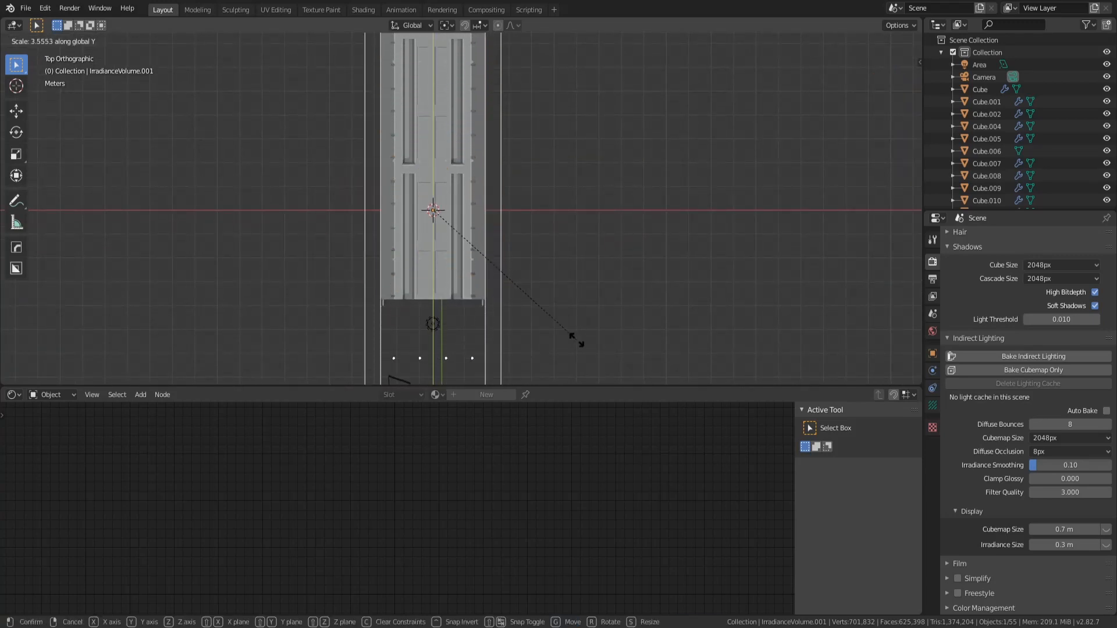
{"action": "left_click", "coordinate": [576, 336]}
{"action": "scroll", "coordinate": [485, 303], "scroll_direction": "down", "scroll_amount": 1}
{"action": "key", "text": "g"}
{"action": "key", "text": "y"}
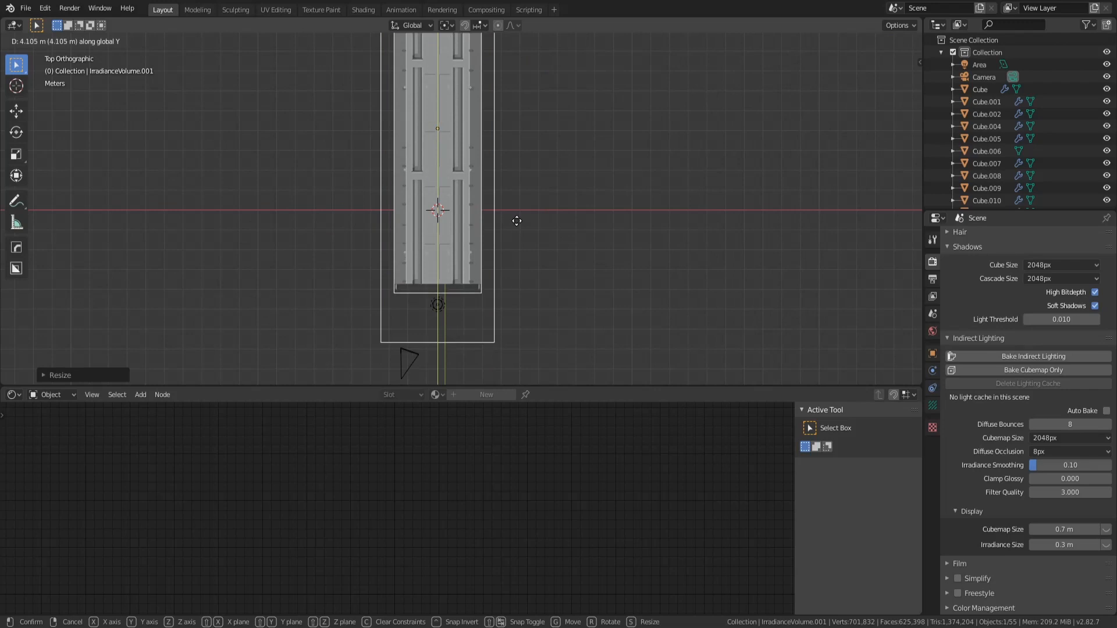
{"action": "left_click", "coordinate": [518, 218]}
Step: Lengthen the irradiance volume further along Y and shift it forward until its inner bounds start at the corridor's near end
{"action": "middle_click_drag", "start_coordinate": [519, 220], "coordinate": [472, 309]}
{"action": "key", "text": "KP_7"}
{"action": "key", "text": "s"}
{"action": "key", "text": "y"}
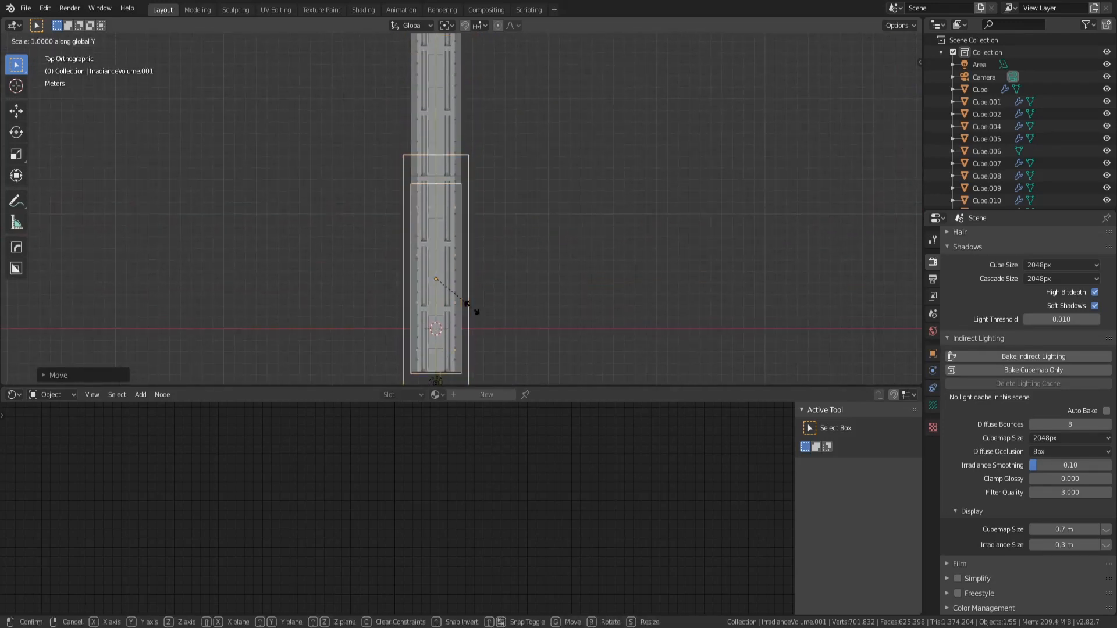
{"action": "left_click", "coordinate": [501, 312]}
{"action": "key", "text": "g"}
{"action": "key", "text": "y"}
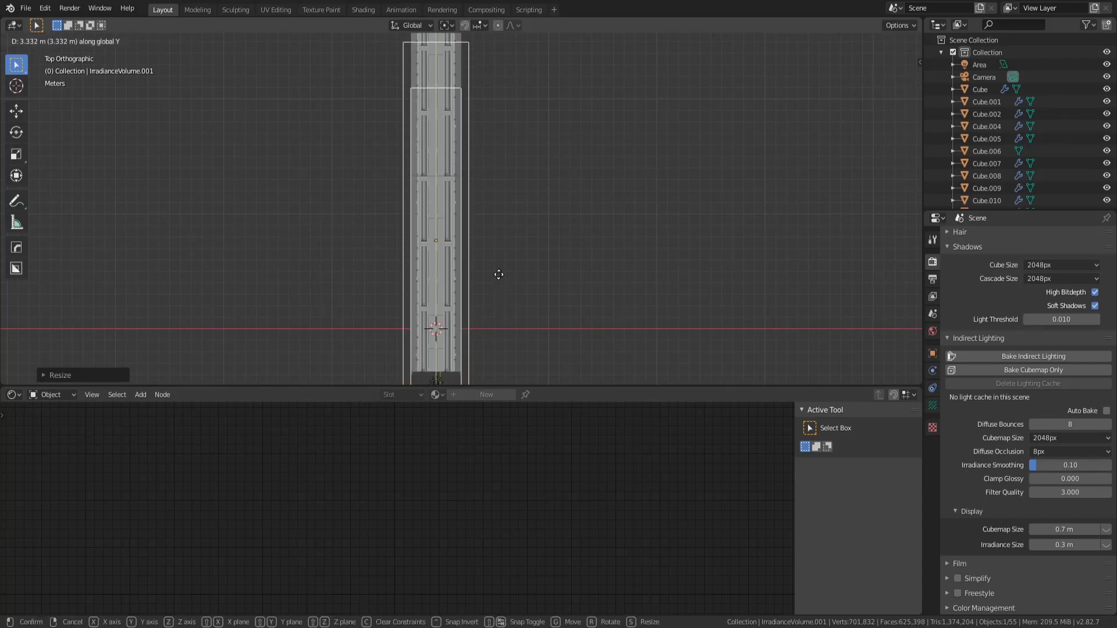
{"action": "left_click", "coordinate": [504, 251]}
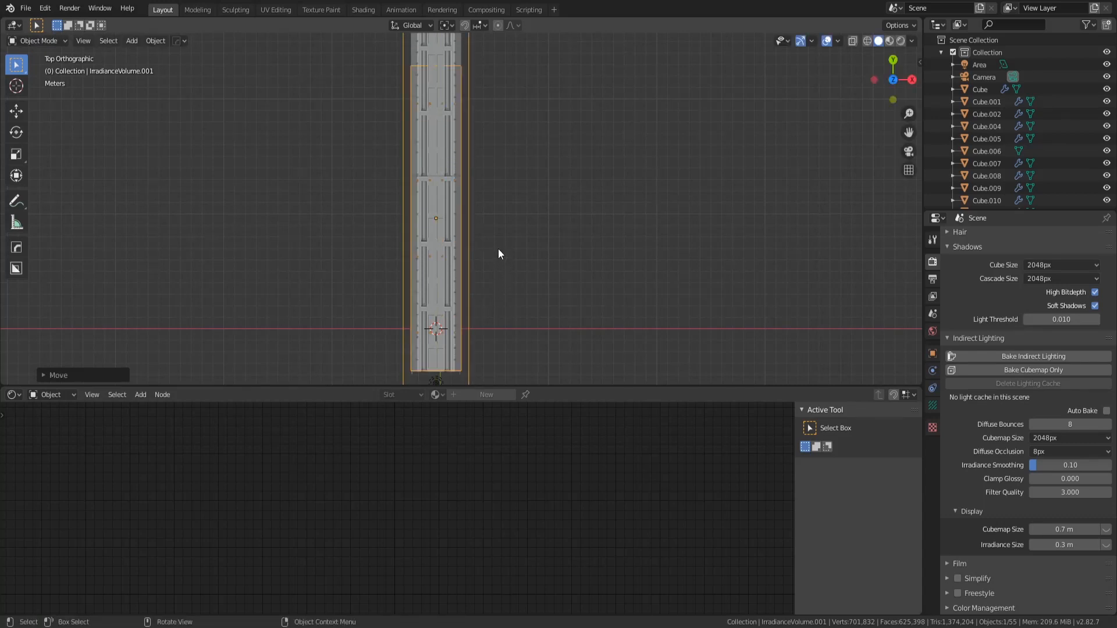
Step: Examine how far the irradiance volume reaches along the corridor and how its sample points are spread inside
{"action": "scroll", "coordinate": [496, 175], "scroll_direction": "down", "scroll_amount": 3}
{"action": "middle_click_drag", "start_coordinate": [496, 173], "coordinate": [468, 209], "text": "shift"}
{"action": "scroll", "coordinate": [495, 143], "scroll_direction": "down", "scroll_amount": 2}
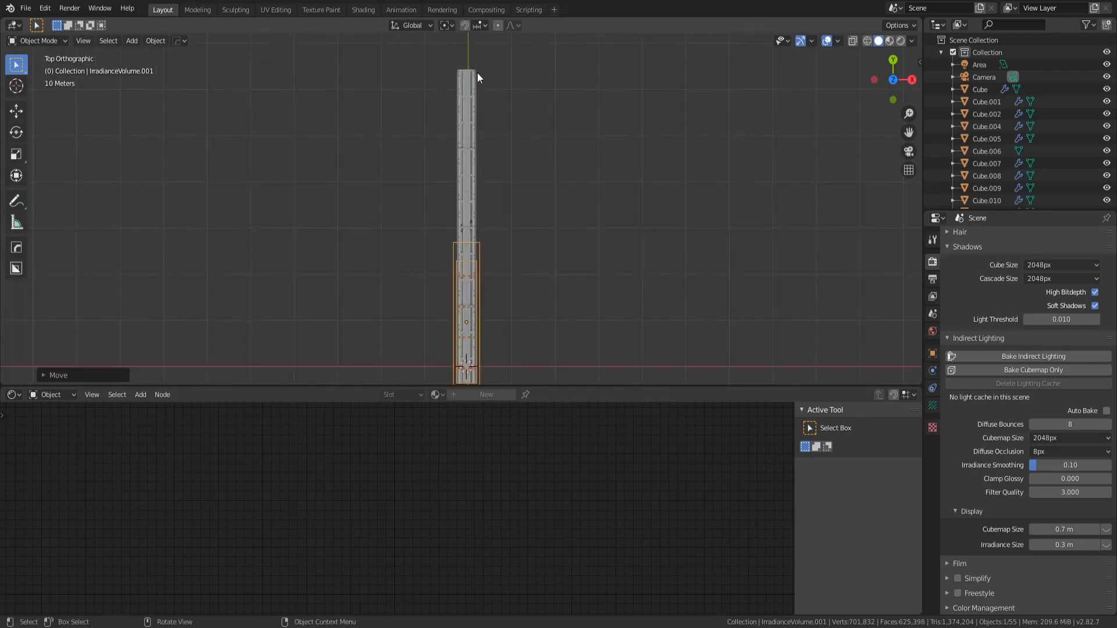
{"action": "middle_click_drag", "start_coordinate": [534, 292], "coordinate": [484, 232]}
{"action": "scroll", "coordinate": [484, 232], "scroll_direction": "up", "scroll_amount": 10}
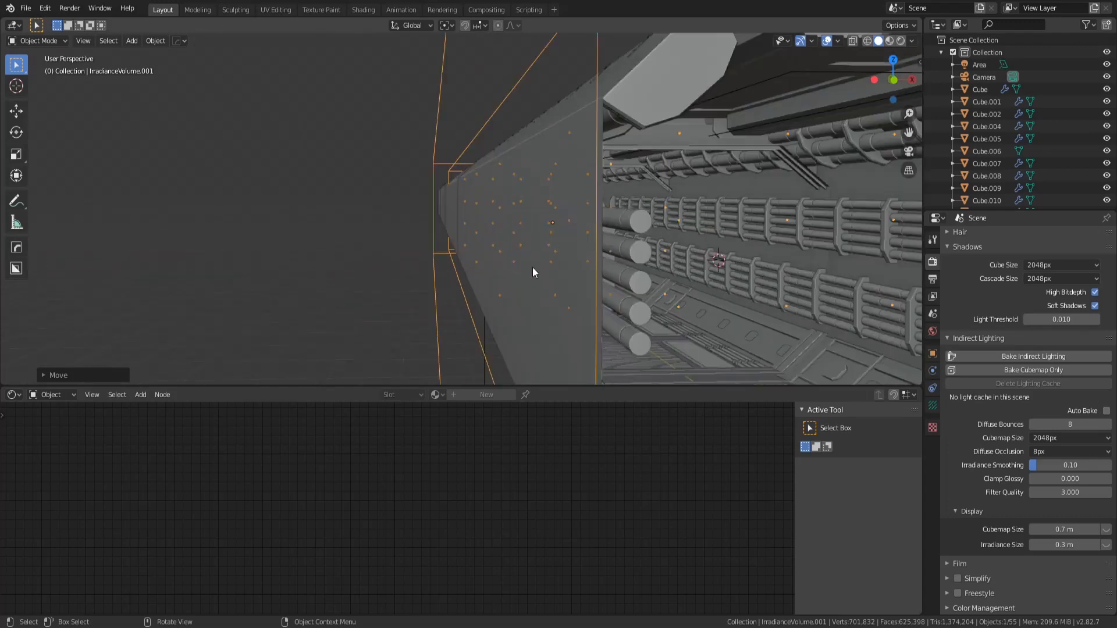
{"action": "mouse_move", "coordinate": [555, 256]}
{"action": "middle_mouse_down"}
{"action": "mouse_move", "coordinate": [536, 251]}
{"action": "mouse_move", "coordinate": [569, 274]}
{"action": "mouse_move", "coordinate": [574, 256]}
{"action": "middle_mouse_up"}
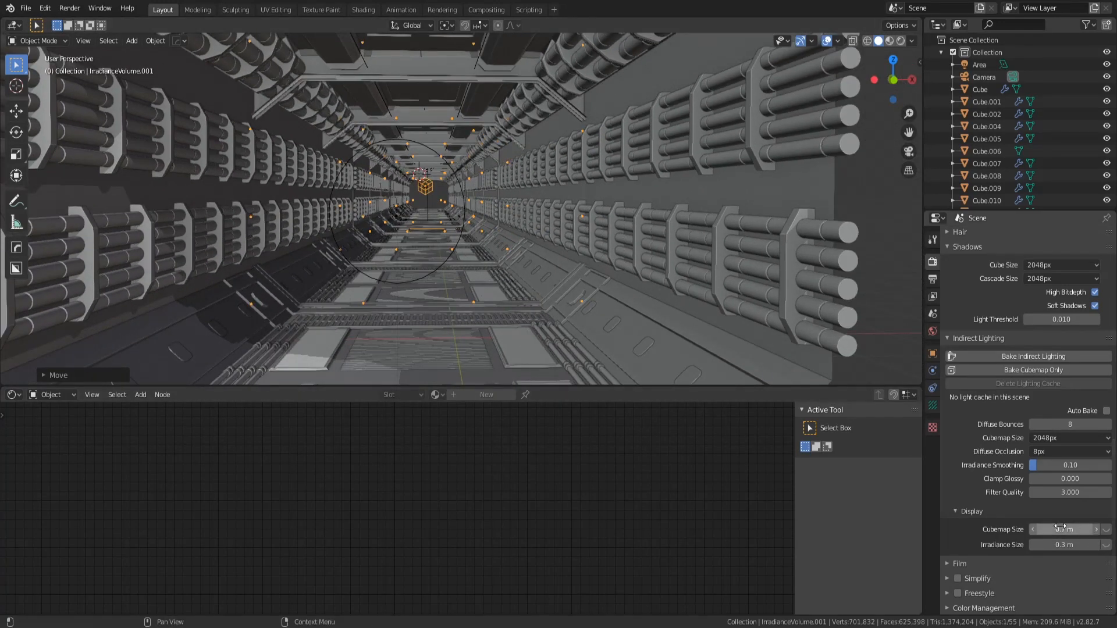
Step: Set the irradiance volume's probe resolution to 8 in X, Y and Z
{"action": "left_click", "coordinate": [933, 405]}
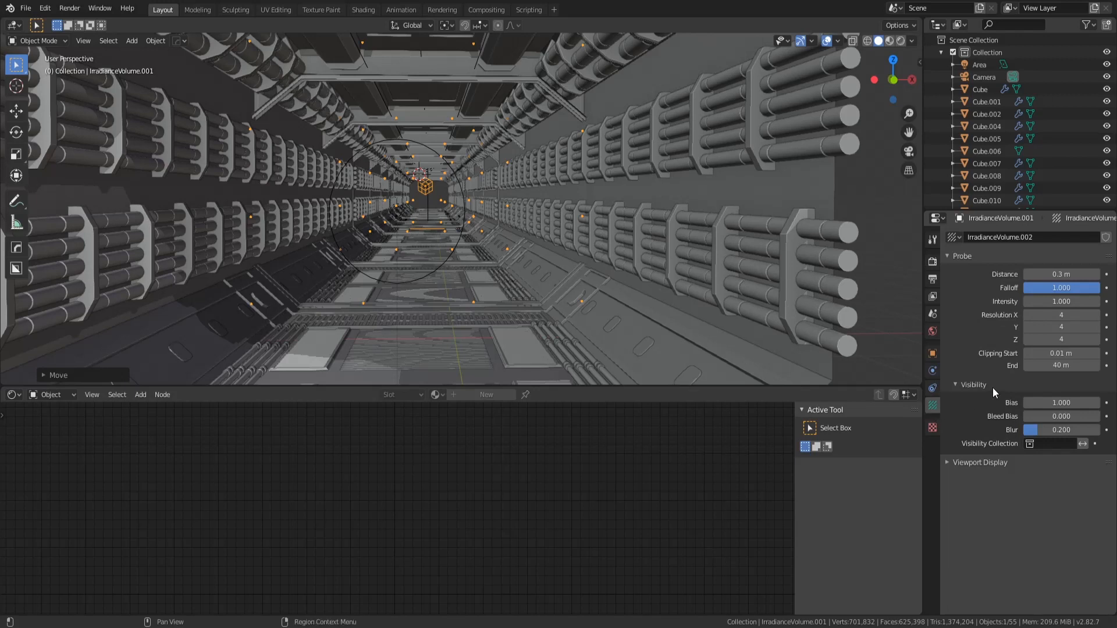
{"action": "left_click", "coordinate": [1063, 315]}
{"action": "key", "text": "Return"}
{"action": "left_click", "coordinate": [1067, 327]}
{"action": "type", "text": "8"}
{"action": "key", "text": "Return"}
{"action": "left_click", "coordinate": [1044, 339]}
{"action": "type", "text": "8"}
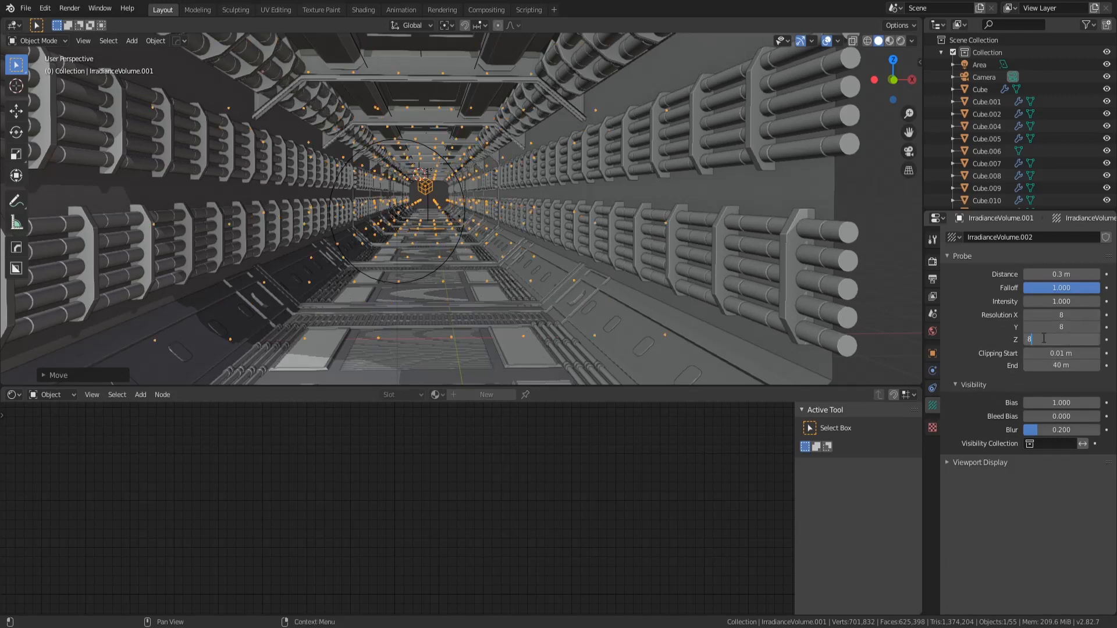
{"action": "key", "text": "Return"}
{"action": "scroll", "coordinate": [646, 278], "scroll_direction": "down", "scroll_amount": 8}
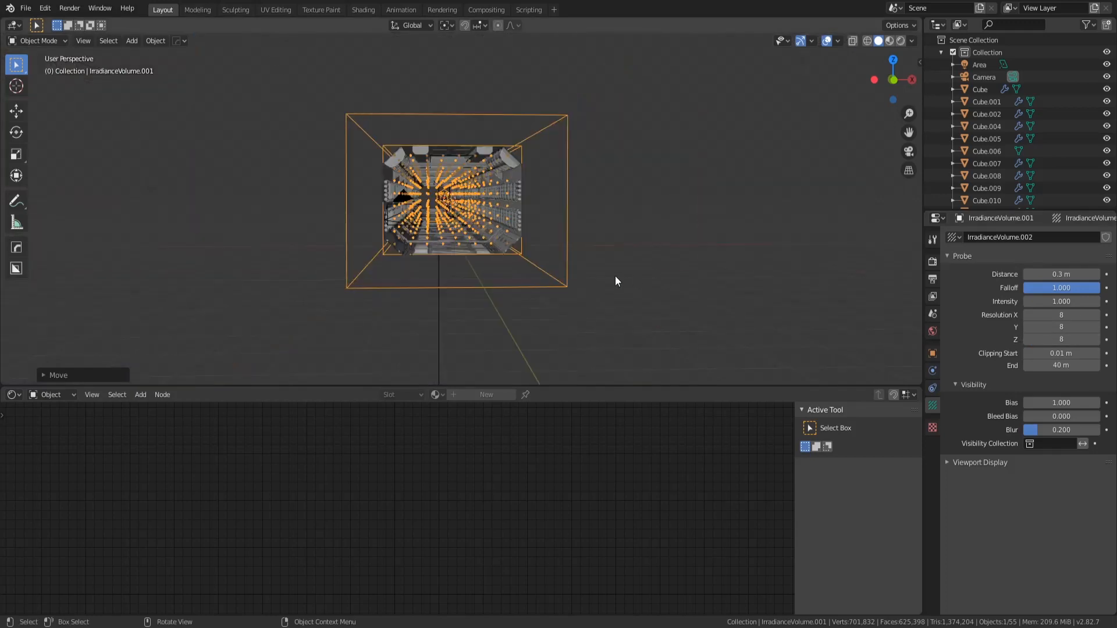
Step: Examine how the irradiance volume's sample points are spread inside the corridor, in perspective and from the front
{"action": "scroll", "coordinate": [470, 299], "scroll_direction": "up", "scroll_amount": 10}
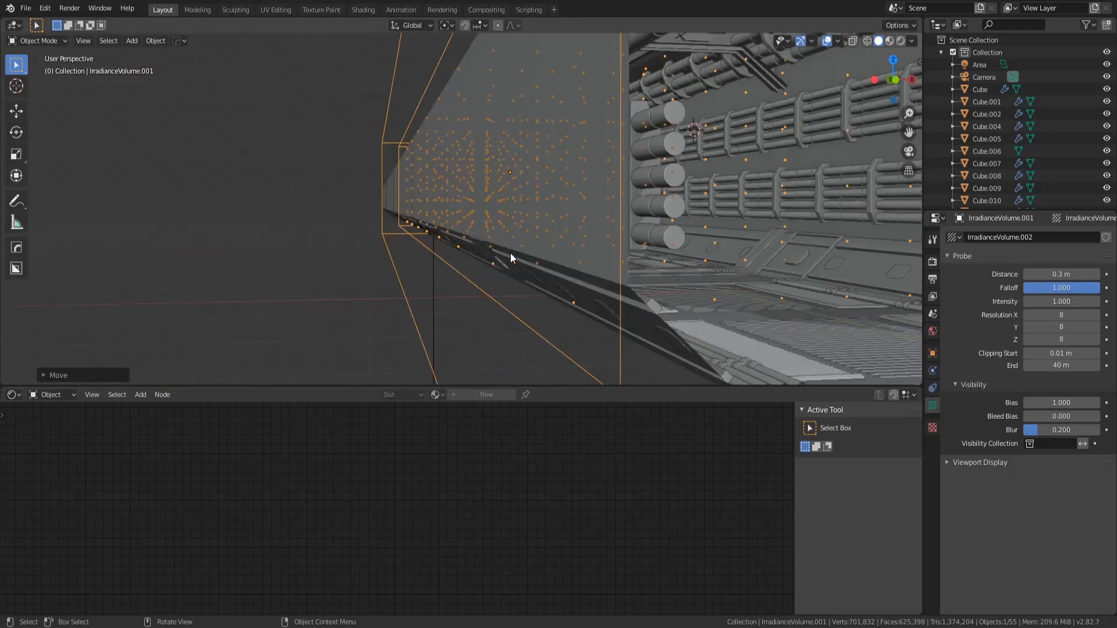
{"action": "scroll", "coordinate": [593, 227], "scroll_direction": "up", "scroll_amount": 5}
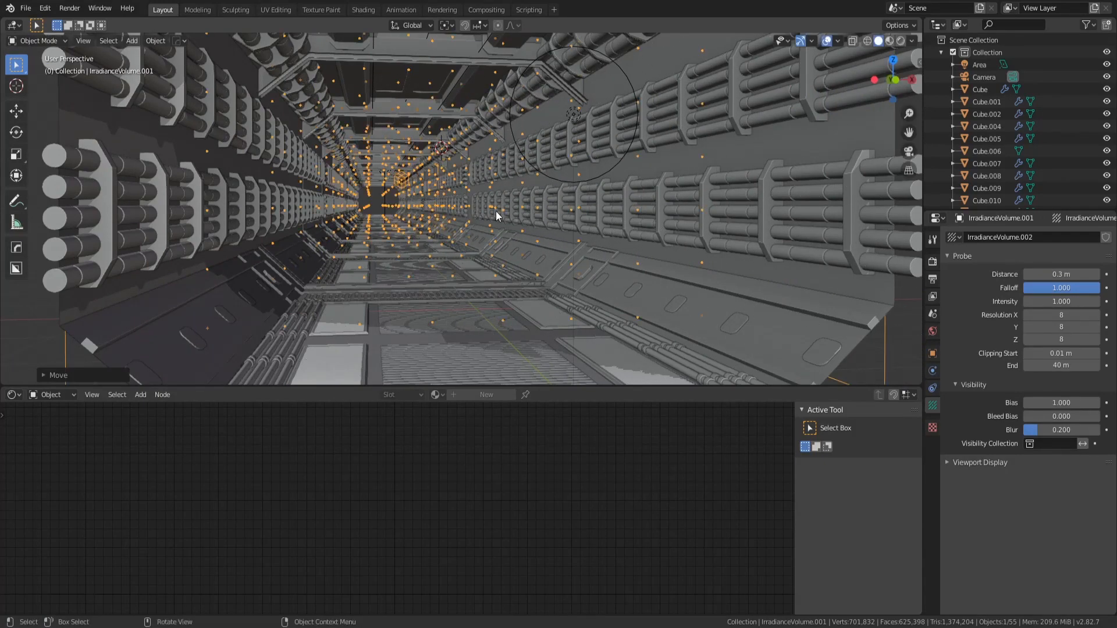
{"action": "left_click", "coordinate": [902, 336]}
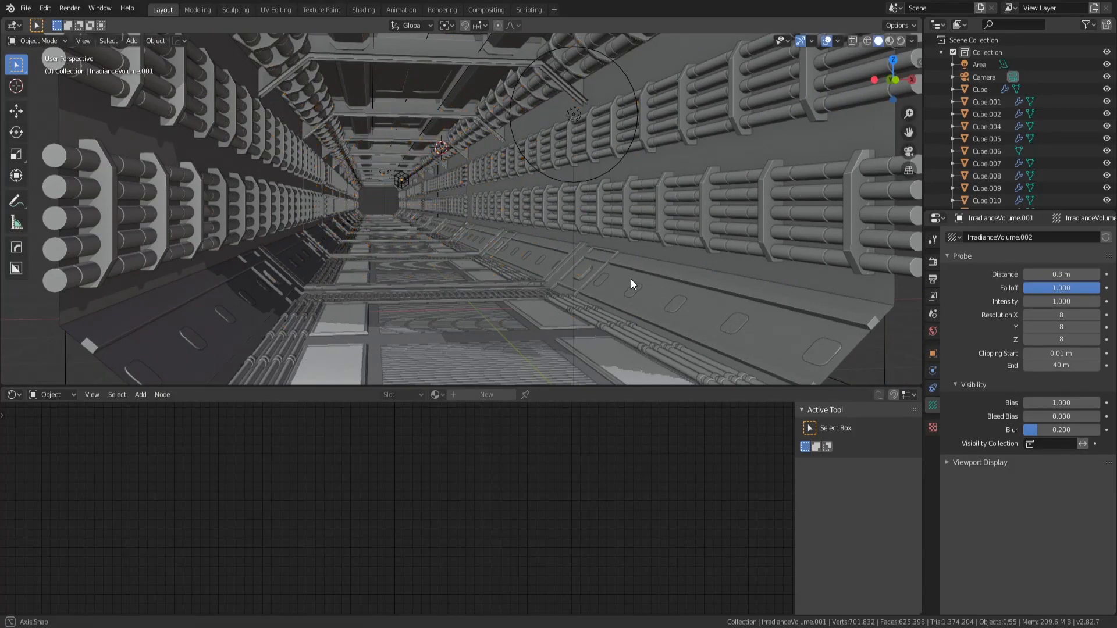
{"action": "left_click", "coordinate": [888, 348]}
{"action": "middle_click_drag", "start_coordinate": [620, 275], "coordinate": [616, 275]}
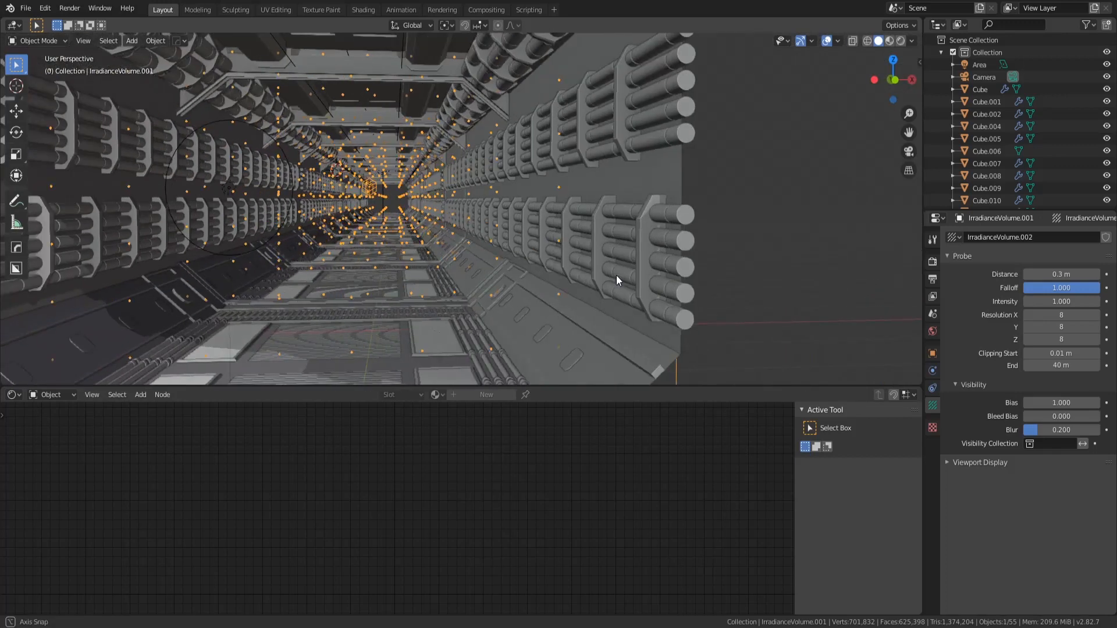
{"action": "key", "text": "KP_1"}
{"action": "scroll", "coordinate": [414, 205], "scroll_direction": "up", "scroll_amount": 6}
{"action": "middle_click_drag", "start_coordinate": [458, 221], "coordinate": [681, 251], "text": "shift"}
{"action": "scroll", "coordinate": [374, 217], "scroll_direction": "up", "scroll_amount": 2}
Step: Try irradiance resolutions of 1 in Y and 6 in X, undoing the Y change and restoring X to 8
{"action": "left_click", "coordinate": [1049, 329]}
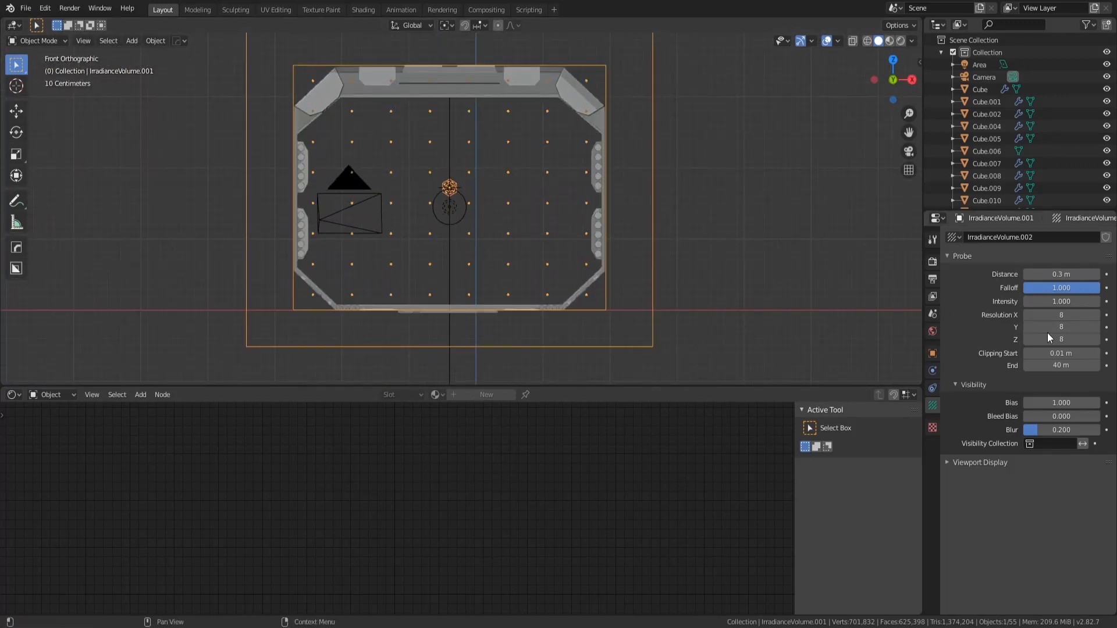
{"action": "type", "text": "1"}
{"action": "key", "text": "Return"}
{"action": "key", "text": "ctrl+z"}
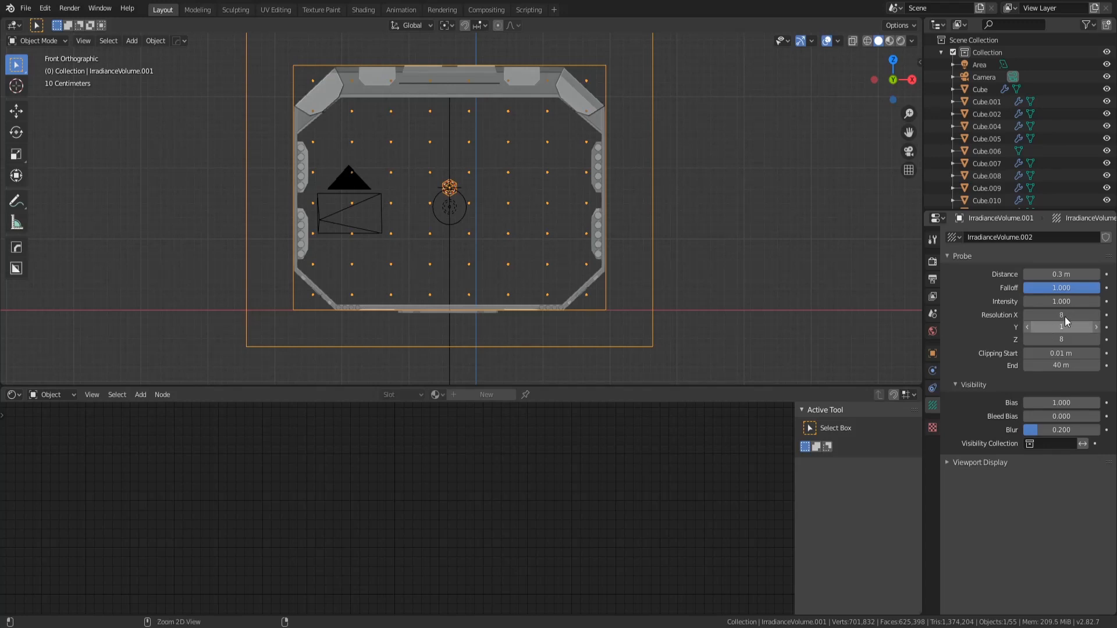
{"action": "left_click", "coordinate": [1064, 316]}
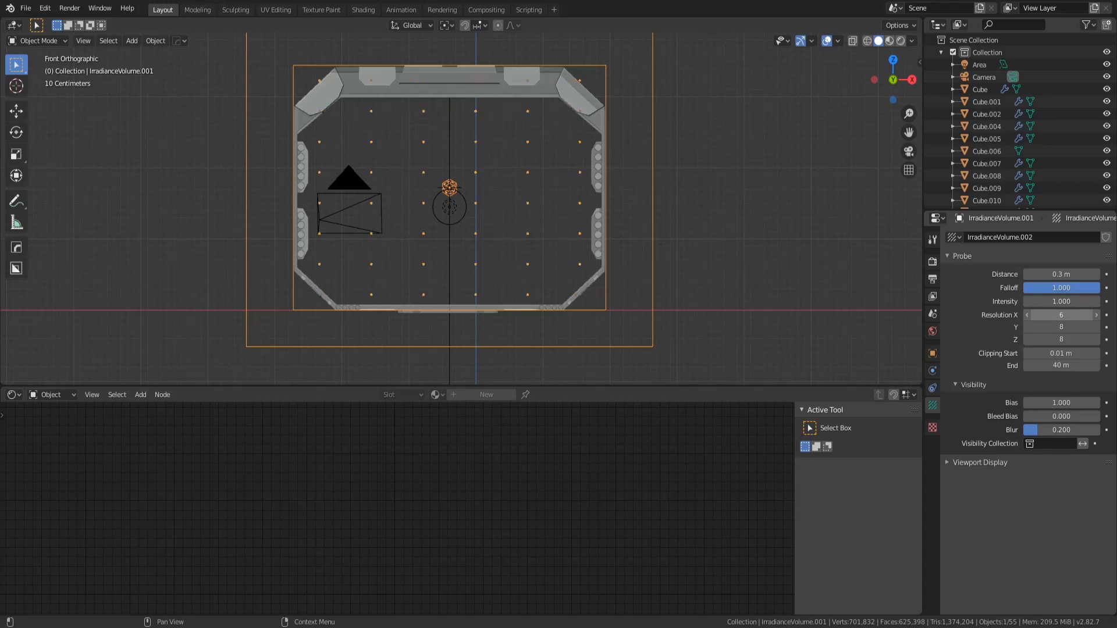
{"action": "left_click", "coordinate": [1063, 315]}
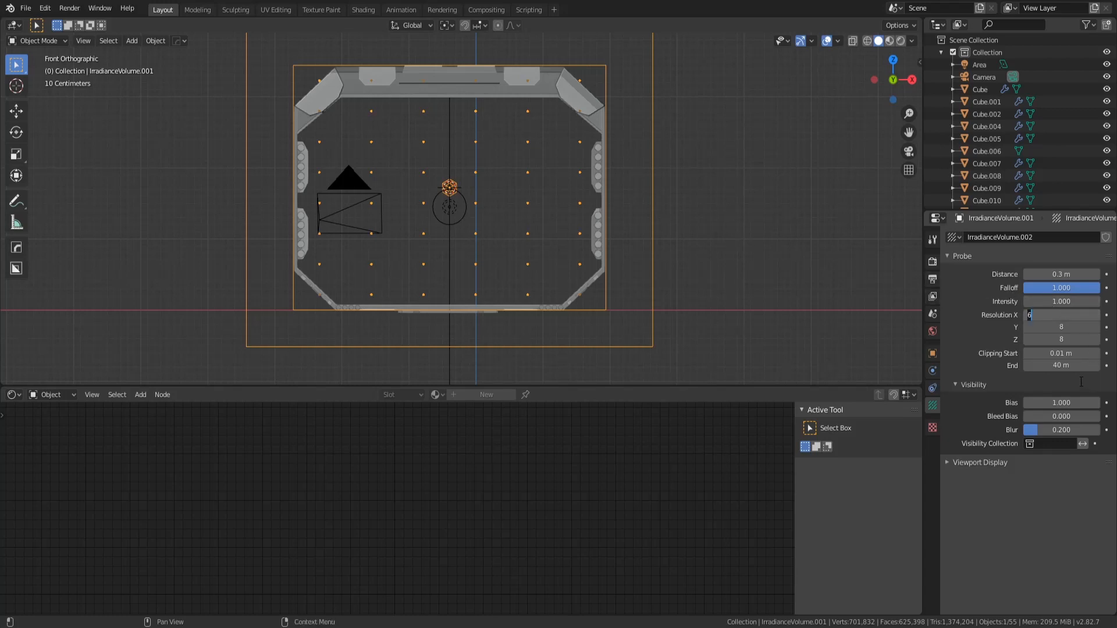
{"action": "type", "text": "8"}
{"action": "key", "text": "Return"}
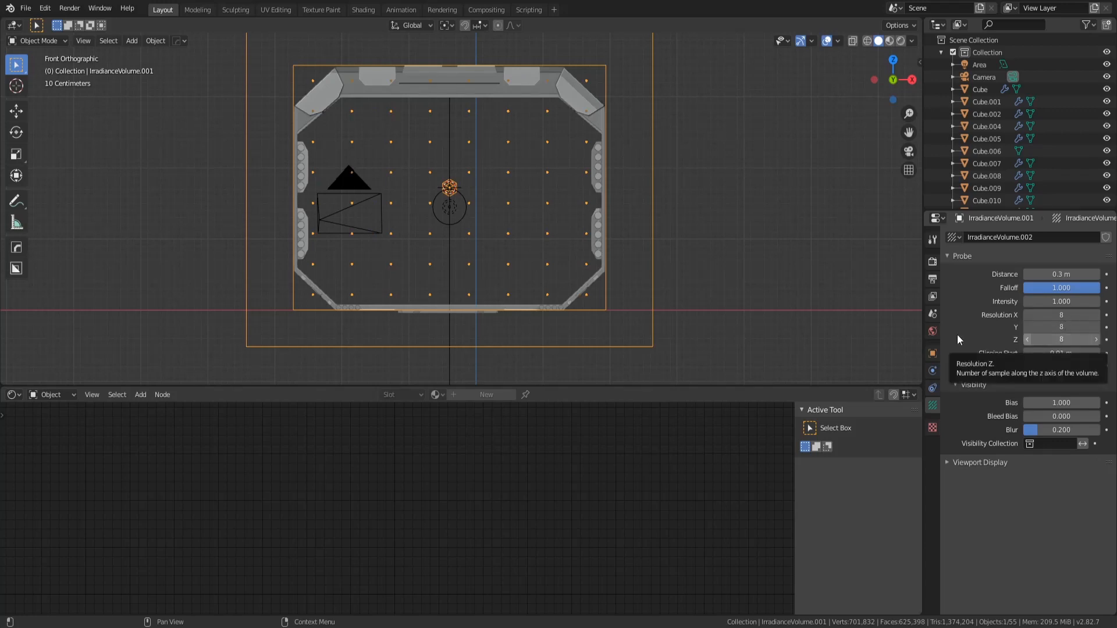
Step: Set the irradiance volume's probe resolution to 7 in X, Y and Z
{"action": "scroll", "coordinate": [595, 288], "scroll_direction": "down", "scroll_amount": 2}
{"action": "middle_click_drag", "start_coordinate": [594, 289], "coordinate": [587, 292]}
{"action": "left_click", "coordinate": [1079, 340]}
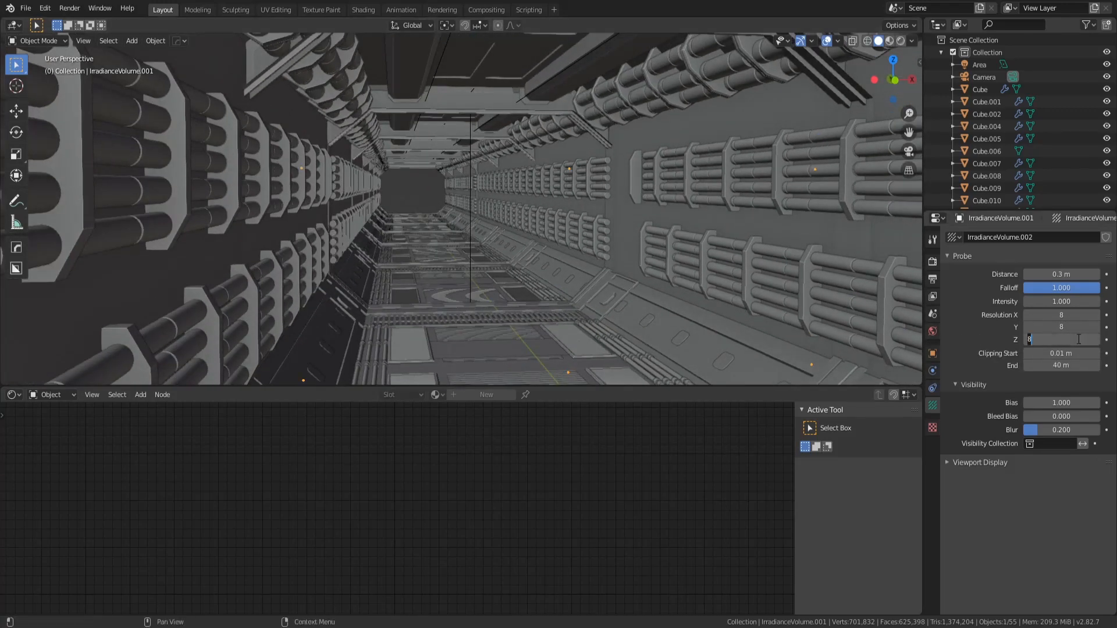
{"action": "type", "text": "7"}
{"action": "key", "text": "Return"}
{"action": "left_click", "coordinate": [1057, 326]}
{"action": "type", "text": "7"}
{"action": "key", "text": "Return"}
{"action": "left_click", "coordinate": [1070, 313]}
{"action": "type", "text": "7"}
{"action": "key", "text": "Return"}
Step: Examine the sample point spacing along the corridor and how the irradiance volume encloses it
{"action": "scroll", "coordinate": [767, 279], "scroll_direction": "up", "scroll_amount": 6}
{"action": "middle_click_drag", "start_coordinate": [684, 287], "coordinate": [669, 285]}
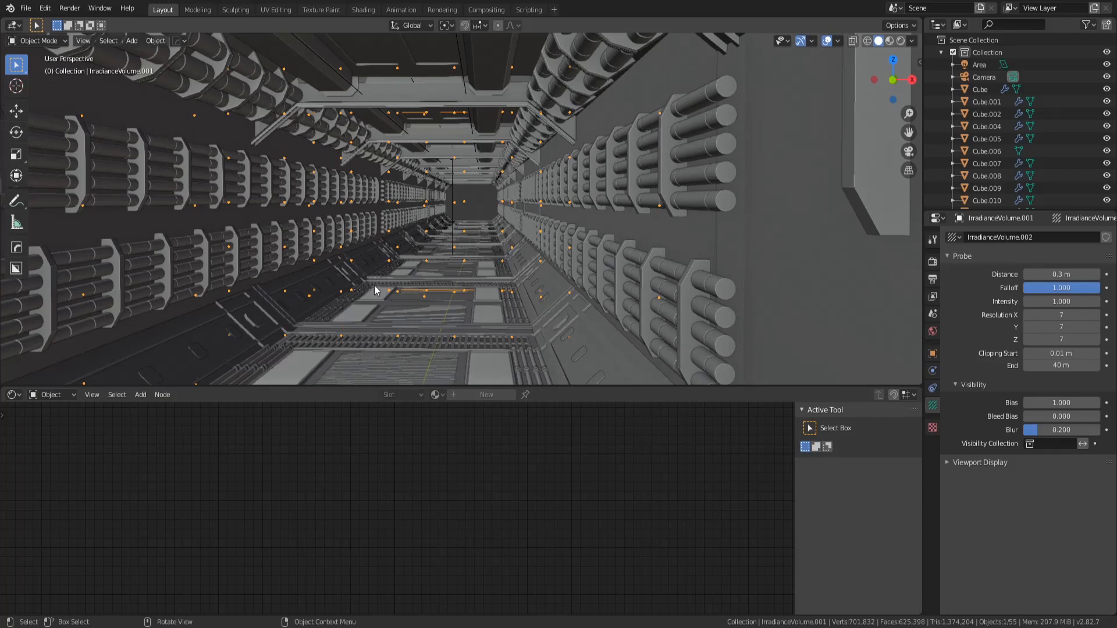
{"action": "middle_click_drag", "start_coordinate": [375, 289], "coordinate": [481, 267]}
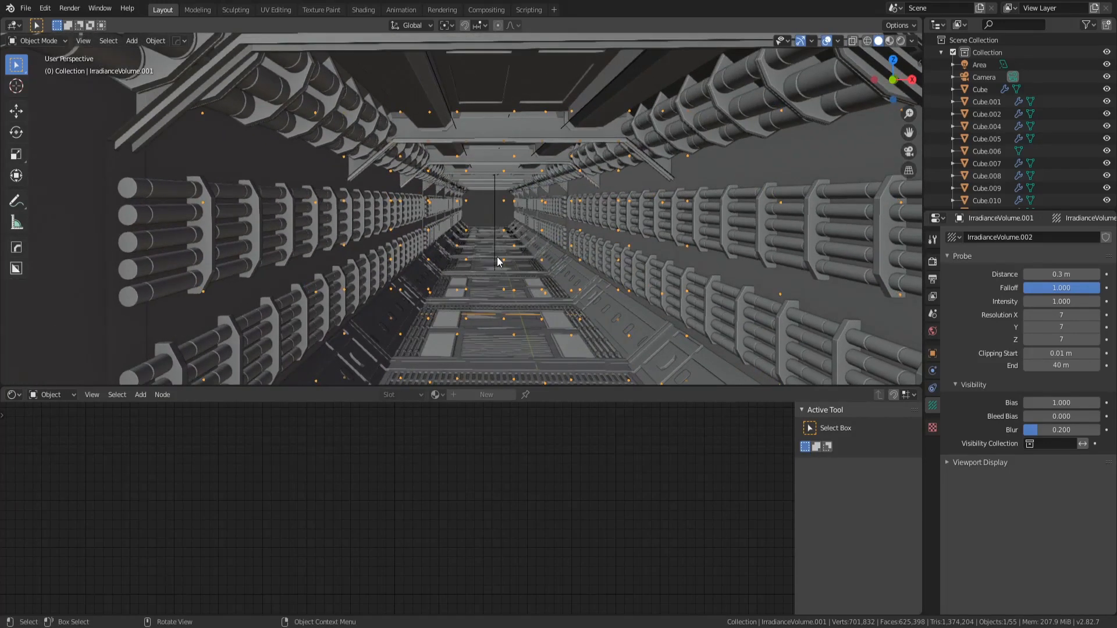
{"action": "scroll", "coordinate": [626, 184], "scroll_direction": "up", "scroll_amount": 2}
{"action": "middle_click_drag", "start_coordinate": [596, 267], "coordinate": [605, 239], "text": "shift"}
{"action": "scroll", "coordinate": [599, 268], "scroll_direction": "up", "scroll_amount": 2}
{"action": "scroll", "coordinate": [581, 250], "scroll_direction": "down", "scroll_amount": 8}
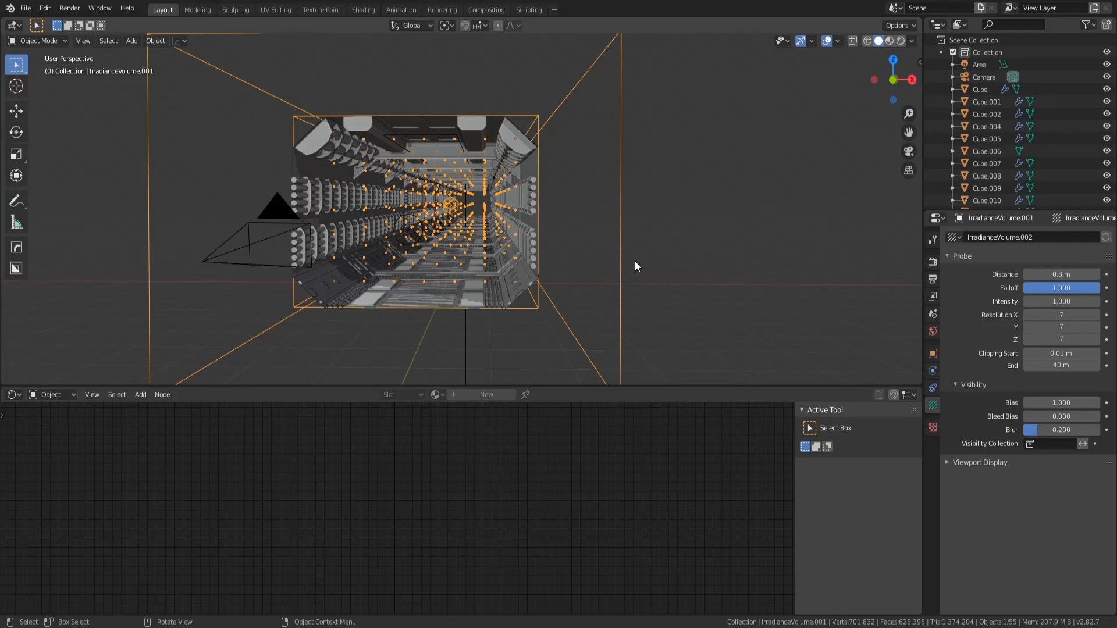
{"action": "left_click", "coordinate": [576, 268]}
{"action": "left_click", "coordinate": [549, 306]}
Step: In the top view, add a reflection cubemap at the corridor's near end and scale it up about 1.17 times to span the corridor's width
{"action": "key", "text": "KP_7"}
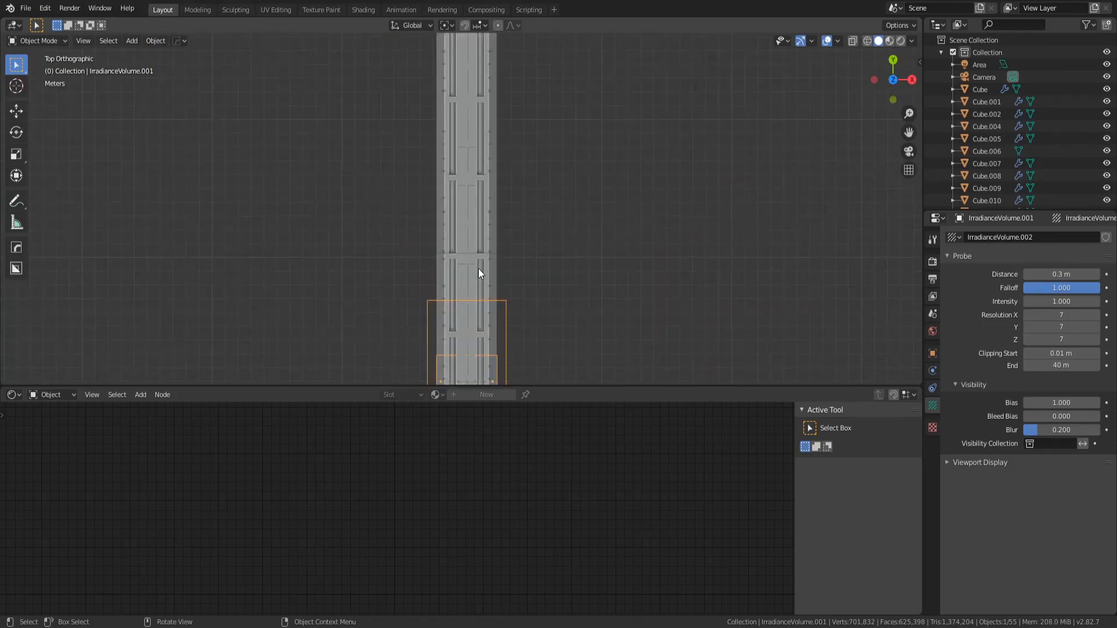
{"action": "key", "text": "shift+a"}
{"action": "mouse_move", "coordinate": [481, 278]}
{"action": "left_click", "coordinate": [548, 278]}
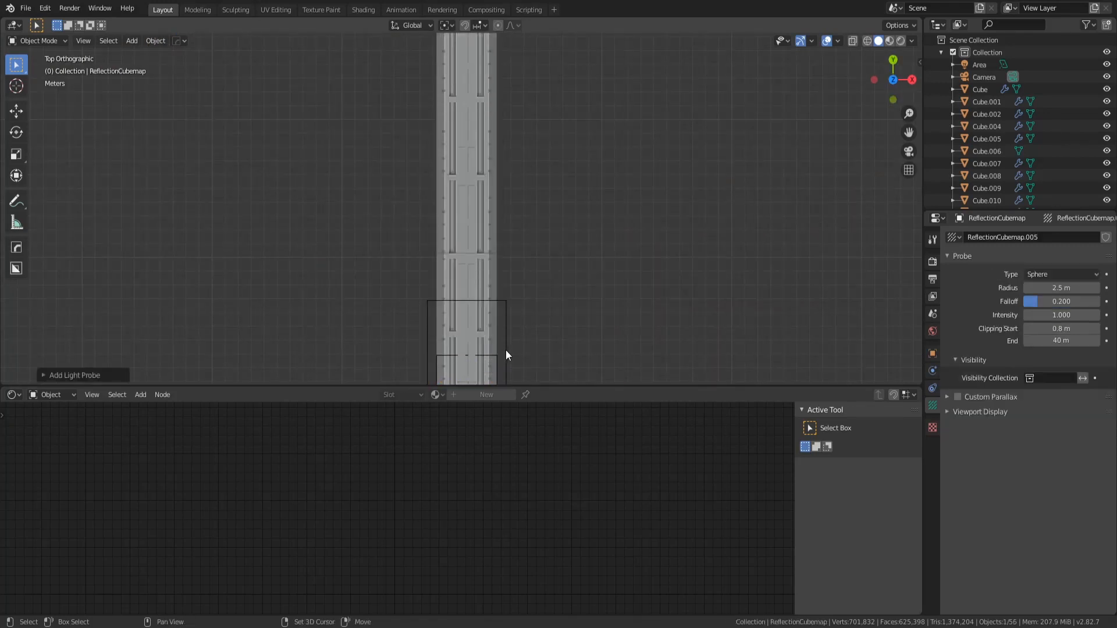
{"action": "middle_click_drag", "start_coordinate": [505, 350], "coordinate": [512, 165], "text": "shift"}
{"action": "scroll", "coordinate": [506, 269], "scroll_direction": "up", "scroll_amount": 3}
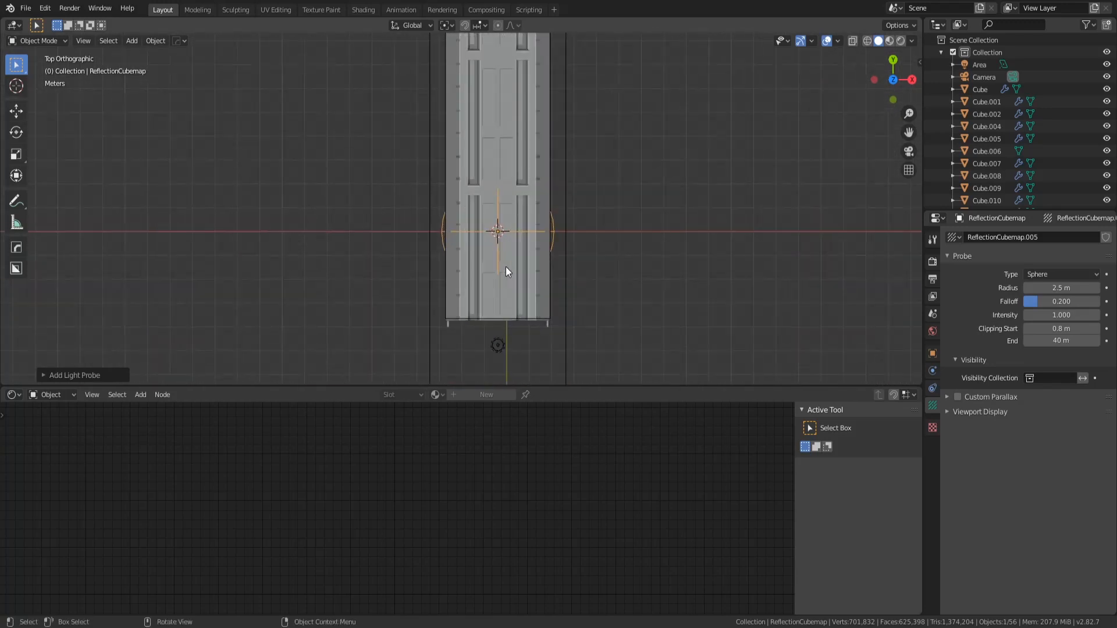
{"action": "key", "text": "s"}
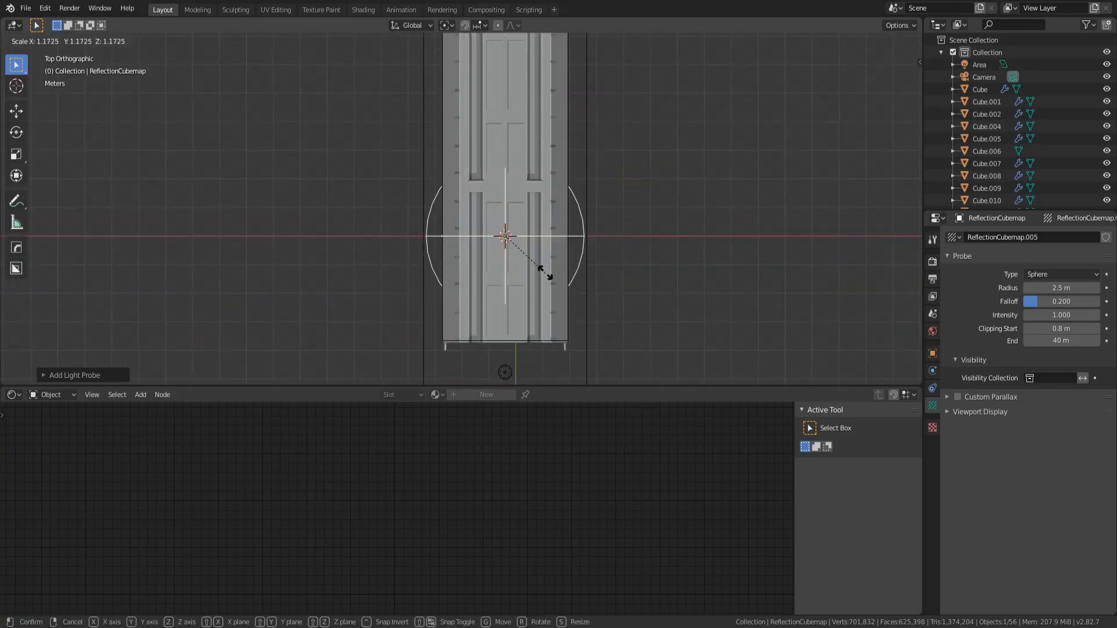
{"action": "left_click", "coordinate": [542, 273]}
{"action": "scroll", "coordinate": [625, 224], "scroll_direction": "up", "scroll_amount": 3}
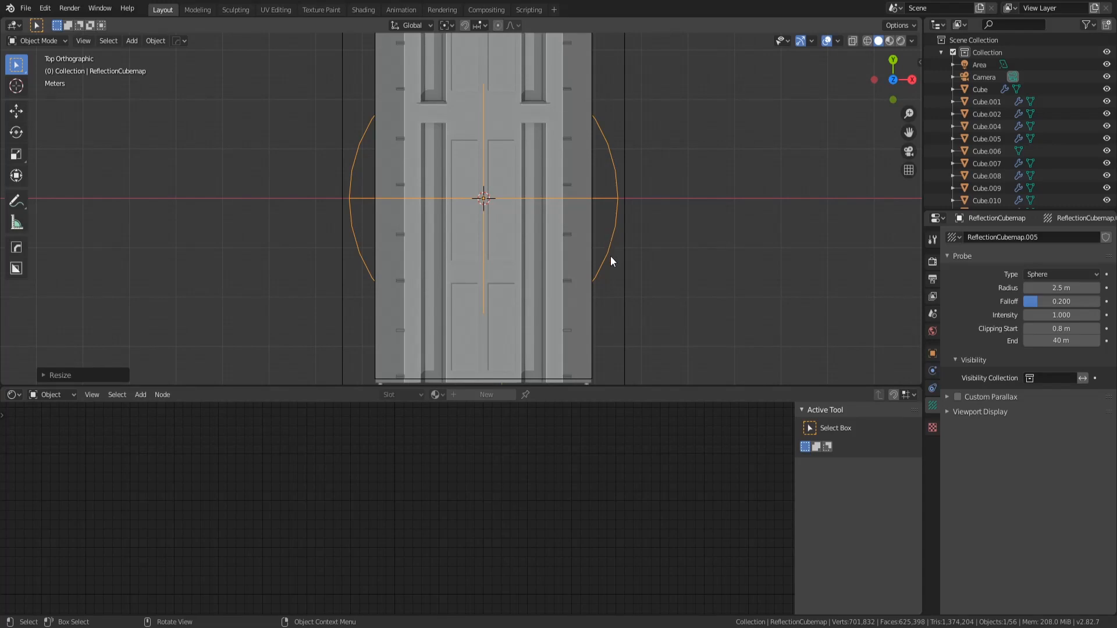
{"action": "key", "text": "s"}
{"action": "right_click", "coordinate": [638, 270]}
Step: Duplicate the reflection cubemap twice along Y, spacing the copies about 3.7 m apart down the corridor
{"action": "key", "text": "shift+d"}
{"action": "right_click", "coordinate": [628, 285]}
{"action": "key", "text": "g"}
{"action": "key", "text": "y"}
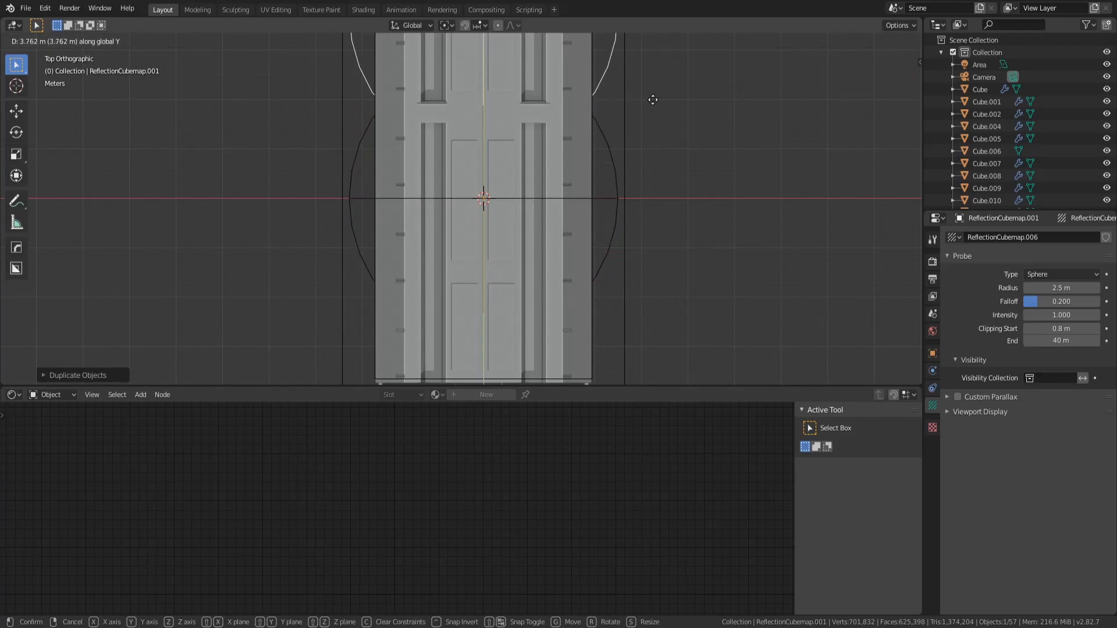
{"action": "left_click", "coordinate": [649, 116]}
{"action": "middle_click_drag", "start_coordinate": [649, 116], "coordinate": [635, 299], "text": "shift"}
{"action": "key", "text": "shift+d"}
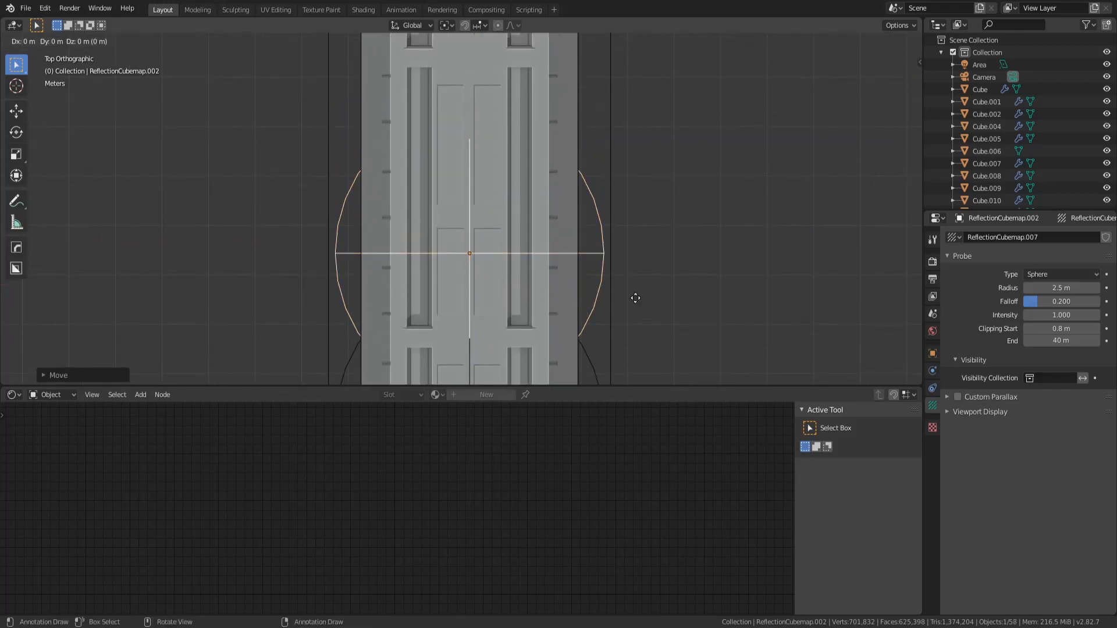
{"action": "key", "text": "y"}
{"action": "left_click", "coordinate": [653, 130]}
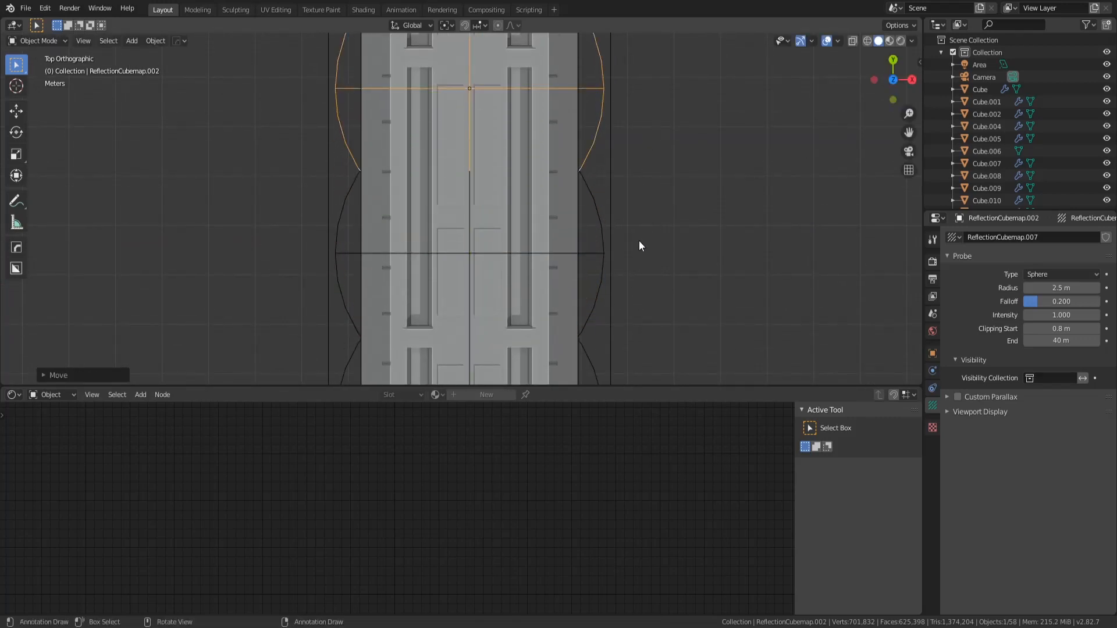
{"action": "scroll", "coordinate": [634, 244], "scroll_direction": "down", "scroll_amount": 4}
{"action": "middle_click_drag", "start_coordinate": [526, 341], "coordinate": [531, 198]}
{"action": "key", "text": "KP_7"}
{"action": "left_click", "coordinate": [533, 308]}
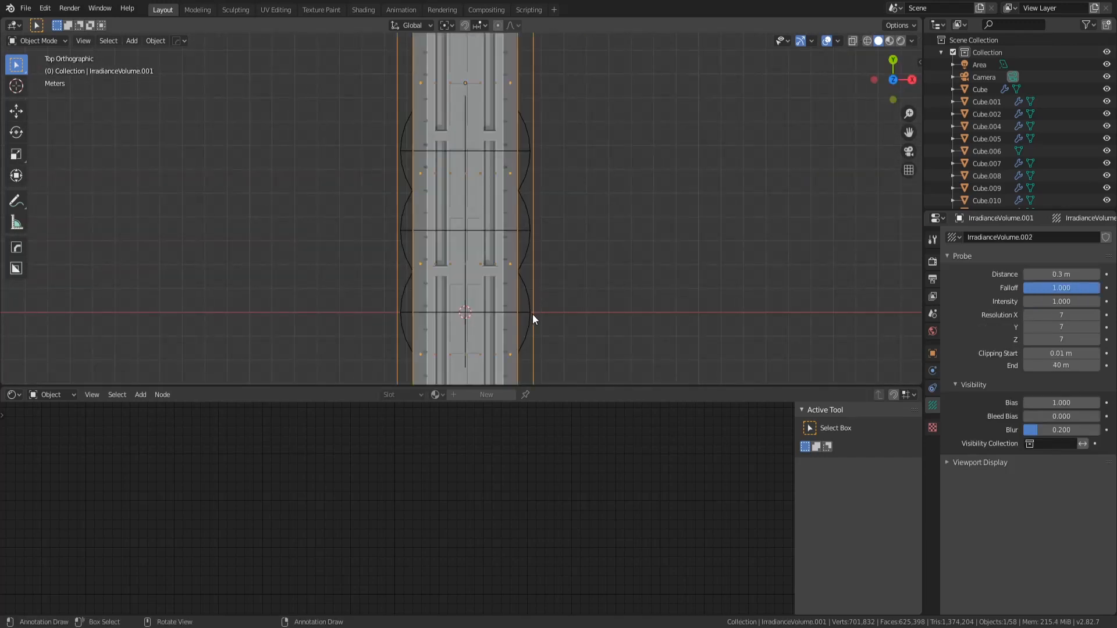
{"action": "left_click", "coordinate": [530, 324]}
{"action": "middle_click_drag", "start_coordinate": [532, 336], "coordinate": [541, 209], "text": "shift"}
{"action": "key", "text": "shift+d"}
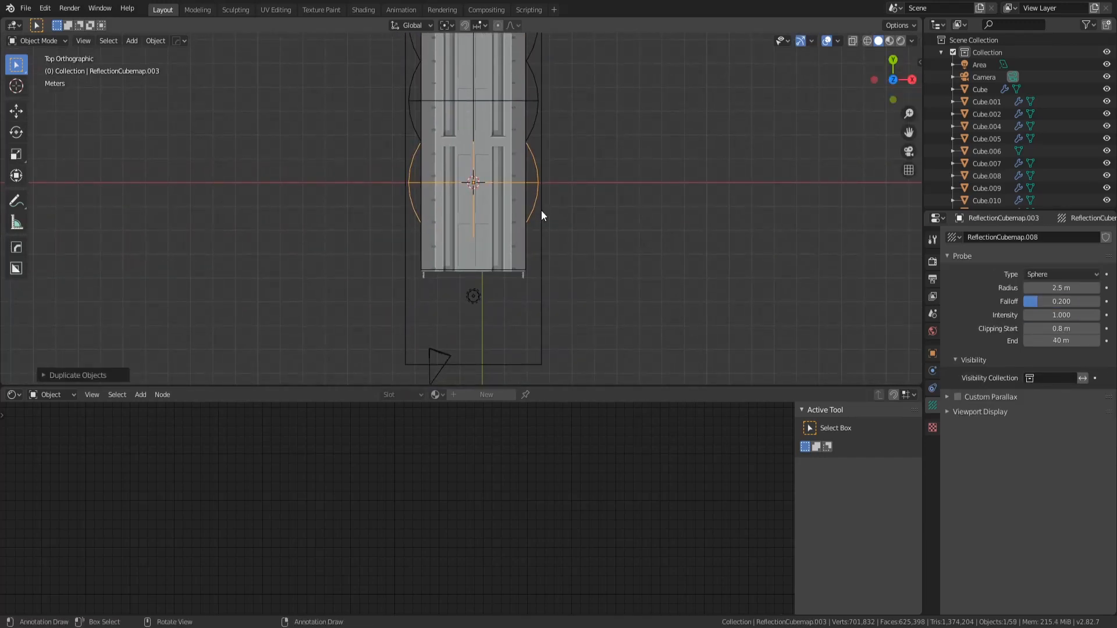
{"action": "right_click", "coordinate": [539, 294]}
{"action": "key", "text": "Delete"}
{"action": "left_click", "coordinate": [530, 207]}
{"action": "left_click", "coordinate": [532, 197]}
Step: Make two more copies of the farthest reflection cubemap, continuing the row along Y at intervals of about 3.6 m
{"action": "scroll", "coordinate": [532, 197], "scroll_direction": "up", "scroll_amount": 6, "text": "shift"}
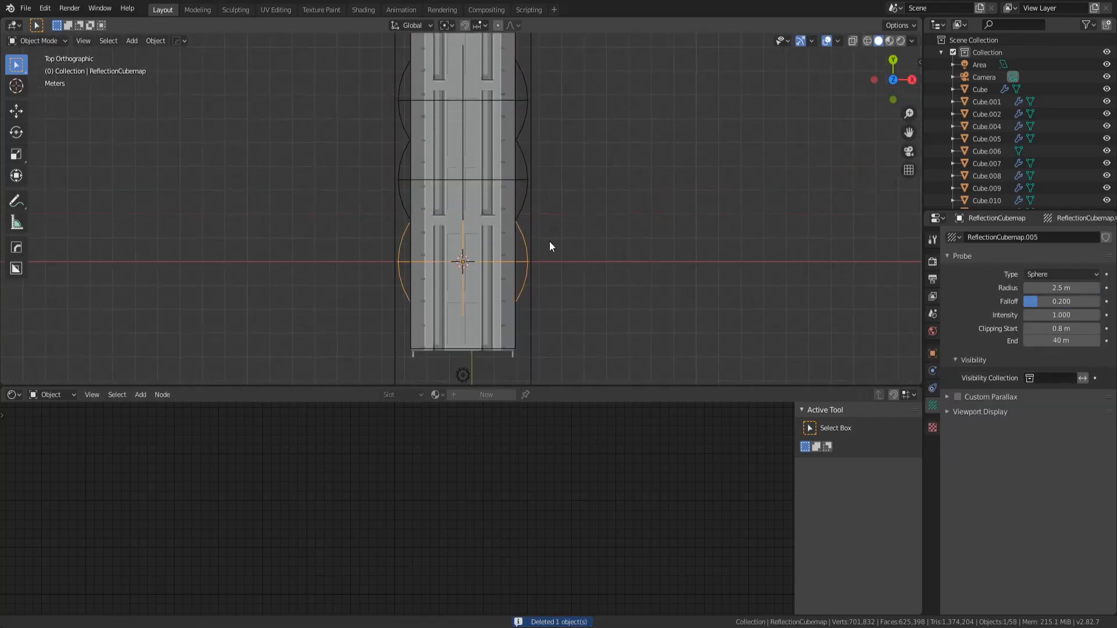
{"action": "left_click", "coordinate": [520, 211]}
{"action": "left_click", "coordinate": [520, 211]}
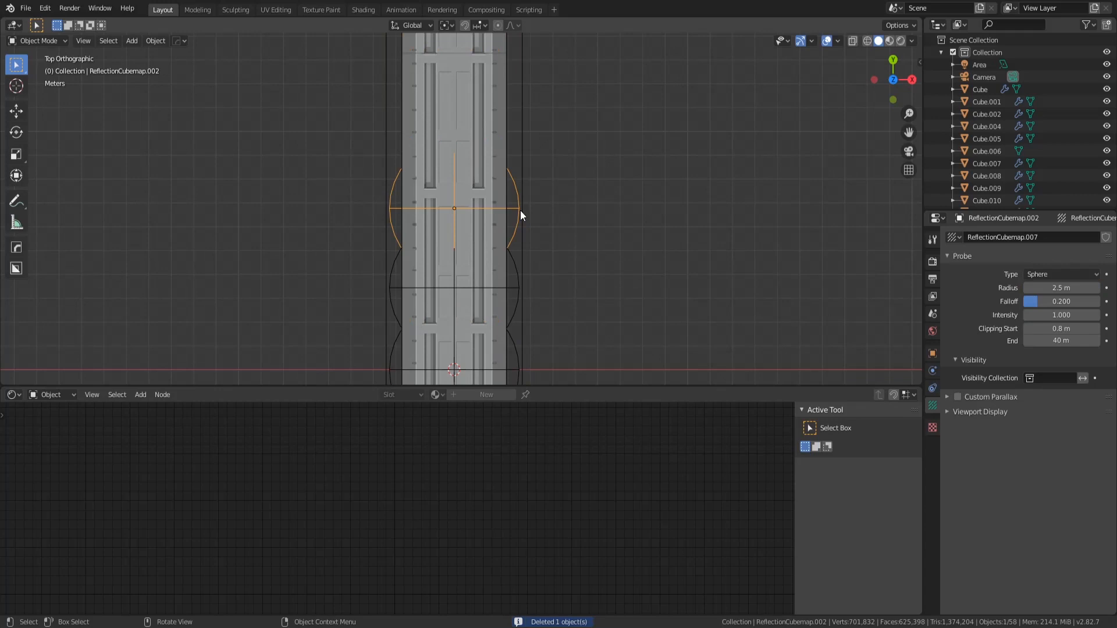
{"action": "key", "text": "shift+d"}
{"action": "left_click", "coordinate": [536, 124]}
{"action": "middle_click_drag", "start_coordinate": [536, 124], "coordinate": [545, 293], "text": "shift"}
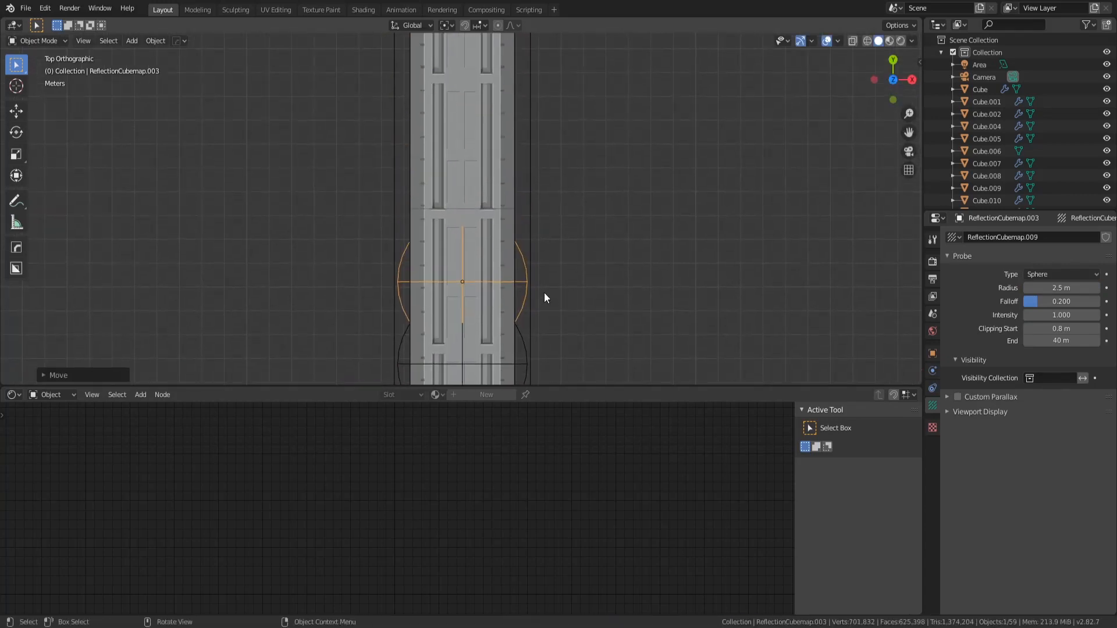
{"action": "key", "text": "shift+d"}
{"action": "key", "text": "y"}
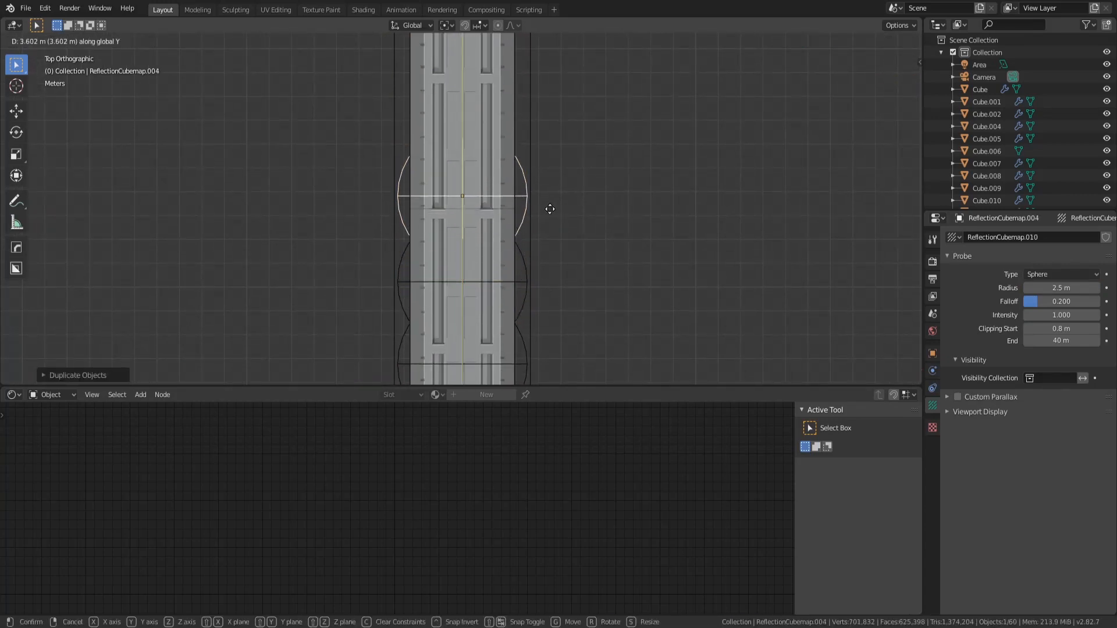
{"action": "left_click", "coordinate": [549, 212]}
{"action": "key", "text": "s"}
{"action": "key", "text": "Escape"}
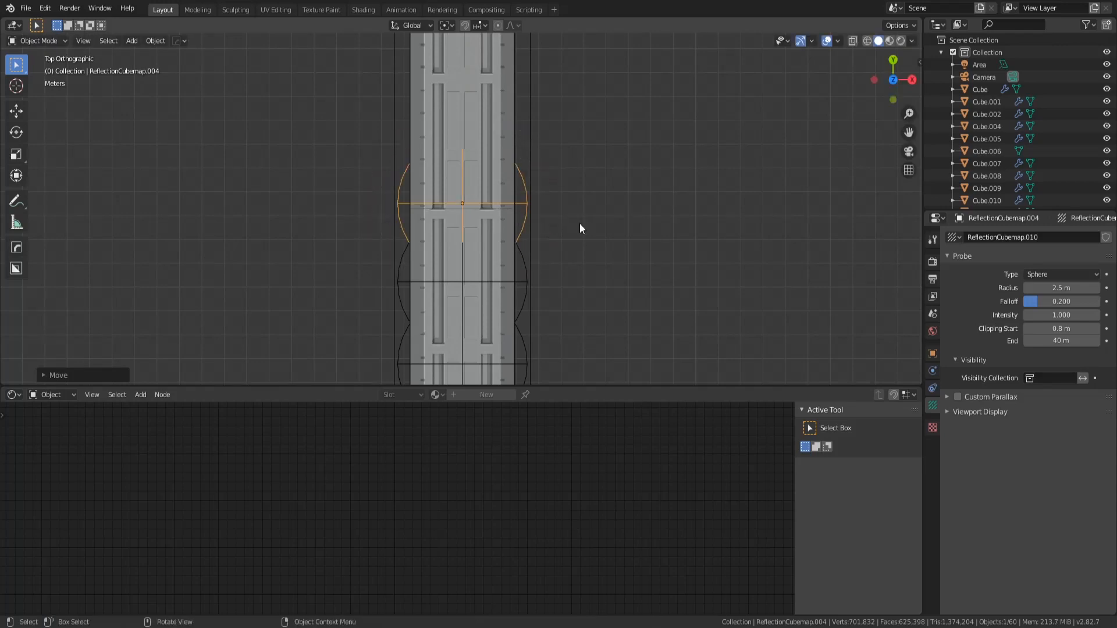
Step: Check the newest cubemap in wireframe, return to solid shading, and try enlarging it well beyond the corridor's walls before undoing the scaling
{"action": "key", "text": "z"}
{"action": "left_click", "coordinate": [469, 239]}
{"action": "scroll", "coordinate": [490, 215], "scroll_direction": "up", "scroll_amount": 5}
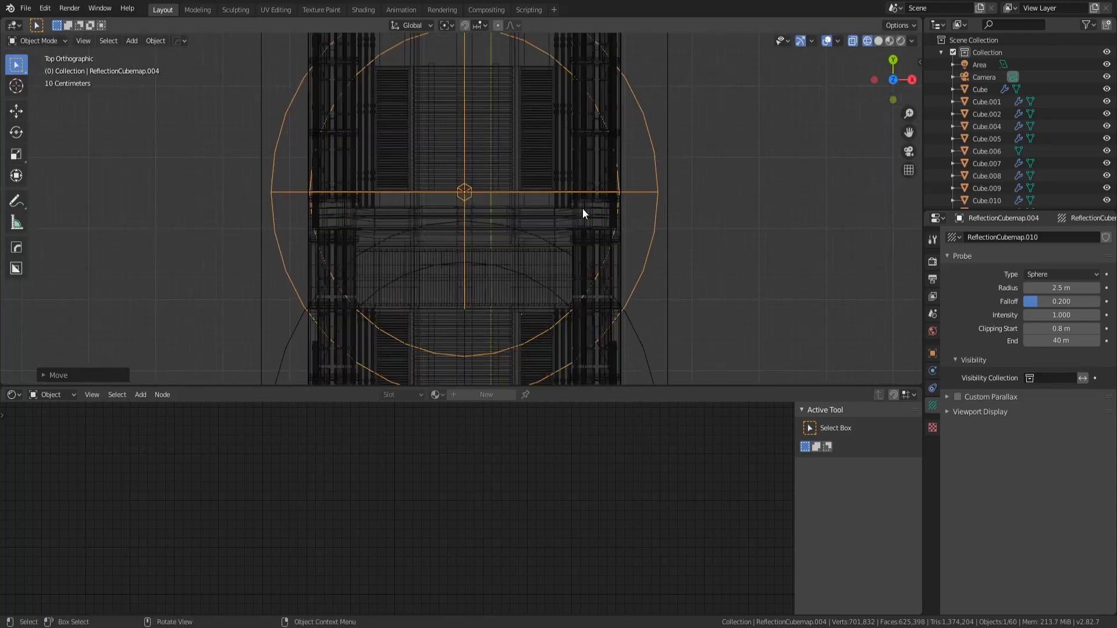
{"action": "key", "text": "z"}
{"action": "left_click", "coordinate": [588, 202]}
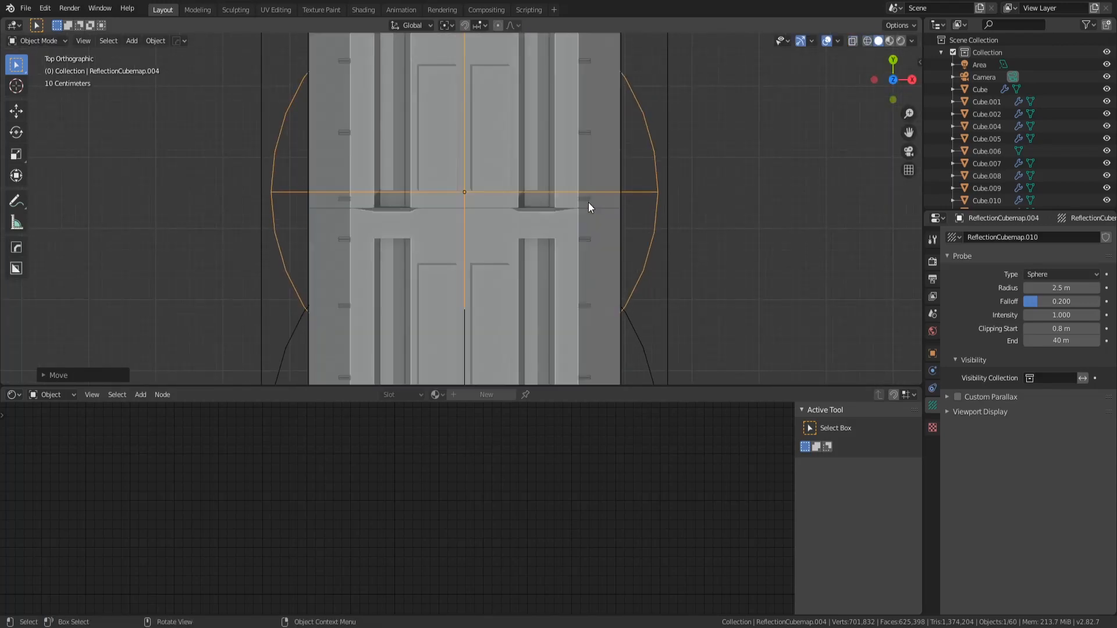
{"action": "key", "text": "s"}
{"action": "left_click", "coordinate": [792, 231]}
{"action": "scroll", "coordinate": [792, 230], "scroll_direction": "down", "scroll_amount": 3}
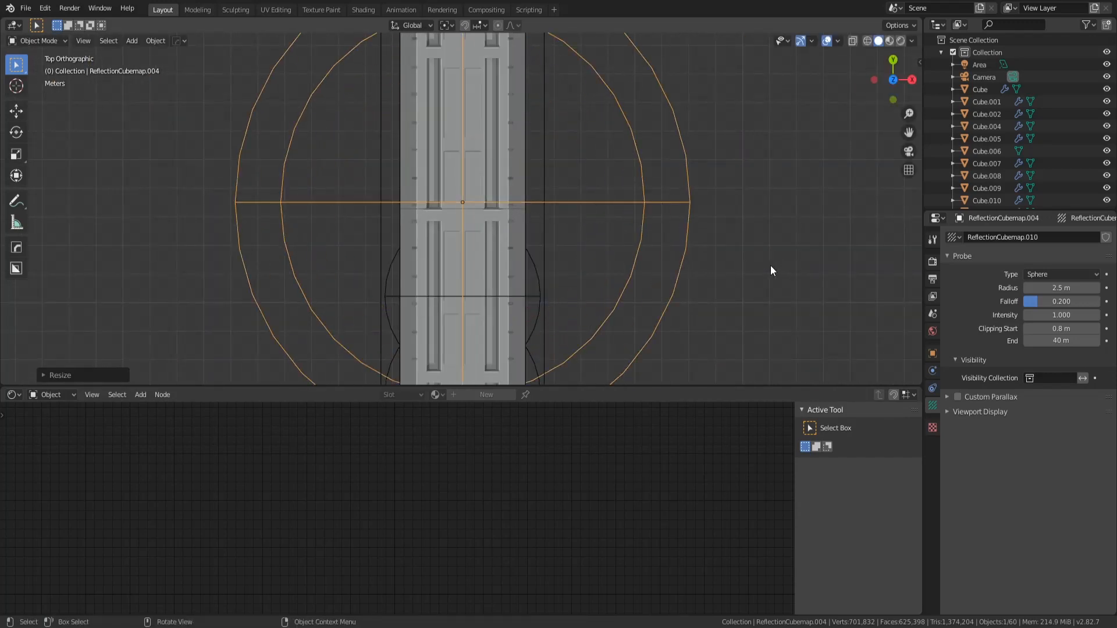
{"action": "key", "text": "ctrl+z"}
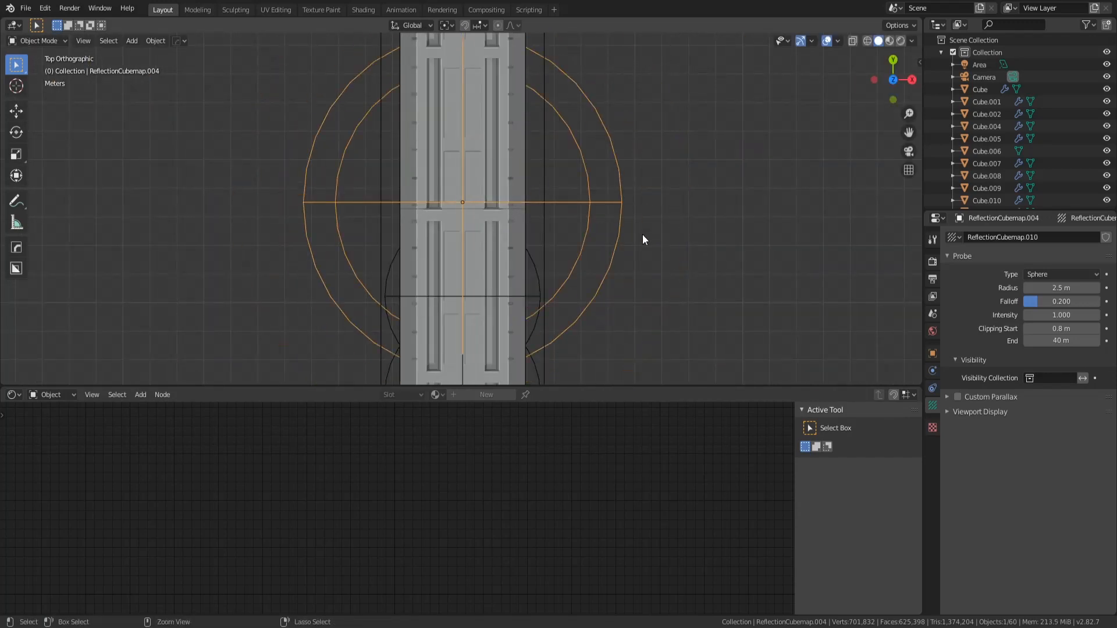
{"action": "key", "text": "ctrl+z"}
{"action": "key", "text": "ctrl+z"}
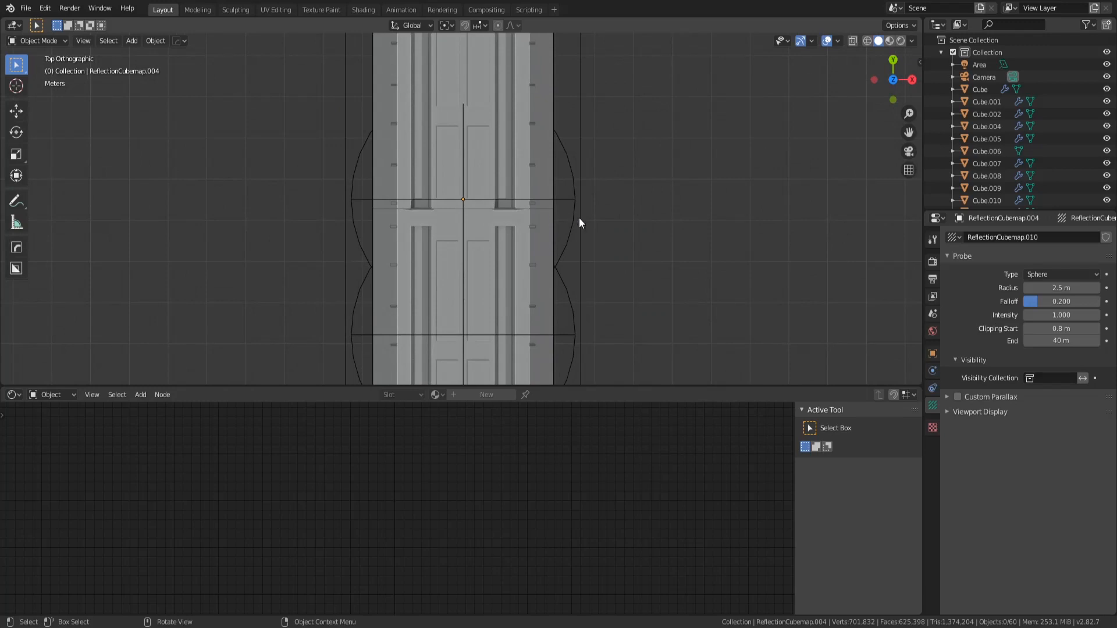
Step: Duplicate the farthest reflection cubemap twice more along Y, extending the row toward the far end of the irradiance volume
{"action": "left_click", "coordinate": [569, 220]}
{"action": "key", "text": "shift+d"}
{"action": "key", "text": "y"}
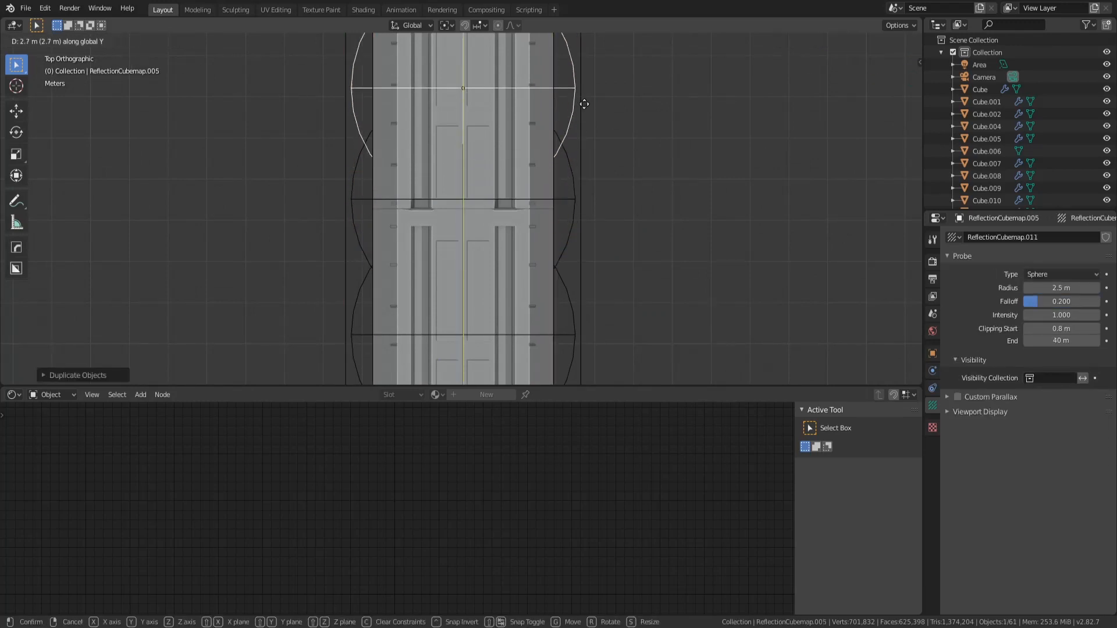
{"action": "left_click", "coordinate": [586, 88]}
{"action": "middle_click_drag", "start_coordinate": [588, 103], "coordinate": [586, 312], "text": "shift"}
{"action": "scroll", "coordinate": [584, 297], "scroll_direction": "down", "scroll_amount": 3}
{"action": "key", "text": "shift+d"}
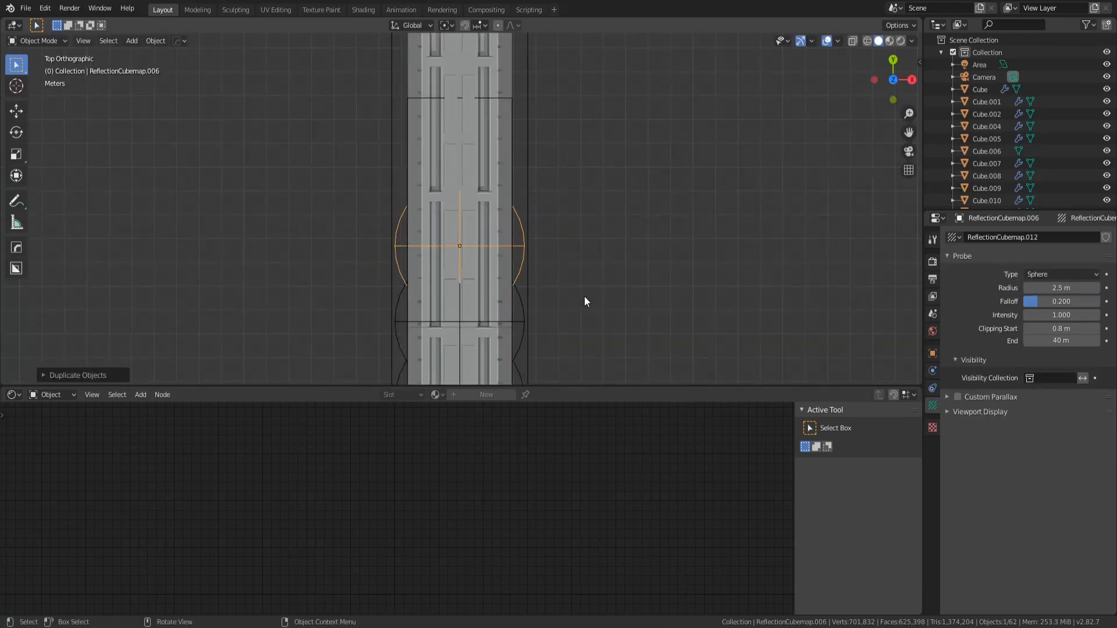
{"action": "key", "text": "y"}
{"action": "left_click", "coordinate": [588, 199]}
{"action": "scroll", "coordinate": [582, 192], "scroll_direction": "down", "scroll_amount": 3}
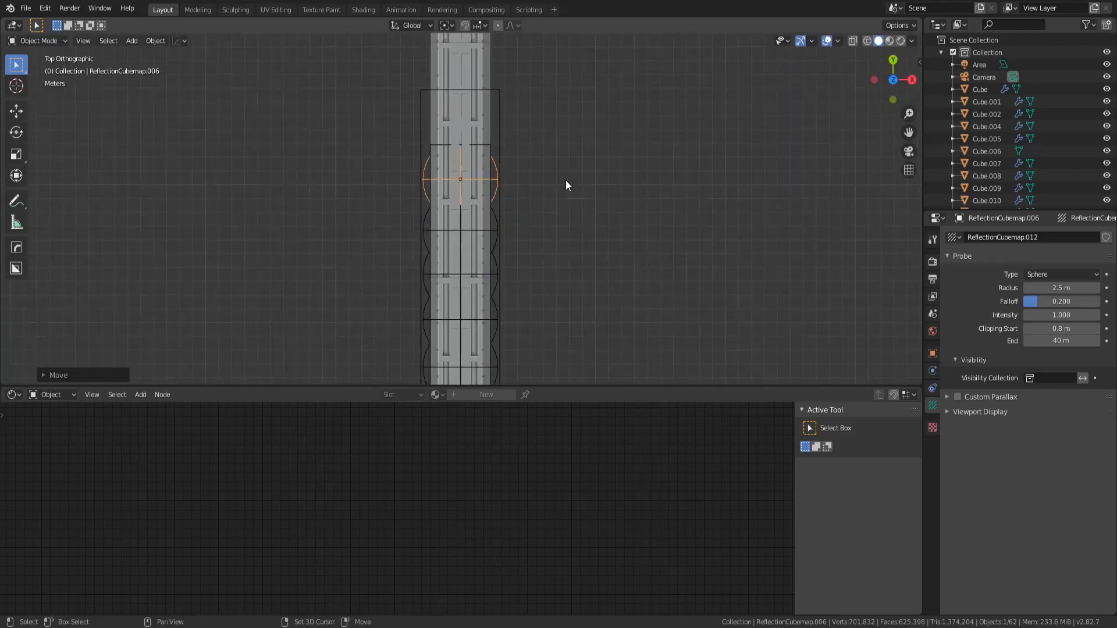
Step: Check the extended cubemap row from inside the corridor and in top-view wireframe, then restore solid shading and deselect everything
{"action": "middle_click_drag", "start_coordinate": [506, 325], "coordinate": [484, 260]}
{"action": "scroll", "coordinate": [489, 237], "scroll_direction": "up", "scroll_amount": 6}
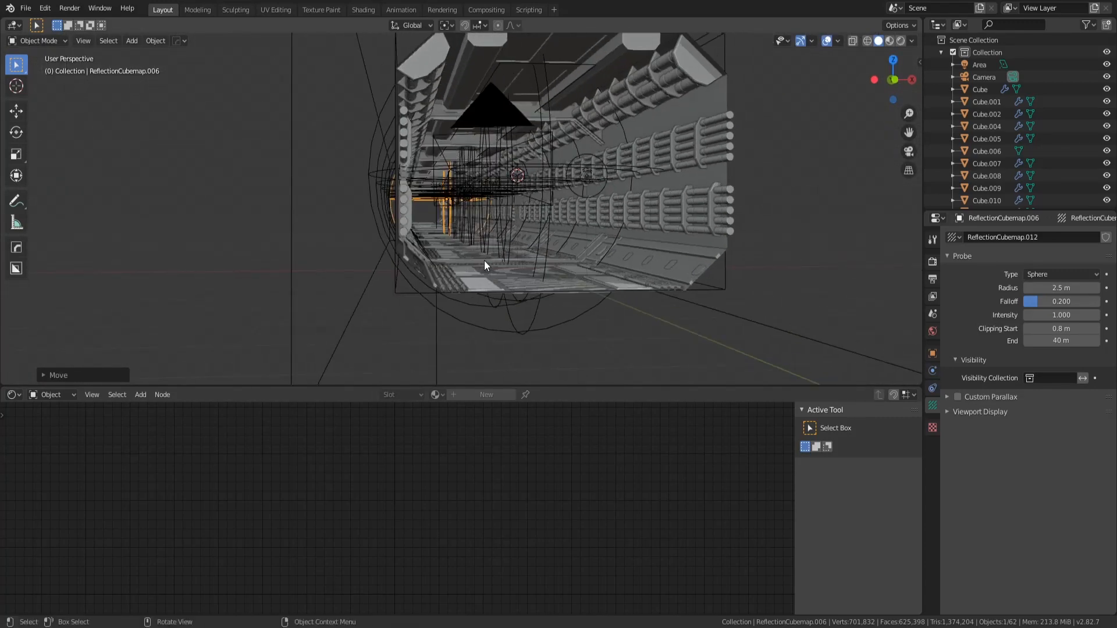
{"action": "scroll", "coordinate": [484, 261], "scroll_direction": "up", "scroll_amount": 3}
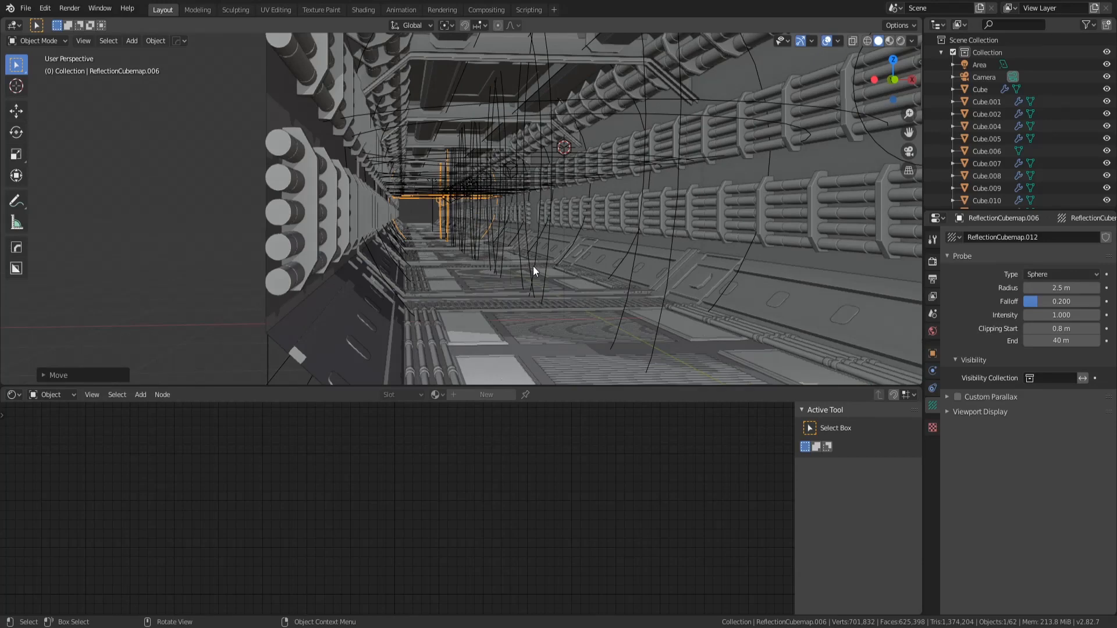
{"action": "mouse_move", "coordinate": [532, 267]}
{"action": "middle_mouse_down"}
{"action": "mouse_move", "coordinate": [581, 225]}
{"action": "mouse_move", "coordinate": [508, 245]}
{"action": "mouse_move", "coordinate": [511, 263]}
{"action": "middle_mouse_up"}
{"action": "key", "text": "KP_7"}
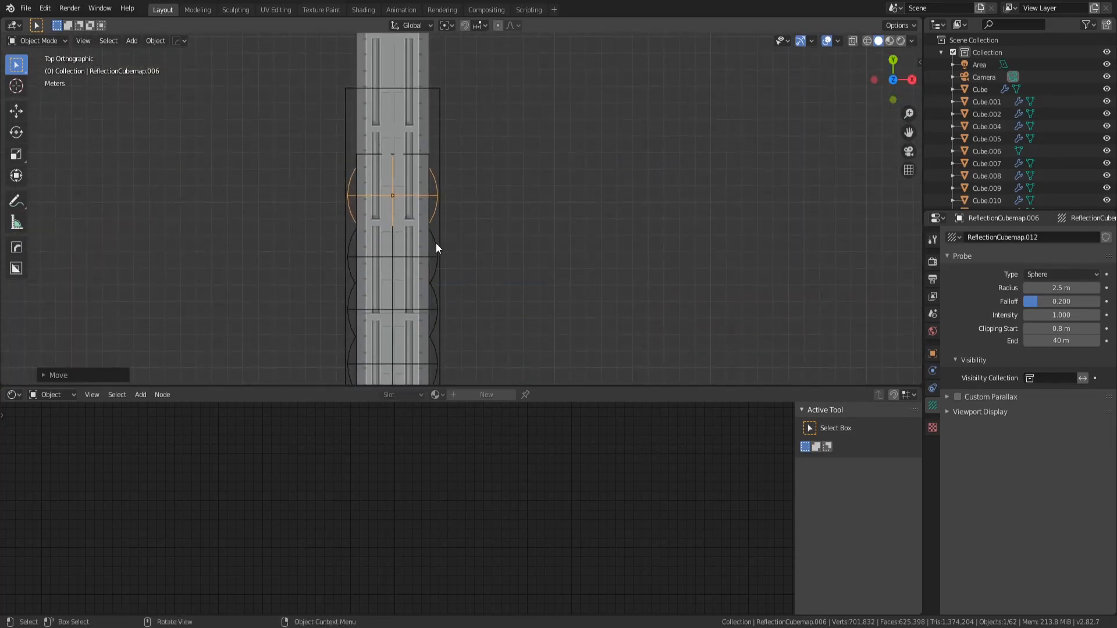
{"action": "key", "text": "z"}
{"action": "left_click", "coordinate": [228, 242]}
{"action": "scroll", "coordinate": [377, 262], "scroll_direction": "up", "scroll_amount": 5}
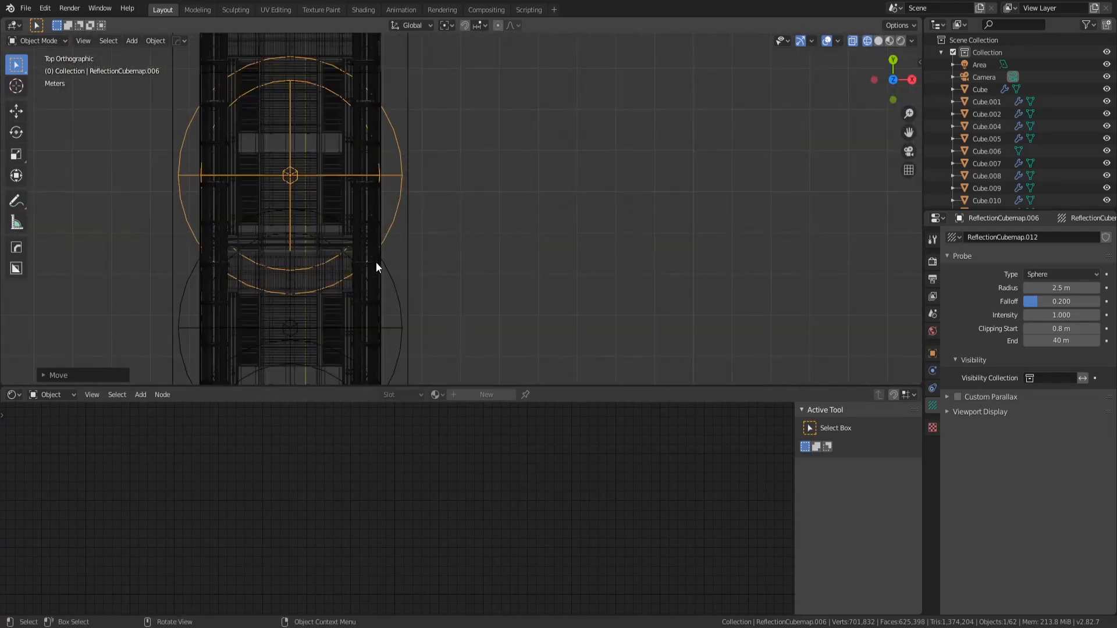
{"action": "key", "text": "z"}
{"action": "left_click", "coordinate": [460, 261]}
{"action": "mouse_move", "coordinate": [483, 257]}
{"action": "middle_mouse_down"}
{"action": "mouse_move", "coordinate": [444, 239]}
{"action": "mouse_move", "coordinate": [434, 169]}
{"action": "middle_mouse_up"}
{"action": "left_click", "coordinate": [596, 225]}
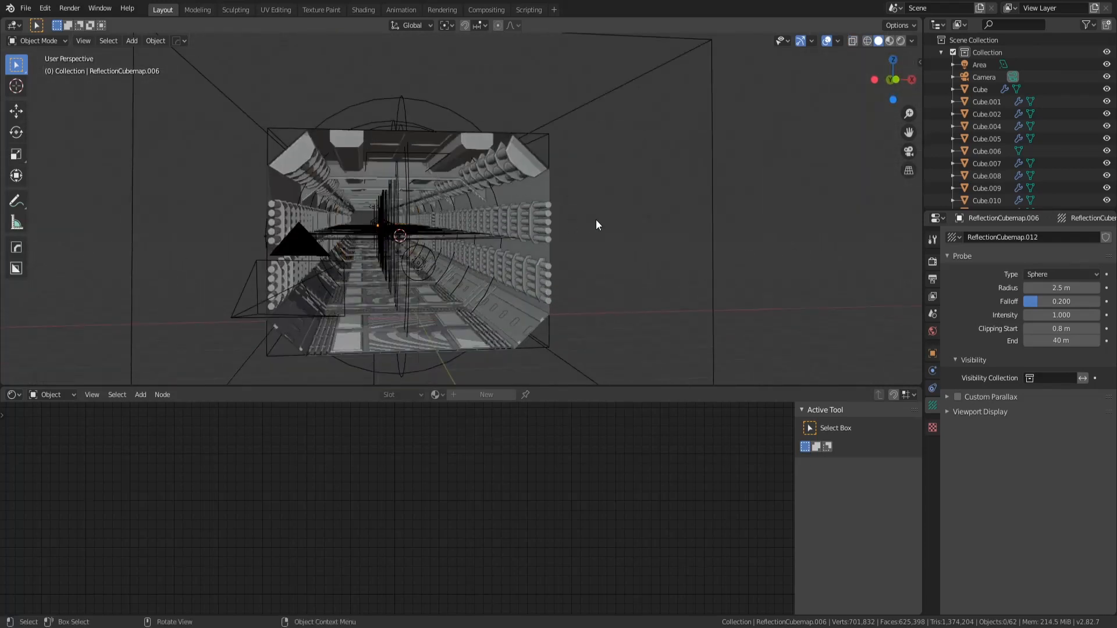
Step: Switch to material preview shading and examine the corridor's materials and lighting from inside before baking
{"action": "left_click", "coordinate": [894, 41]}
{"action": "scroll", "coordinate": [426, 216], "scroll_direction": "up", "scroll_amount": 5}
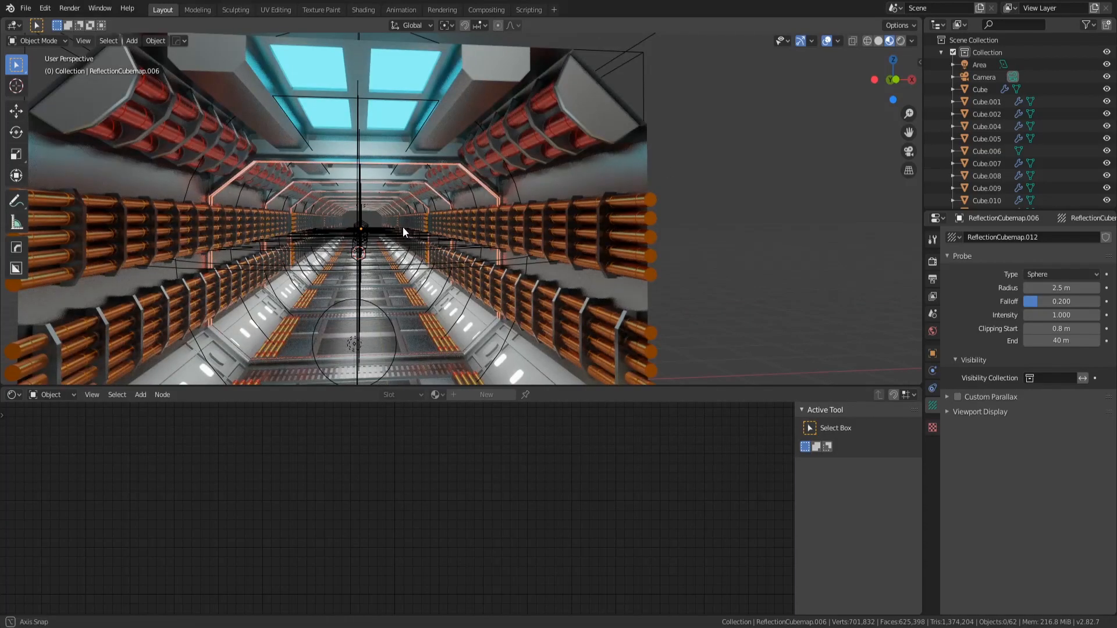
{"action": "middle_click_drag", "start_coordinate": [403, 227], "coordinate": [404, 224]}
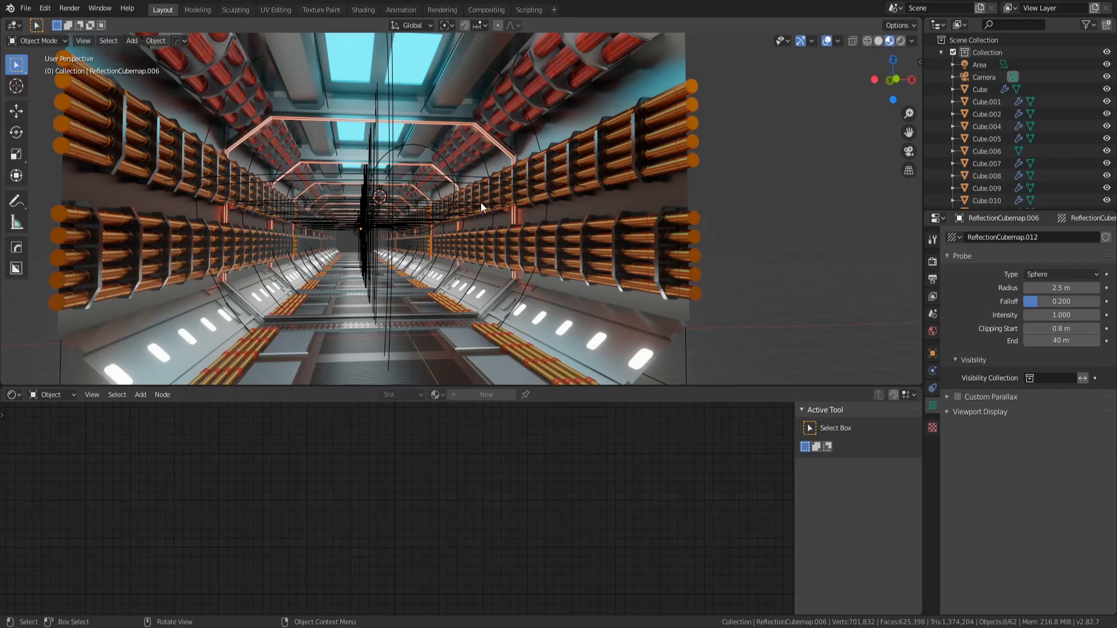
{"action": "mouse_move", "coordinate": [538, 272]}
{"action": "middle_mouse_down", "text": "shift"}
{"action": "mouse_move", "coordinate": [604, 285]}
{"action": "mouse_move", "coordinate": [543, 277]}
{"action": "middle_mouse_up", "text": "shift"}
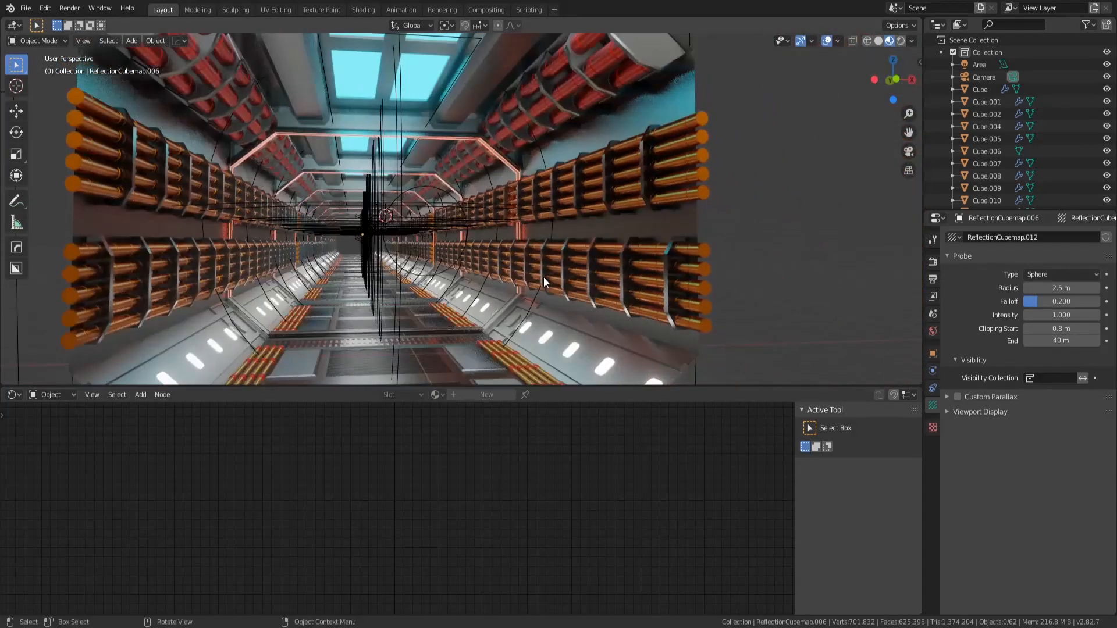
{"action": "middle_click_drag", "start_coordinate": [417, 284], "coordinate": [428, 283]}
{"action": "scroll", "coordinate": [455, 274], "scroll_direction": "up", "scroll_amount": 4}
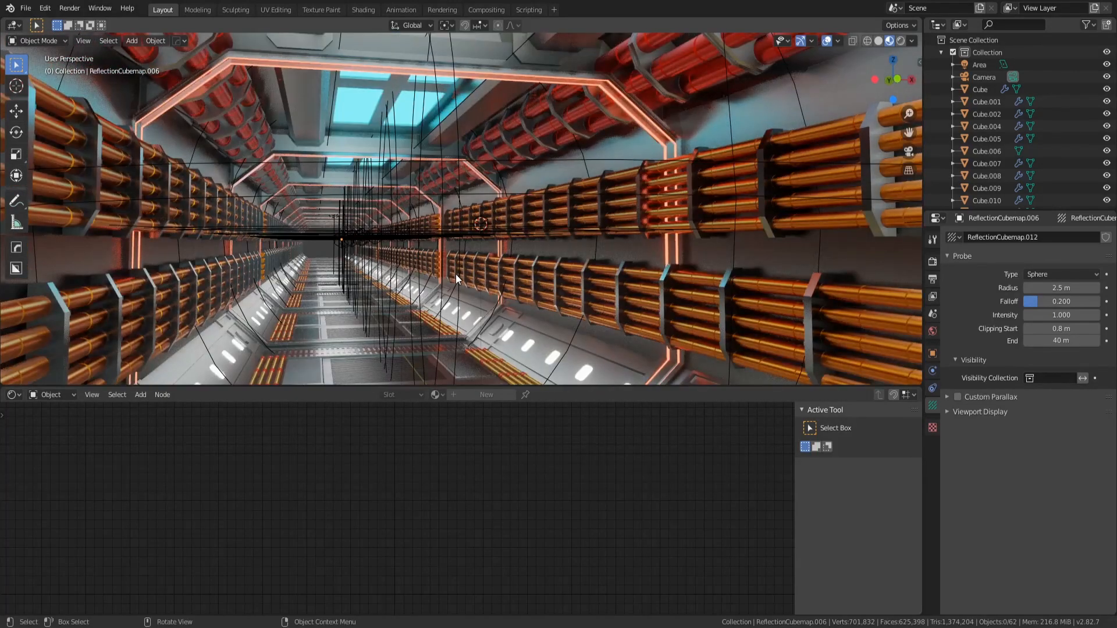
Step: Return to the solid-shaded top view, select the irradiance volume, and bake the scene's indirect lighting from the render settings
{"action": "key", "text": "KP_7"}
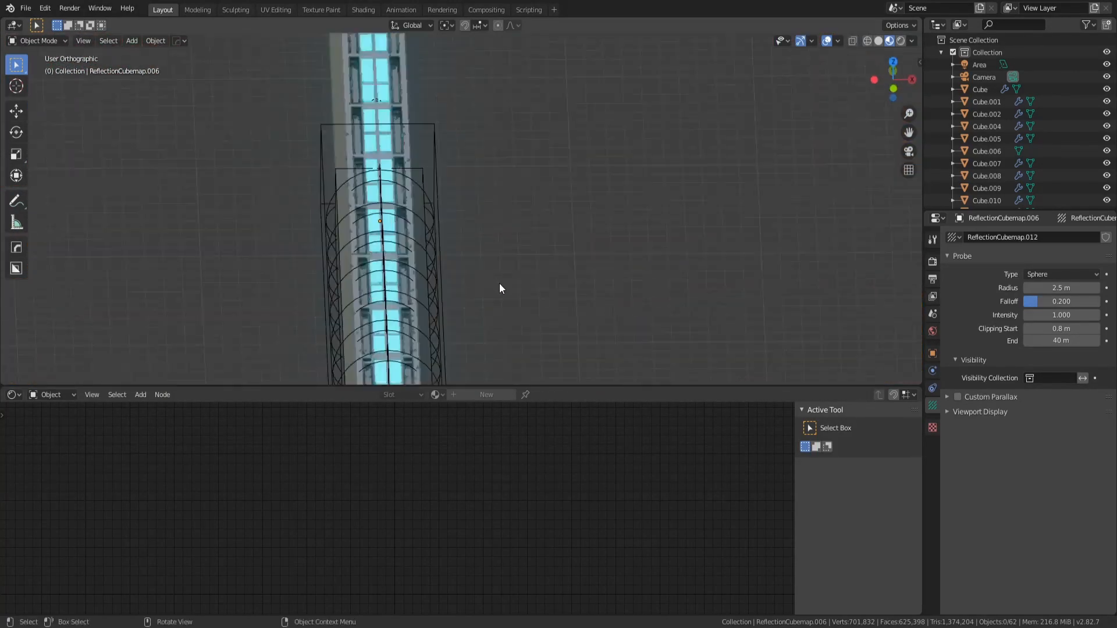
{"action": "left_click", "coordinate": [876, 38]}
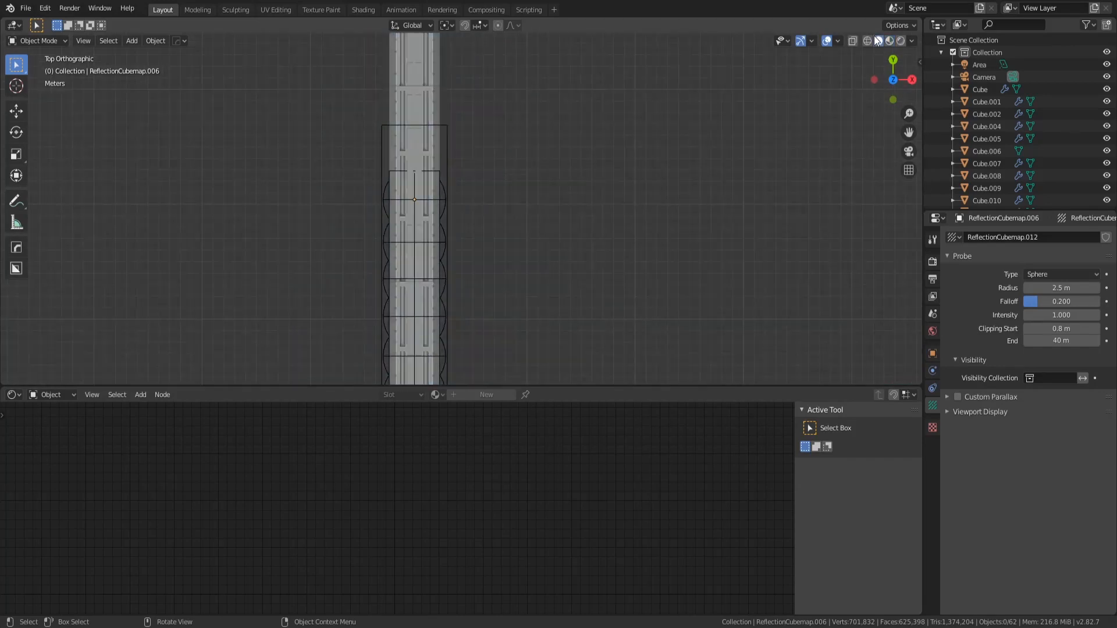
{"action": "left_click", "coordinate": [448, 313]}
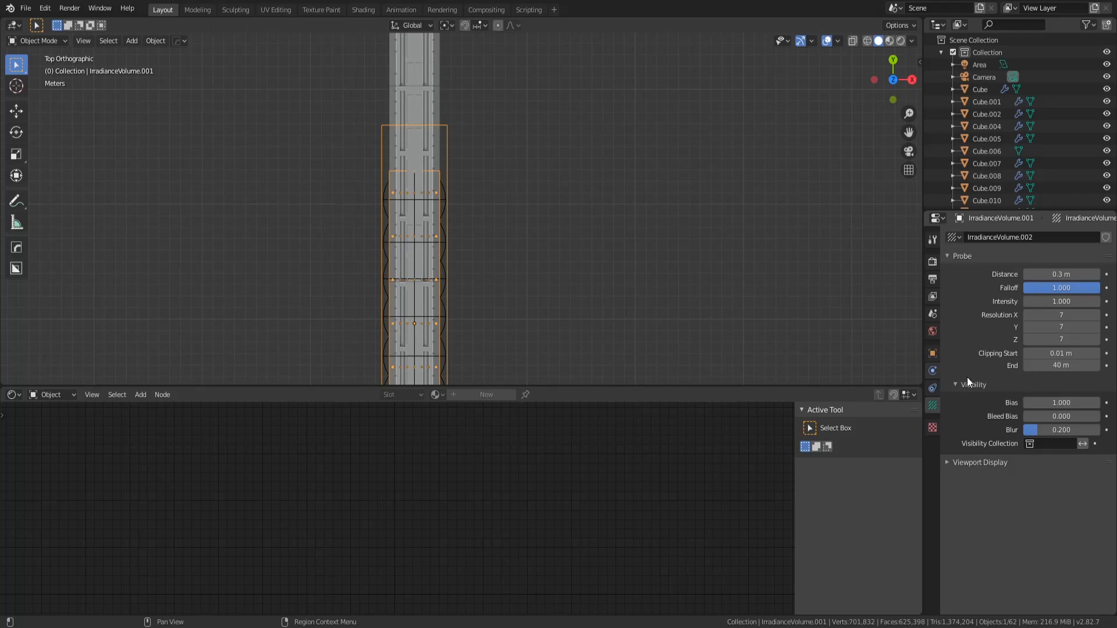
{"action": "left_click", "coordinate": [933, 262]}
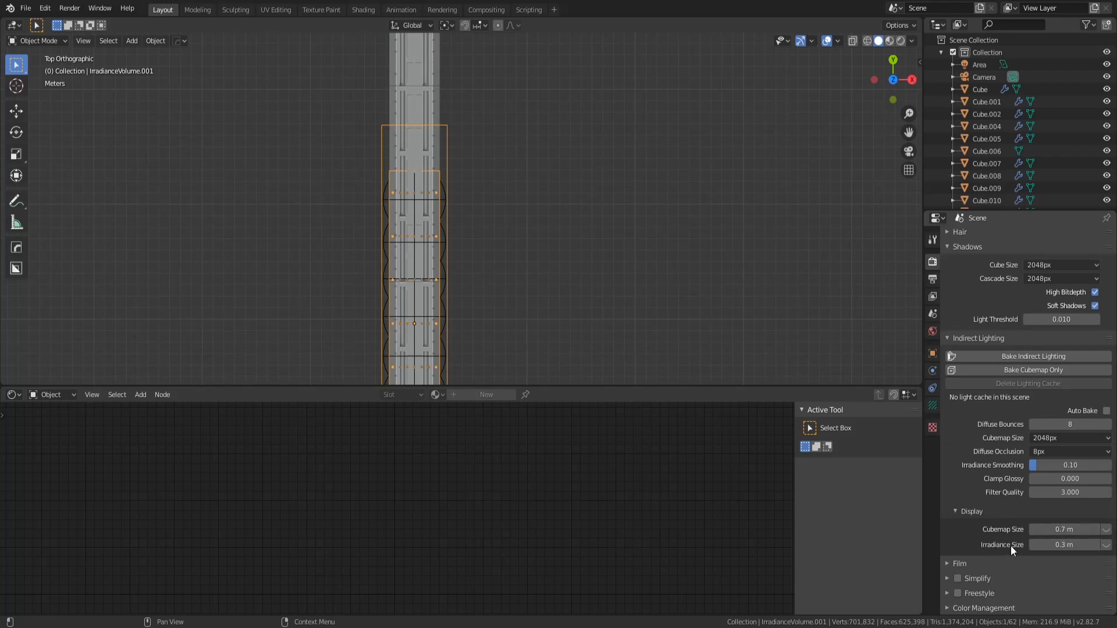
{"action": "left_click", "coordinate": [1028, 357]}
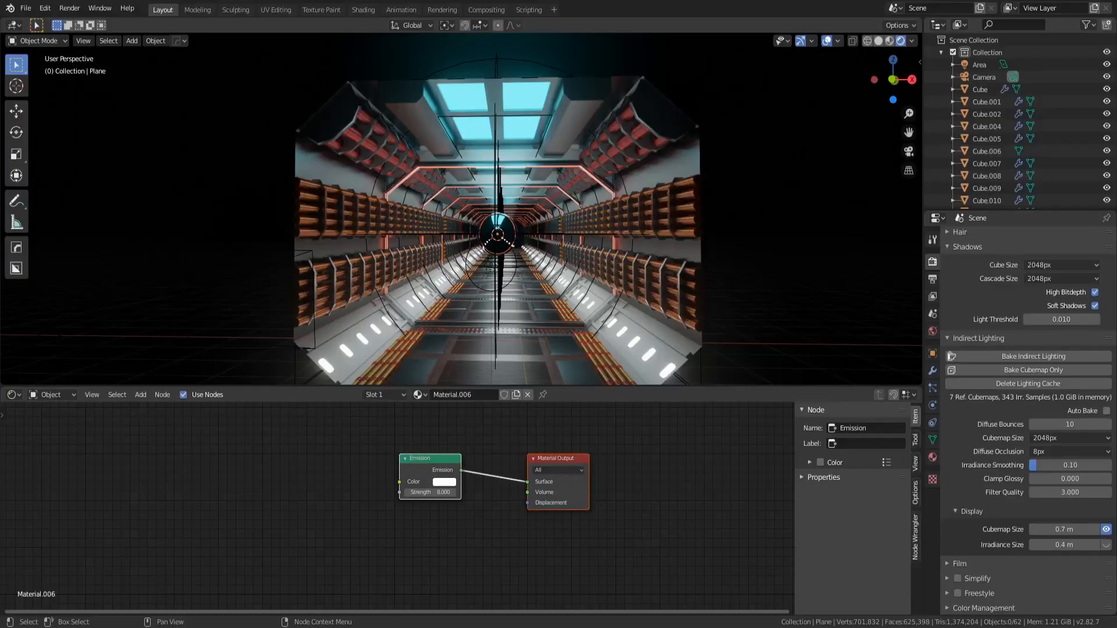
Step: Examine the baked reflection spheres along the corridor in rendered view and select the second cubemap in the row
{"action": "key", "text": "r"}
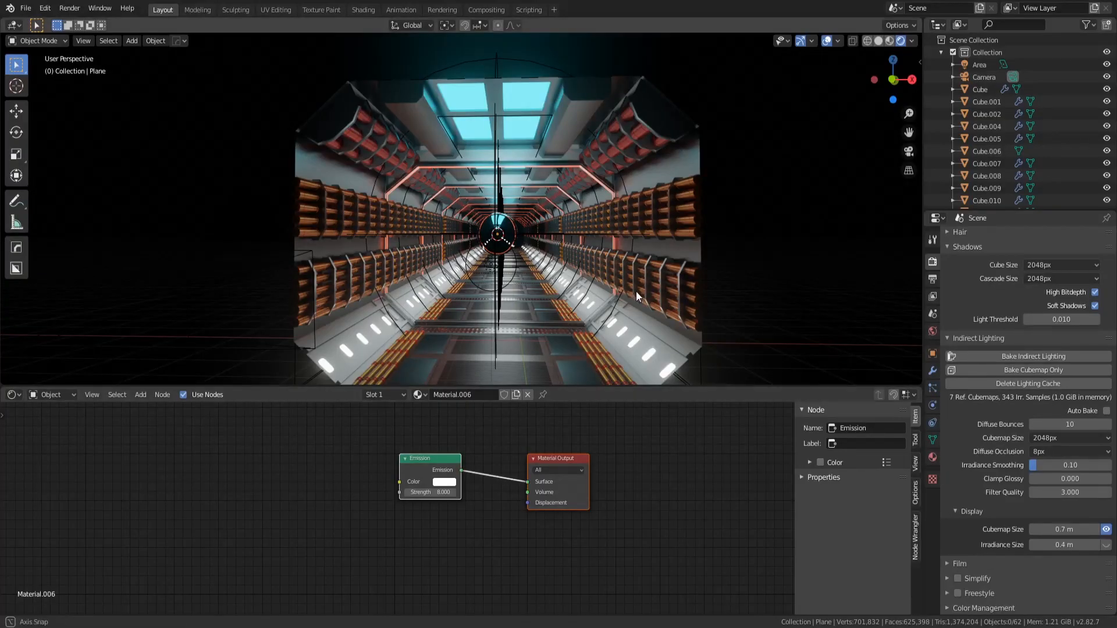
{"action": "middle_click_drag", "start_coordinate": [634, 284], "coordinate": [682, 307]}
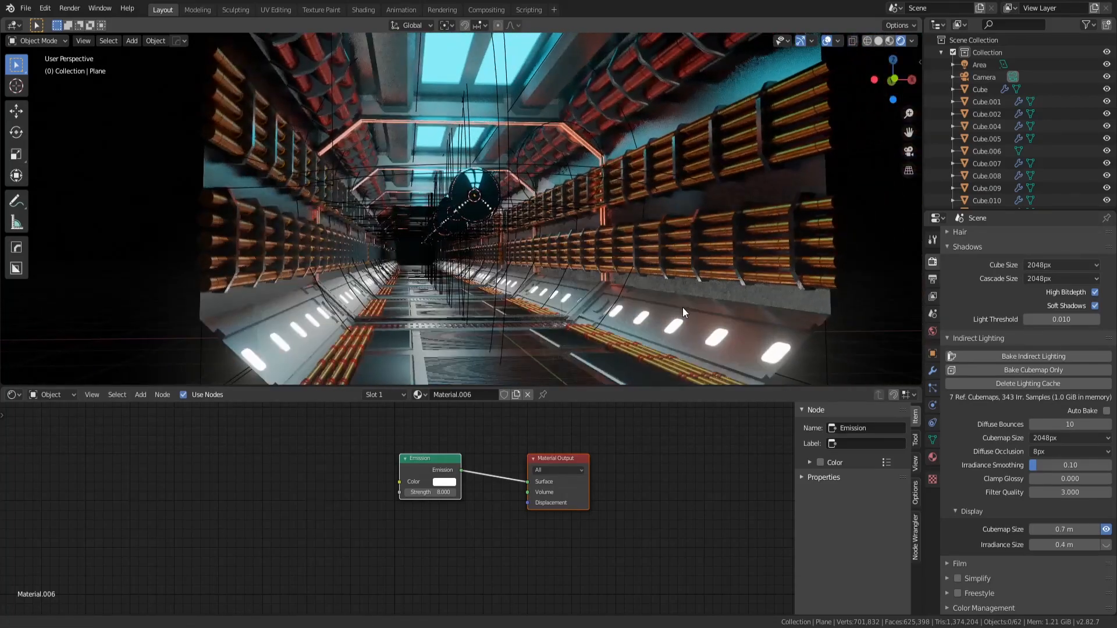
{"action": "middle_click_drag", "start_coordinate": [562, 295], "coordinate": [572, 271]}
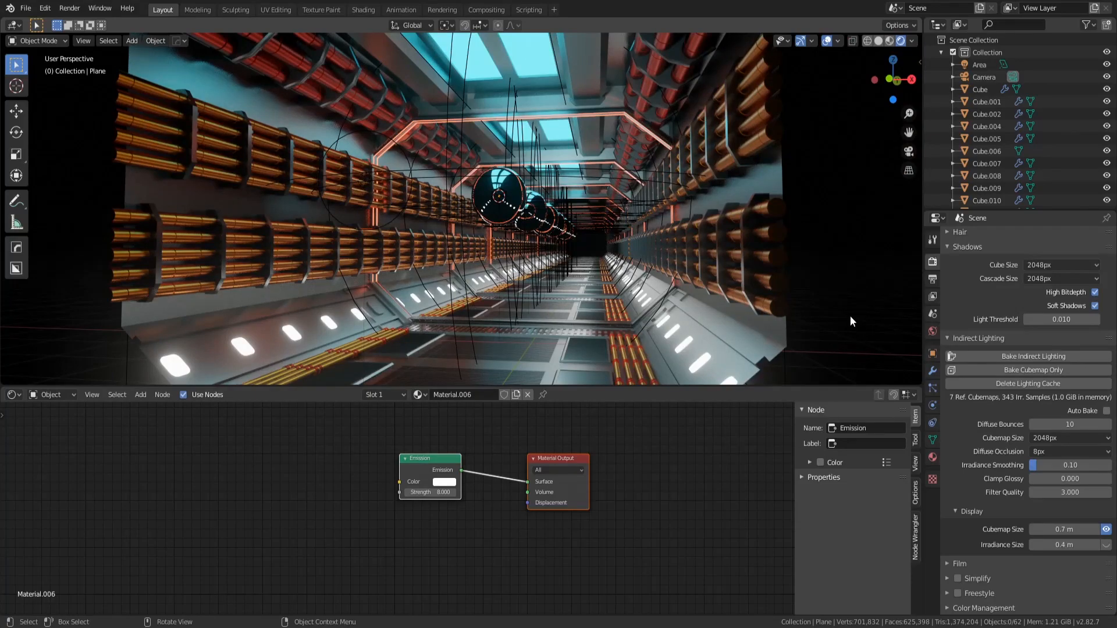
{"action": "middle_click_drag", "start_coordinate": [567, 179], "coordinate": [490, 243]}
{"action": "scroll", "coordinate": [507, 250], "scroll_direction": "up", "scroll_amount": 3}
{"action": "scroll", "coordinate": [490, 243], "scroll_direction": "up", "scroll_amount": 2}
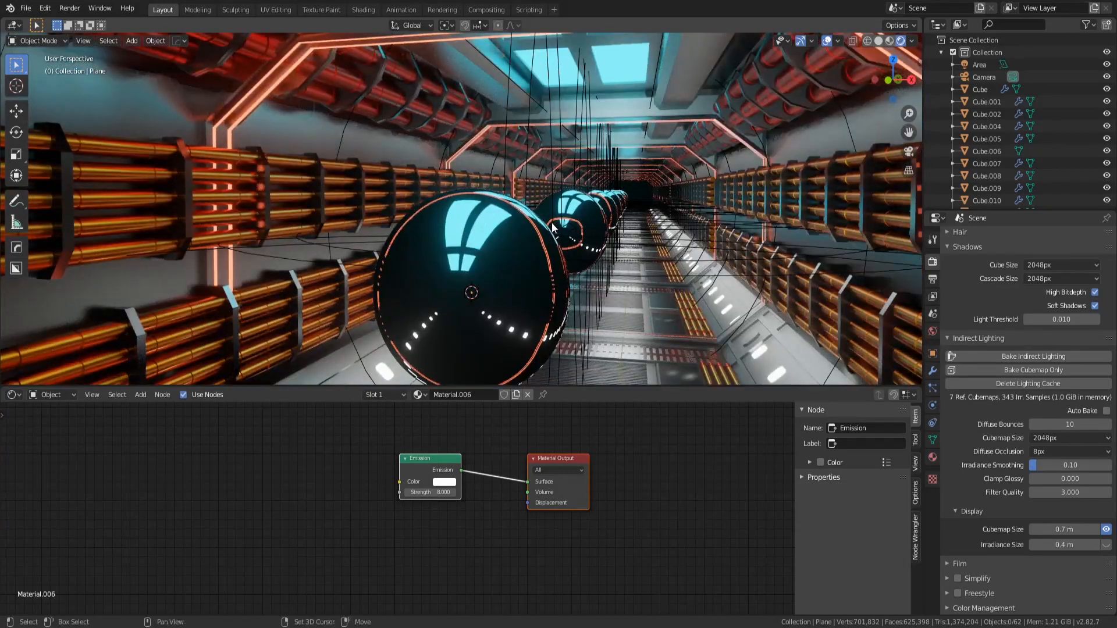
{"action": "middle_click_drag", "start_coordinate": [568, 223], "coordinate": [614, 181], "text": "shift"}
{"action": "left_click", "coordinate": [596, 179]}
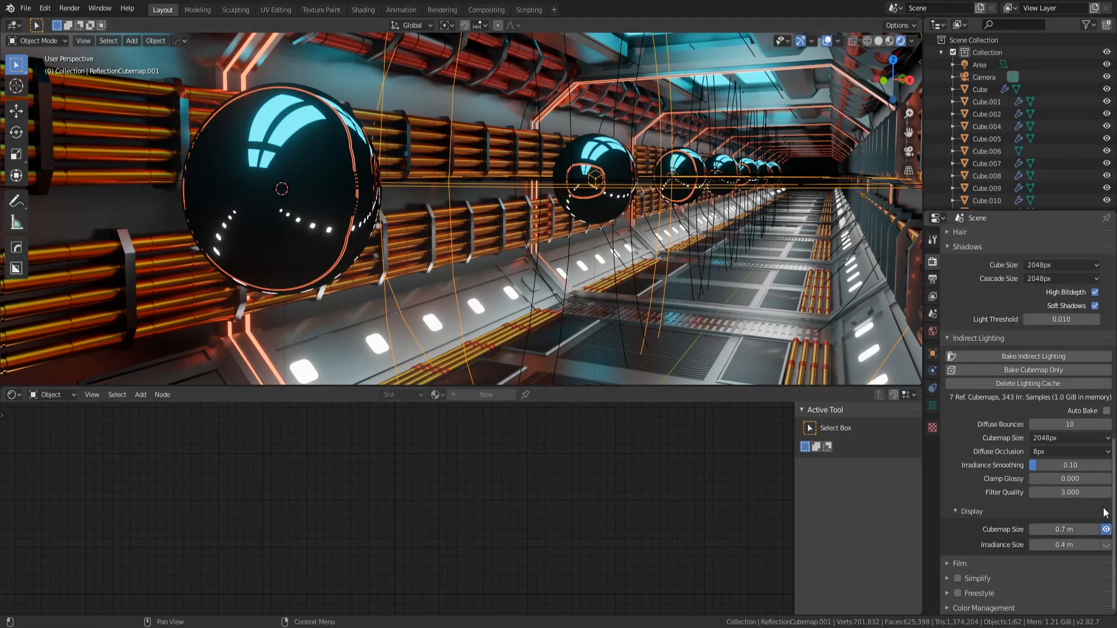
Step: Set the cubemap display size to 1.4 m, view the enlarged reflection spheres, and hide them from the viewport
{"action": "left_click", "coordinate": [1107, 530]}
{"action": "left_click", "coordinate": [1107, 530]}
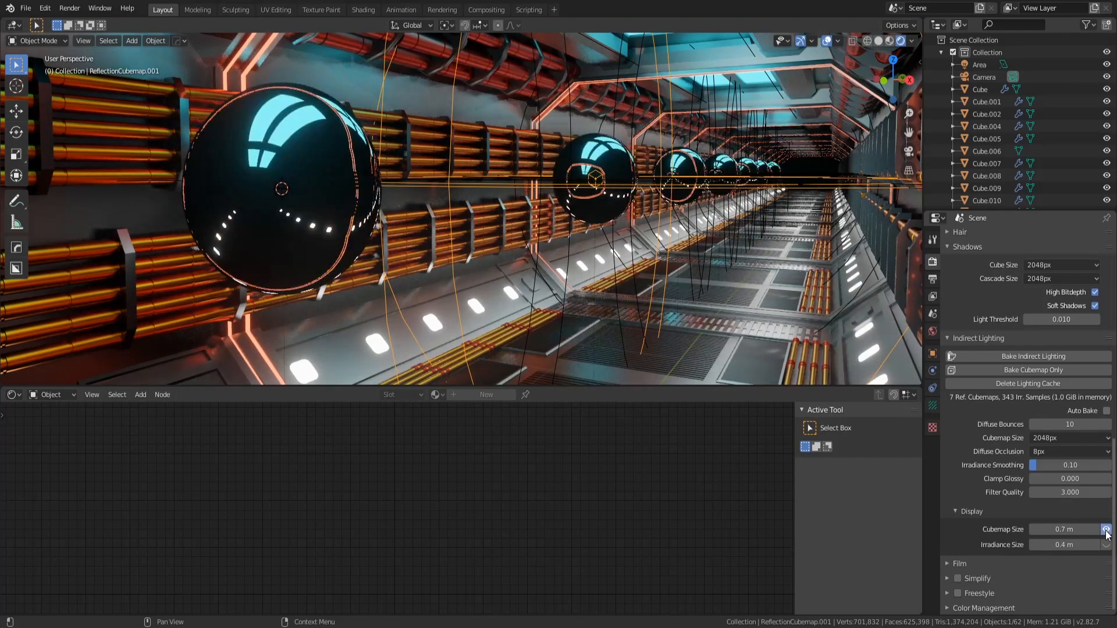
{"action": "mouse_move", "coordinate": [1072, 530]}
{"action": "left_mouse_down"}
{"action": "mouse_move", "coordinate": [1108, 529]}
{"action": "mouse_move", "coordinate": [1083, 529]}
{"action": "left_mouse_up"}
{"action": "middle_click_drag", "start_coordinate": [568, 222], "coordinate": [648, 240]}
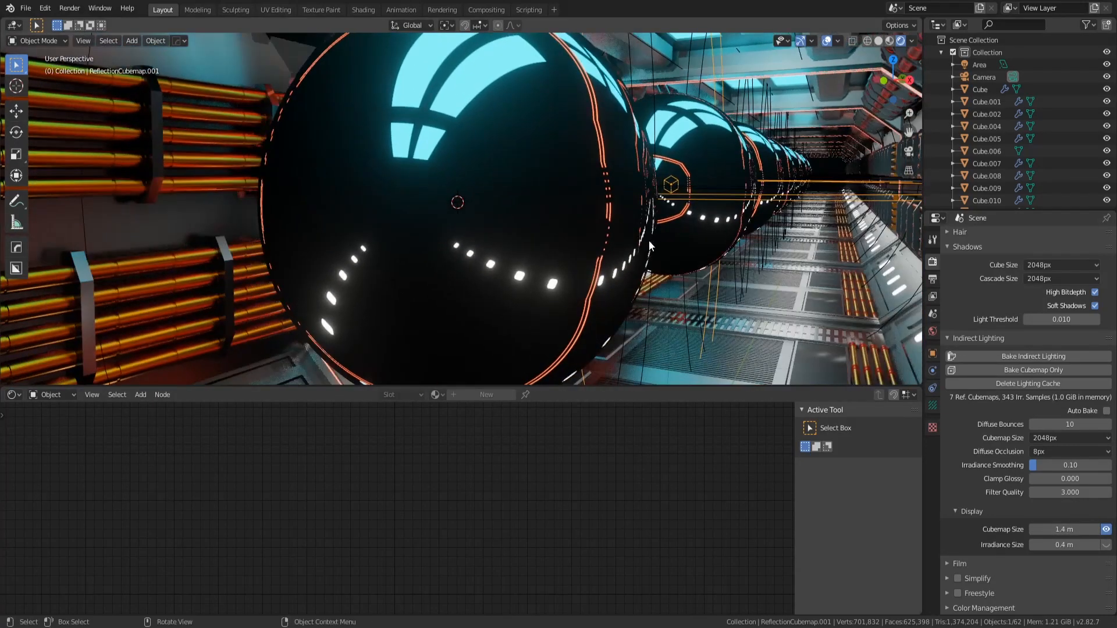
{"action": "left_click", "coordinate": [1106, 529]}
Step: Examine the baked lighting and reflections on the floor, walls, pipes and ceiling throughout the corridor
{"action": "middle_click_drag", "start_coordinate": [732, 303], "coordinate": [598, 197]}
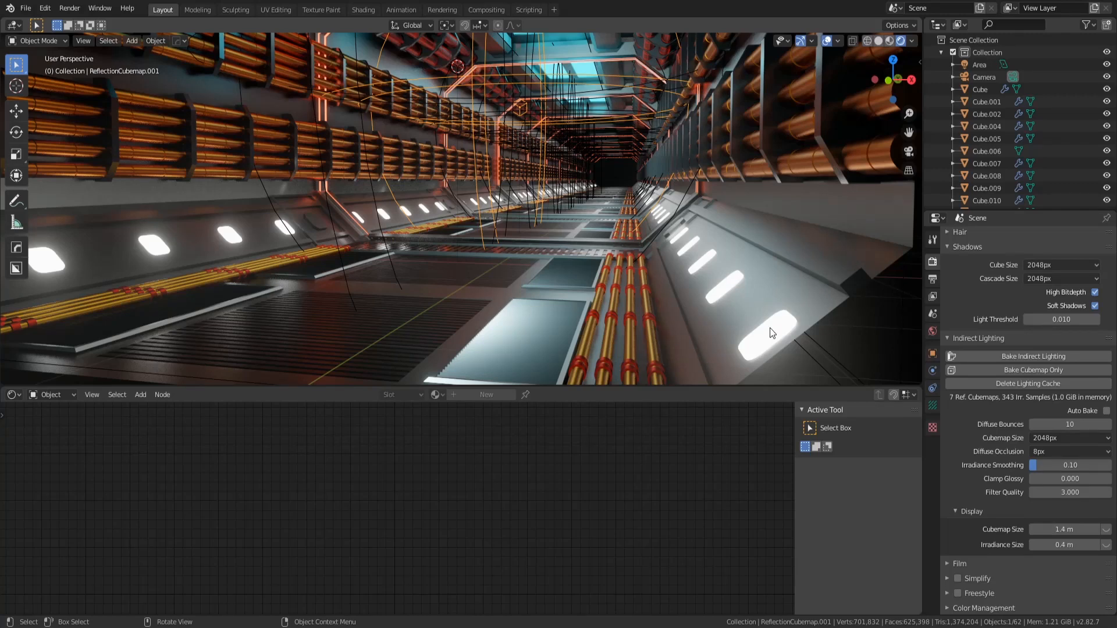
{"action": "mouse_move", "coordinate": [498, 343]}
{"action": "middle_mouse_down"}
{"action": "mouse_move", "coordinate": [532, 329]}
{"action": "mouse_move", "coordinate": [570, 369]}
{"action": "mouse_move", "coordinate": [491, 342]}
{"action": "middle_mouse_up"}
{"action": "middle_click_drag", "start_coordinate": [656, 278], "coordinate": [626, 328]}
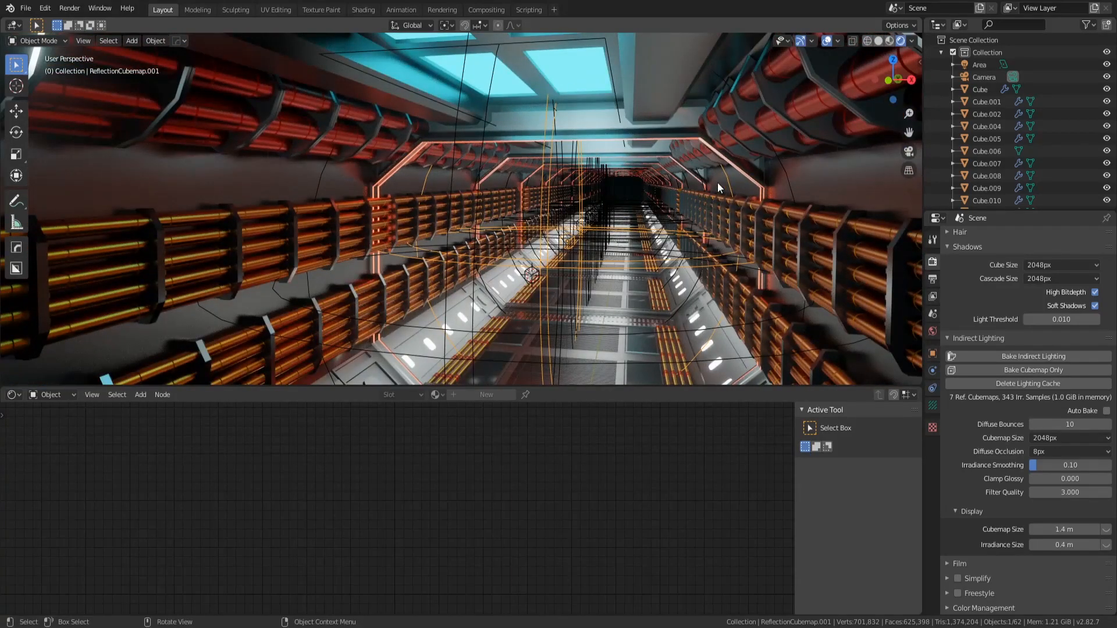
{"action": "middle_click_drag", "start_coordinate": [753, 236], "coordinate": [627, 195]}
{"action": "middle_click_drag", "start_coordinate": [643, 246], "coordinate": [626, 229]}
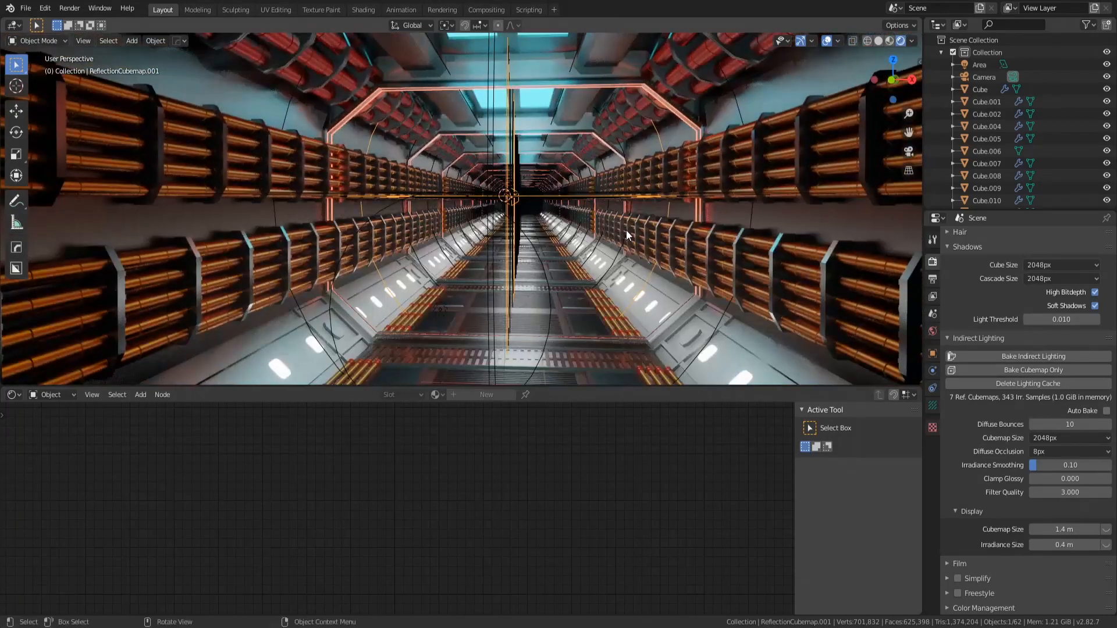
{"action": "middle_click_drag", "start_coordinate": [552, 233], "coordinate": [560, 231]}
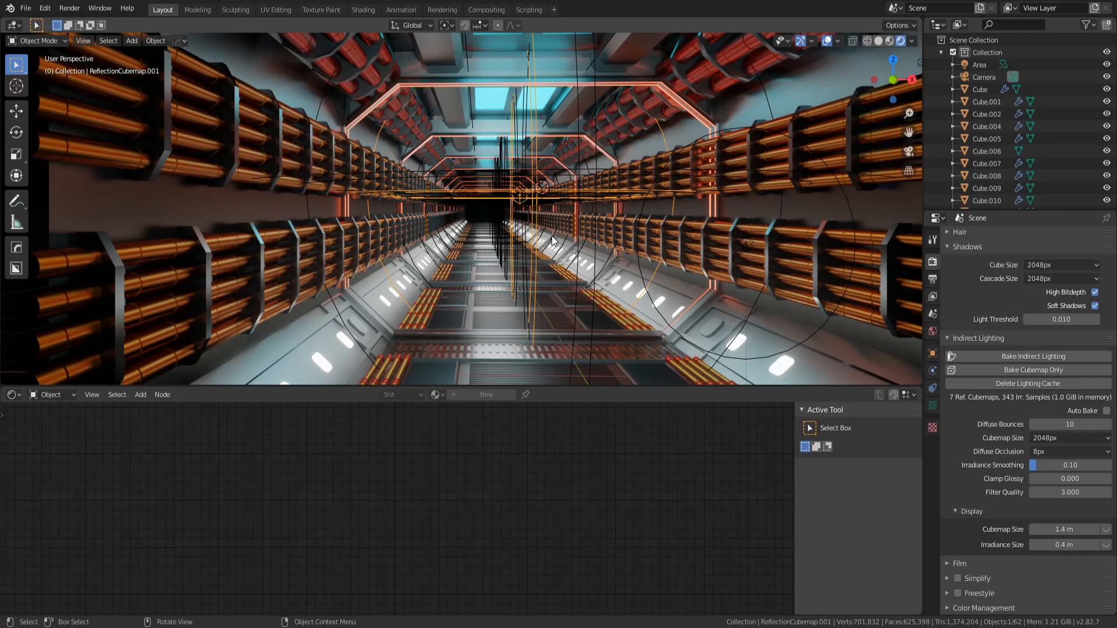
{"action": "middle_click_drag", "start_coordinate": [553, 240], "coordinate": [605, 249]}
{"action": "scroll", "coordinate": [648, 179], "scroll_direction": "up", "scroll_amount": 2}
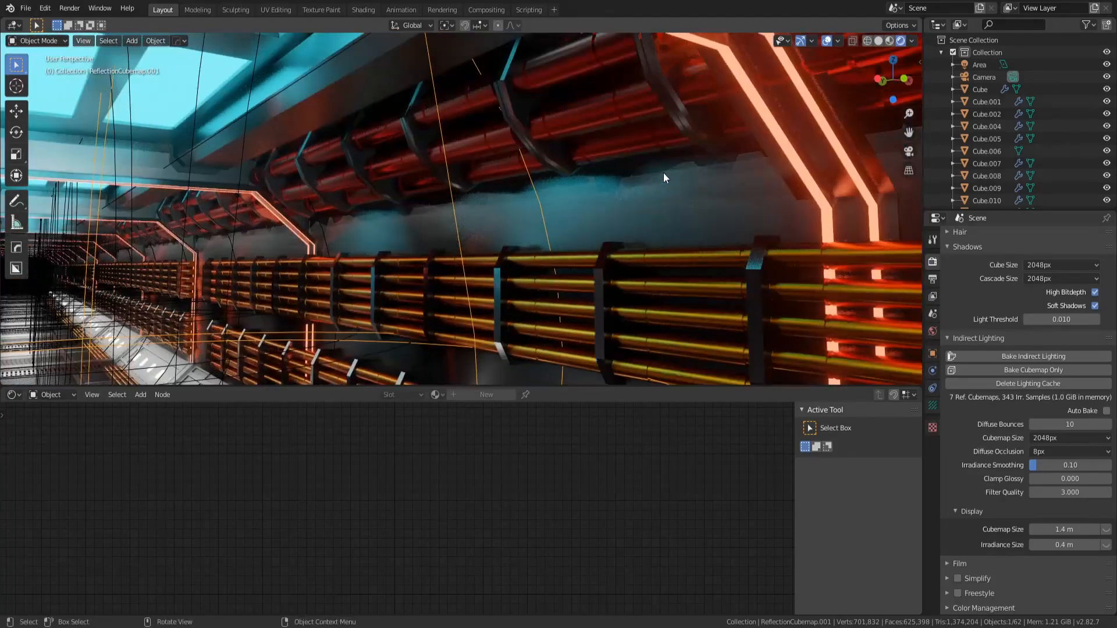
{"action": "middle_click_drag", "start_coordinate": [664, 177], "coordinate": [441, 250]}
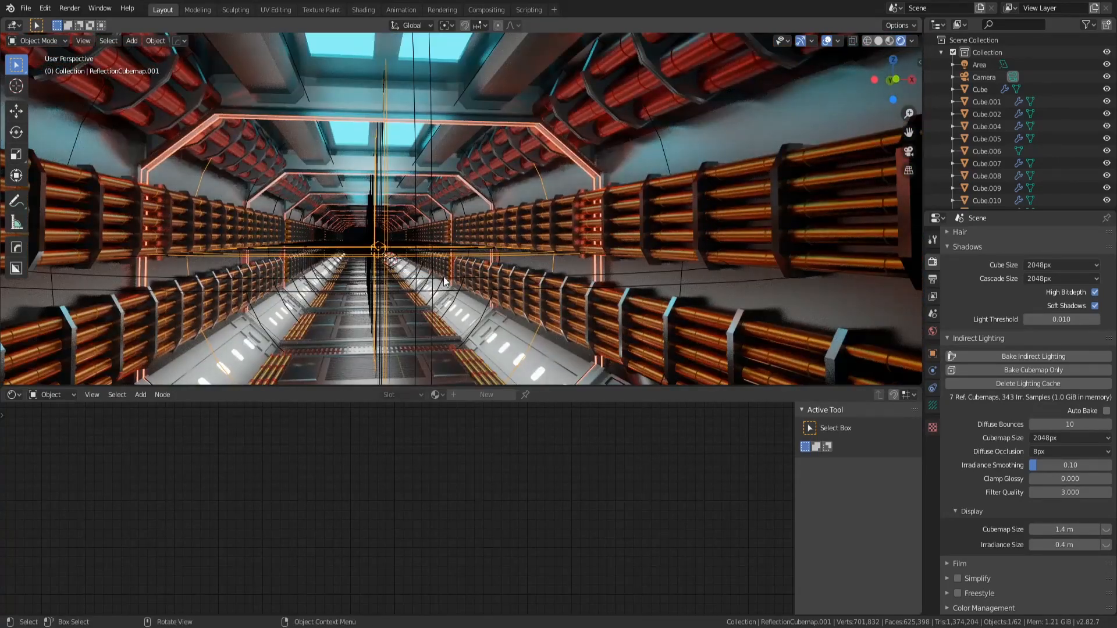
{"action": "scroll", "coordinate": [444, 276], "scroll_direction": "up", "scroll_amount": 1}
{"action": "scroll", "coordinate": [444, 277], "scroll_direction": "down", "scroll_amount": 2}
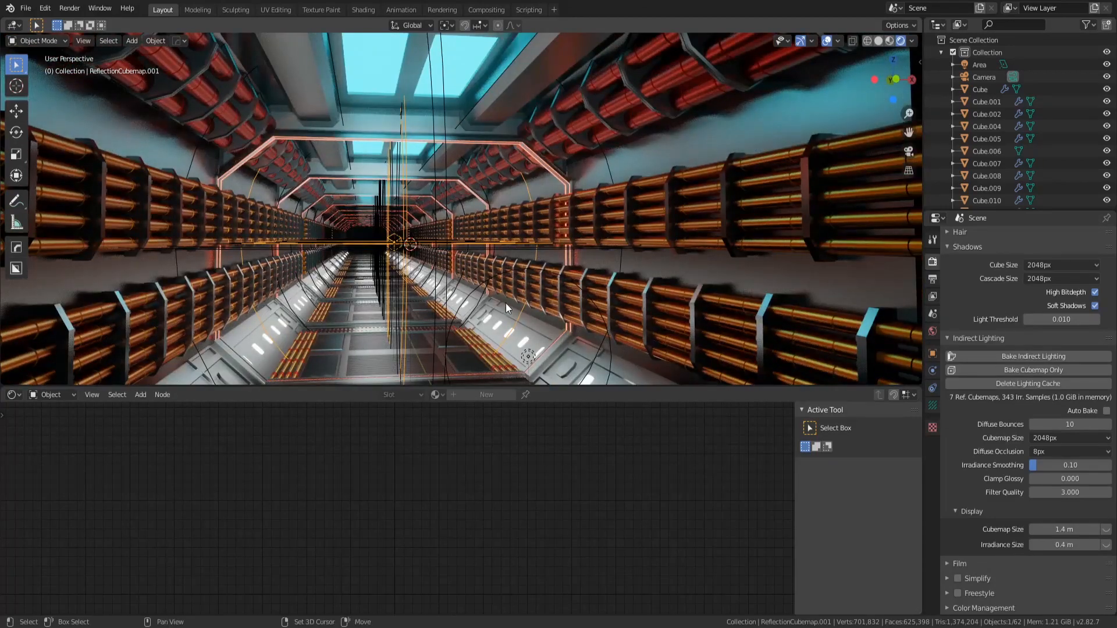
{"action": "middle_click_drag", "start_coordinate": [505, 303], "coordinate": [518, 269], "text": "shift"}
{"action": "middle_click_drag", "start_coordinate": [637, 341], "coordinate": [576, 298], "text": "shift"}
{"action": "middle_click_drag", "start_coordinate": [476, 250], "coordinate": [543, 260], "text": "shift"}
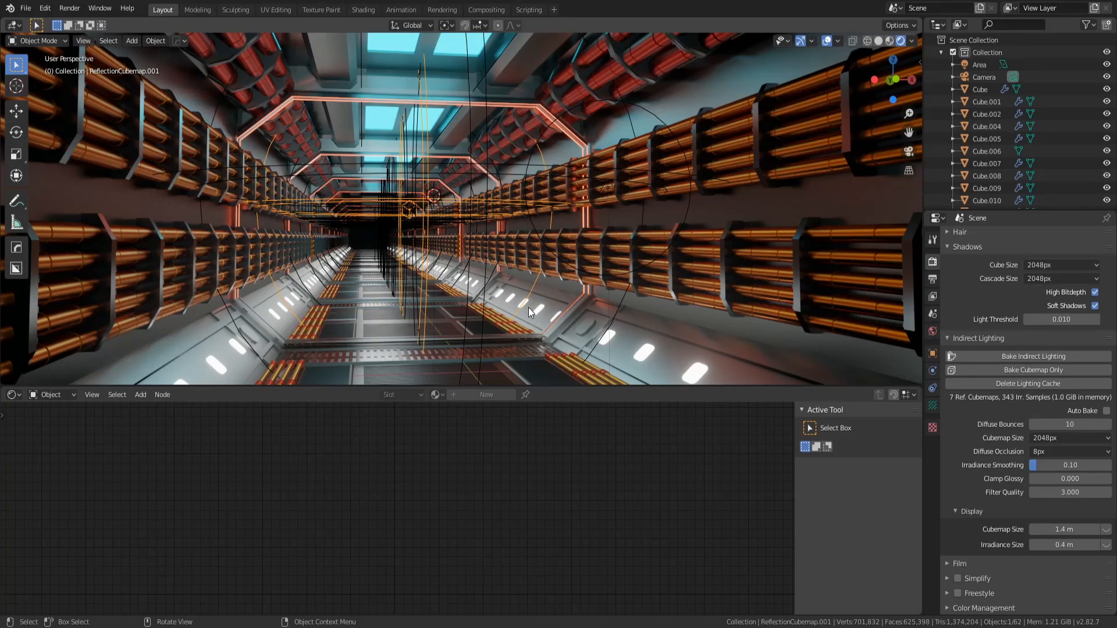
Step: Select the farthest reflection cubemap near the corridor's dark end and view the whole corridor from outside
{"action": "left_click", "coordinate": [366, 235]}
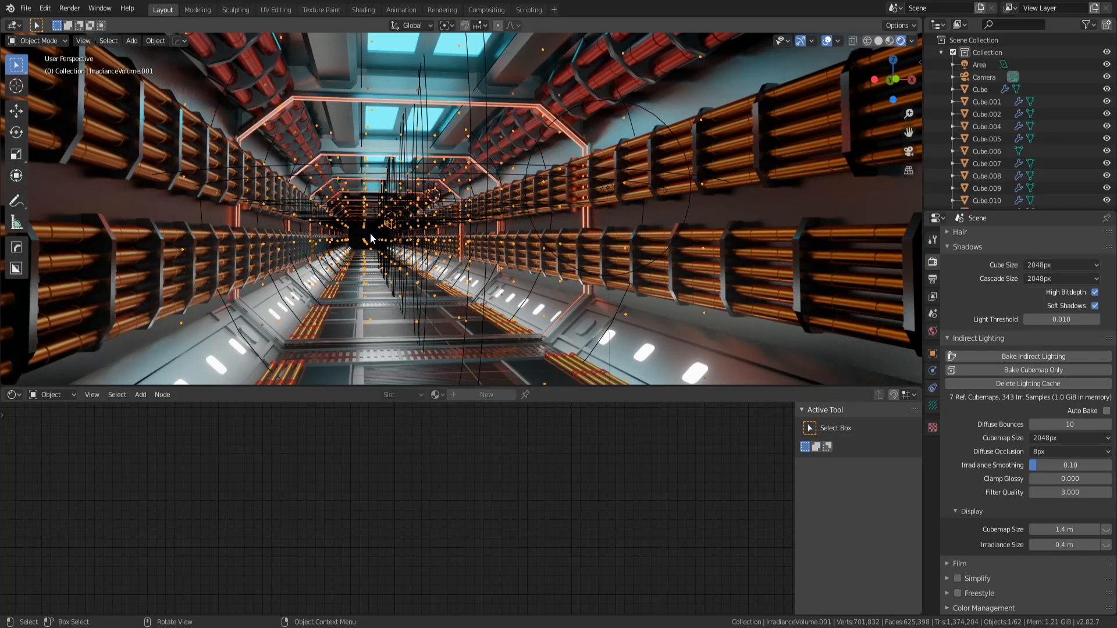
{"action": "left_click", "coordinate": [370, 238]}
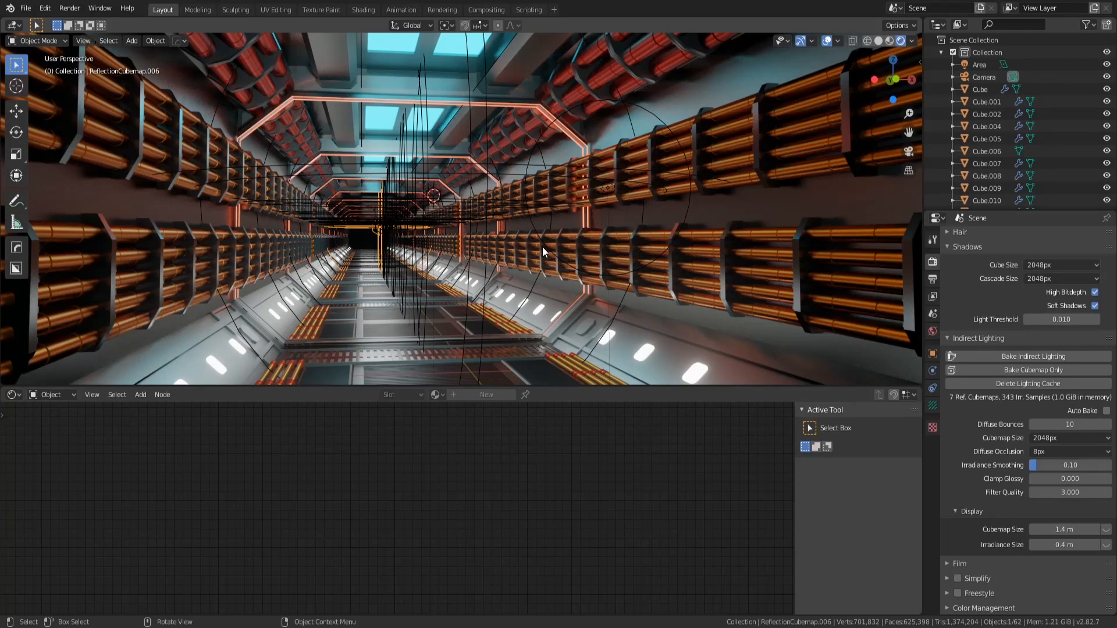
{"action": "scroll", "coordinate": [543, 251], "scroll_direction": "down", "scroll_amount": 3}
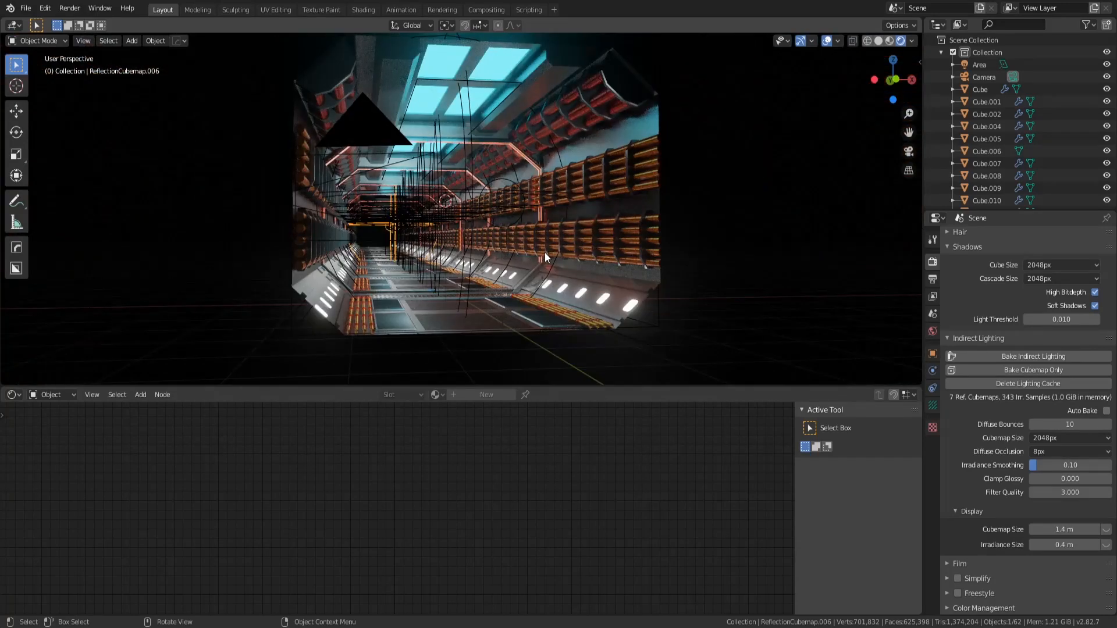
Step: View the corridor's interior and show the baked irradiance samples in the viewport
{"action": "scroll", "coordinate": [544, 252], "scroll_direction": "up", "scroll_amount": 3}
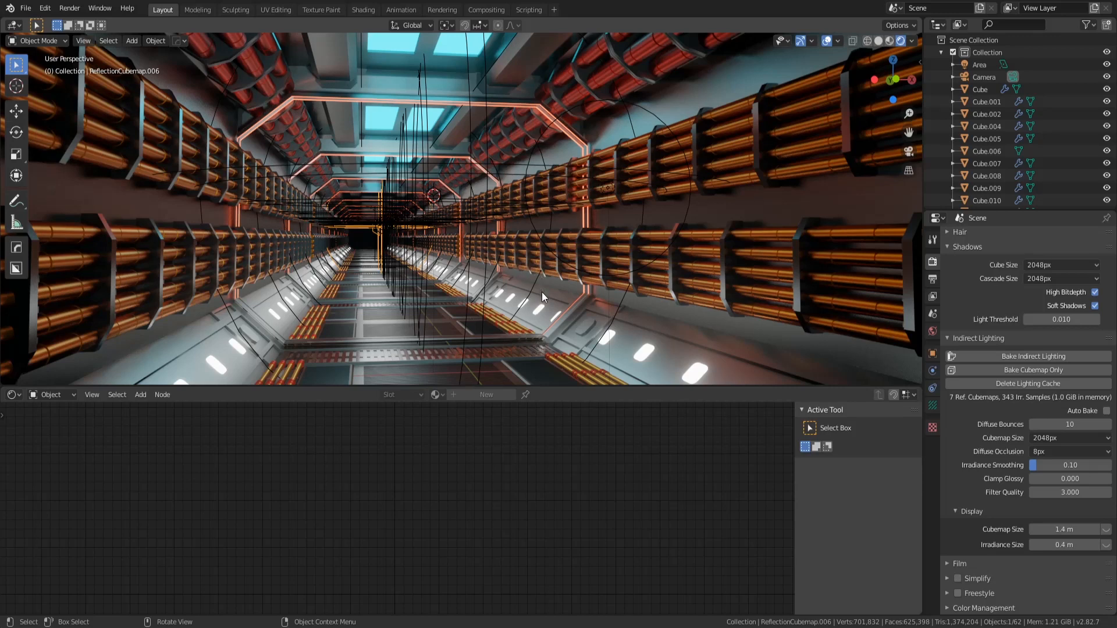
{"action": "middle_click_drag", "start_coordinate": [539, 295], "coordinate": [442, 285]}
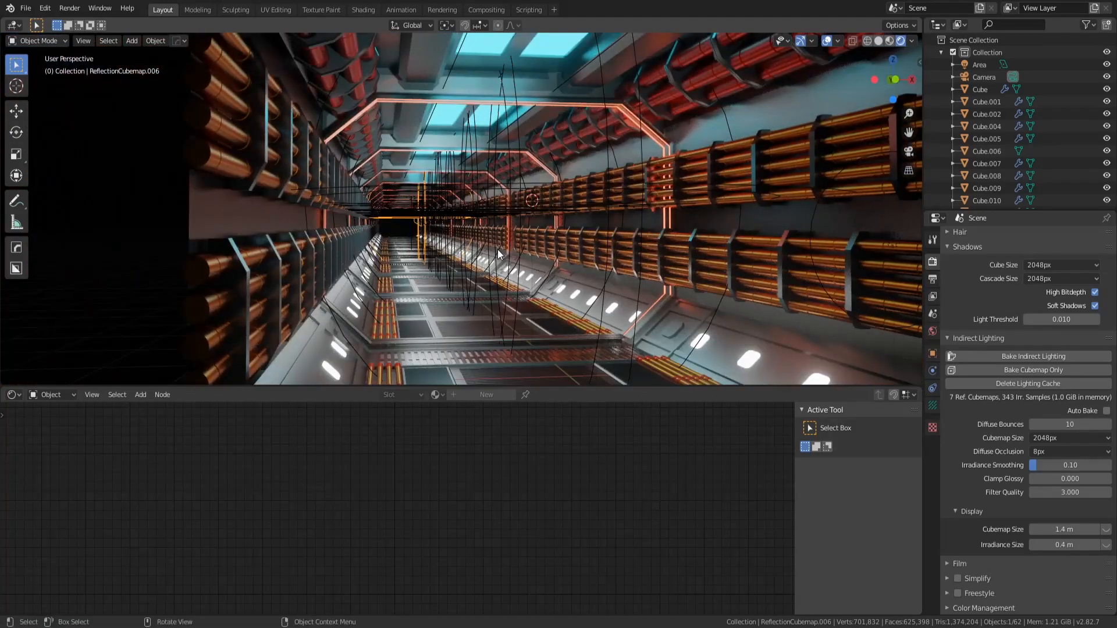
{"action": "middle_click_drag", "start_coordinate": [577, 306], "coordinate": [490, 273]}
{"action": "middle_click_drag", "start_coordinate": [367, 260], "coordinate": [696, 312]}
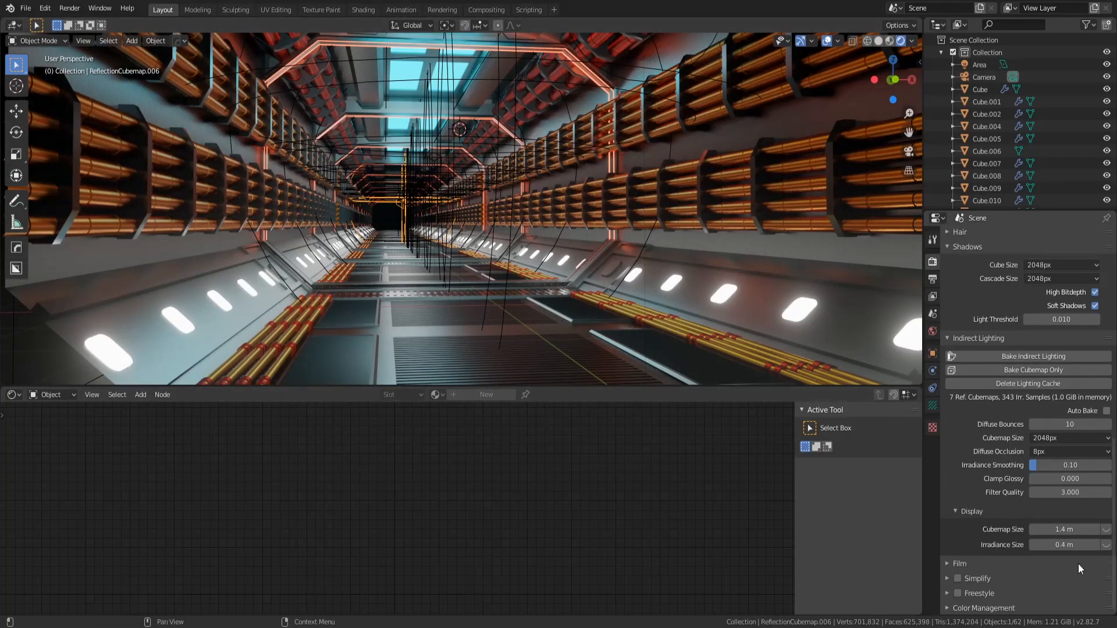
{"action": "left_click", "coordinate": [1106, 545]}
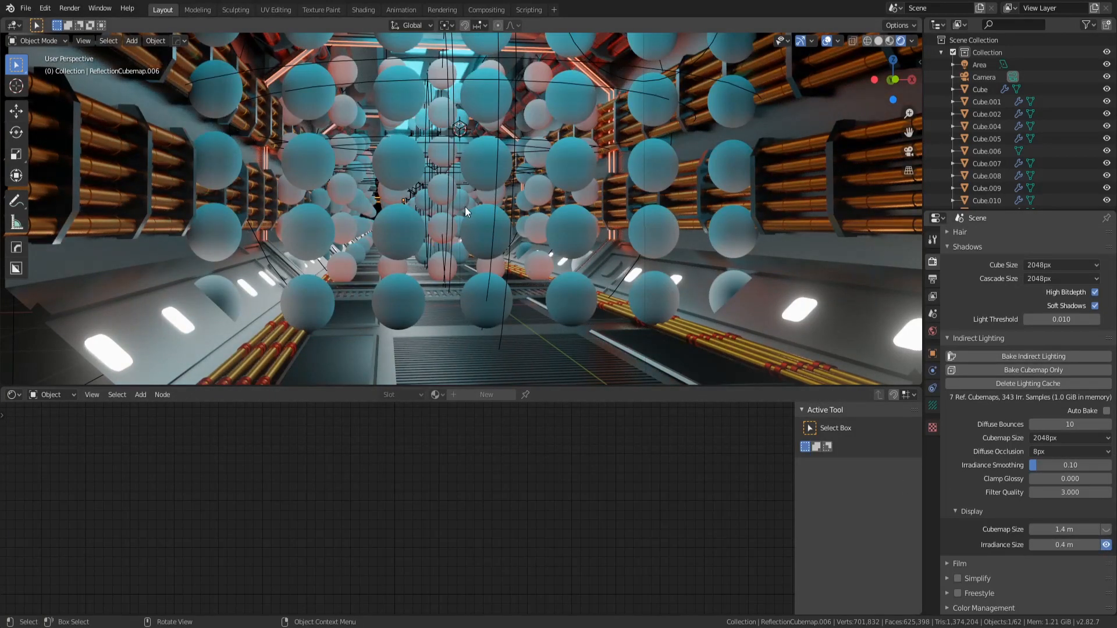
Step: Examine the irradiance samples near the floor, walls and ceiling, and select the cyan ceiling light panels
{"action": "scroll", "coordinate": [473, 204], "scroll_direction": "up", "scroll_amount": 2}
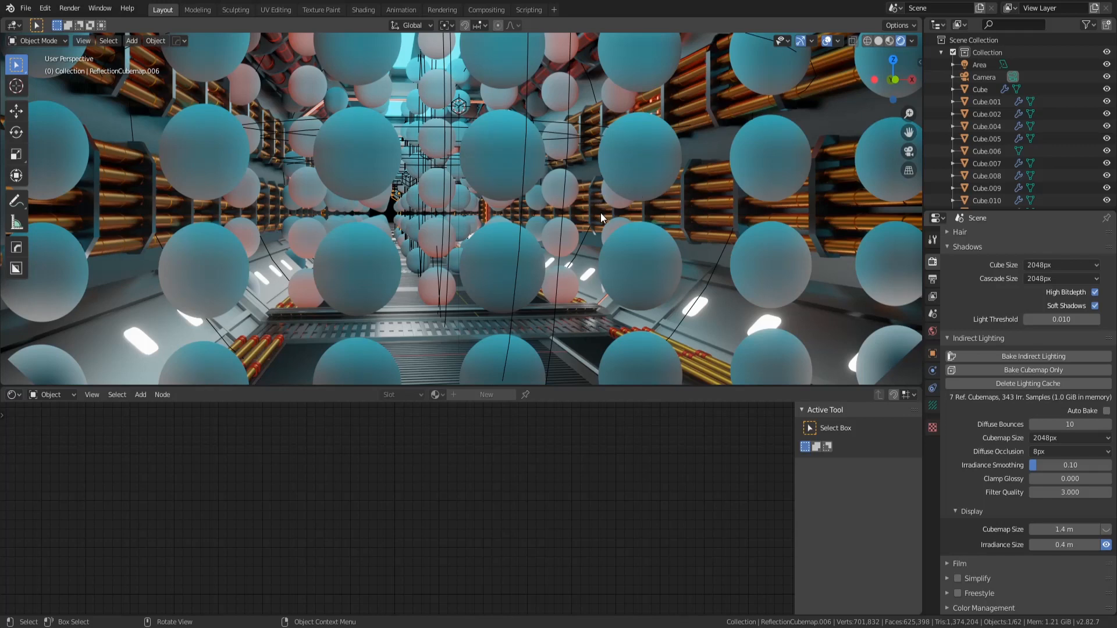
{"action": "scroll", "coordinate": [448, 226], "scroll_direction": "up", "scroll_amount": 2}
{"action": "scroll", "coordinate": [441, 226], "scroll_direction": "down", "scroll_amount": 2}
{"action": "scroll", "coordinate": [580, 226], "scroll_direction": "down", "scroll_amount": 2}
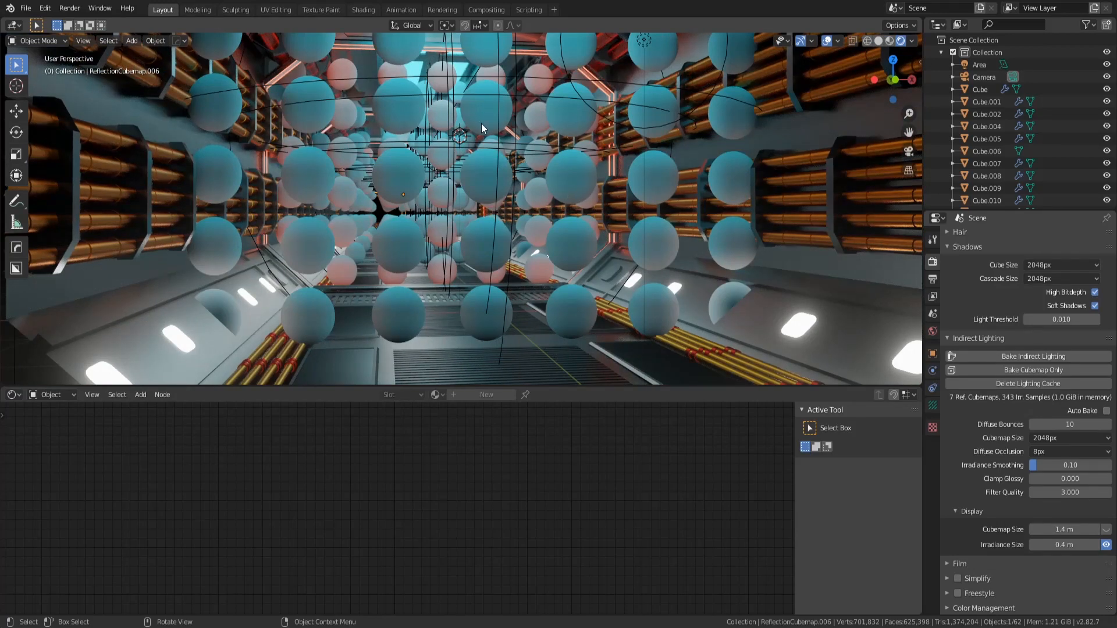
{"action": "middle_click_drag", "start_coordinate": [517, 165], "coordinate": [513, 203]}
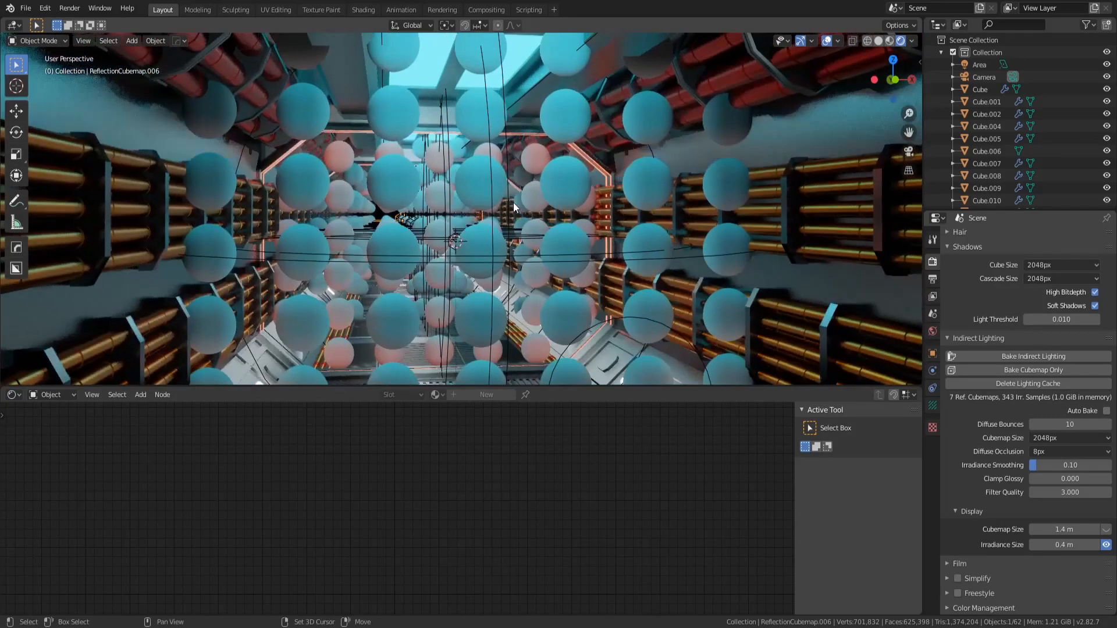
{"action": "middle_click_drag", "start_coordinate": [518, 57], "coordinate": [513, 82]}
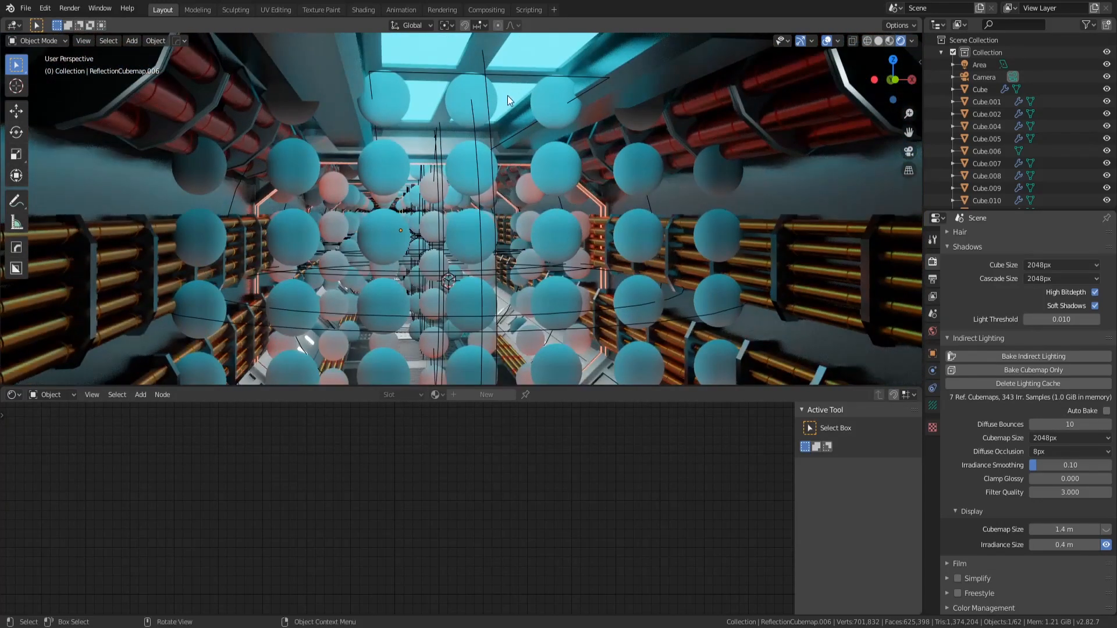
{"action": "left_click", "coordinate": [508, 95]}
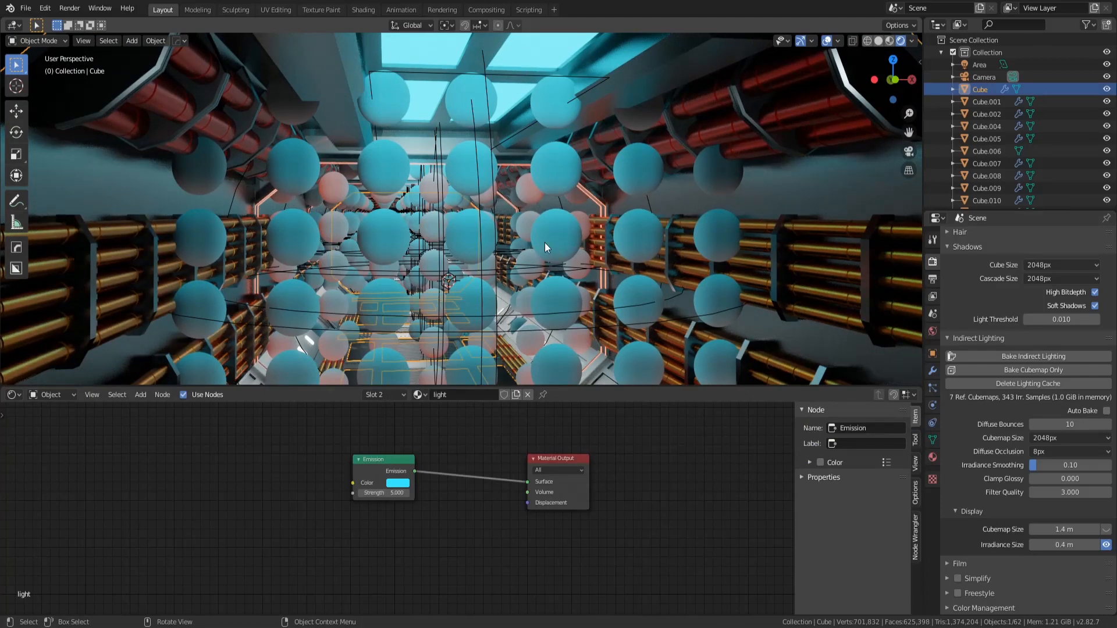
{"action": "middle_click_drag", "start_coordinate": [564, 295], "coordinate": [577, 242]}
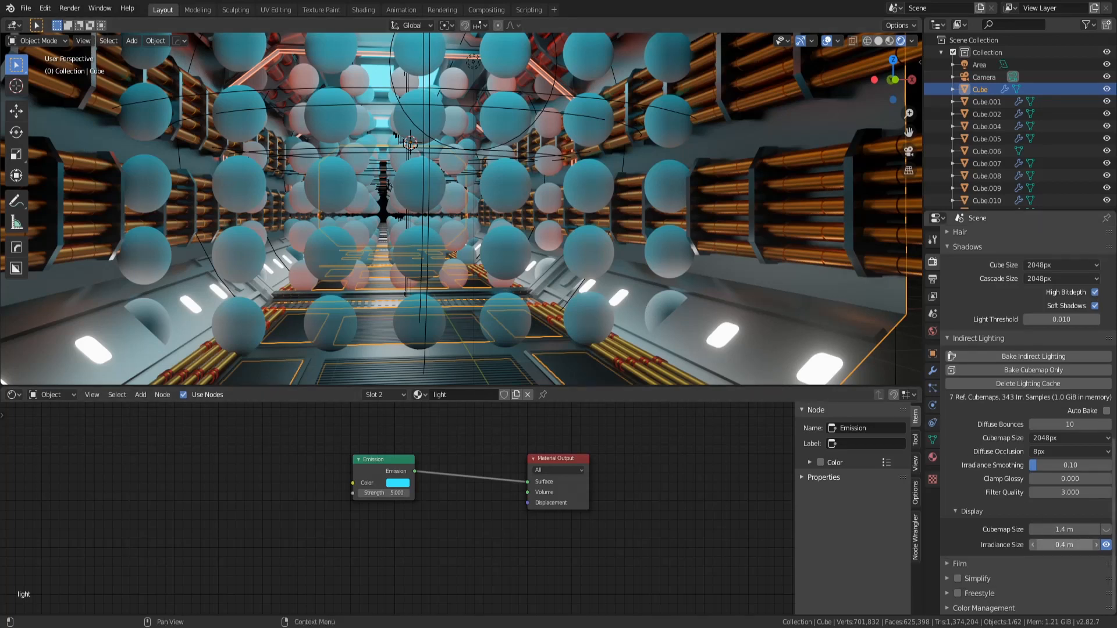
Step: Set the irradiance display size to 0.2 m
{"action": "left_click", "coordinate": [1064, 545]}
{"action": "key", "text": "BackSpace"}
{"action": "key", "text": "BackSpace"}
{"action": "type", "text": ".2"}
{"action": "key", "text": "Return"}
Step: Examine the smaller irradiance samples along the corridor and hide them from the viewport
{"action": "scroll", "coordinate": [538, 272], "scroll_direction": "up", "scroll_amount": 2}
{"action": "middle_click_drag", "start_coordinate": [536, 267], "coordinate": [572, 274]}
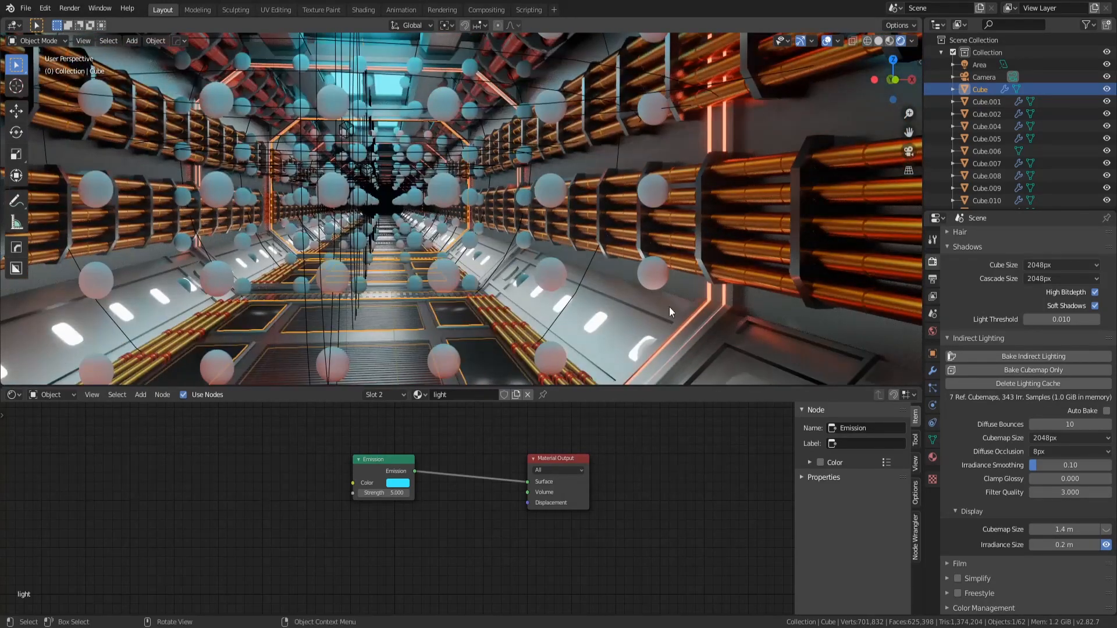
{"action": "middle_click_drag", "start_coordinate": [675, 237], "coordinate": [563, 232]}
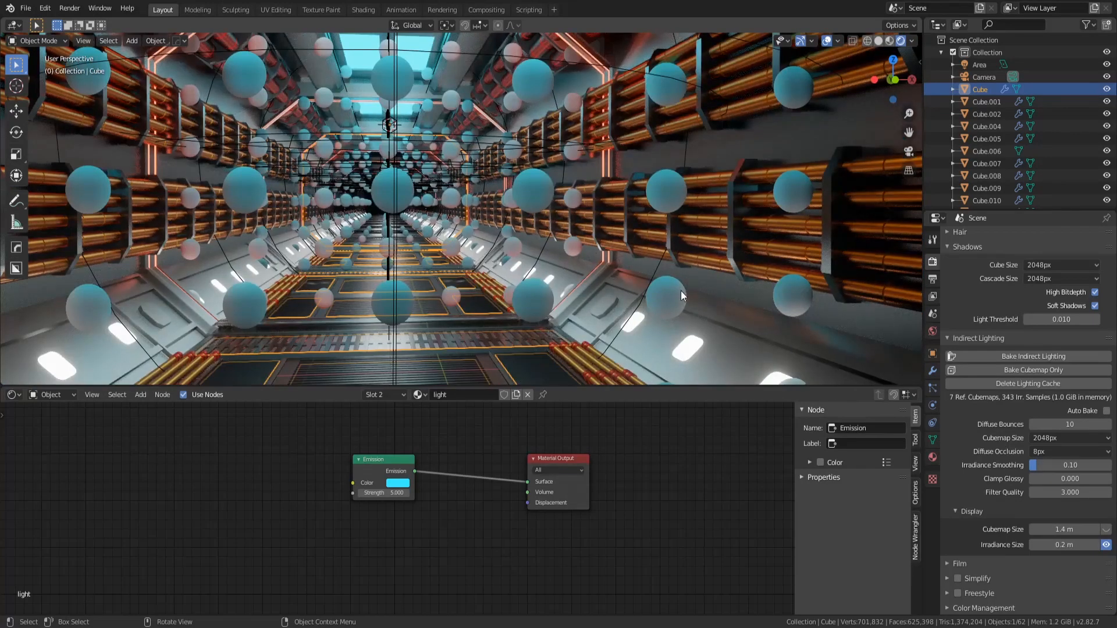
{"action": "middle_click_drag", "start_coordinate": [769, 329], "coordinate": [768, 325]}
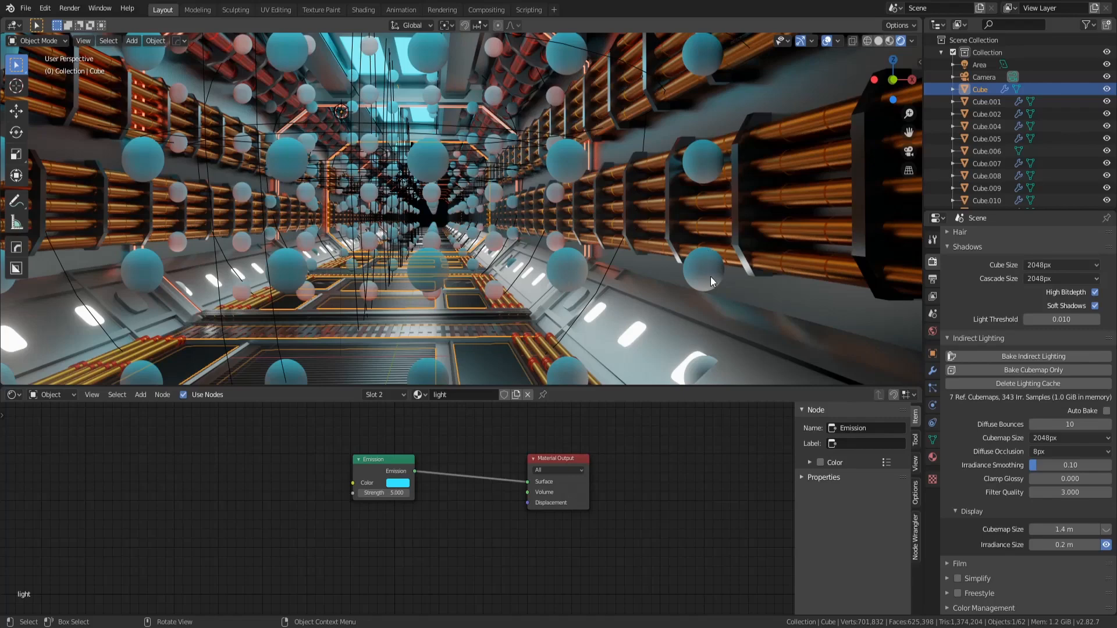
{"action": "middle_click_drag", "start_coordinate": [711, 277], "coordinate": [669, 208]}
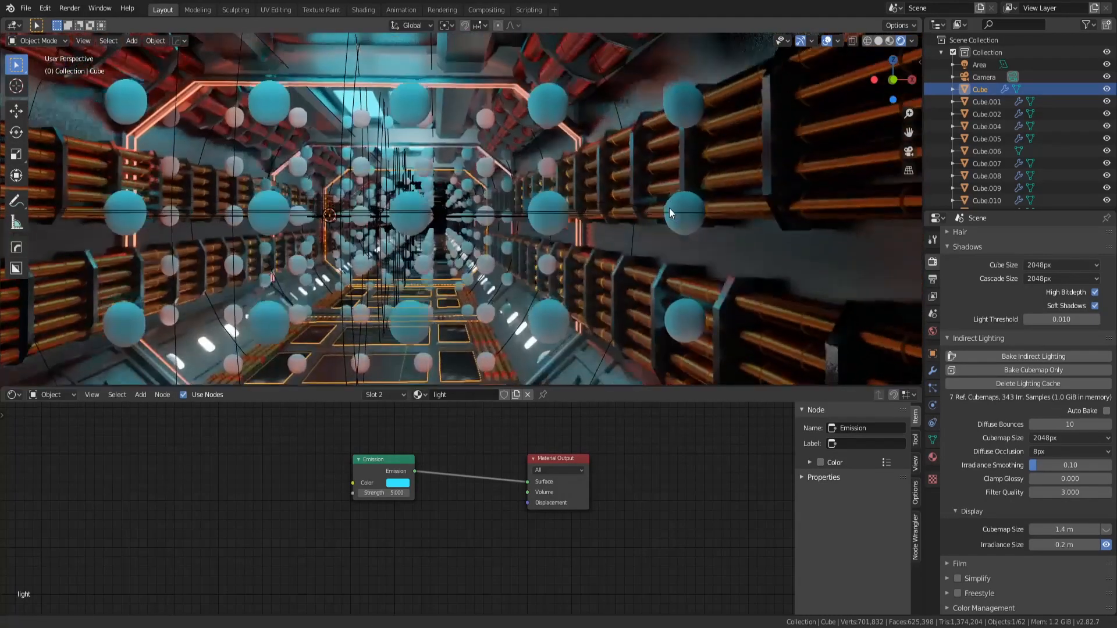
{"action": "middle_click_drag", "start_coordinate": [683, 281], "coordinate": [641, 291]}
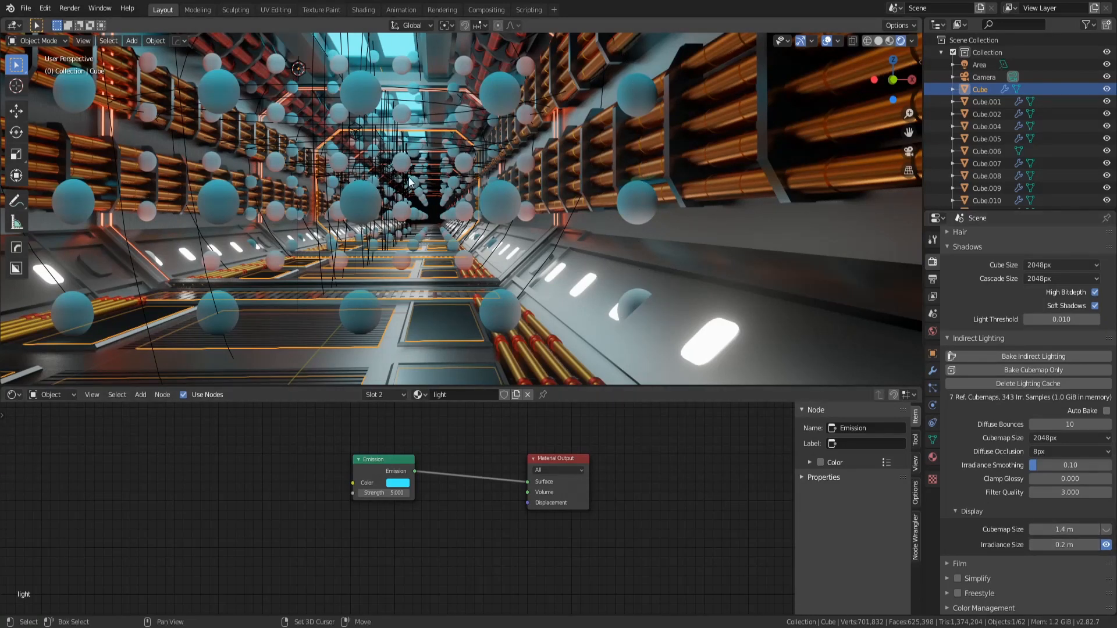
{"action": "middle_click_drag", "start_coordinate": [404, 183], "coordinate": [465, 204], "text": "shift"}
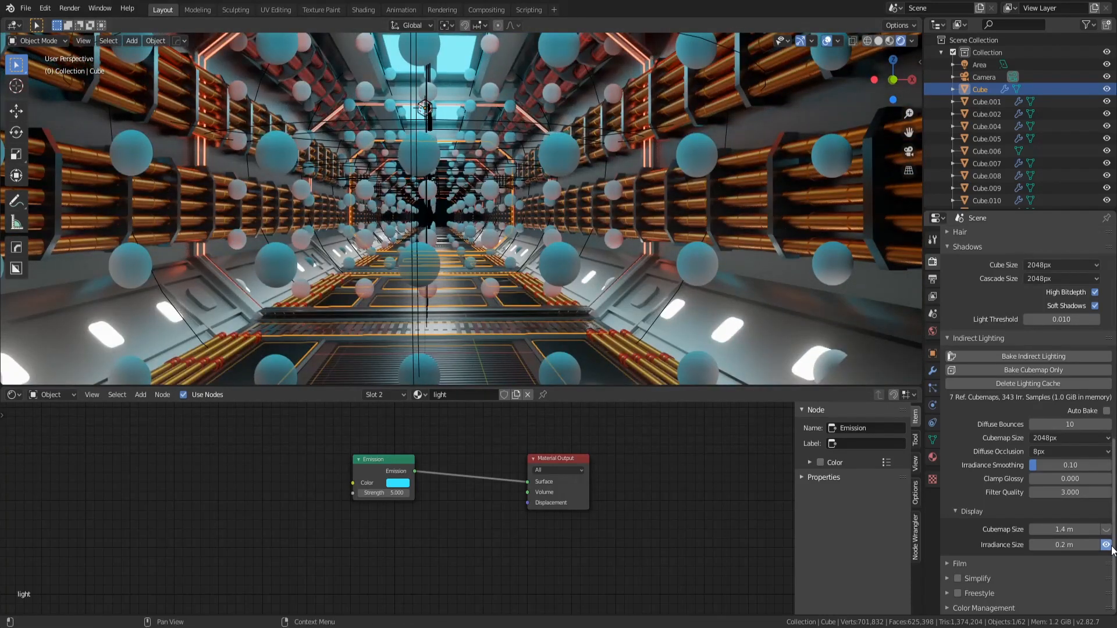
{"action": "left_click", "coordinate": [1106, 545]}
Step: Examine the baked lighting on the corridor's floor, walls and ceiling without the irradiance samples
{"action": "middle_click_drag", "start_coordinate": [406, 251], "coordinate": [456, 259], "text": "shift"}
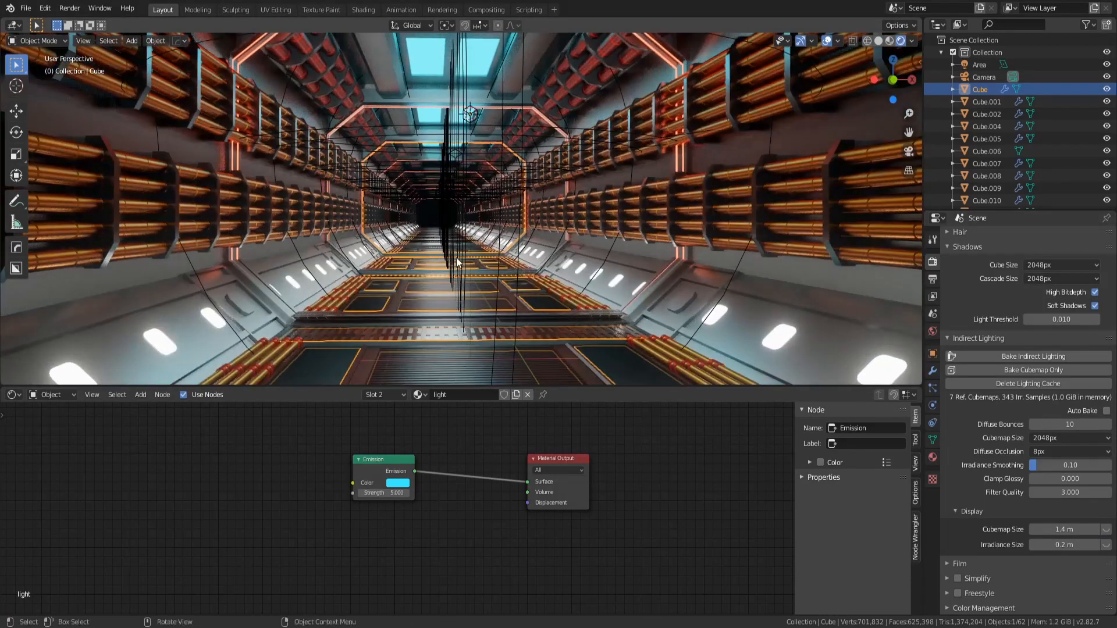
{"action": "scroll", "coordinate": [494, 227], "scroll_direction": "down", "scroll_amount": 2}
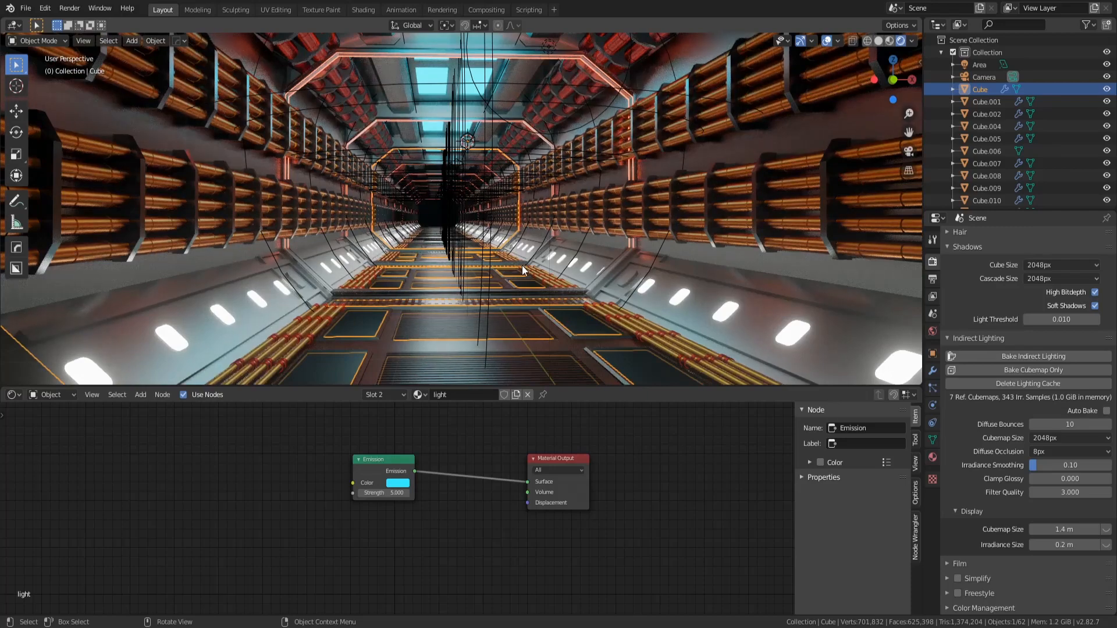
{"action": "scroll", "coordinate": [553, 275], "scroll_direction": "down", "scroll_amount": 2}
{"action": "scroll", "coordinate": [479, 257], "scroll_direction": "up", "scroll_amount": 1}
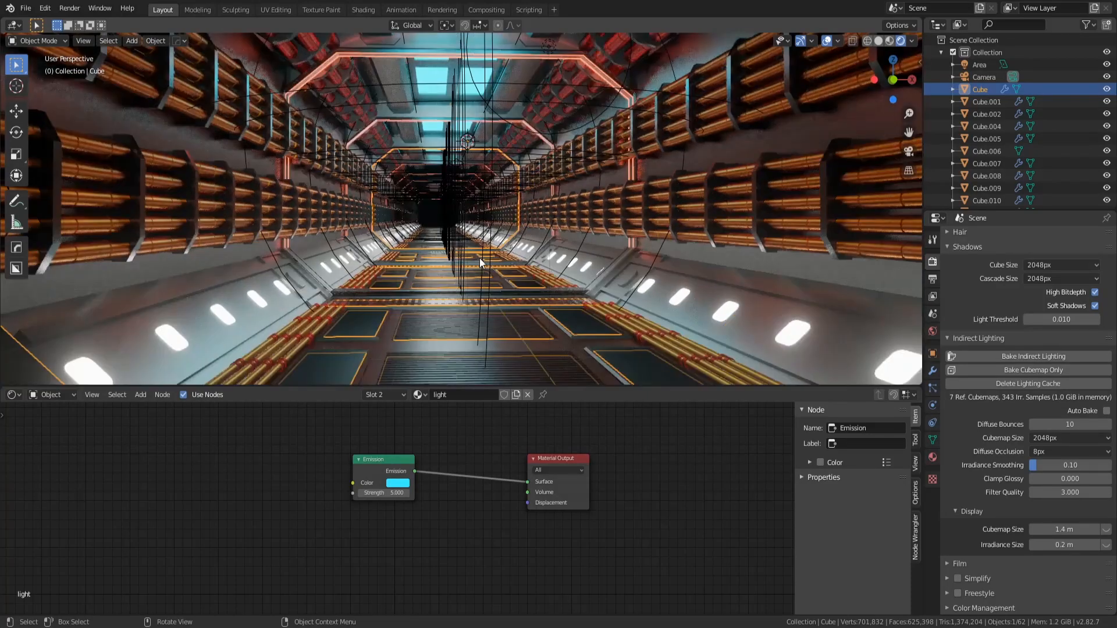
{"action": "middle_click_drag", "start_coordinate": [484, 187], "coordinate": [545, 222], "text": "shift"}
{"action": "scroll", "coordinate": [501, 220], "scroll_direction": "up", "scroll_amount": 1}
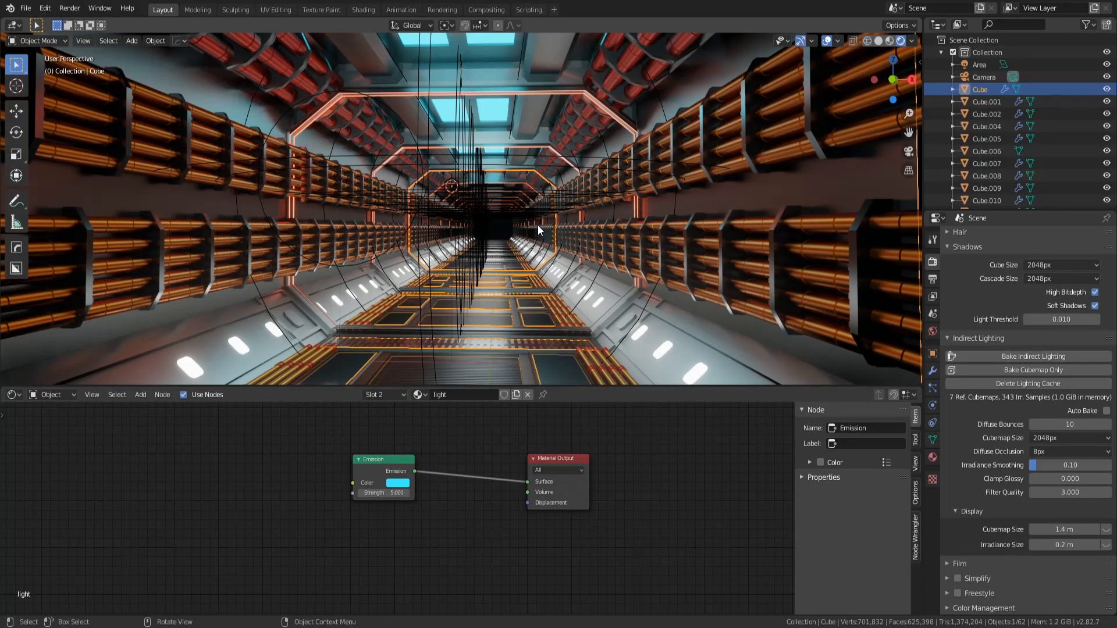
{"action": "mouse_move", "coordinate": [529, 225]}
{"action": "middle_mouse_down"}
{"action": "mouse_move", "coordinate": [509, 226]}
{"action": "mouse_move", "coordinate": [533, 225]}
{"action": "middle_mouse_up"}
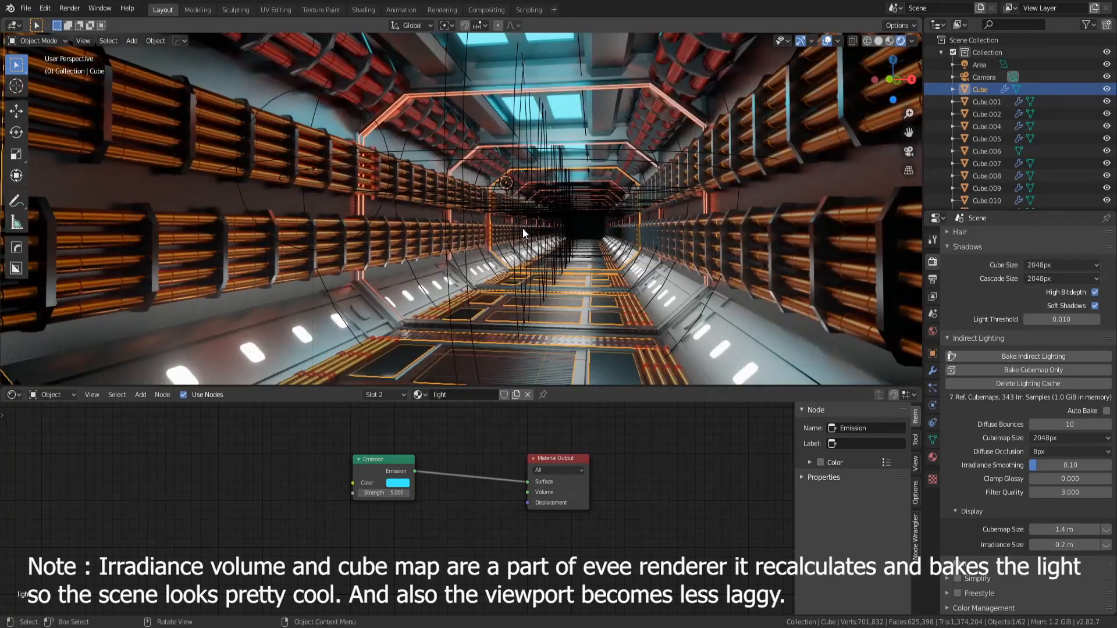
Step: Hide the viewport overlays and reframe the camera with walk navigation to look straight down the corridor's centre
{"action": "key", "text": "shift+alt+z"}
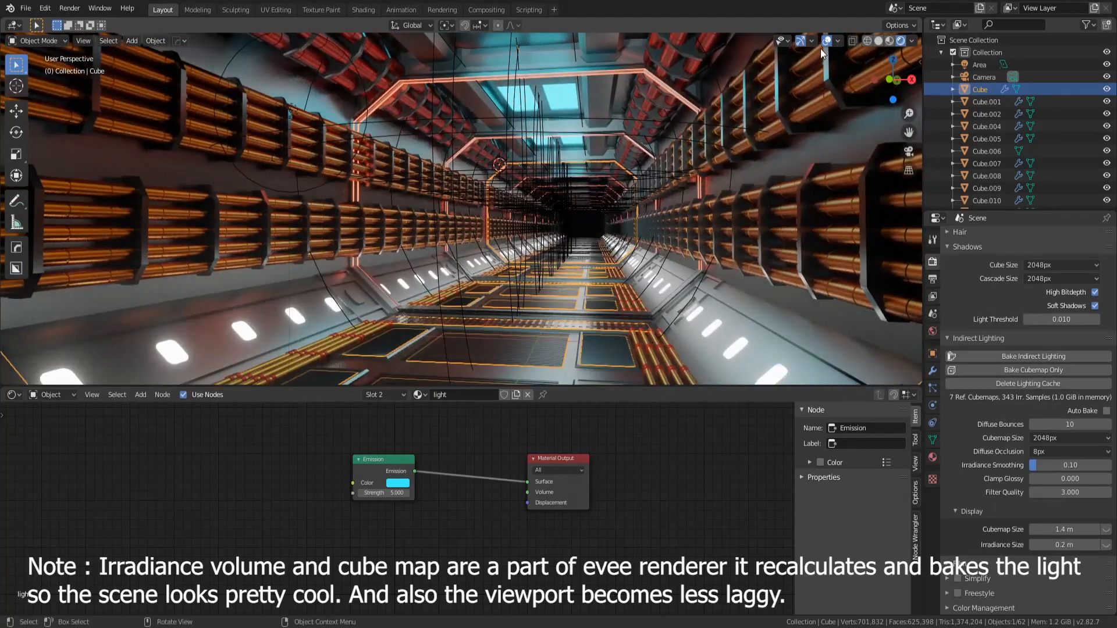
{"action": "key", "text": "KP_0"}
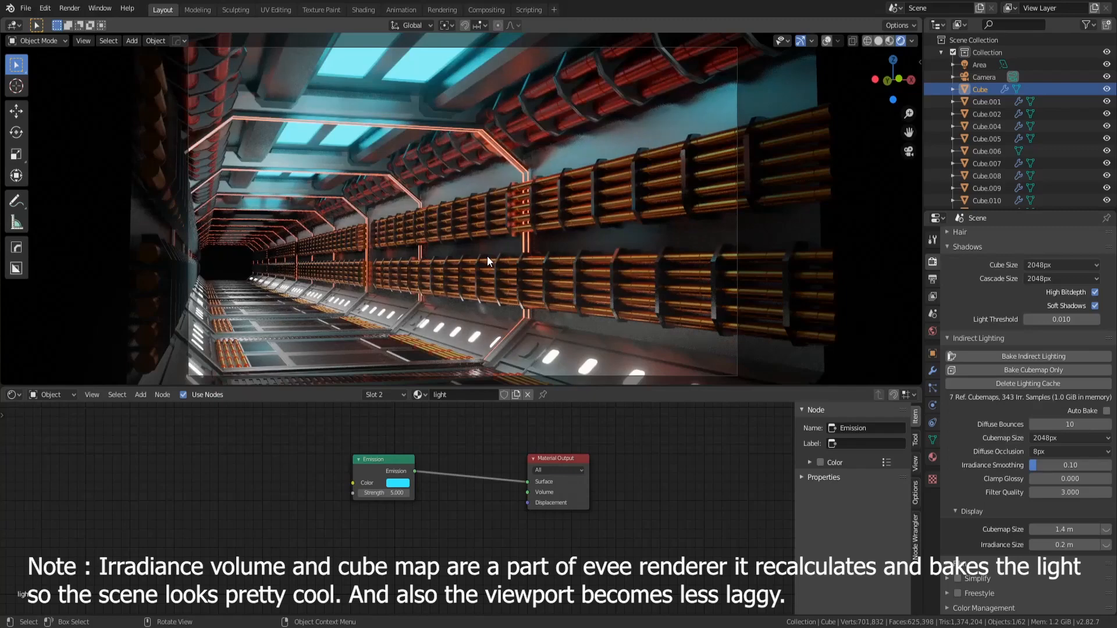
{"action": "key", "text": "shift+grave"}
{"action": "key", "text": "d"}
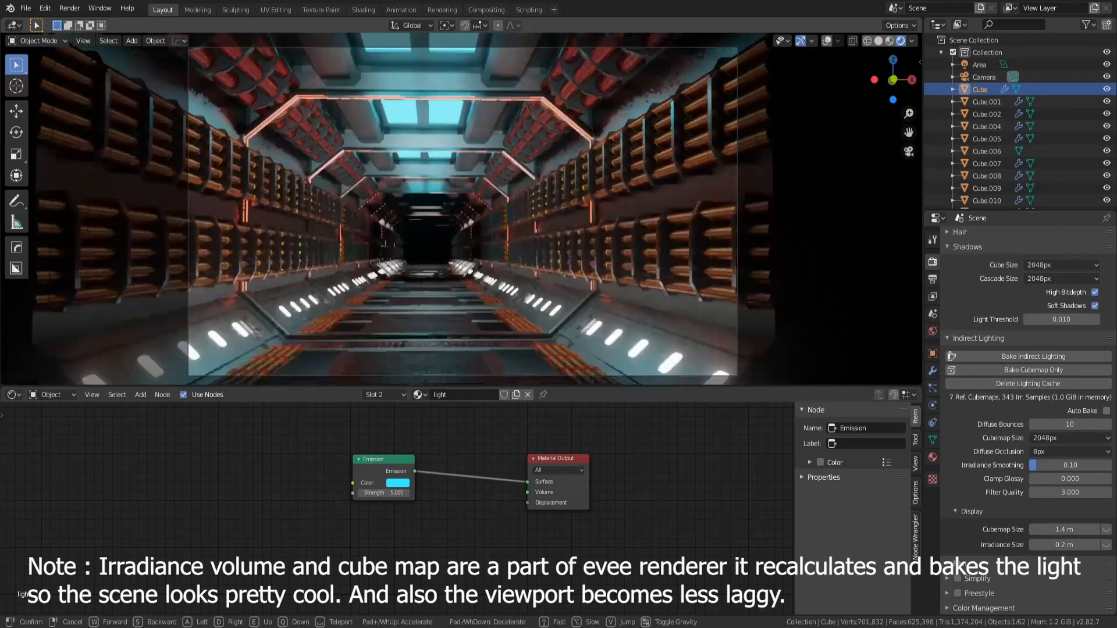
{"action": "key", "text": "q"}
{"action": "key", "text": "w"}
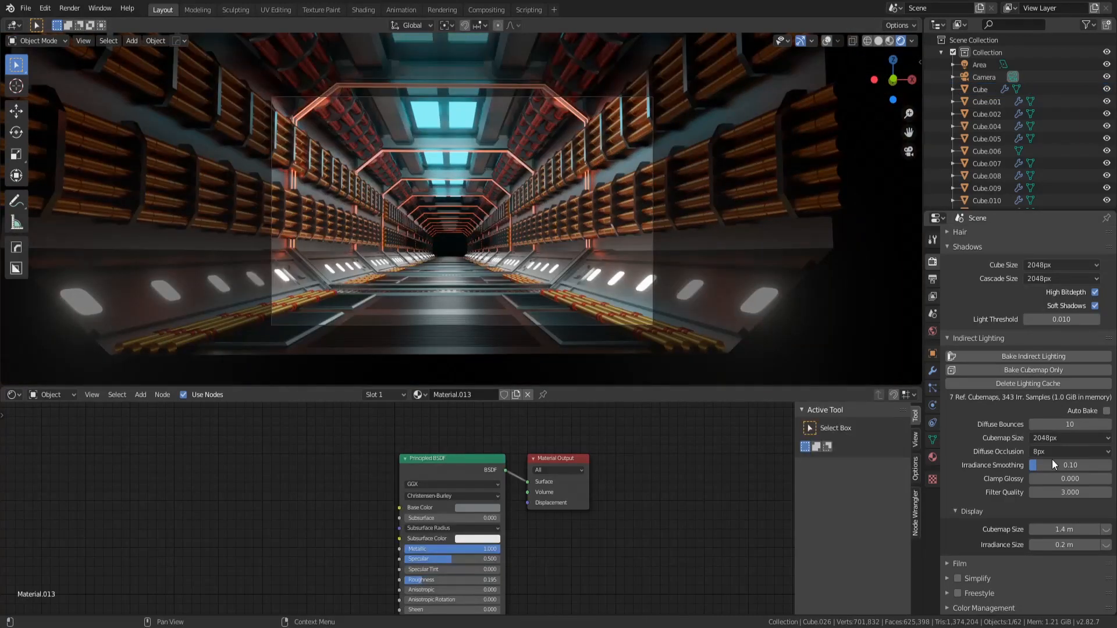
Step: Check the Diffuse Occlusion size options and keep 8px selected
{"action": "left_click", "coordinate": [1054, 455]}
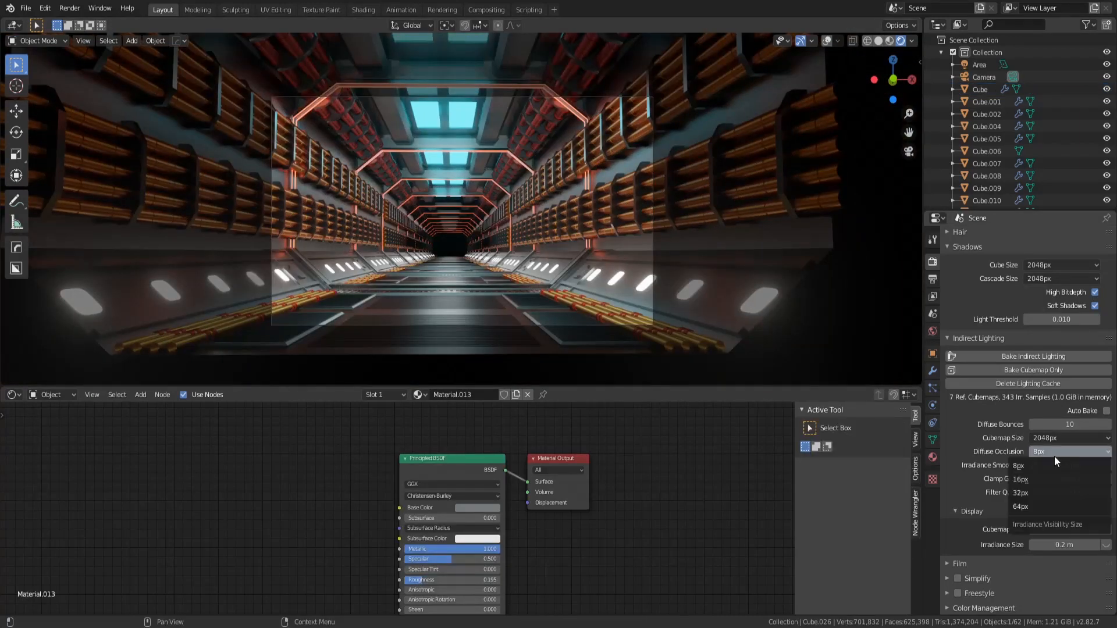
{"action": "left_click", "coordinate": [1049, 469]}
{"action": "left_click", "coordinate": [1045, 450]}
{"action": "left_click", "coordinate": [1059, 449]}
{"action": "left_click", "coordinate": [1035, 465]}
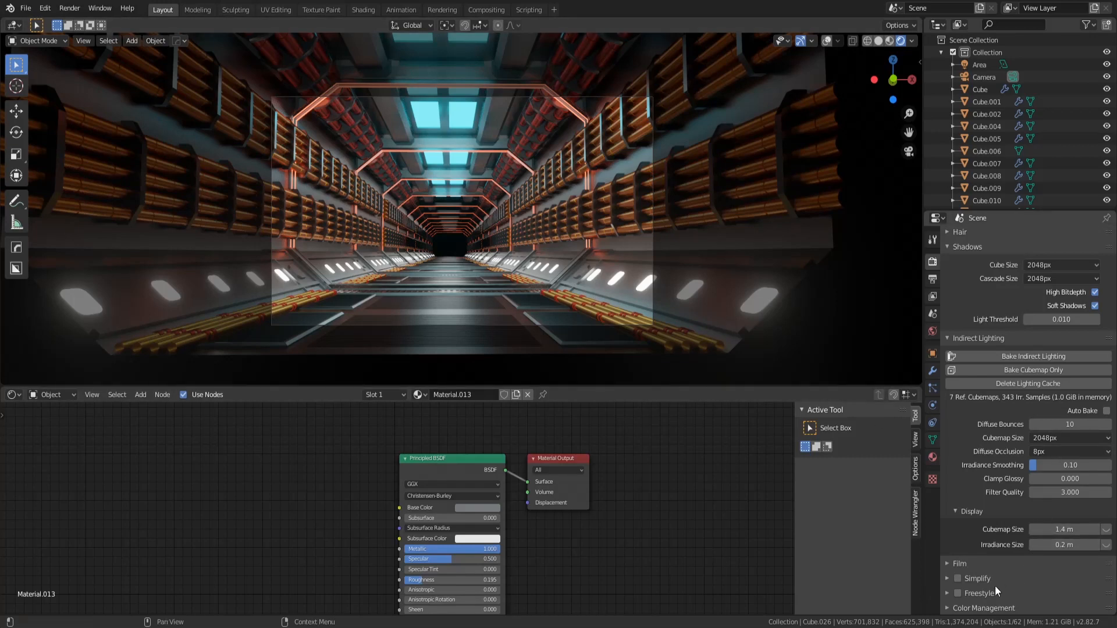
Step: Enable Use Curves in Color Management and slightly lower the midtones of the combined curve
{"action": "left_click", "coordinate": [948, 608]}
{"action": "scroll", "coordinate": [1050, 573], "scroll_direction": "down", "scroll_amount": 5}
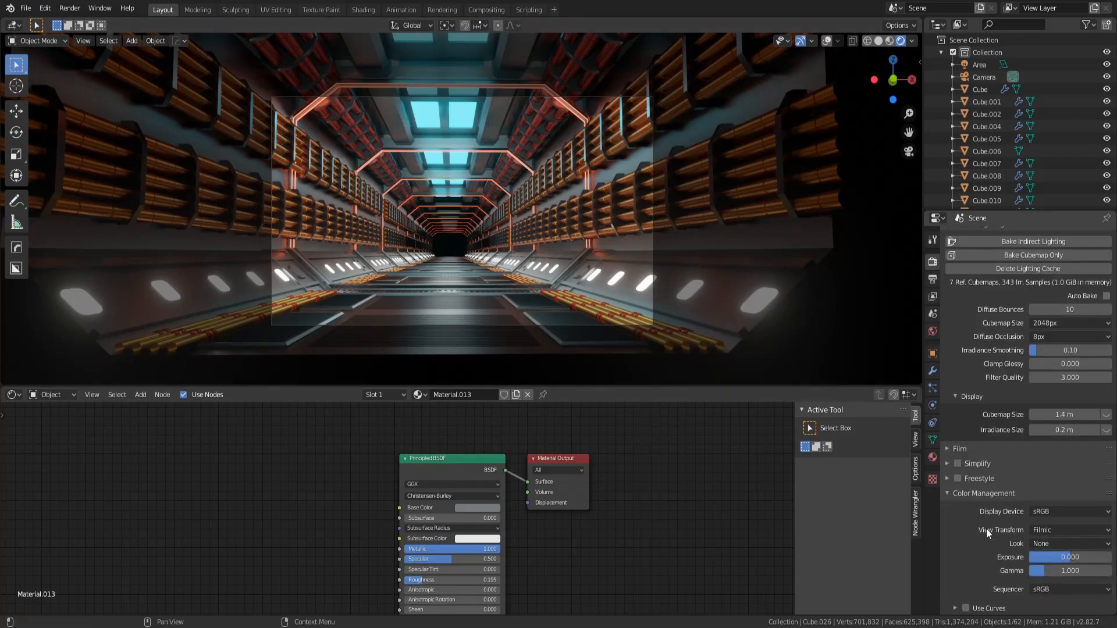
{"action": "left_click", "coordinate": [966, 608]}
{"action": "left_click", "coordinate": [989, 608]}
{"action": "scroll", "coordinate": [1012, 557], "scroll_direction": "down", "scroll_amount": 5}
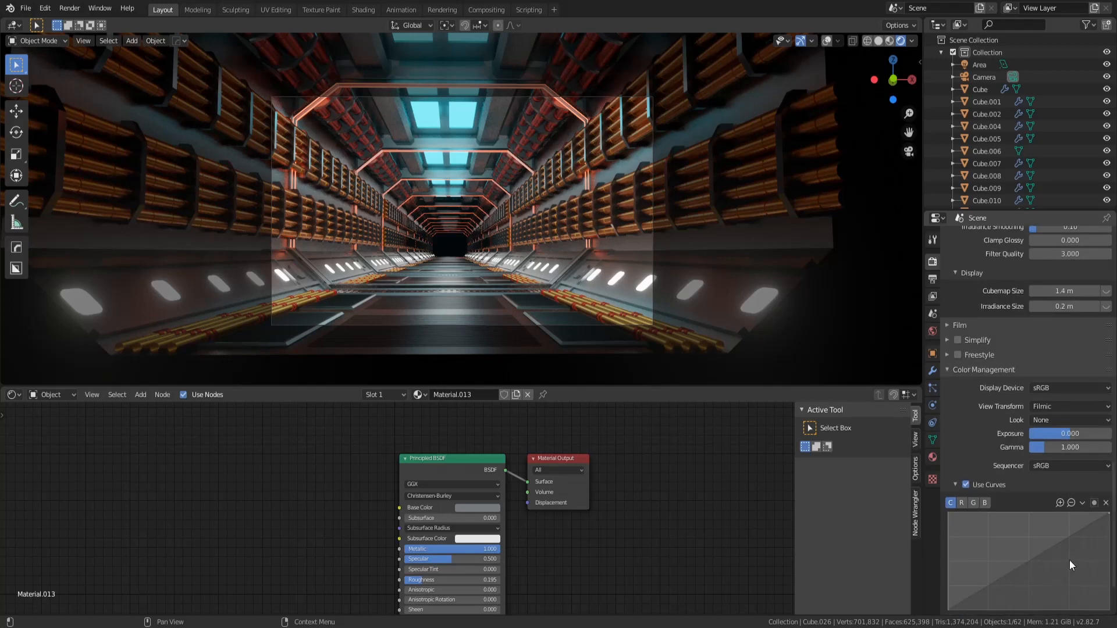
{"action": "mouse_move", "coordinate": [1035, 557]}
{"action": "left_mouse_down"}
{"action": "mouse_move", "coordinate": [1029, 547]}
{"action": "mouse_move", "coordinate": [1037, 565]}
{"action": "mouse_move", "coordinate": [1021, 568]}
{"action": "mouse_move", "coordinate": [1022, 554]}
{"action": "mouse_move", "coordinate": [1017, 575]}
{"action": "mouse_move", "coordinate": [1041, 556]}
{"action": "left_mouse_up"}
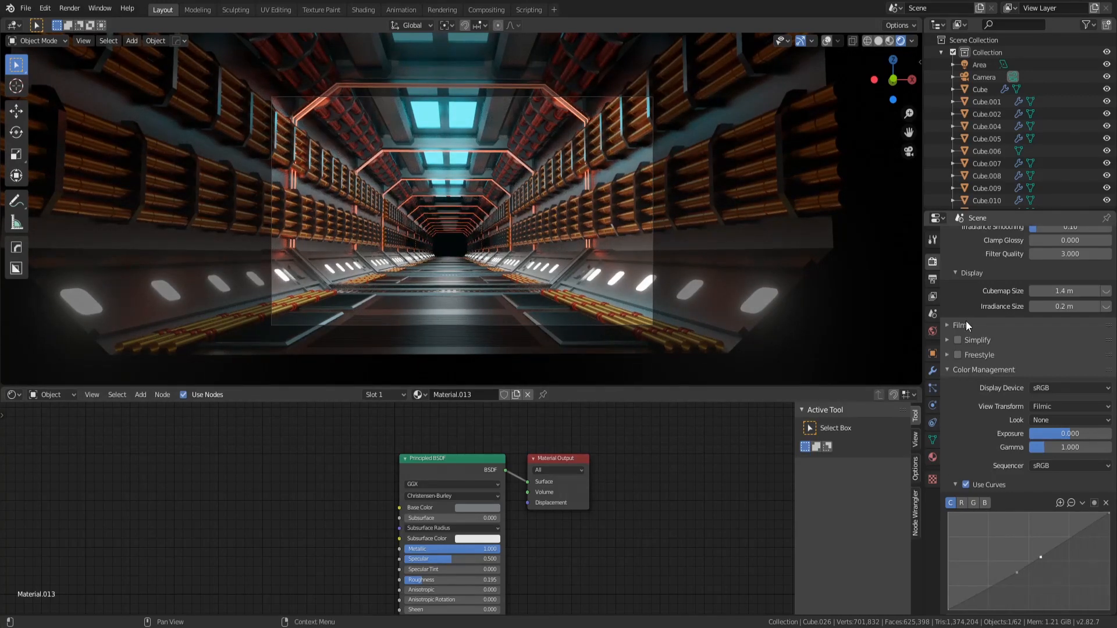
Step: Review the shadow, reflection and Bloom render settings and reveal the Depth of Field settings
{"action": "scroll", "coordinate": [965, 320], "scroll_direction": "up", "scroll_amount": 5}
{"action": "scroll", "coordinate": [1001, 302], "scroll_direction": "up", "scroll_amount": 5}
{"action": "scroll", "coordinate": [983, 329], "scroll_direction": "up", "scroll_amount": 4}
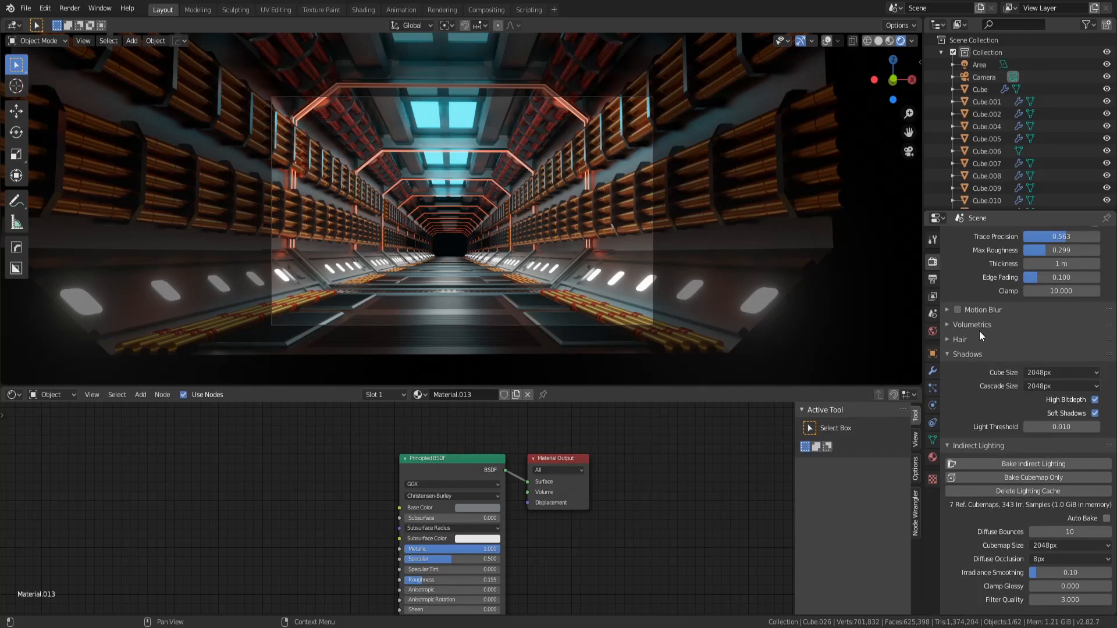
{"action": "scroll", "coordinate": [976, 339], "scroll_direction": "up", "scroll_amount": 4}
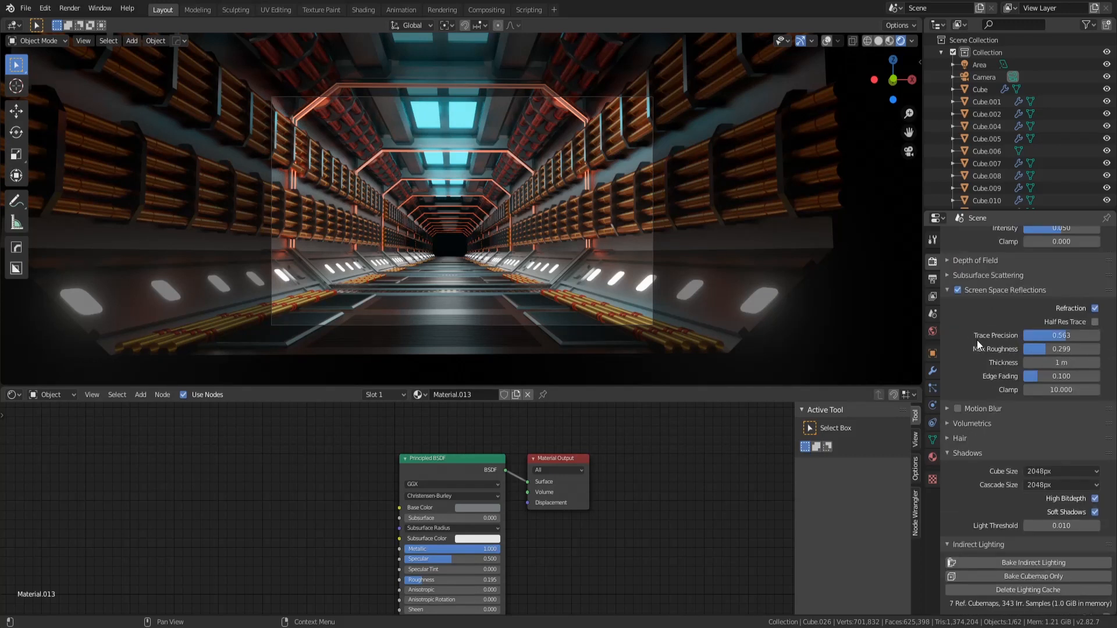
{"action": "scroll", "coordinate": [976, 343], "scroll_direction": "up", "scroll_amount": 4}
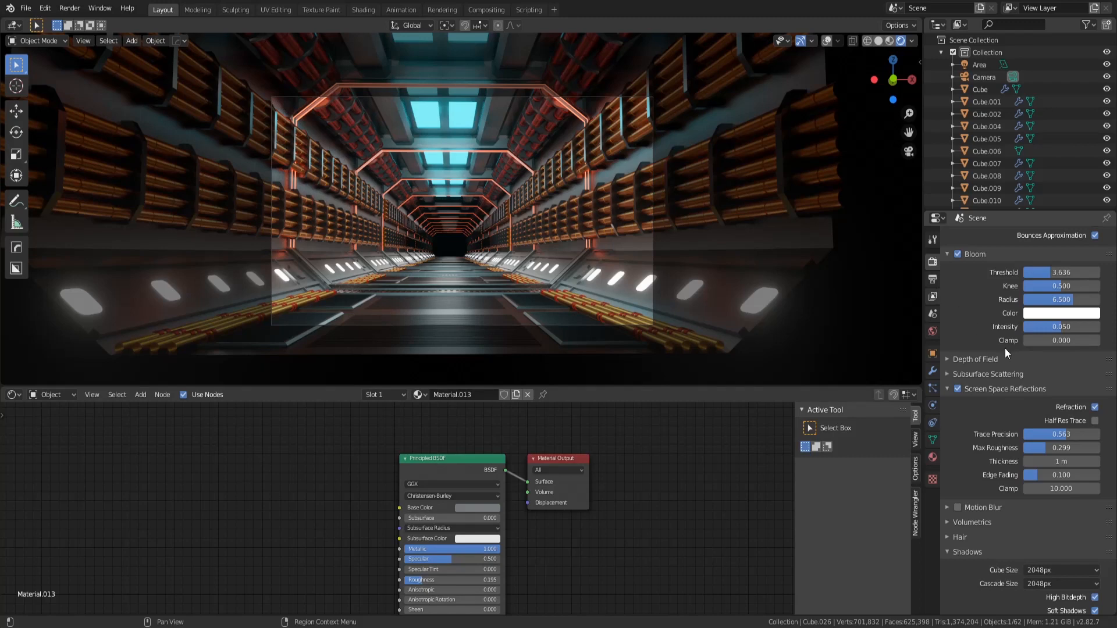
{"action": "scroll", "coordinate": [1000, 345], "scroll_direction": "up", "scroll_amount": 2}
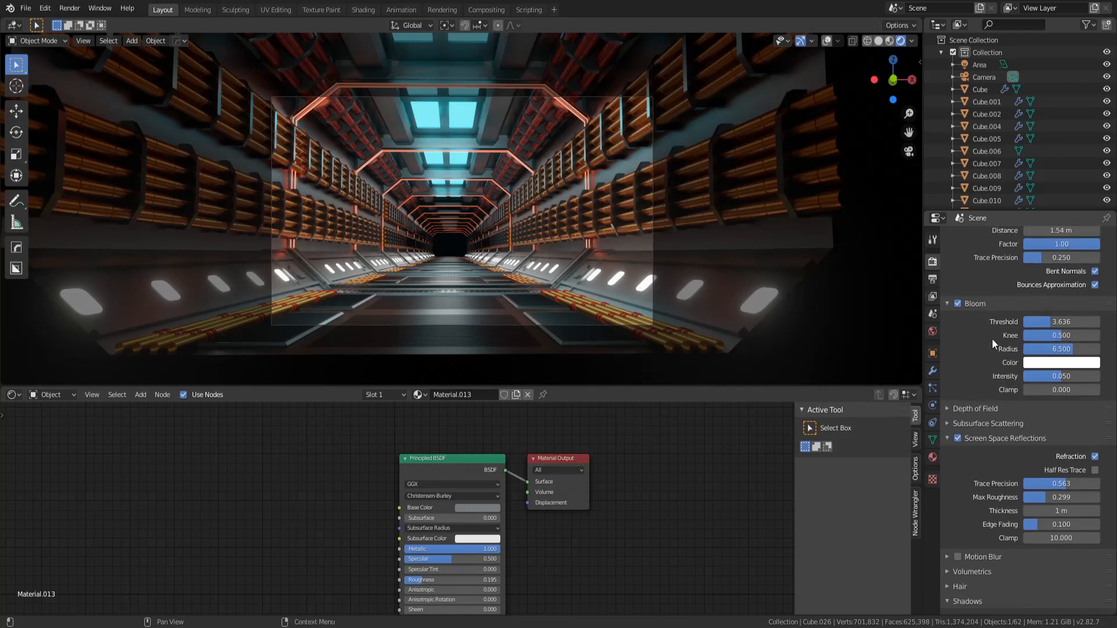
{"action": "left_click", "coordinate": [934, 280]}
{"action": "left_click", "coordinate": [932, 263]}
{"action": "left_click", "coordinate": [950, 406]}
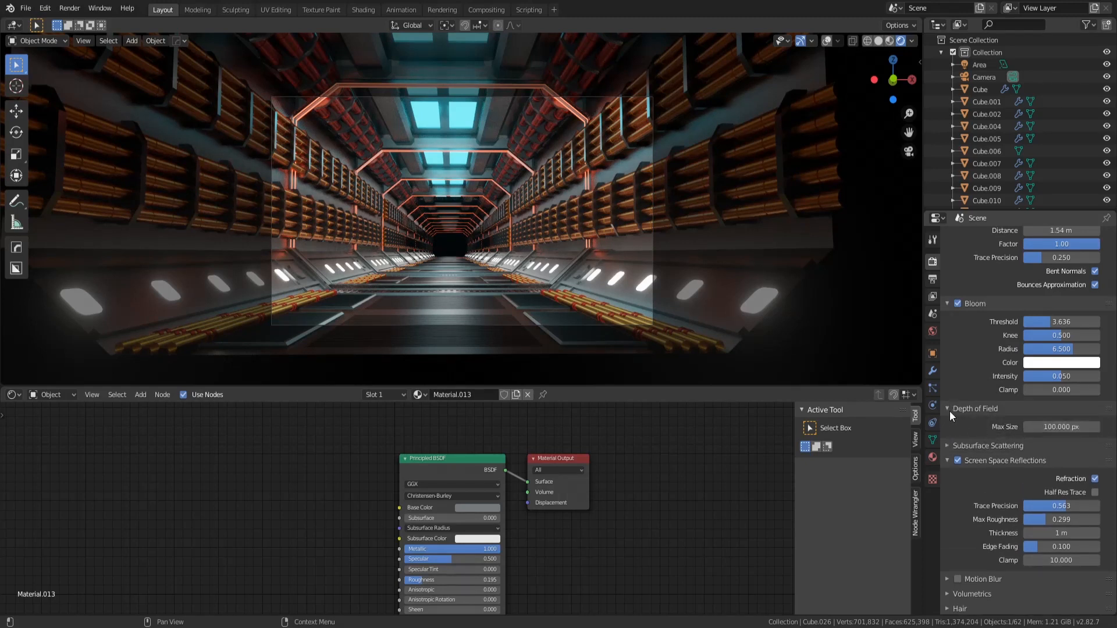
Step: Collapse the Depth of Field settings, peek at Subsurface Scattering, and review the Eevee render settings from Sampling through Indirect Lighting
{"action": "left_click", "coordinate": [949, 411]}
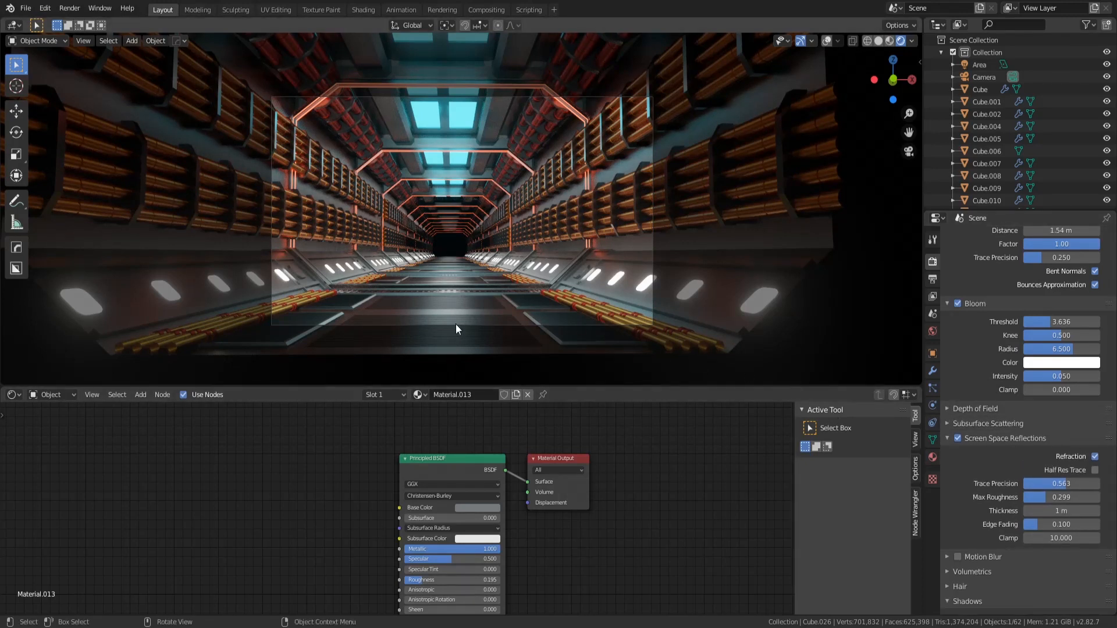
{"action": "left_click", "coordinate": [949, 429]}
{"action": "left_click", "coordinate": [947, 426]}
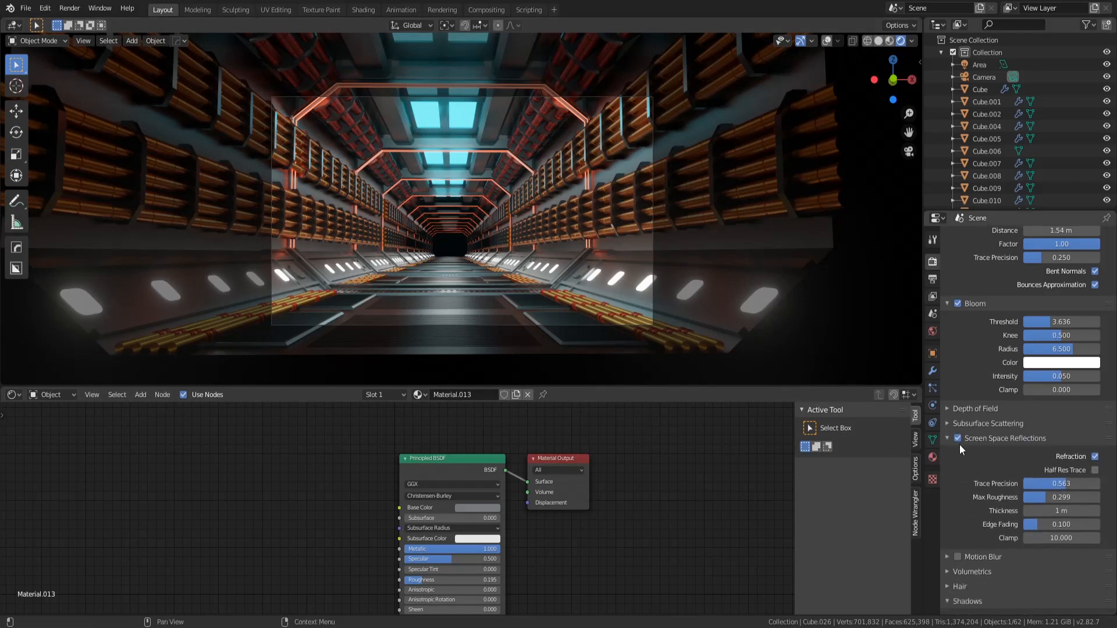
{"action": "scroll", "coordinate": [980, 354], "scroll_direction": "up", "scroll_amount": 1}
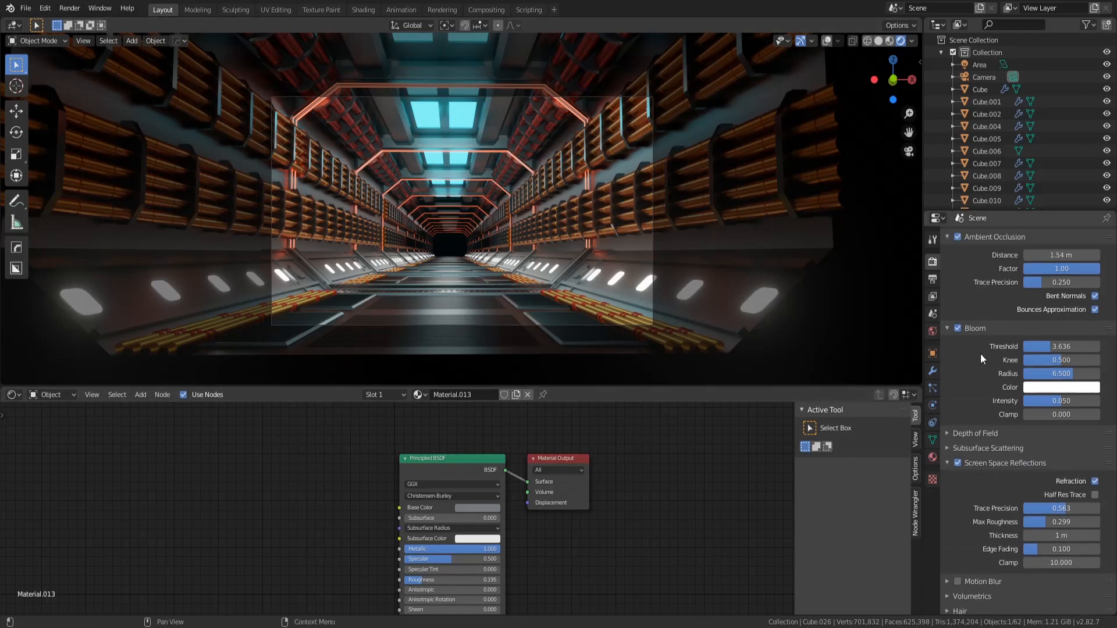
{"action": "scroll", "coordinate": [980, 353], "scroll_direction": "up", "scroll_amount": 2}
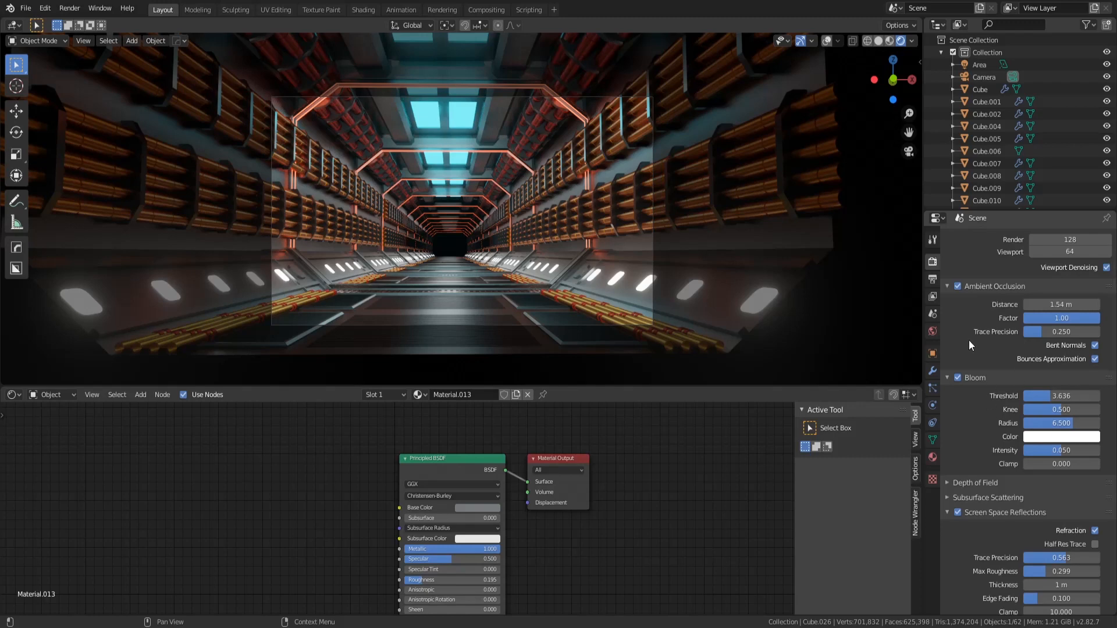
{"action": "scroll", "coordinate": [983, 352], "scroll_direction": "up", "scroll_amount": 1}
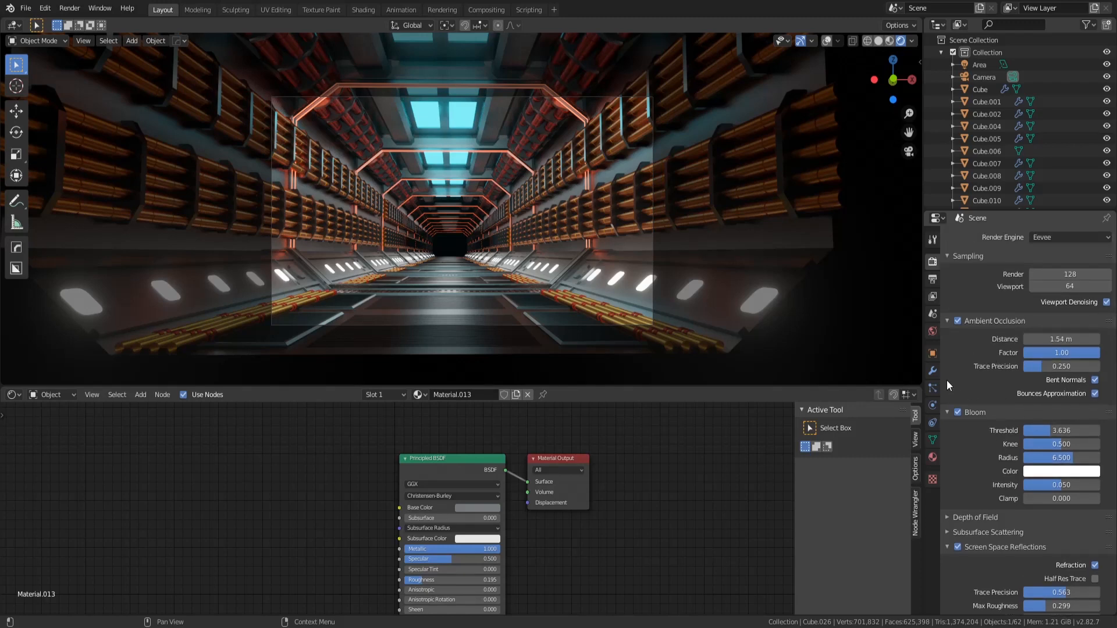
{"action": "scroll", "coordinate": [986, 528], "scroll_direction": "down", "scroll_amount": 15}
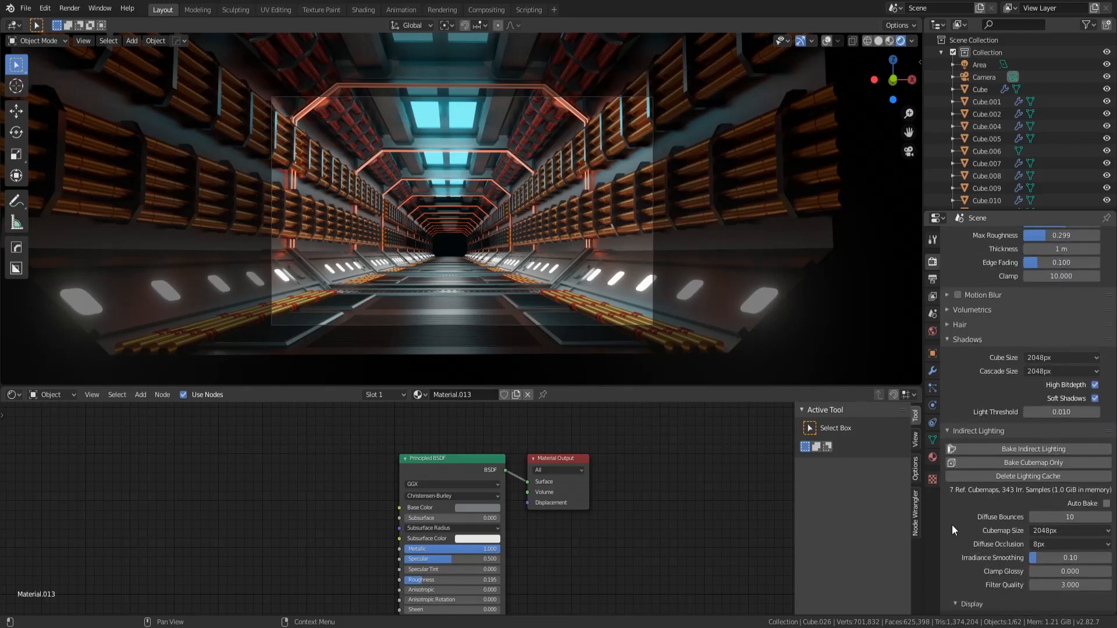